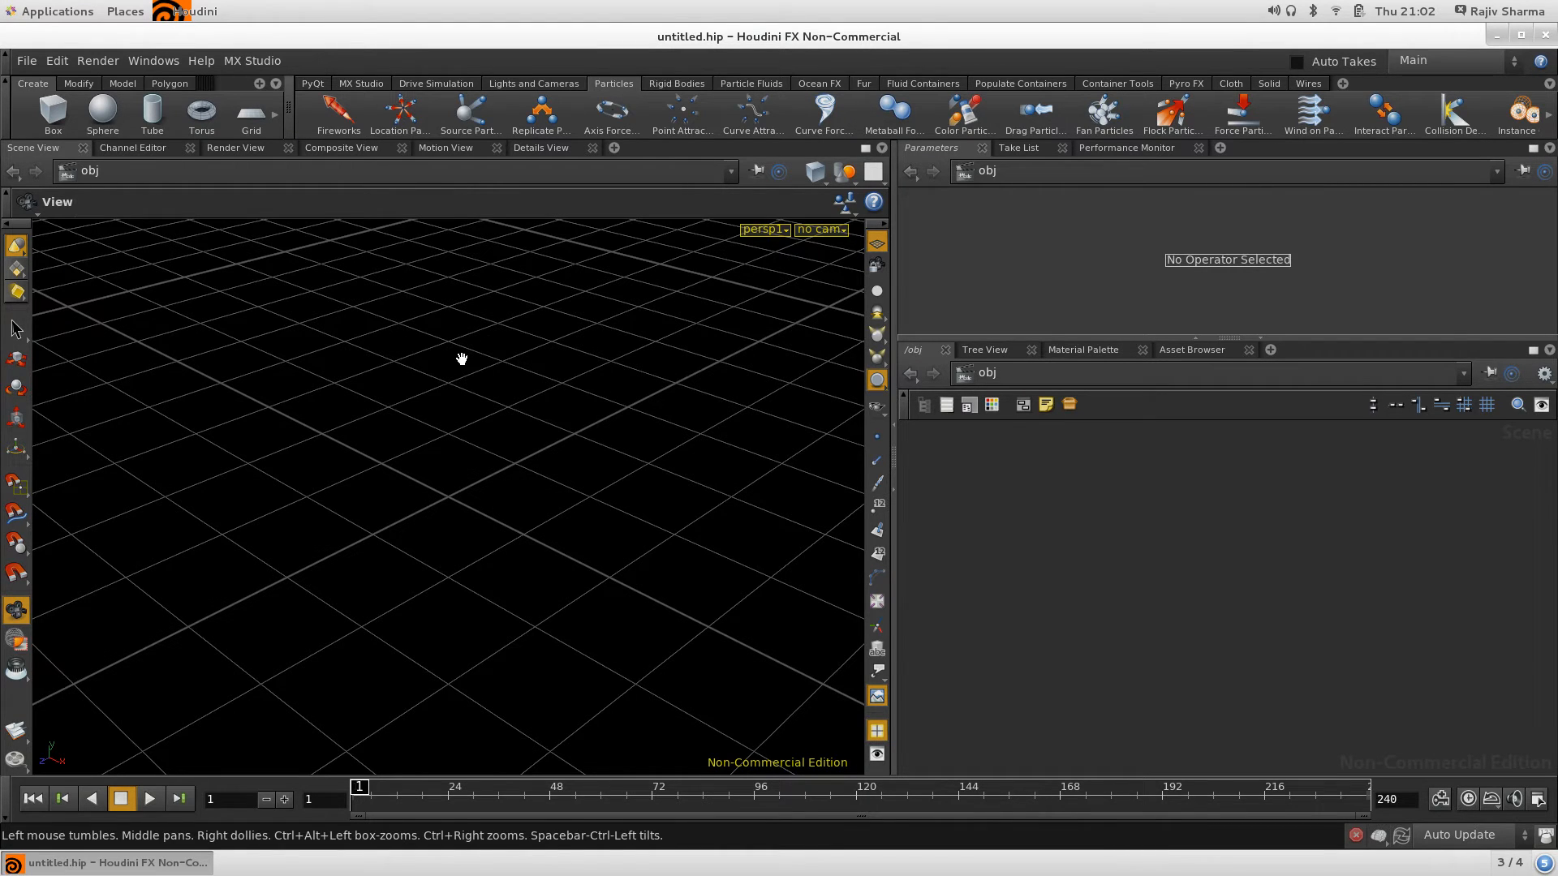
Place a Fireworks particle emitter on the ground plane at about X 2.19, Y 0, Z 2.51
right_click_drag(487, 375, 222, 456)
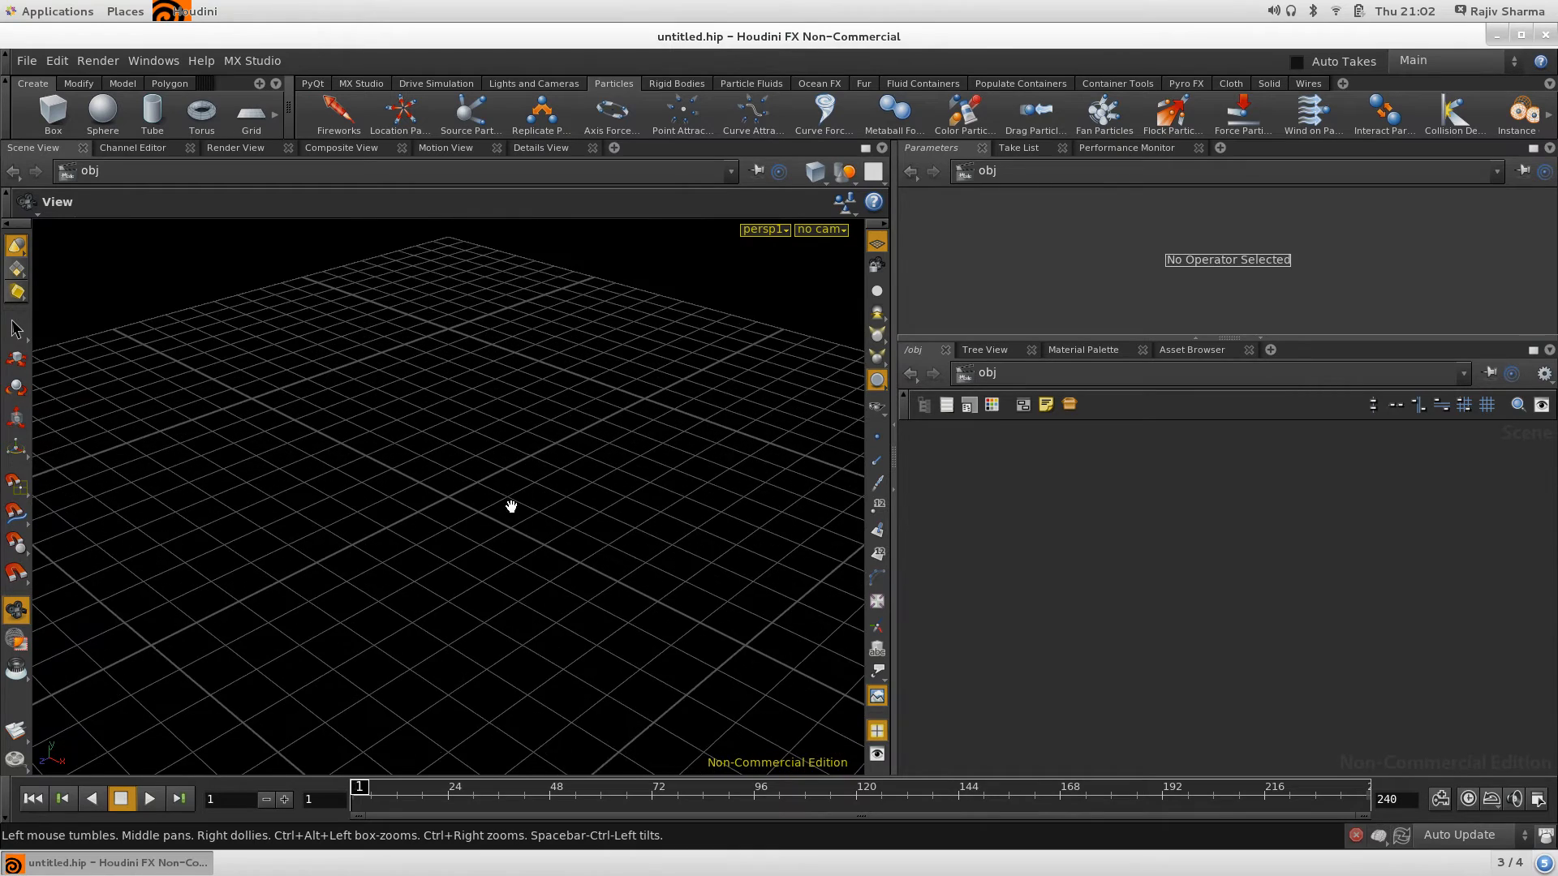
middle_click_drag(511, 506, 501, 393)
right_click_drag(554, 400, 520, 415)
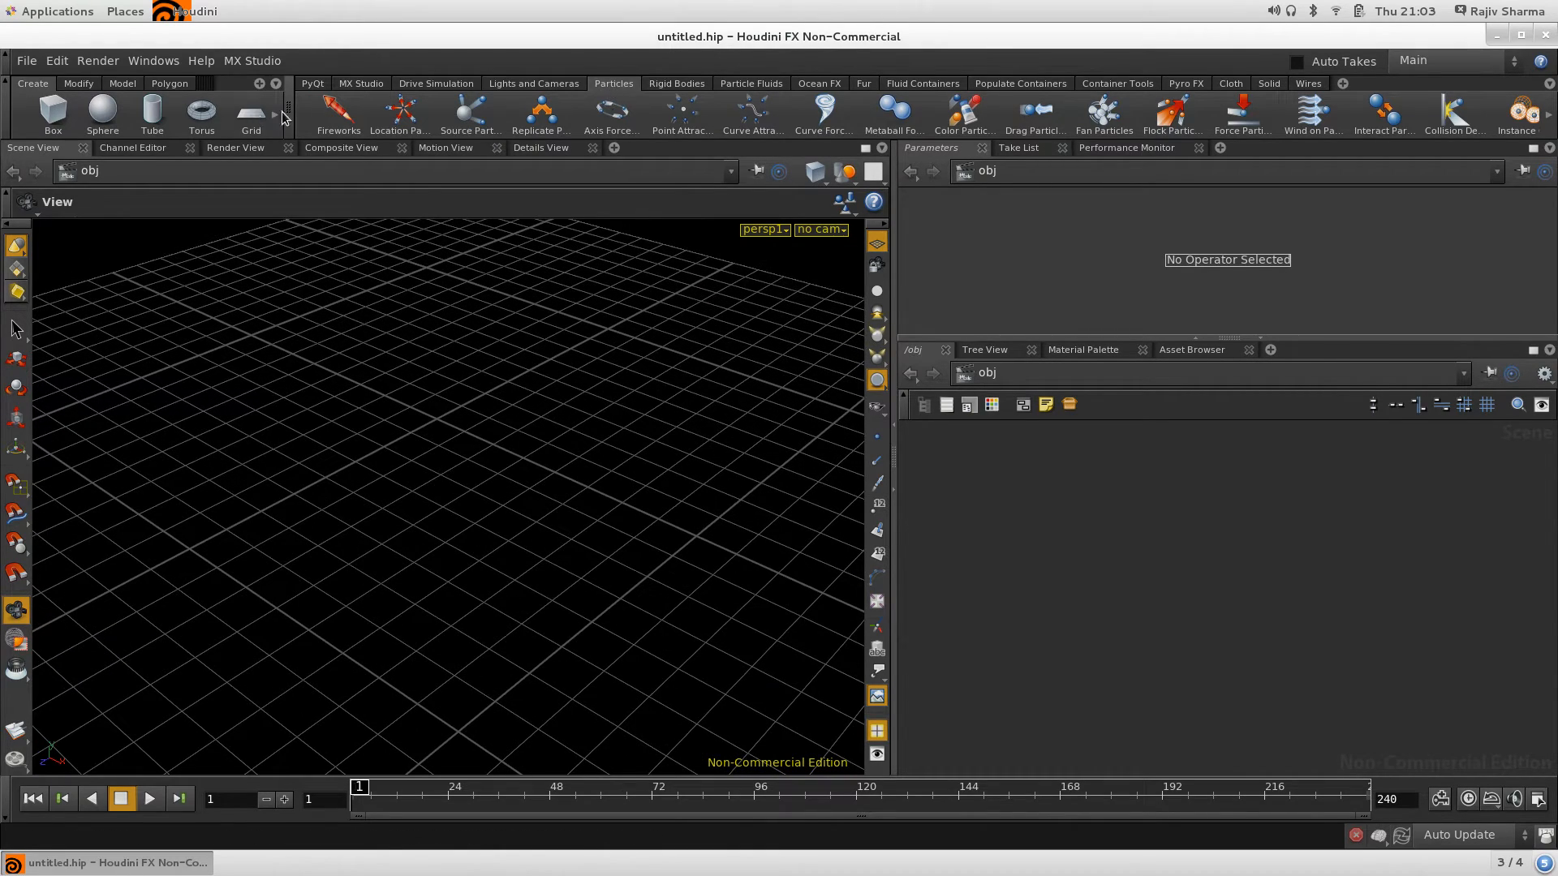
left_click(341, 121)
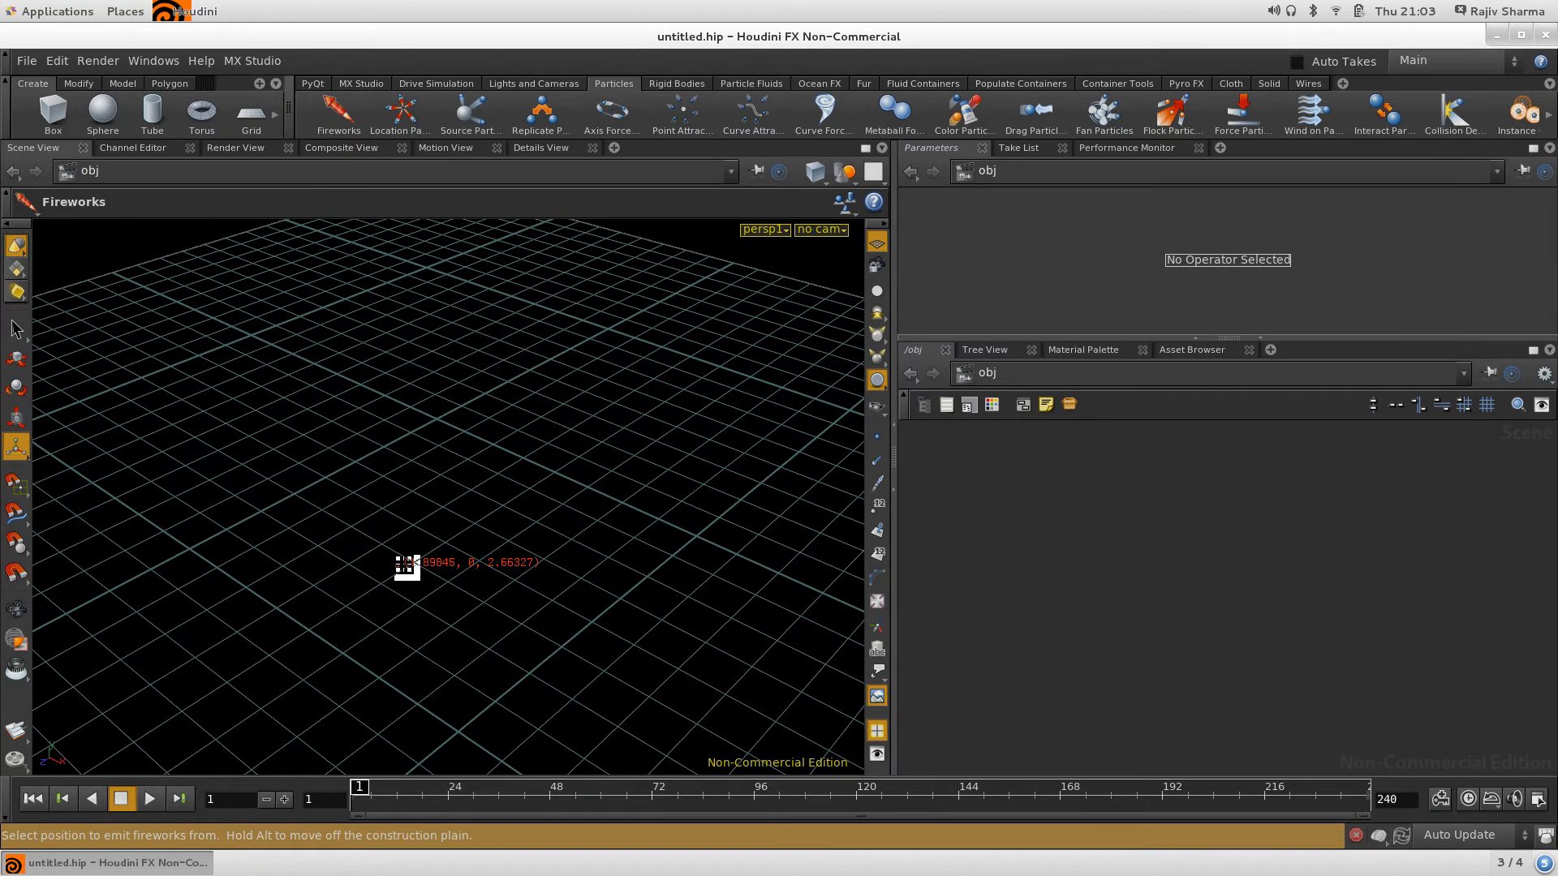
left_click(429, 573)
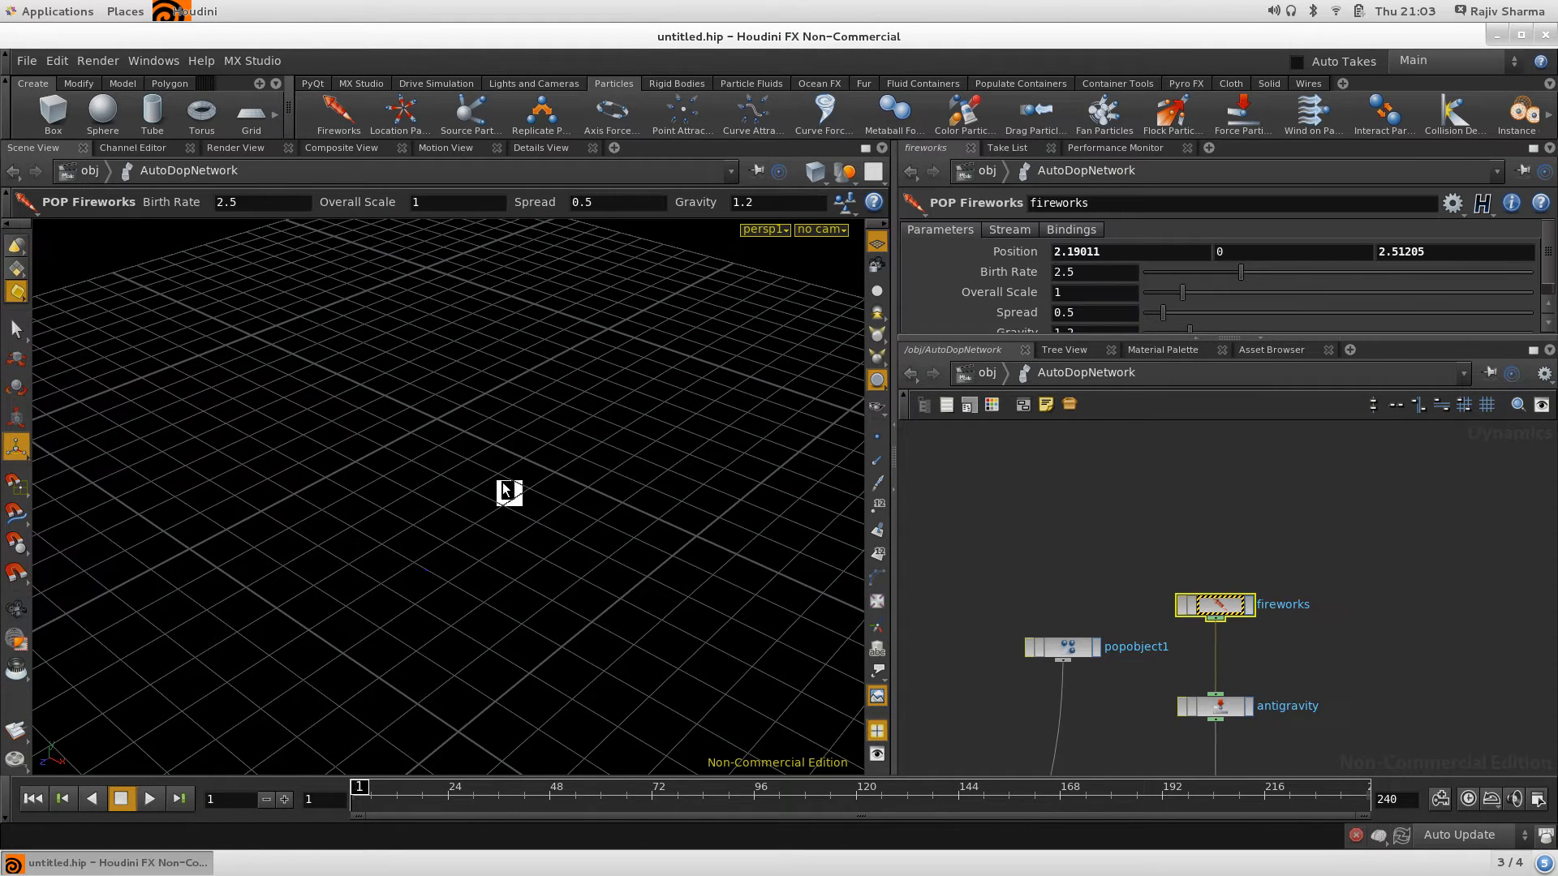
Lower the view to near ground level and scrub the fireworks simulation to frame 130
left_click_drag(529, 482, 414, 746)
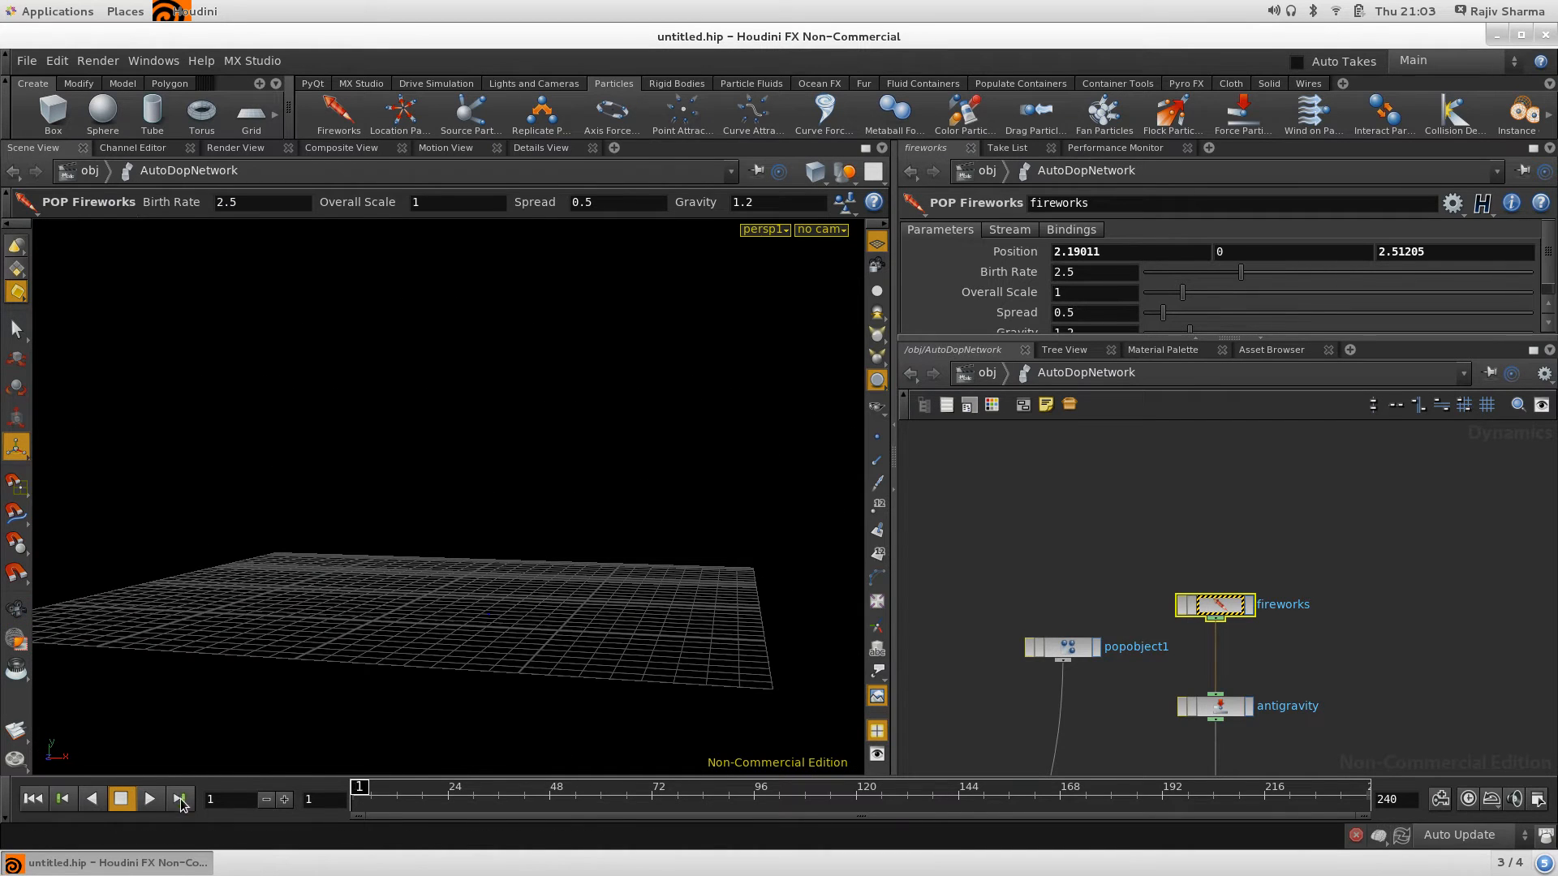
left_click_drag(379, 796, 446, 798)
mouse_move(566, 806)
left_mouse_down()
mouse_move(919, 825)
mouse_move(899, 818)
left_mouse_up()
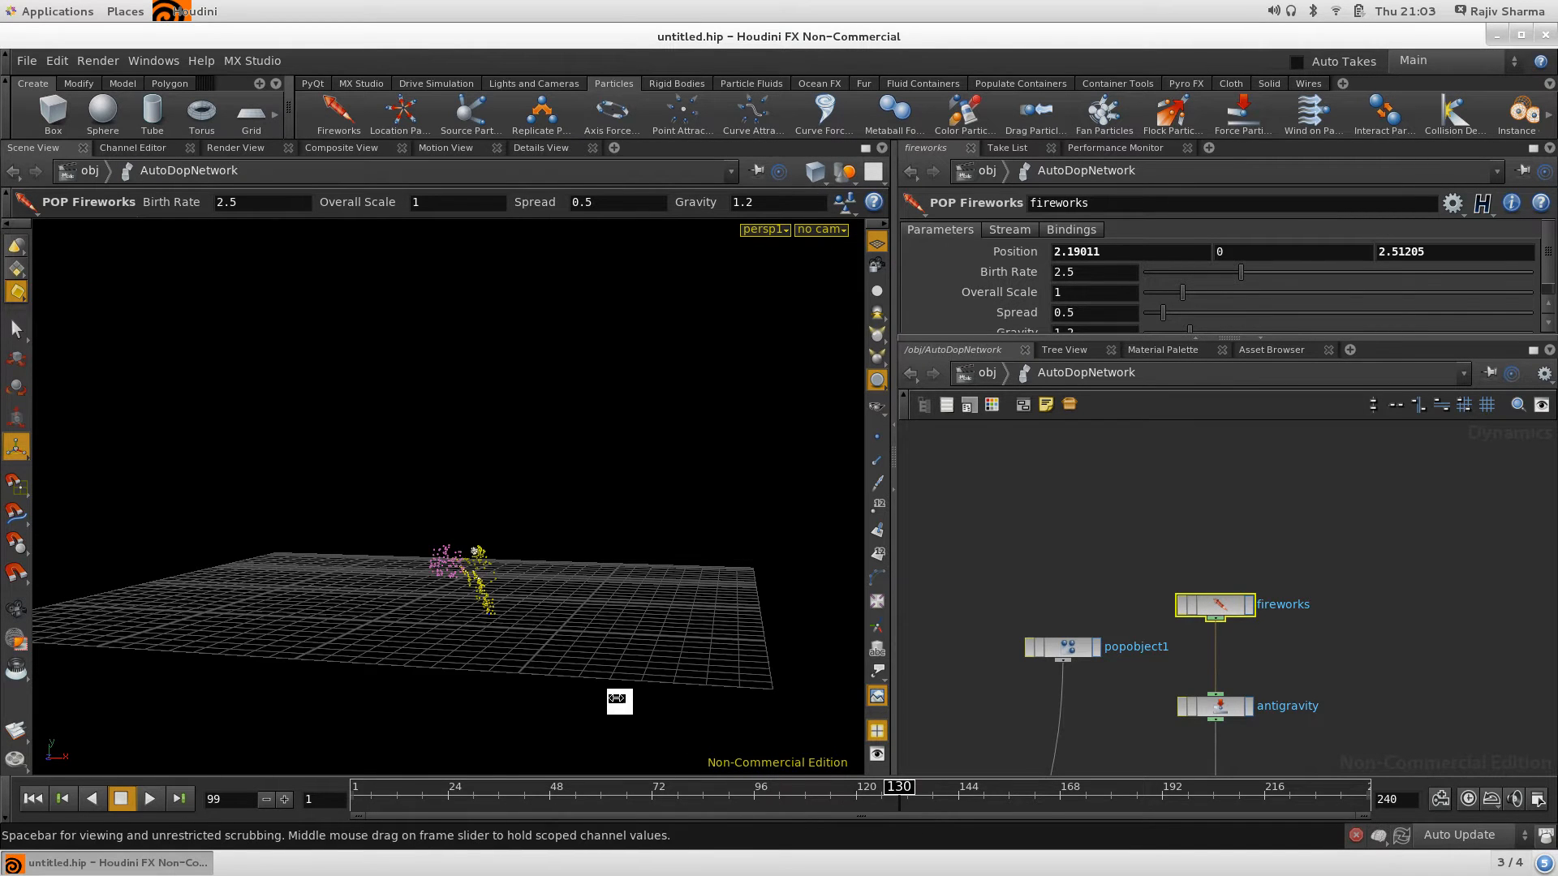
Examine the fireworks particle bursts at frame 130 from several distances and angles
key("space")
middle_click_drag(486, 663, 526, 569)
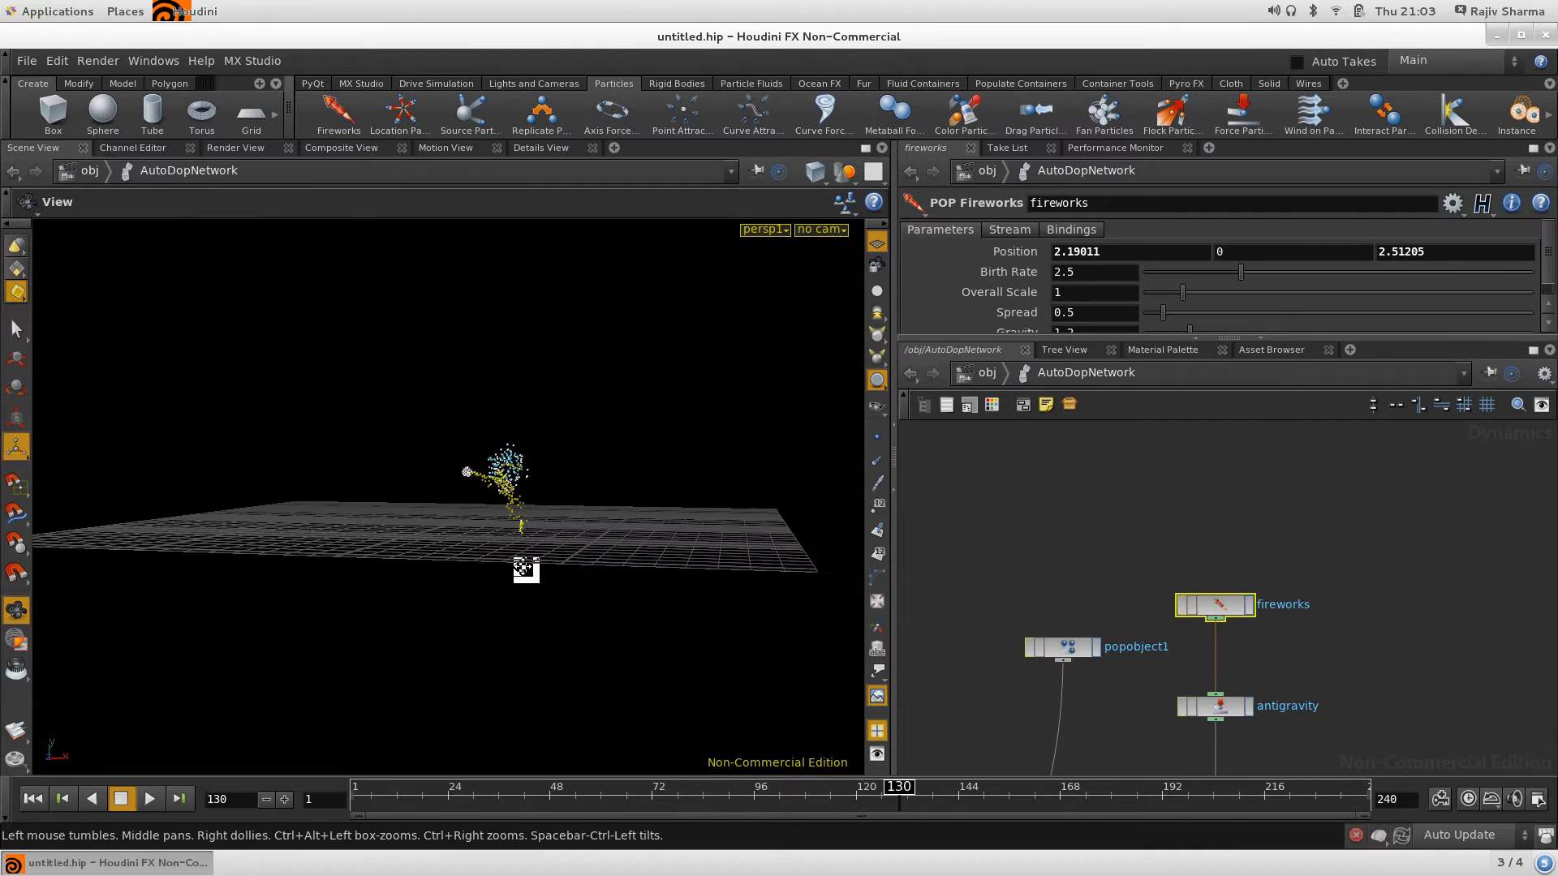
right_click_drag(363, 582, 819, 596)
middle_click_drag(598, 533, 285, 593)
left_click_drag(285, 593, 371, 535)
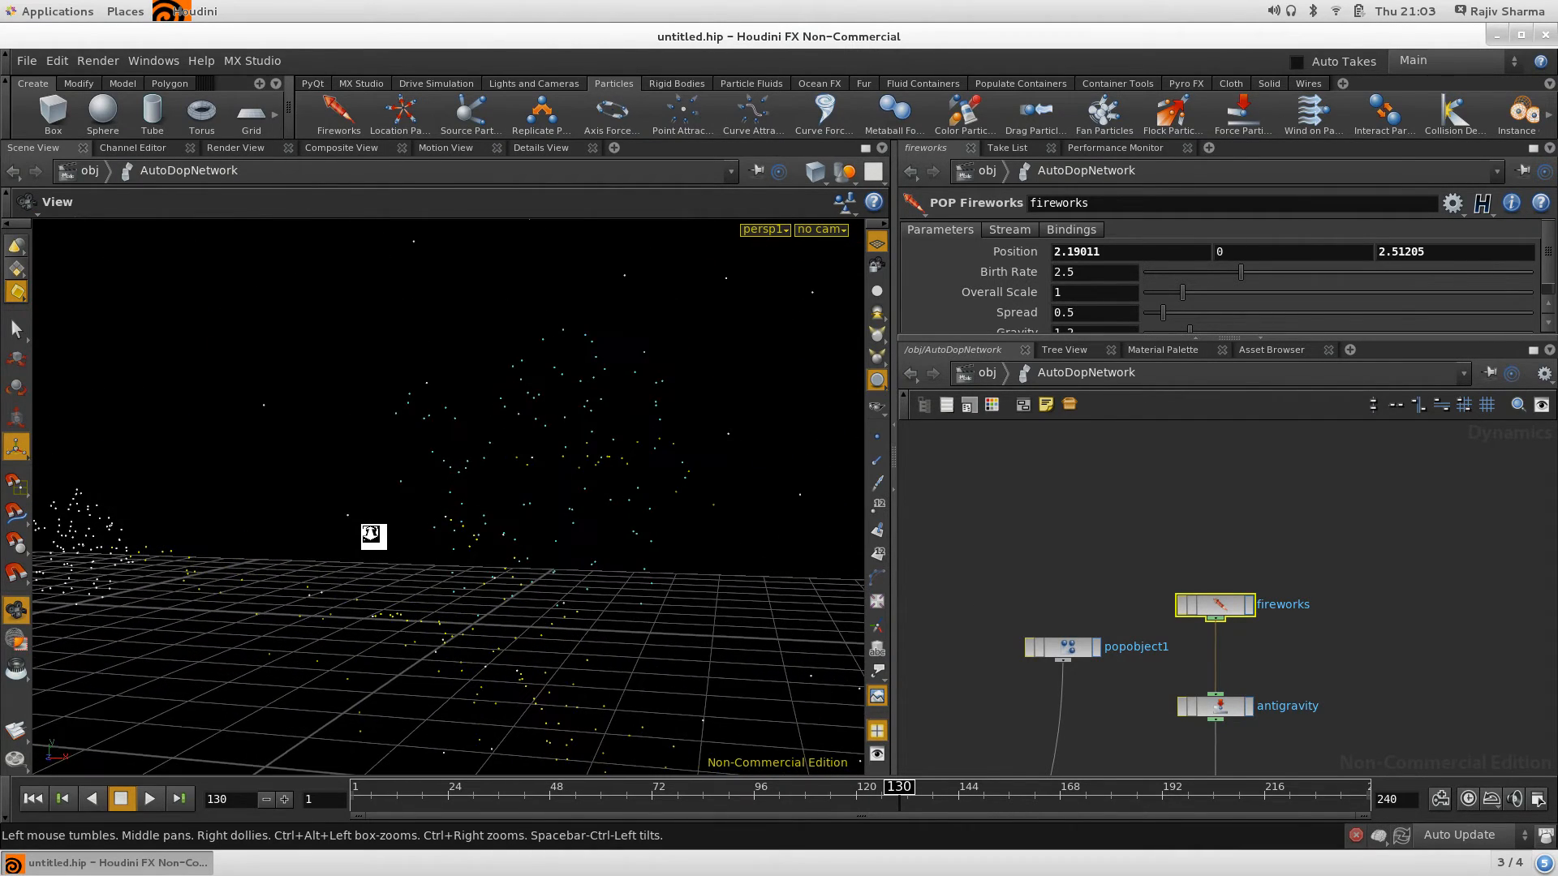
key("space")
left_click_drag(270, 414, 234, 479)
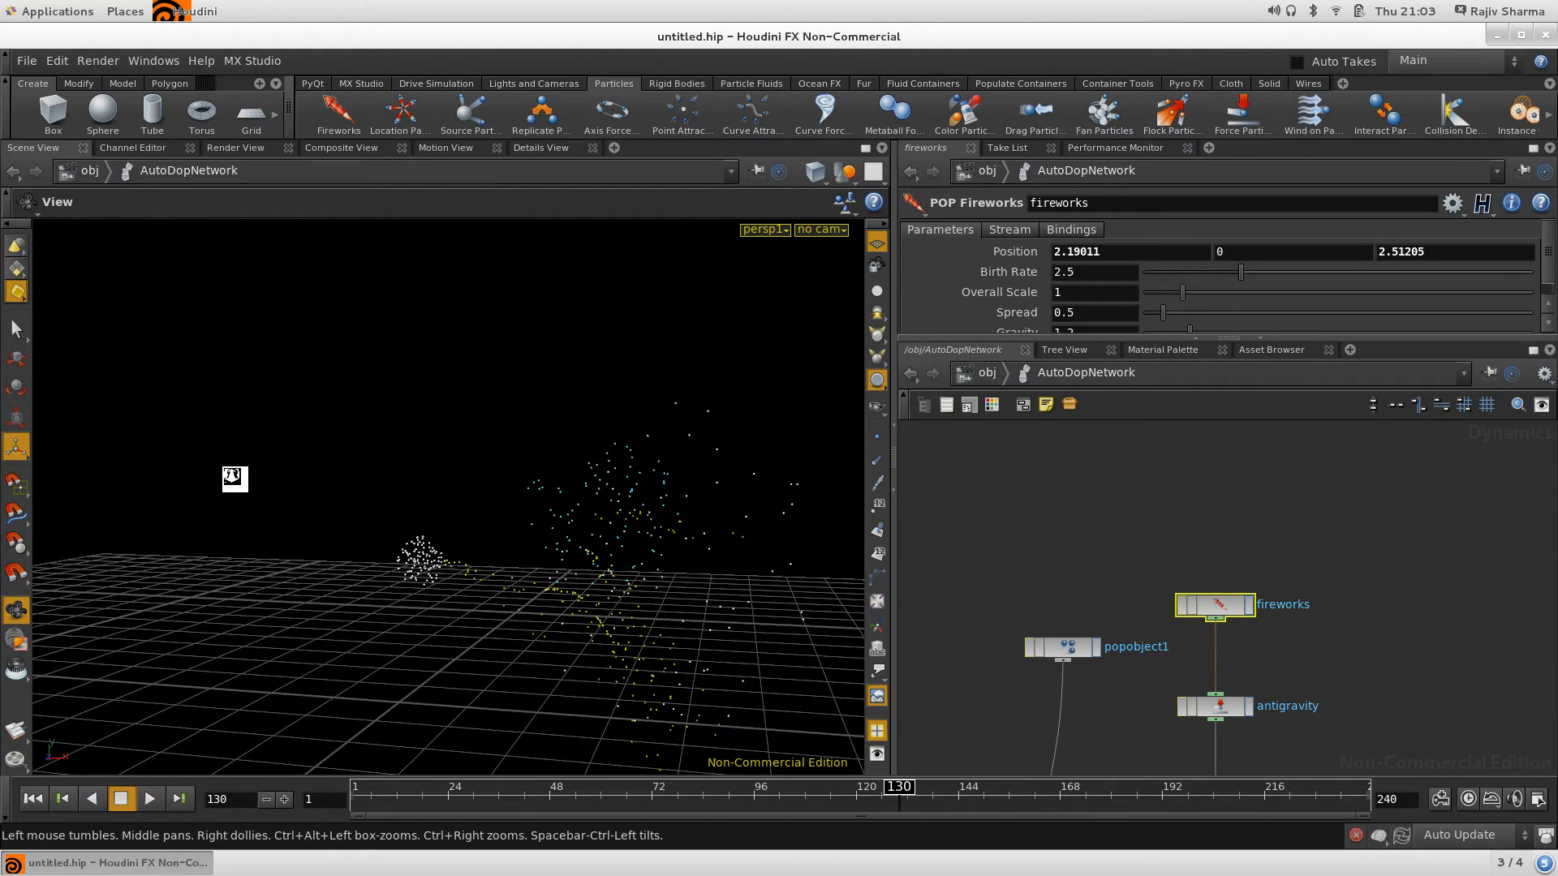
left_click_drag(473, 492, 348, 506)
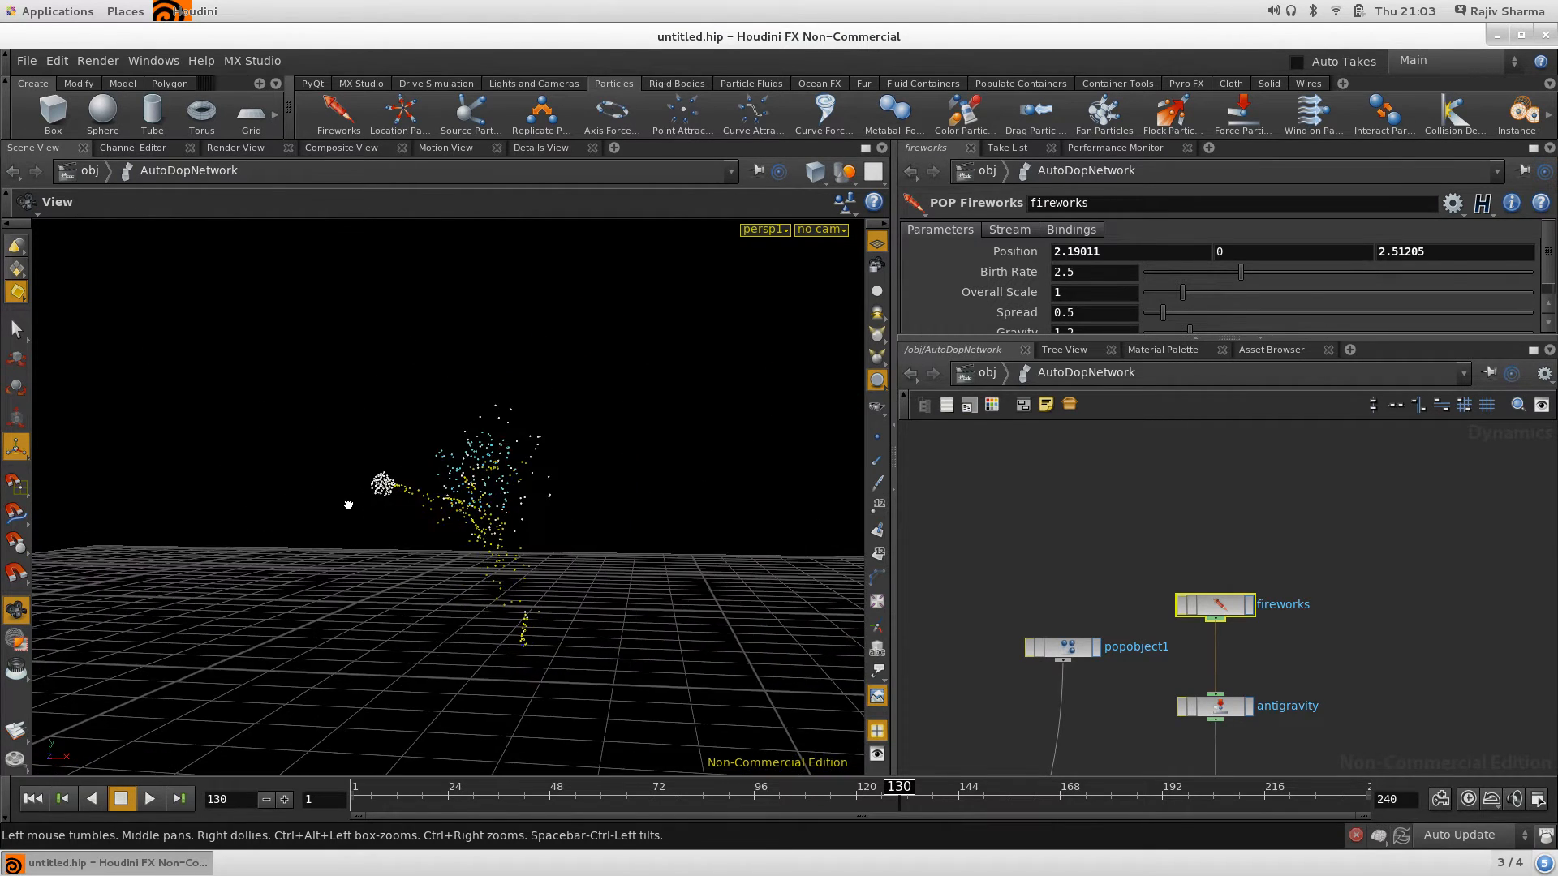
key("Return")
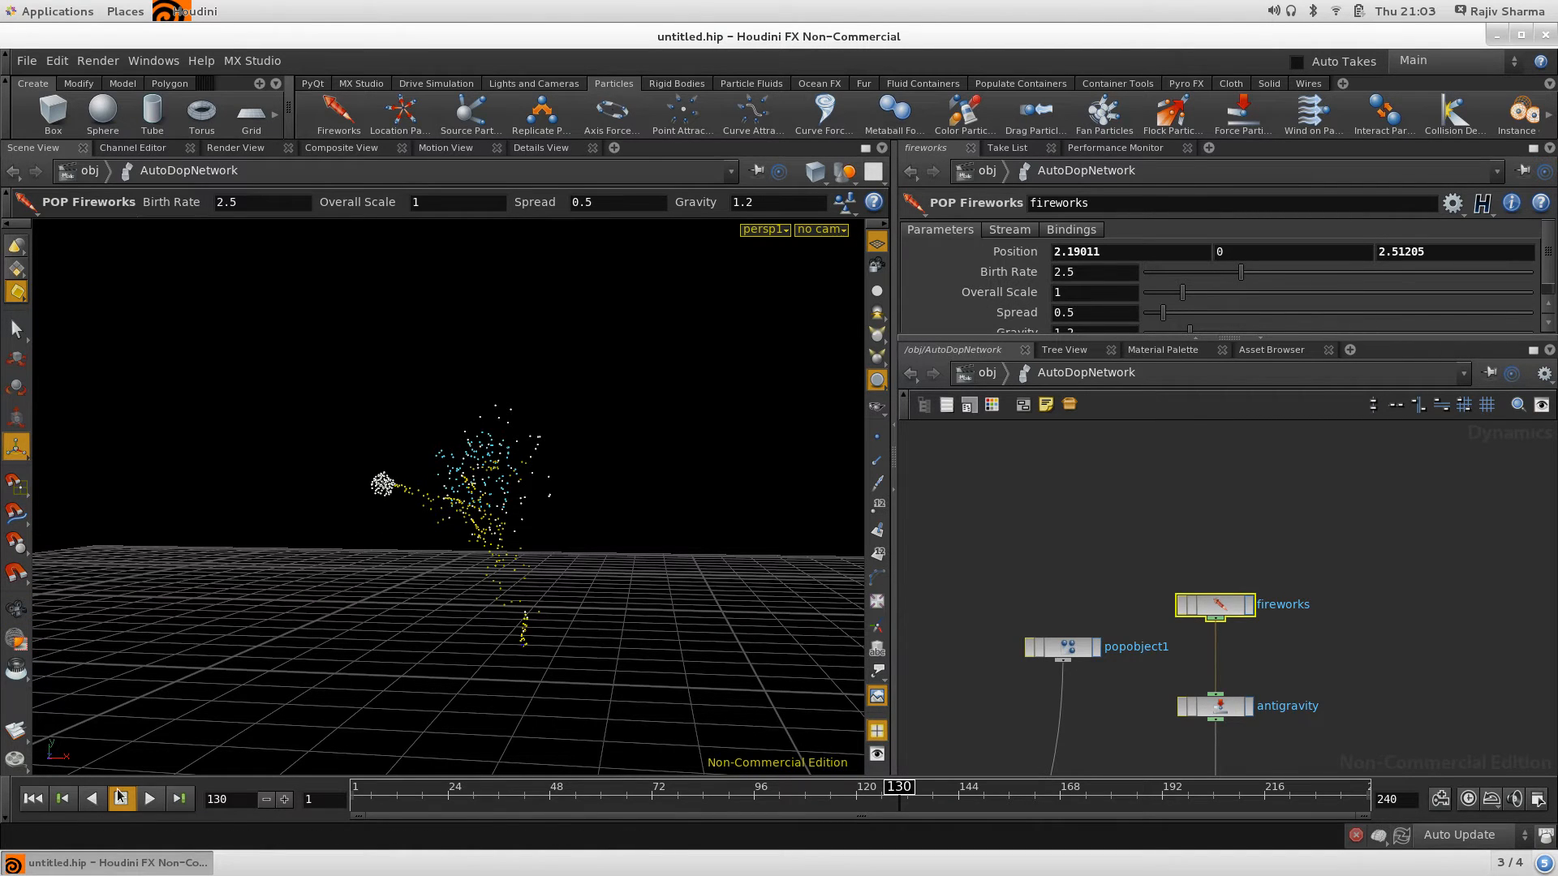
Rewind to frame 1 and start a new scene, discarding the fireworks setup
left_click(36, 799)
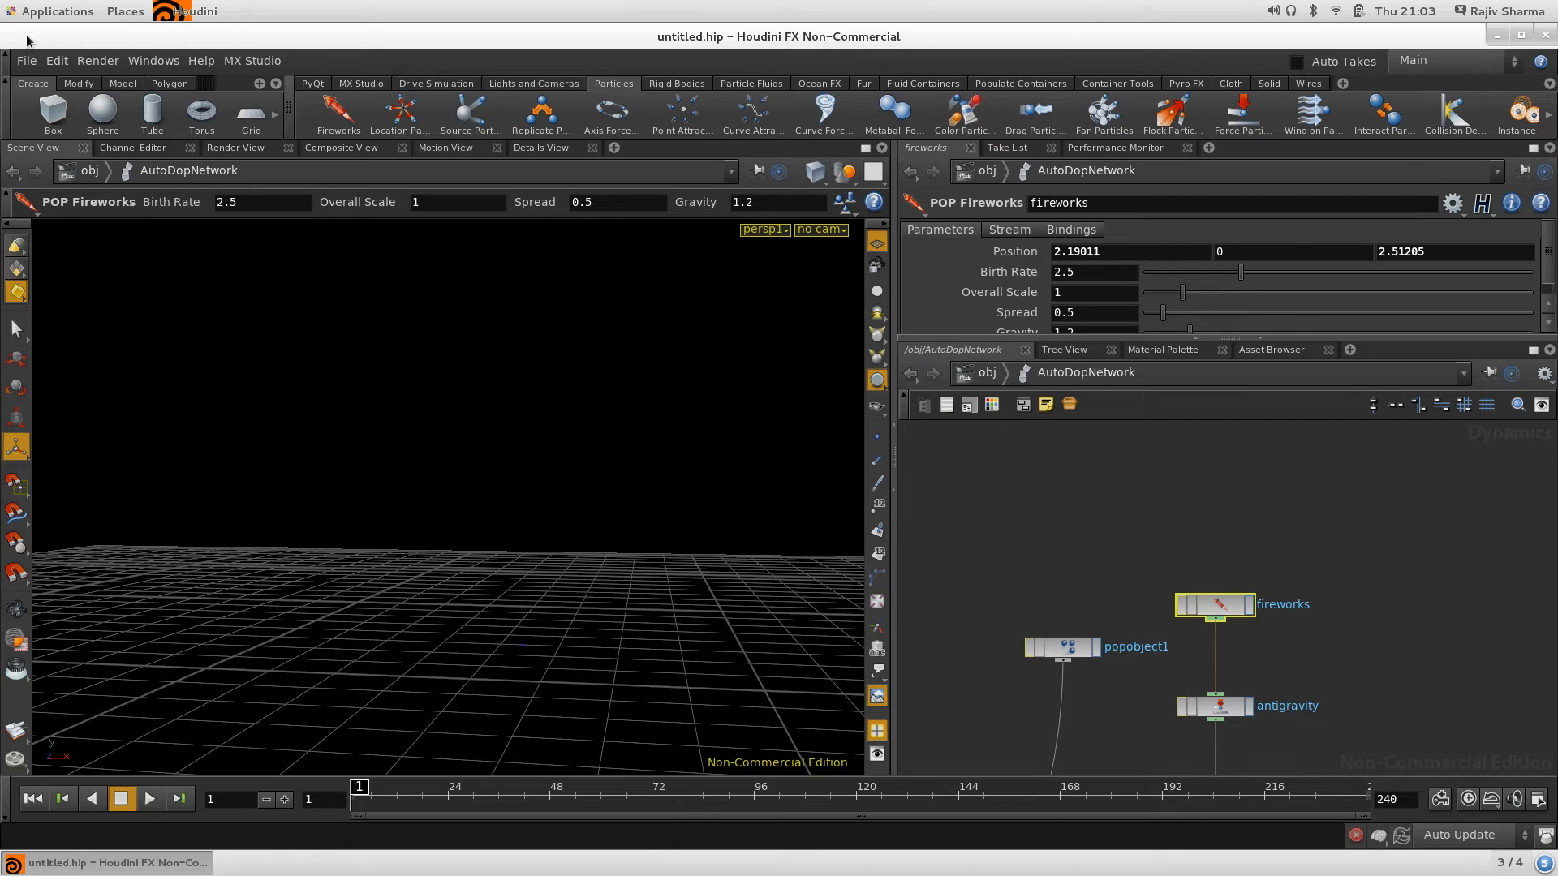
left_click(27, 61)
left_click(36, 82)
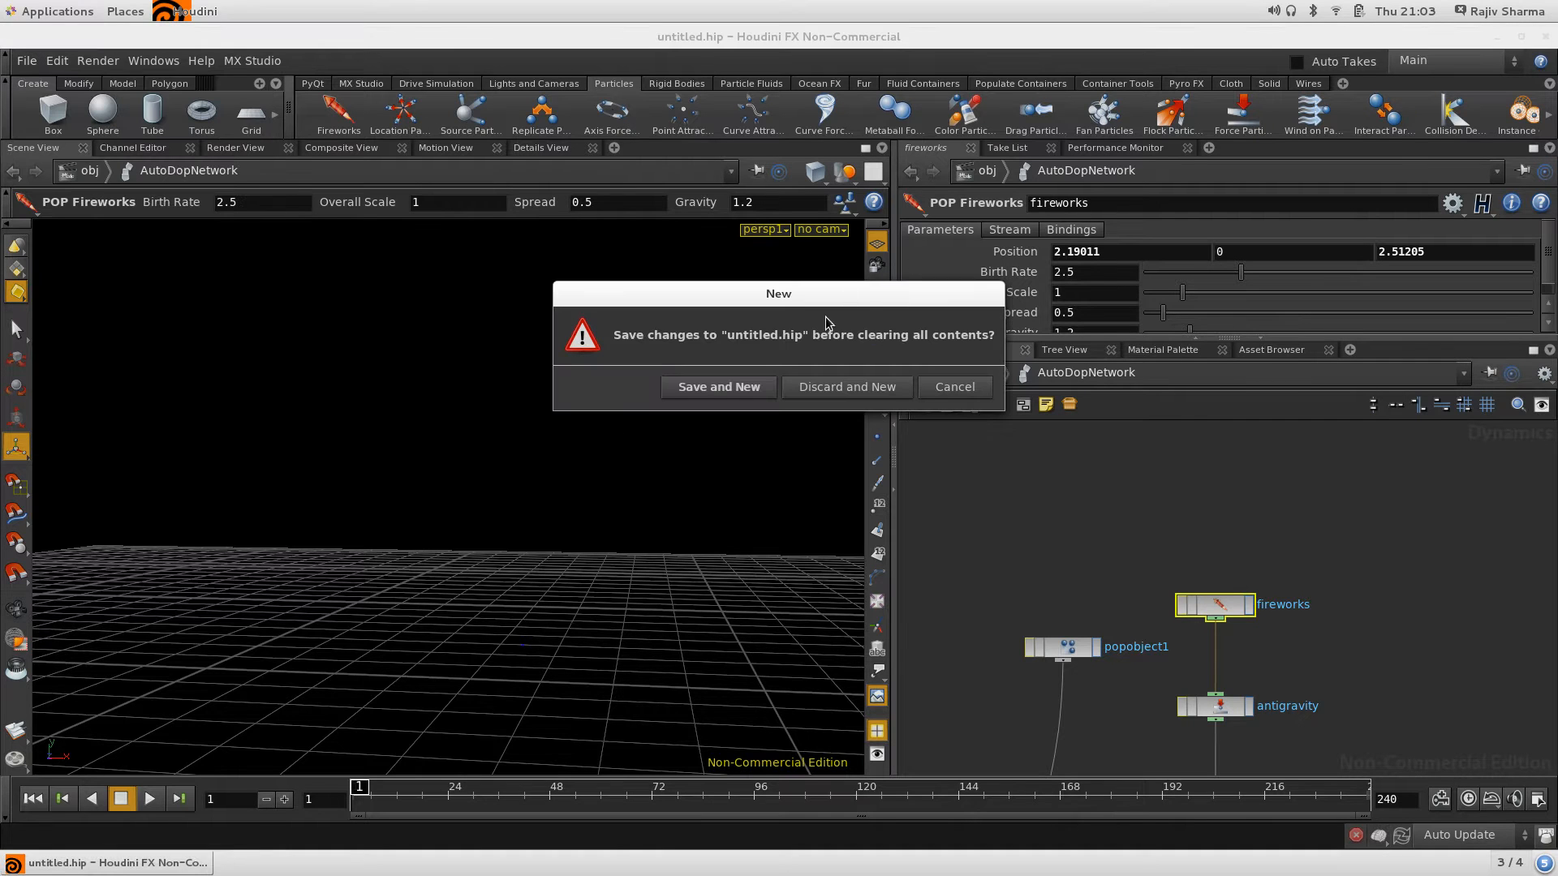
left_click(841, 388)
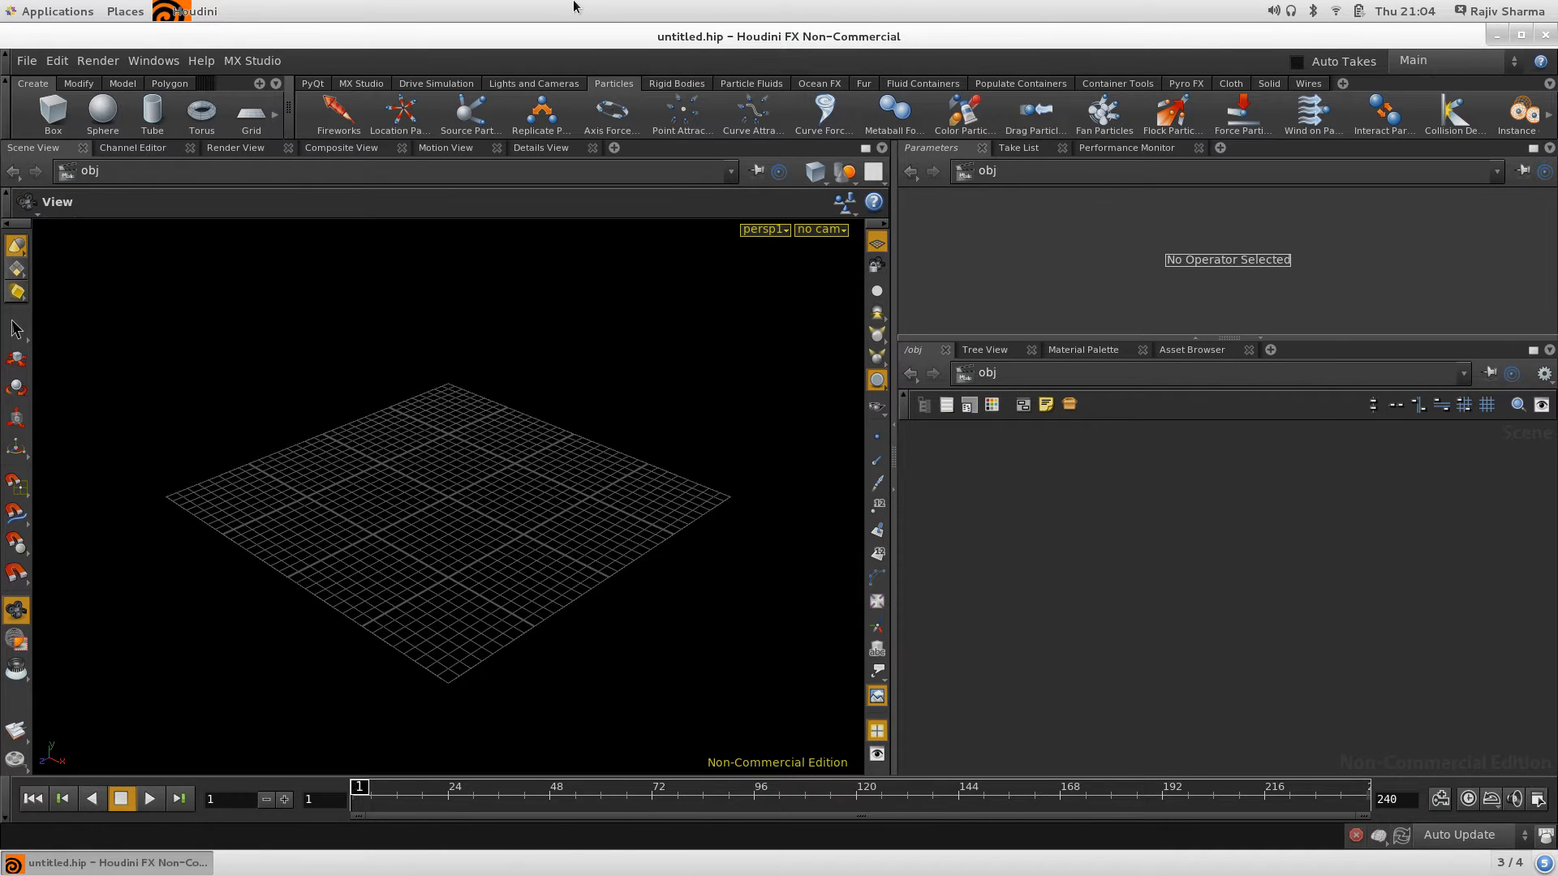
Place a Location Particle Emitter at about X -0.82, Y 0, Z -1.41 and play the simulation to frame 100
left_click(404, 115)
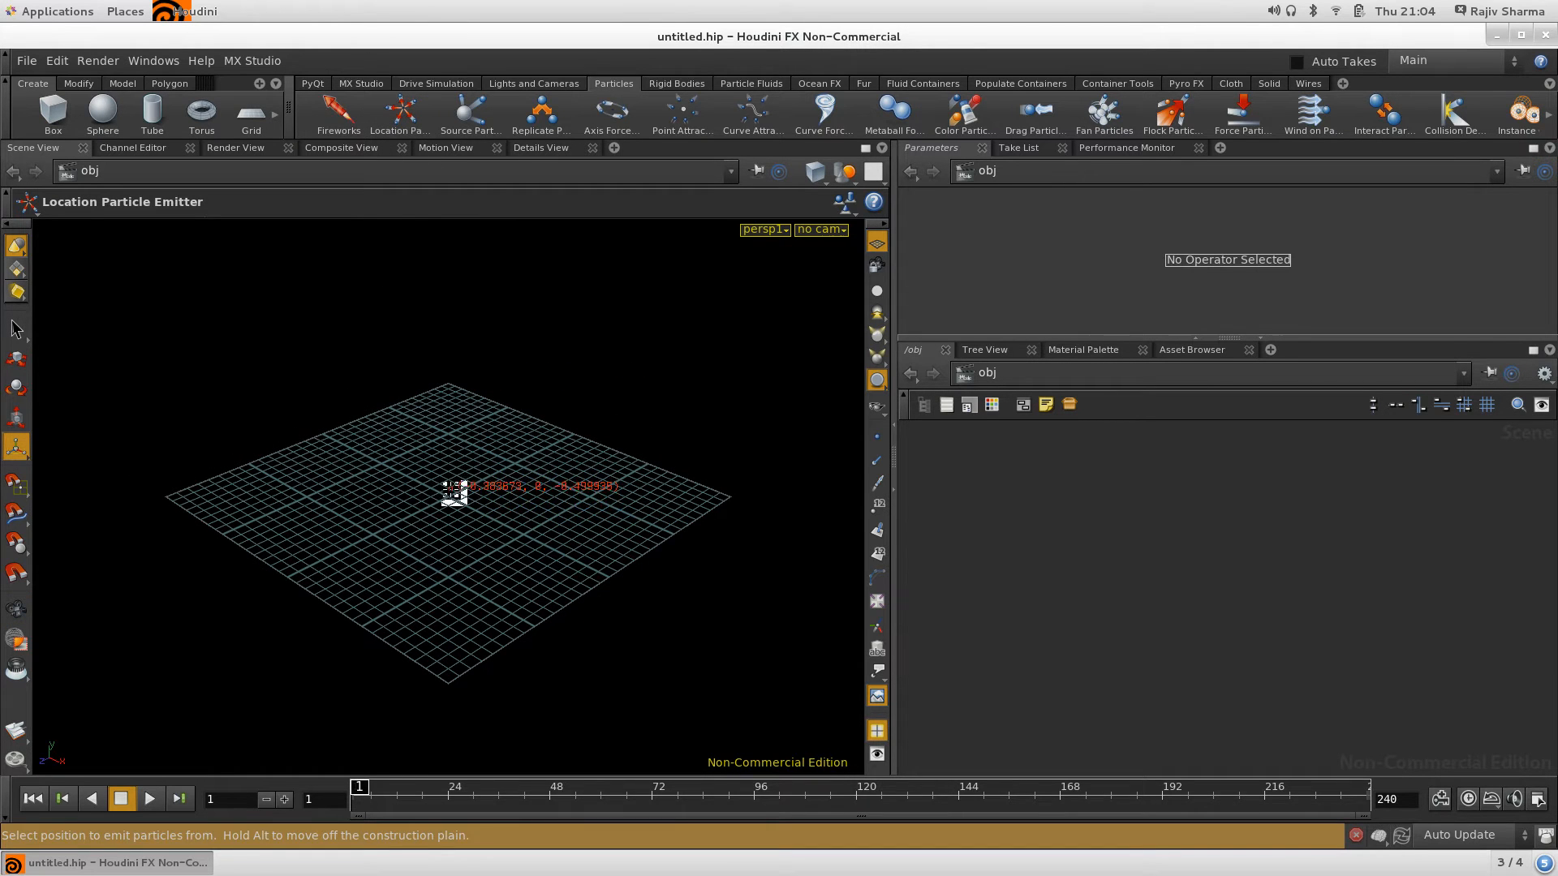
left_click(472, 481)
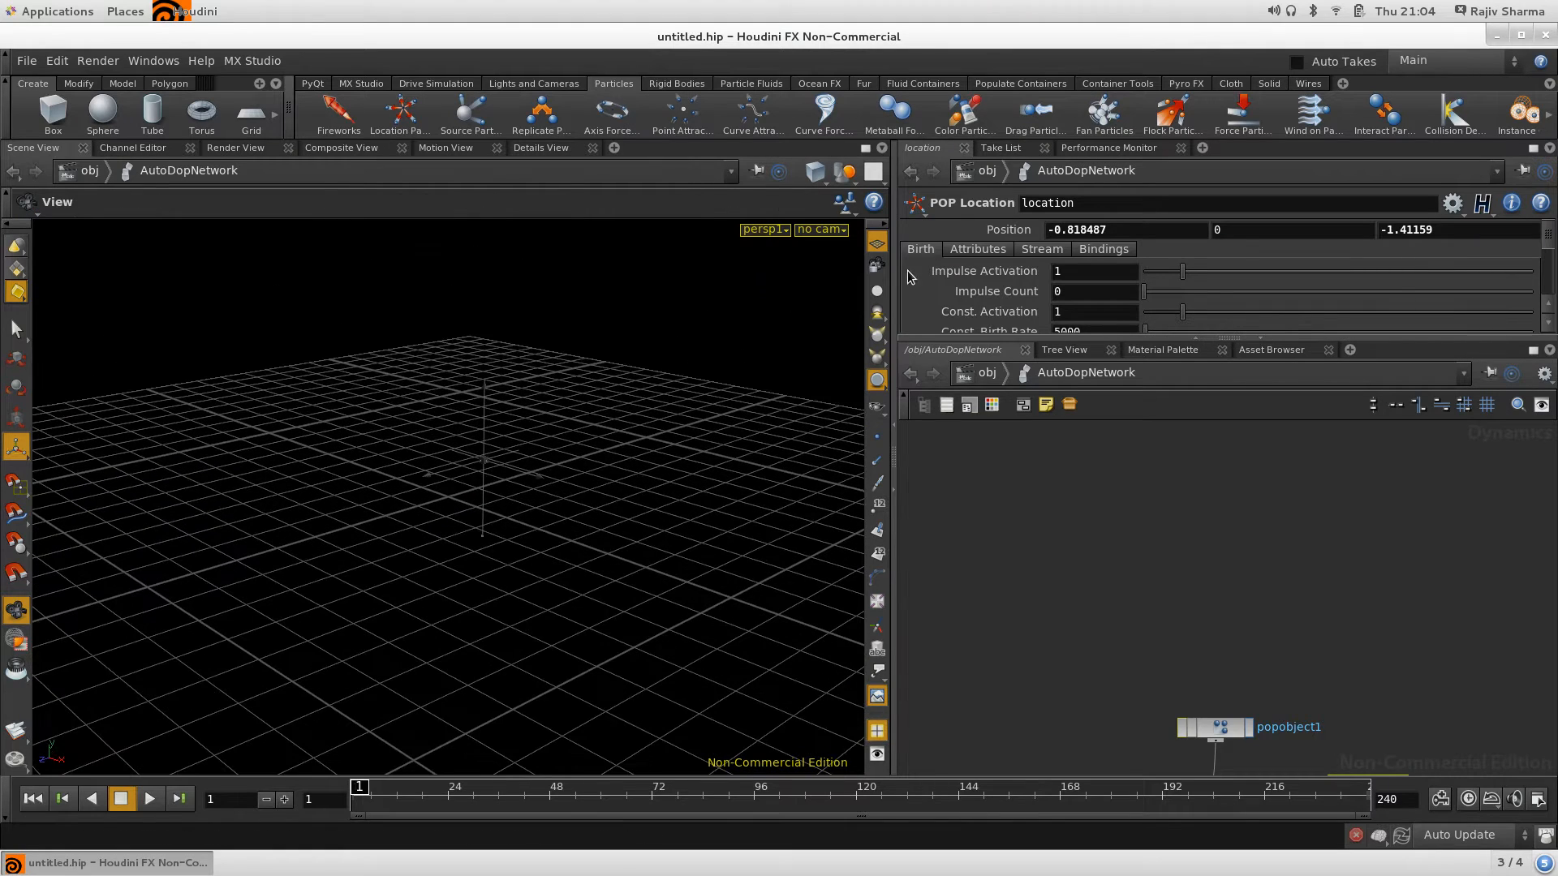
left_click(362, 788)
left_click(150, 799)
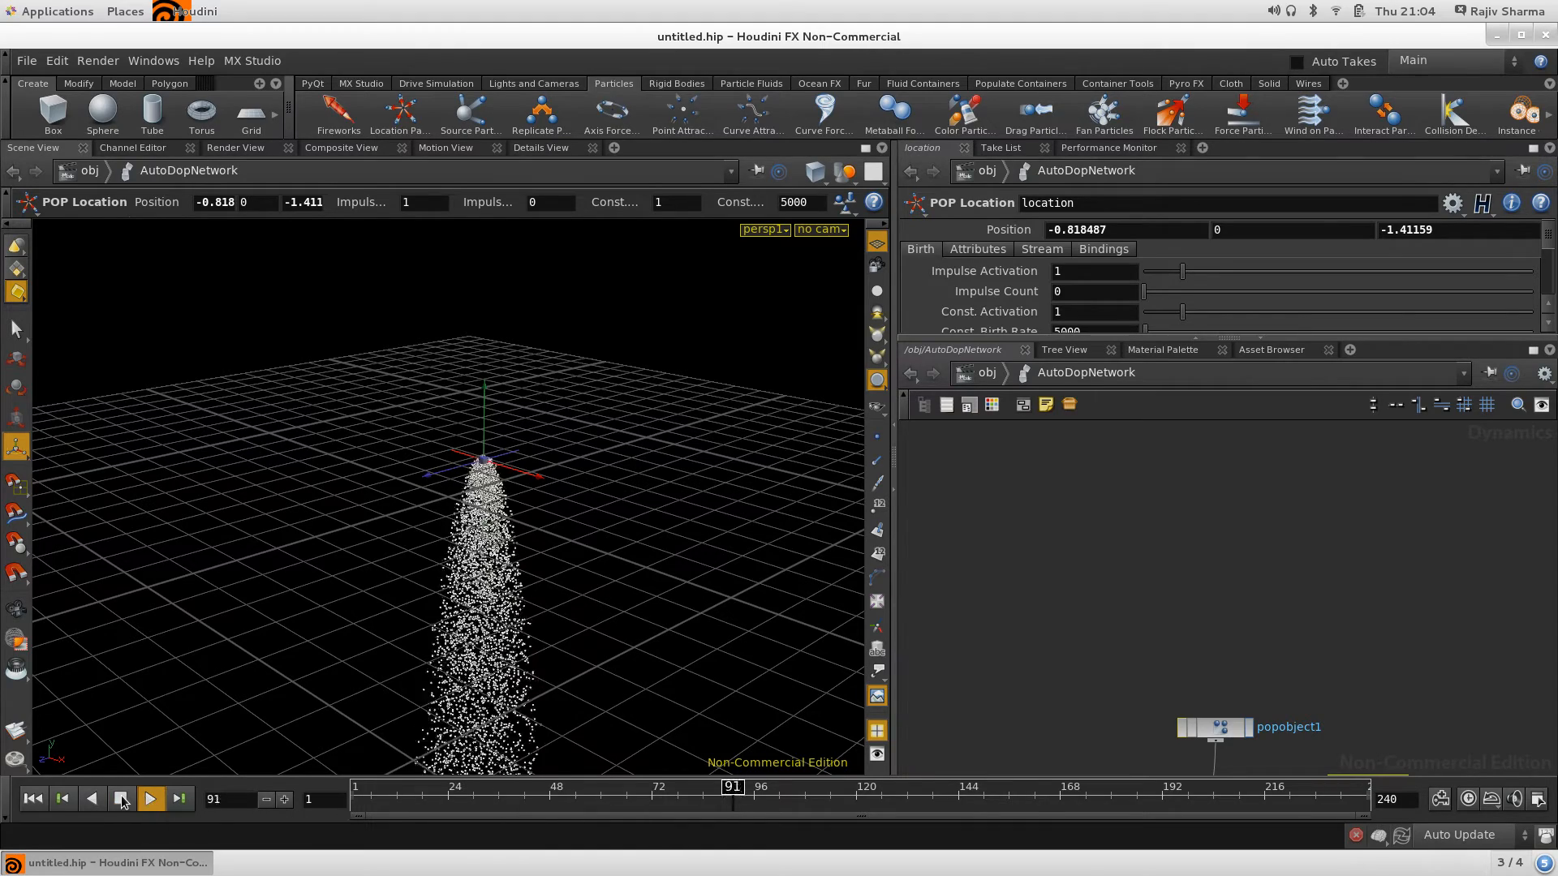
left_click(125, 800)
Examine the particle stream falling from the location emitter from a distance, from above and from the side
right_click_drag(487, 524, 41, 549, "alt")
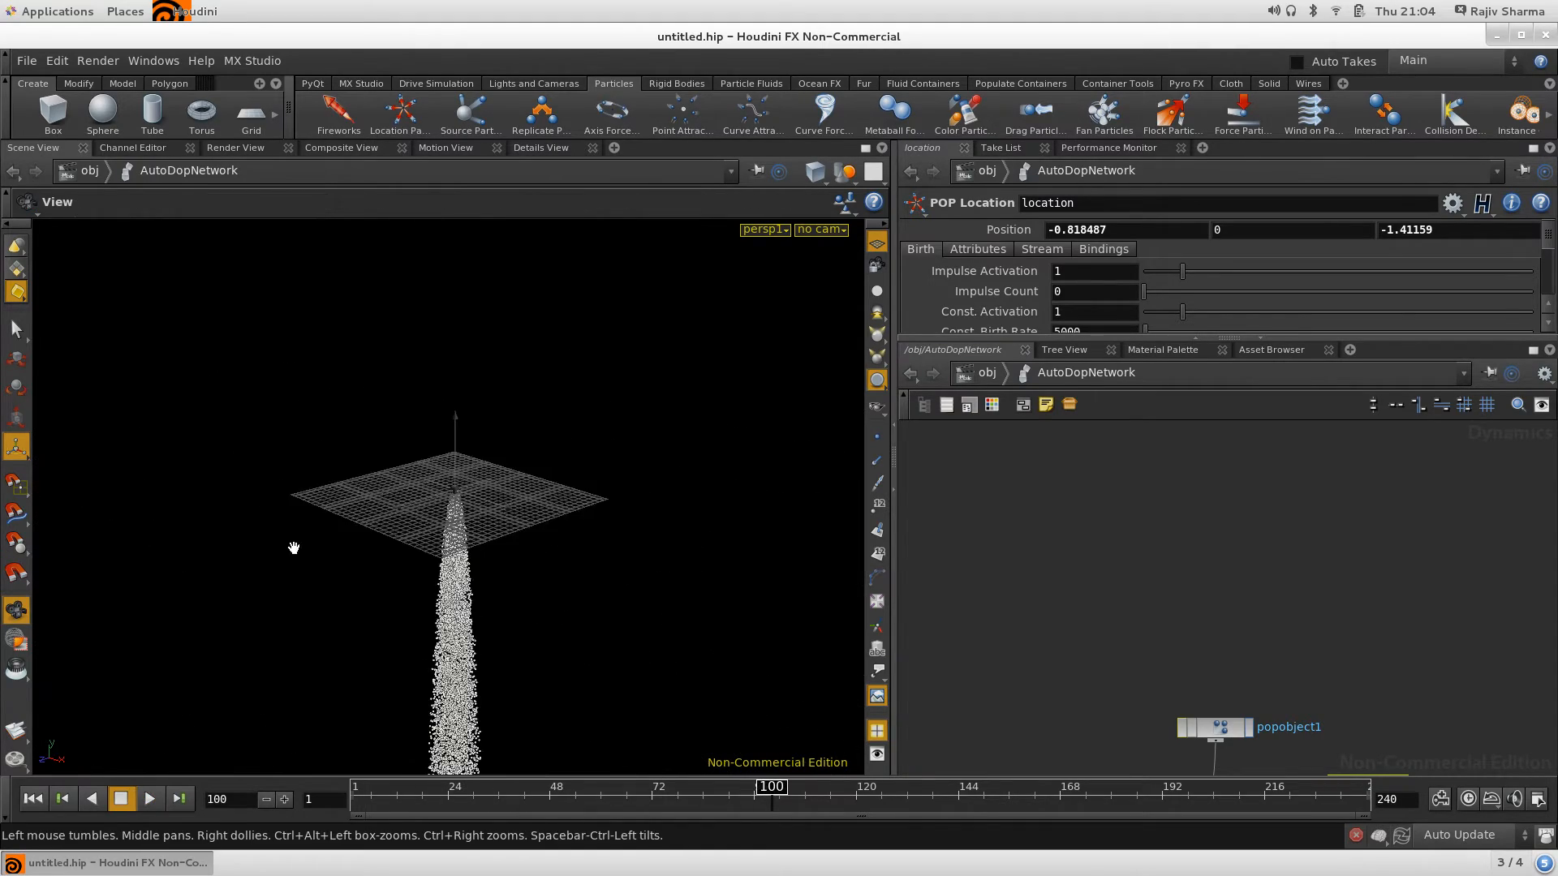
left_click_drag(292, 549, 322, 671, "alt")
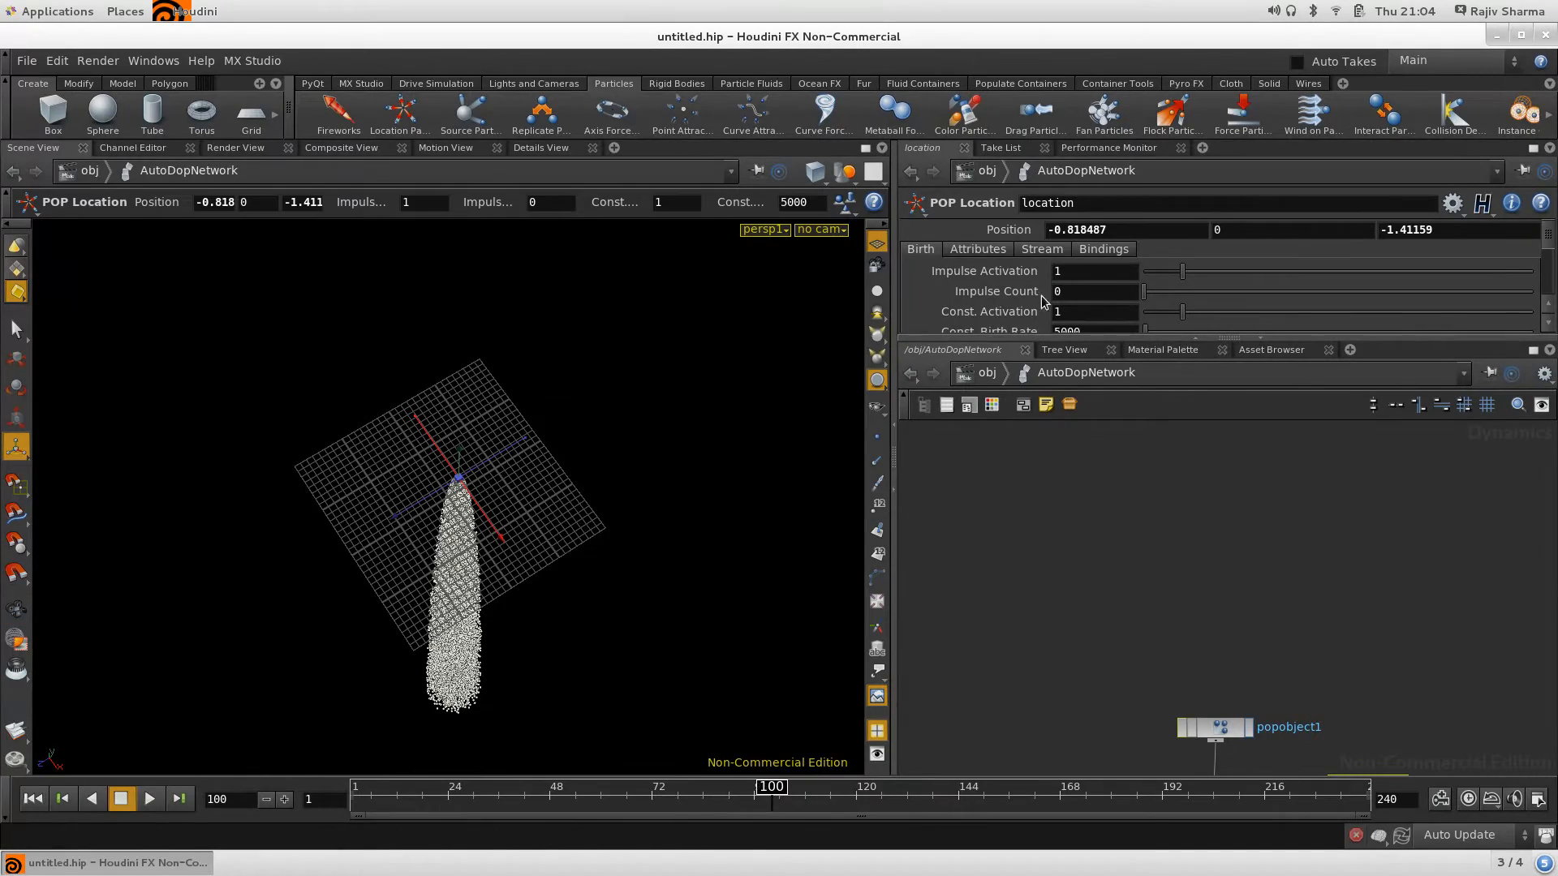
right_click_drag(392, 522, 1058, 532, "alt")
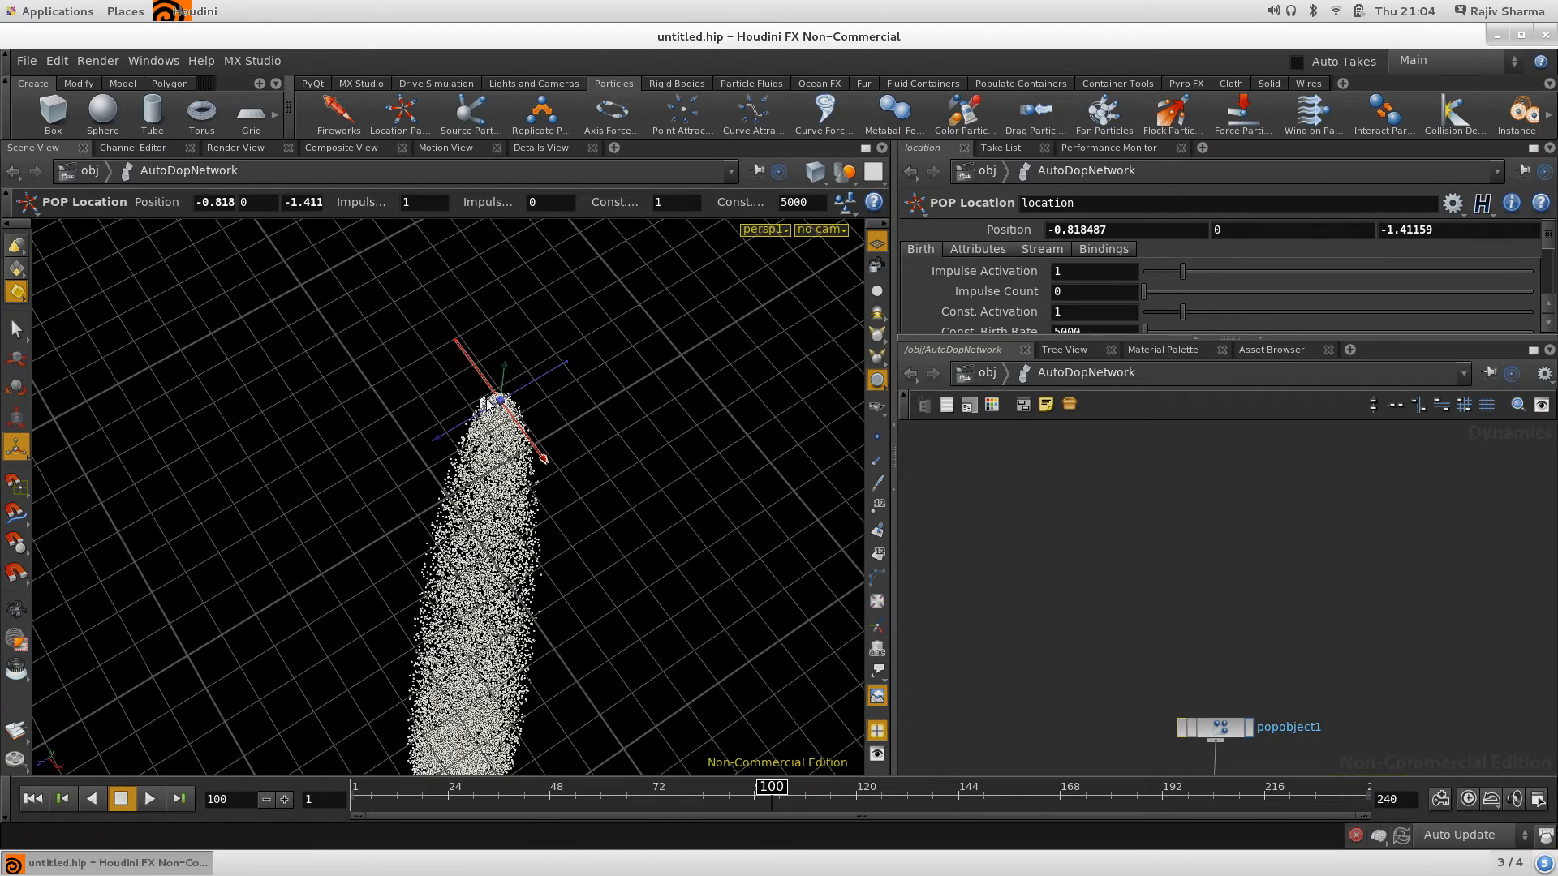
key("space")
left_click_drag(392, 512, 508, 397)
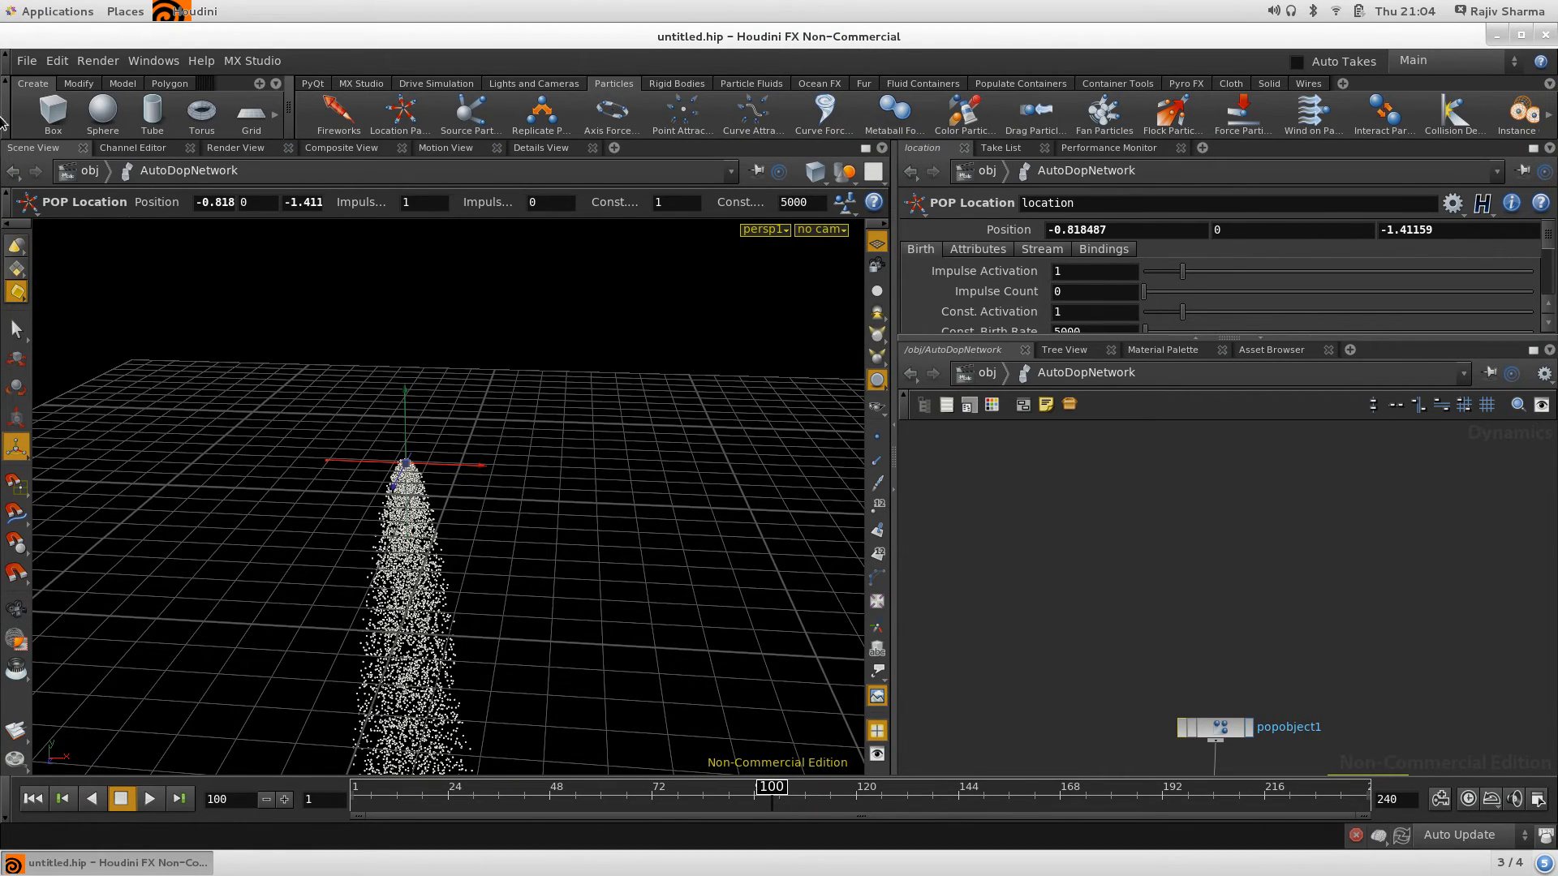
middle_click_drag(1137, 627, 1136, 615)
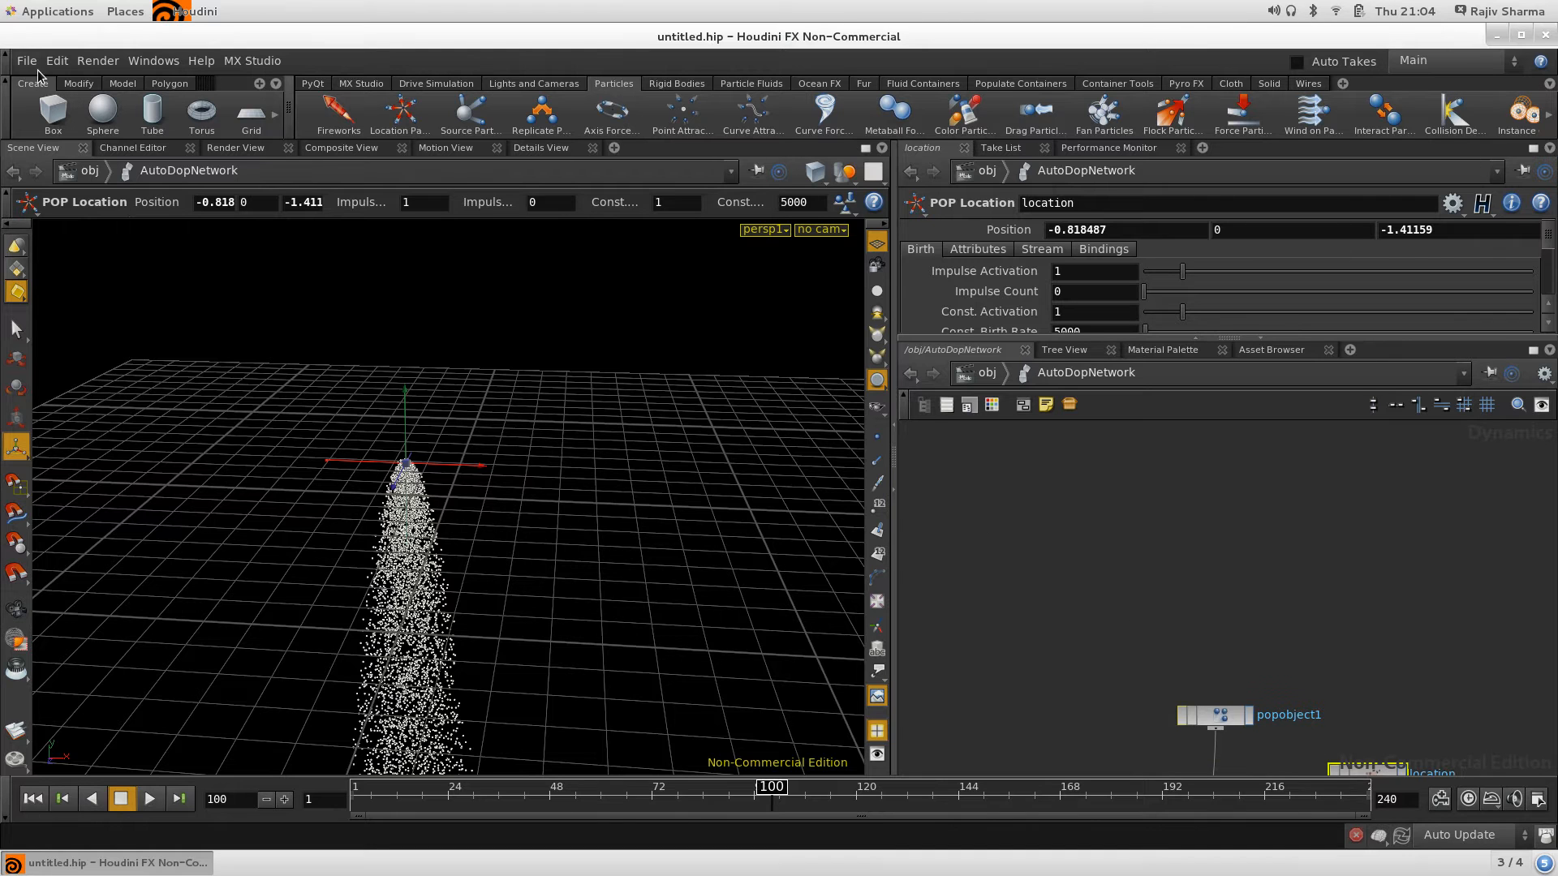
Create a torus at the origin and move it along X to about 6.17, clear of the particle stream
middle_click_drag(451, 513, 200, 484, "alt")
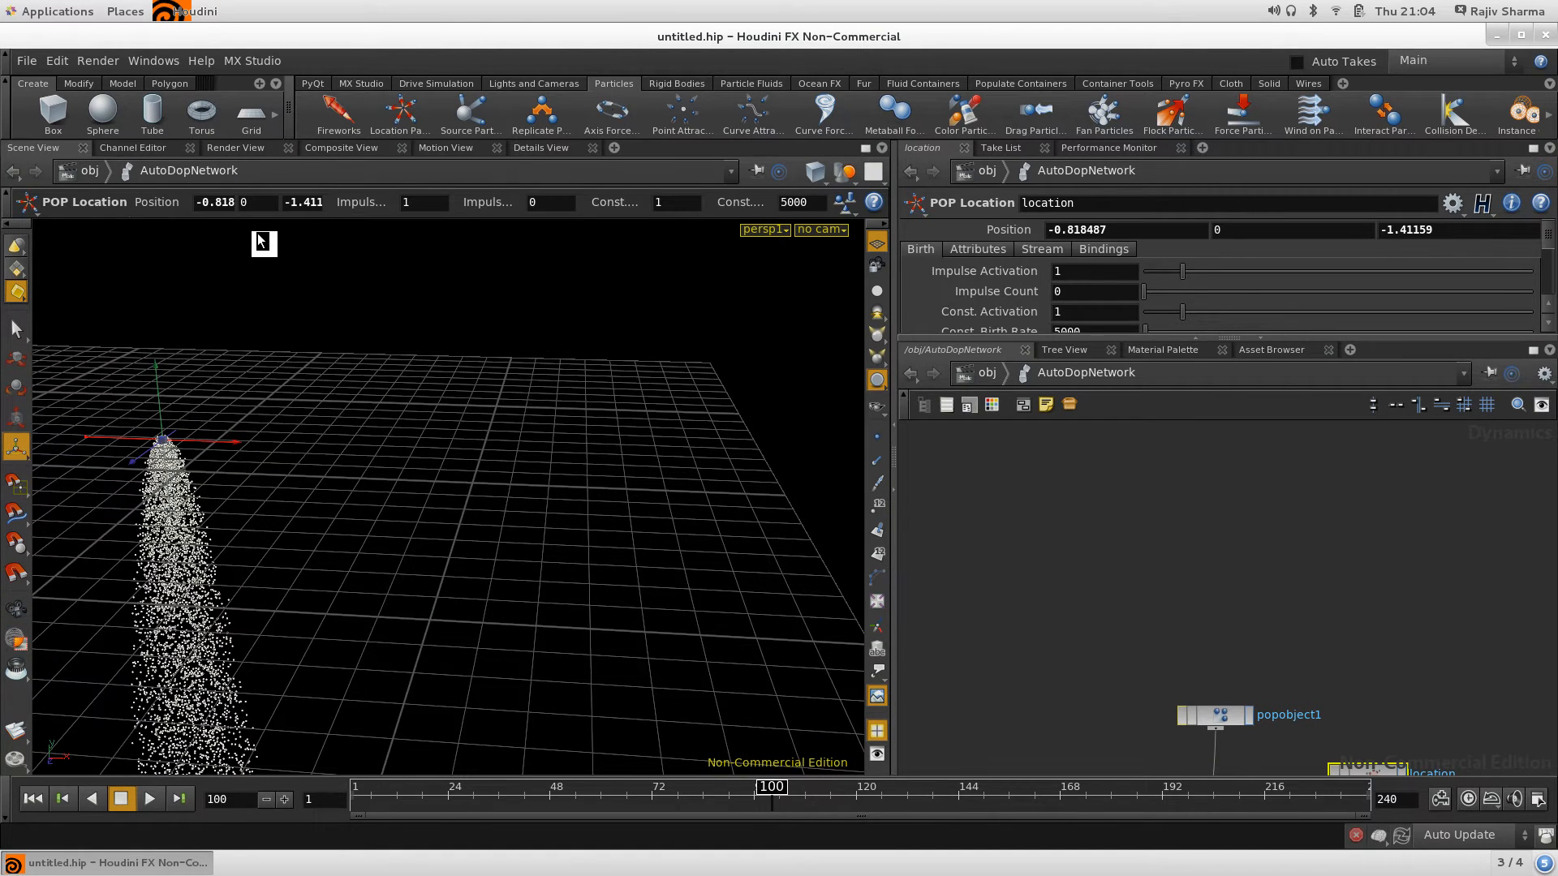
left_click(201, 114)
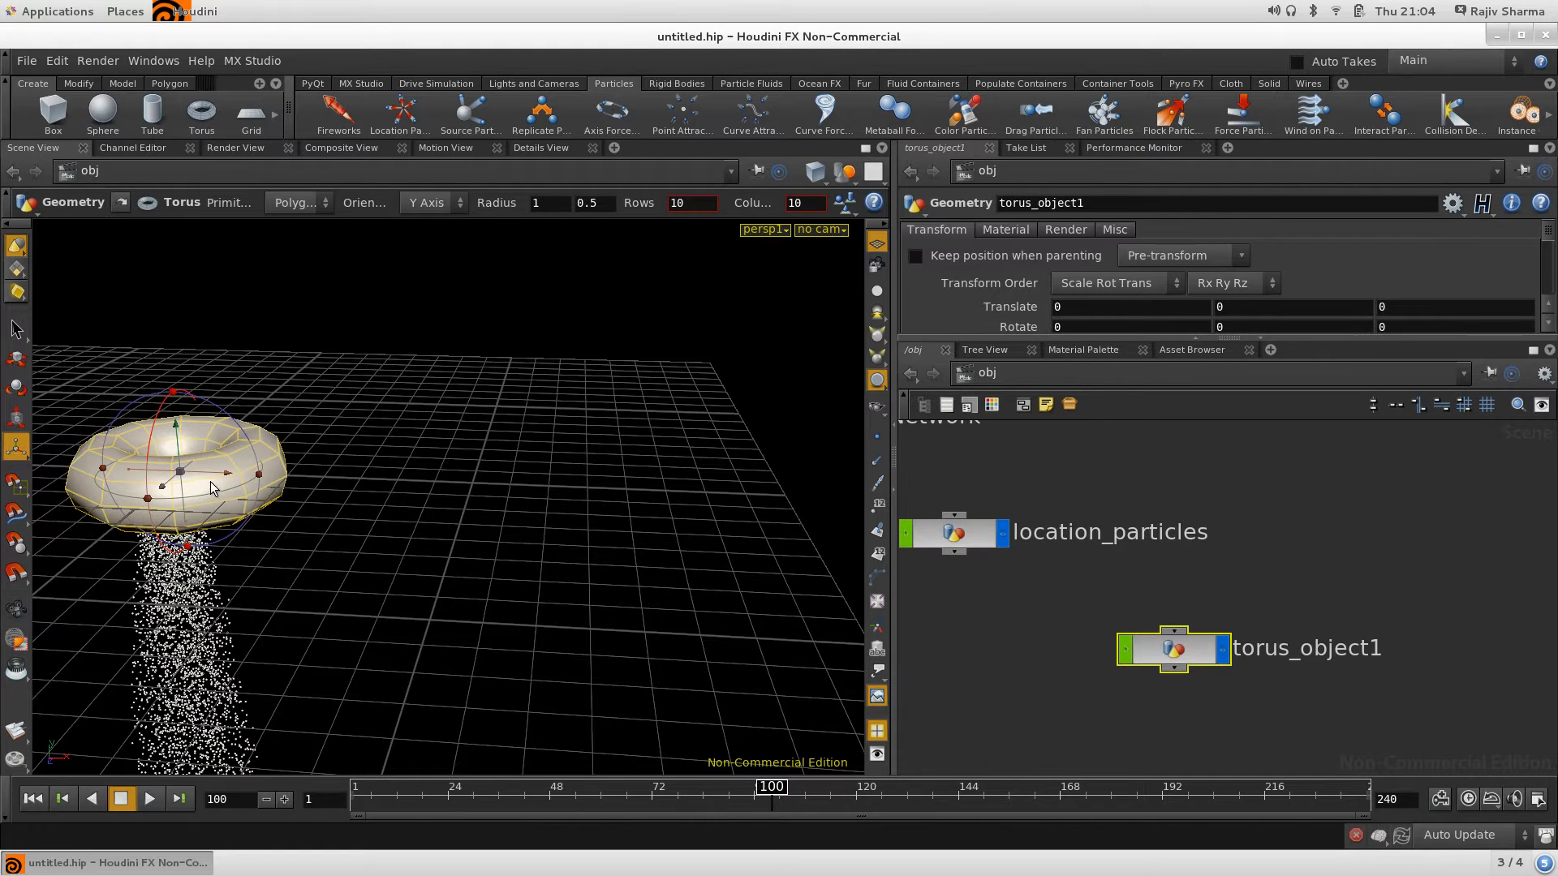
left_click_drag(211, 486, 761, 674)
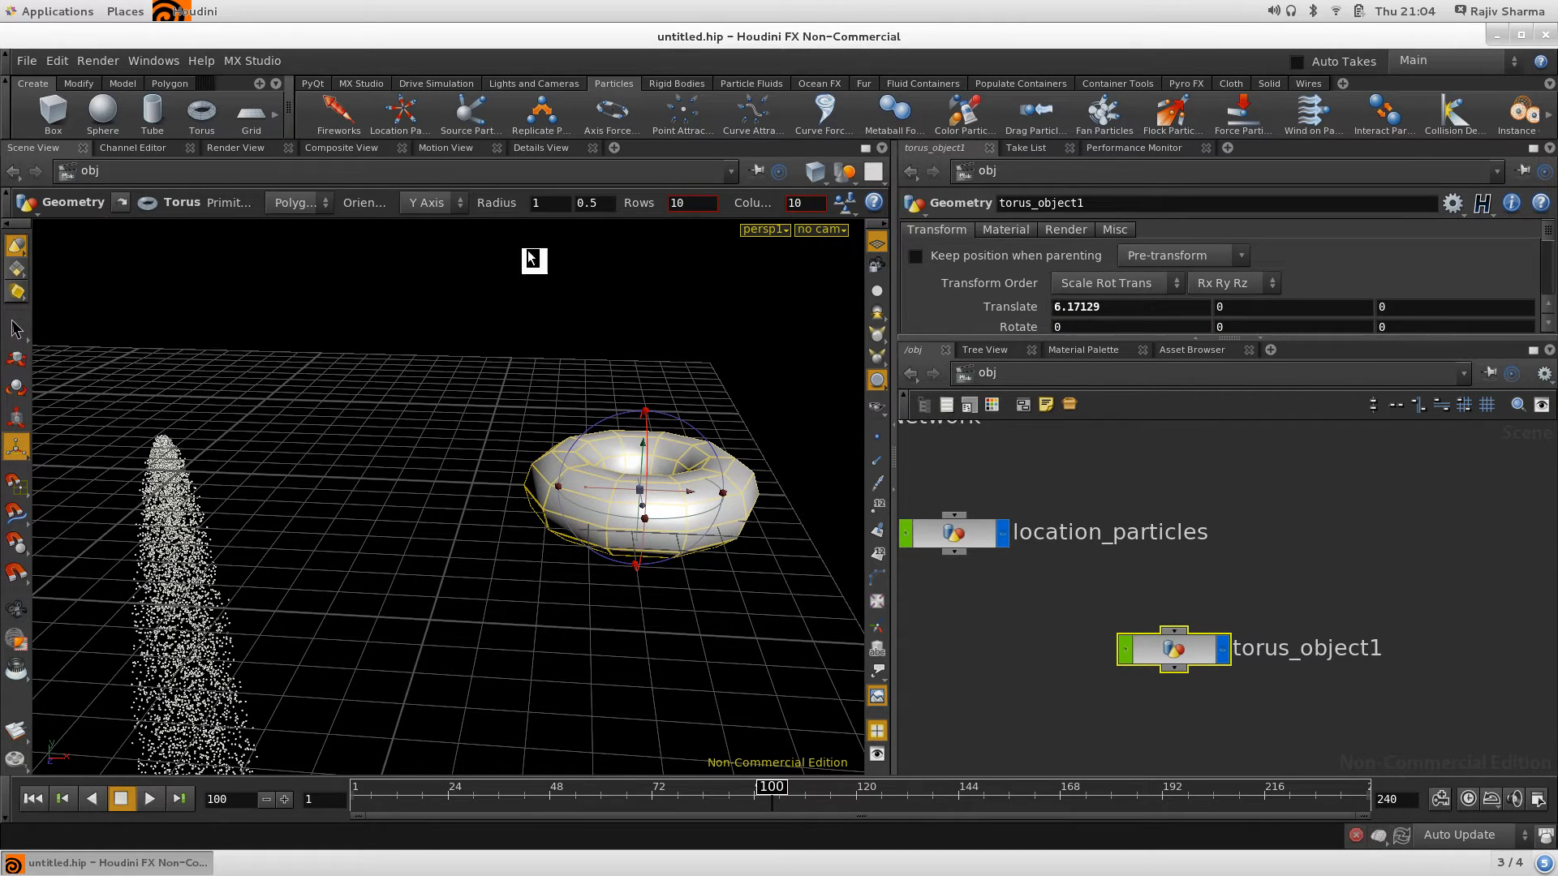
Make the torus a source particle emitter, replay the simulation from the start to frame 65, and inspect its particles
left_click(476, 118)
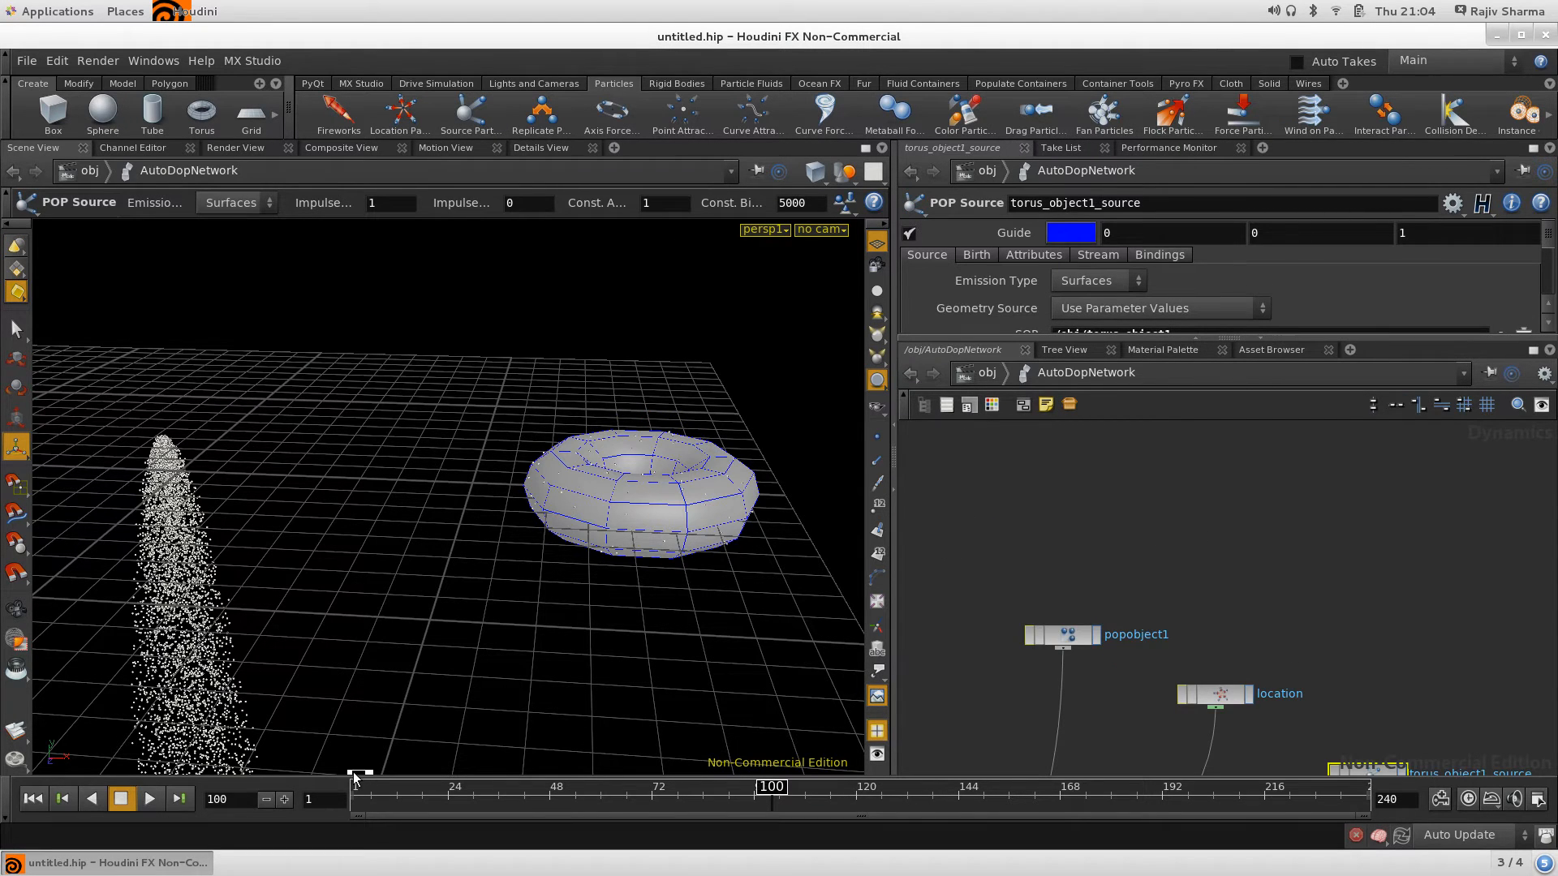
left_click(34, 800)
left_click(150, 800)
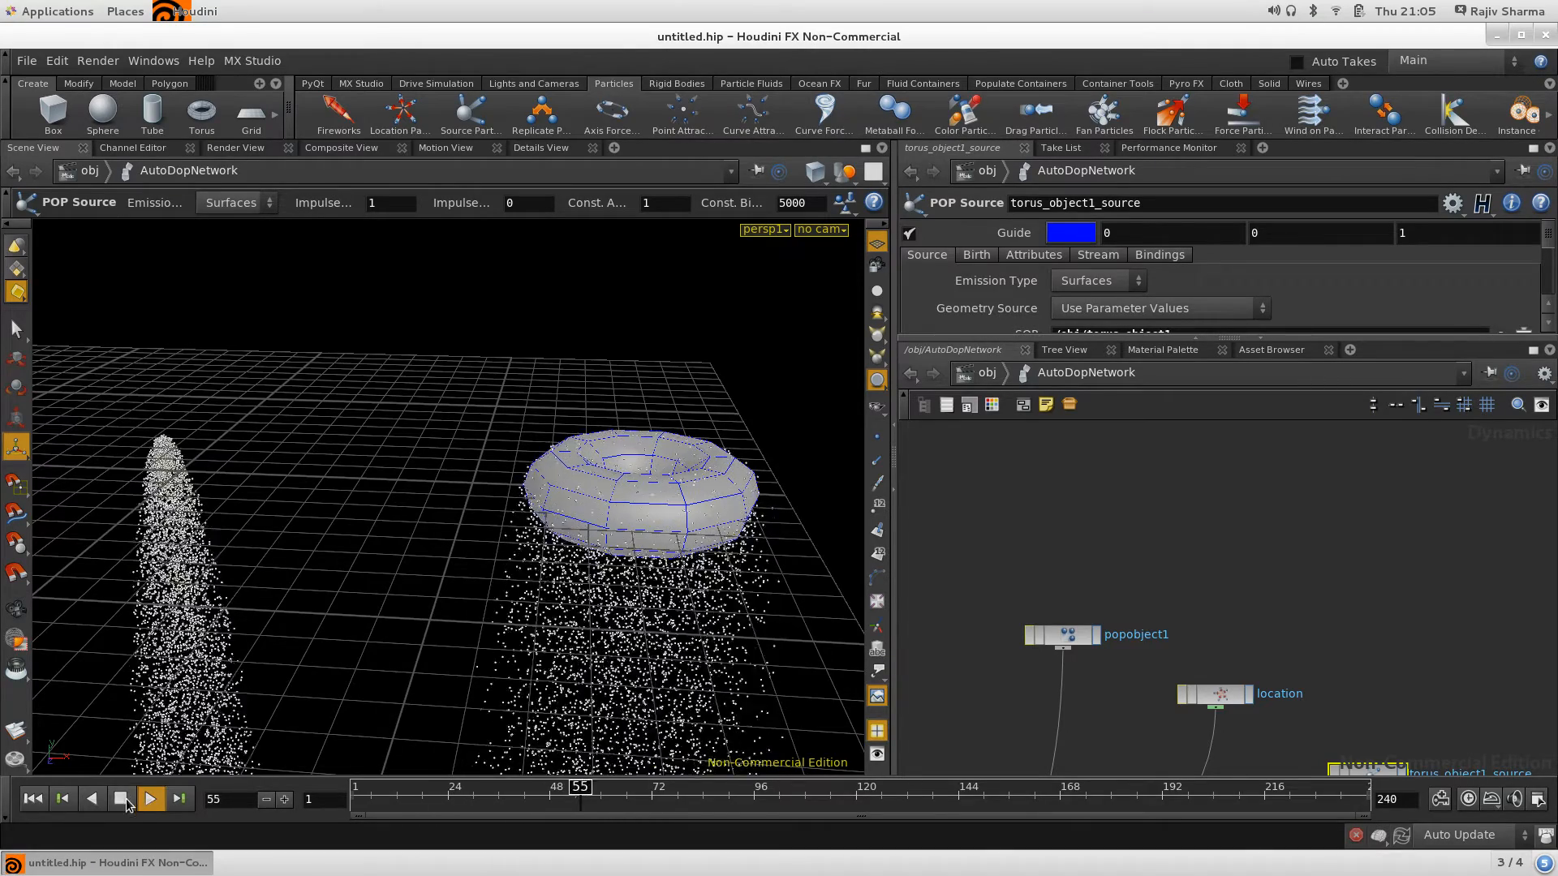
key("Escape")
left_click_drag(215, 499, 220, 467)
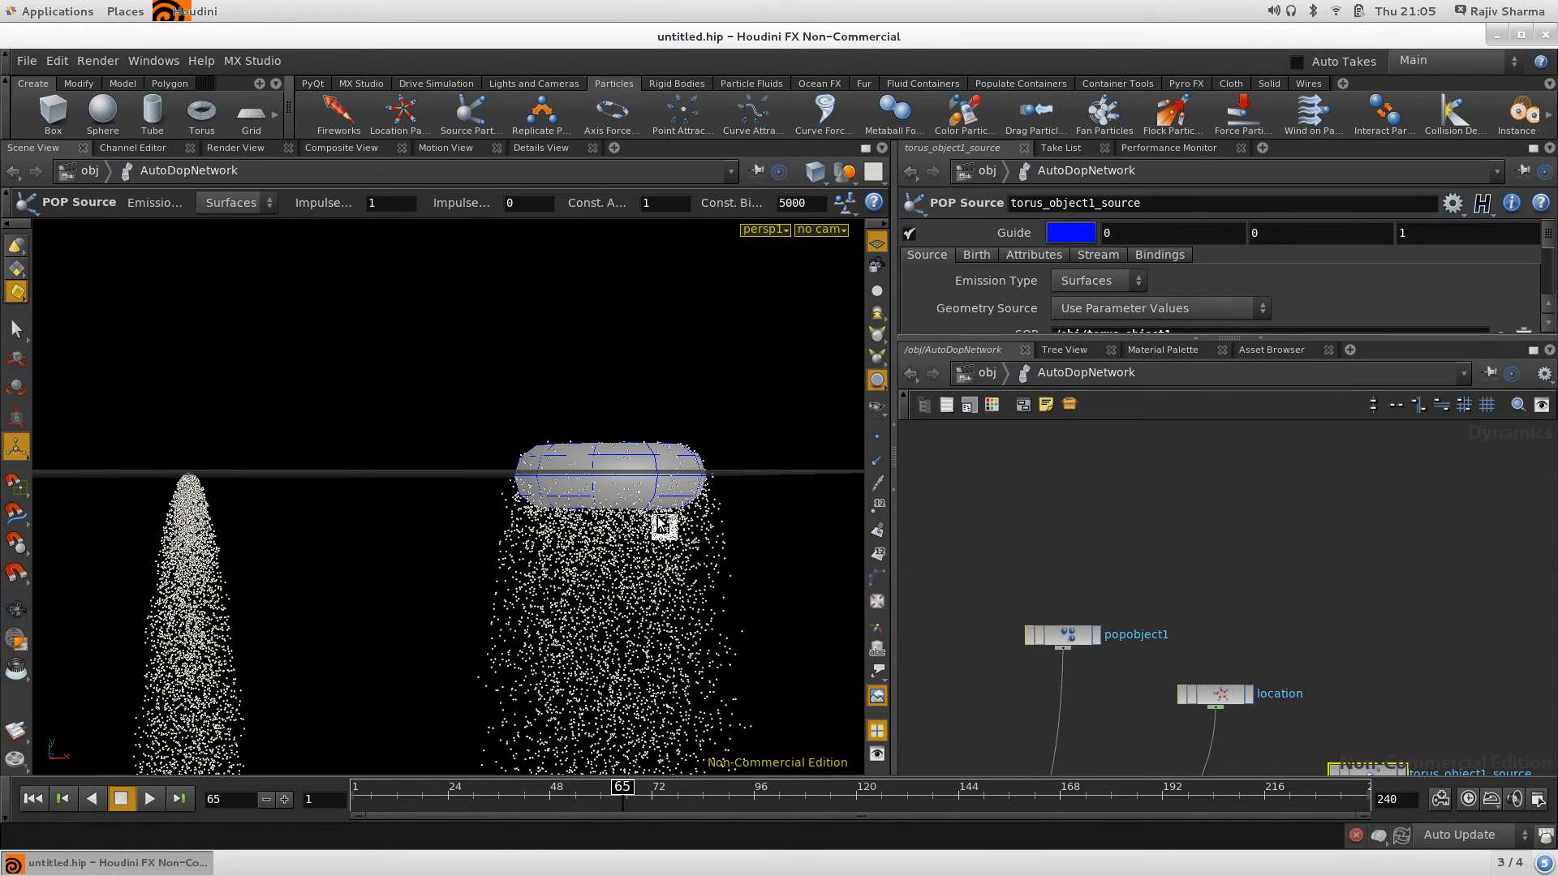
left_click_drag(611, 572, 612, 625, "alt")
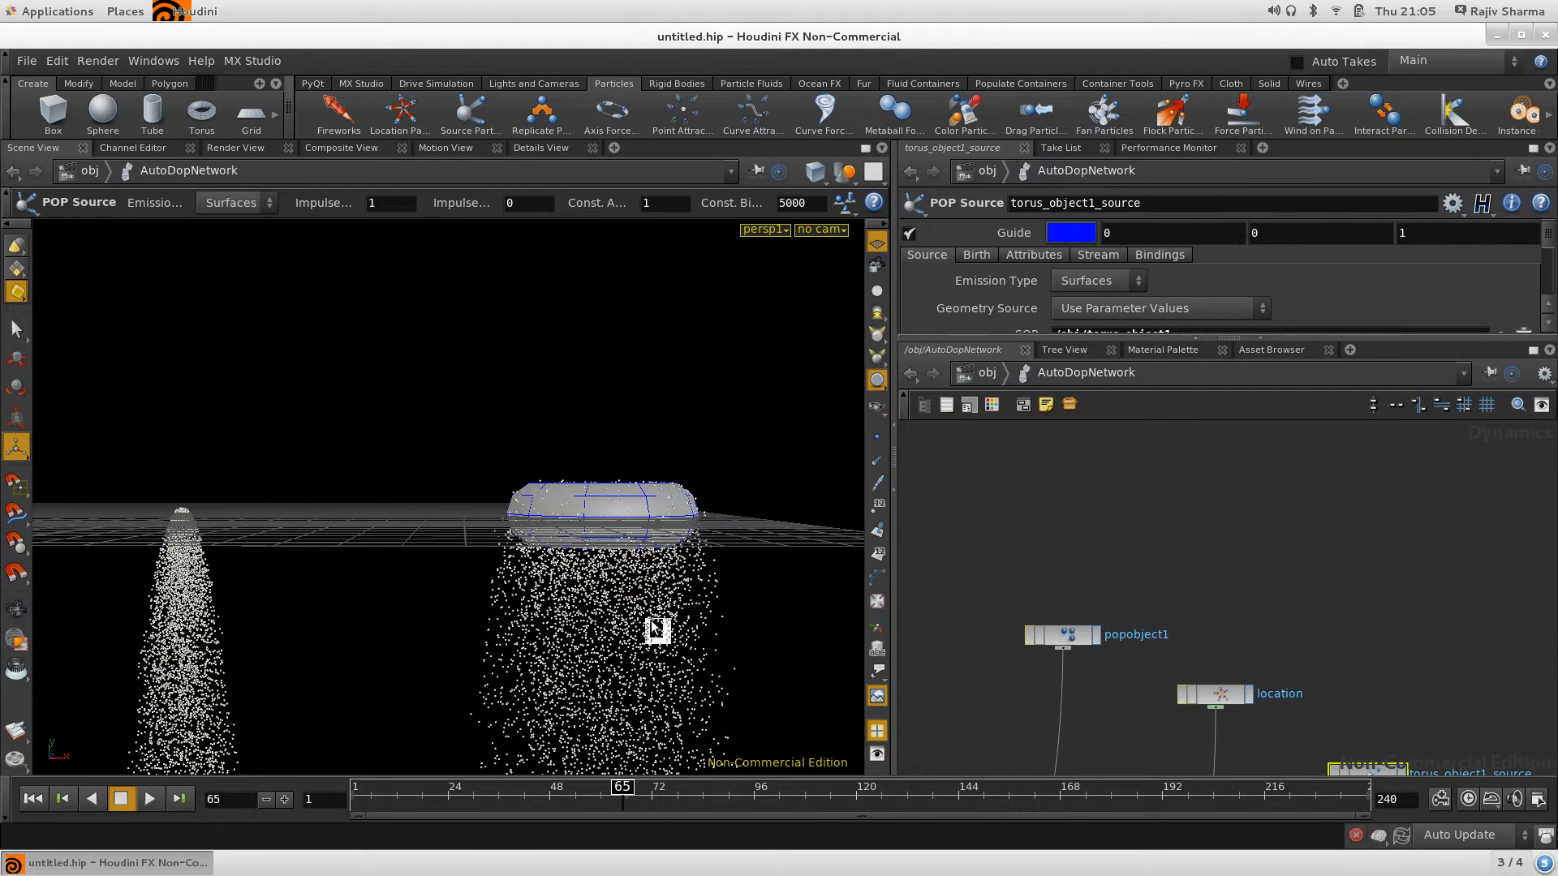
Start a new empty scene, discarding the location and torus emitters
left_click(27, 61)
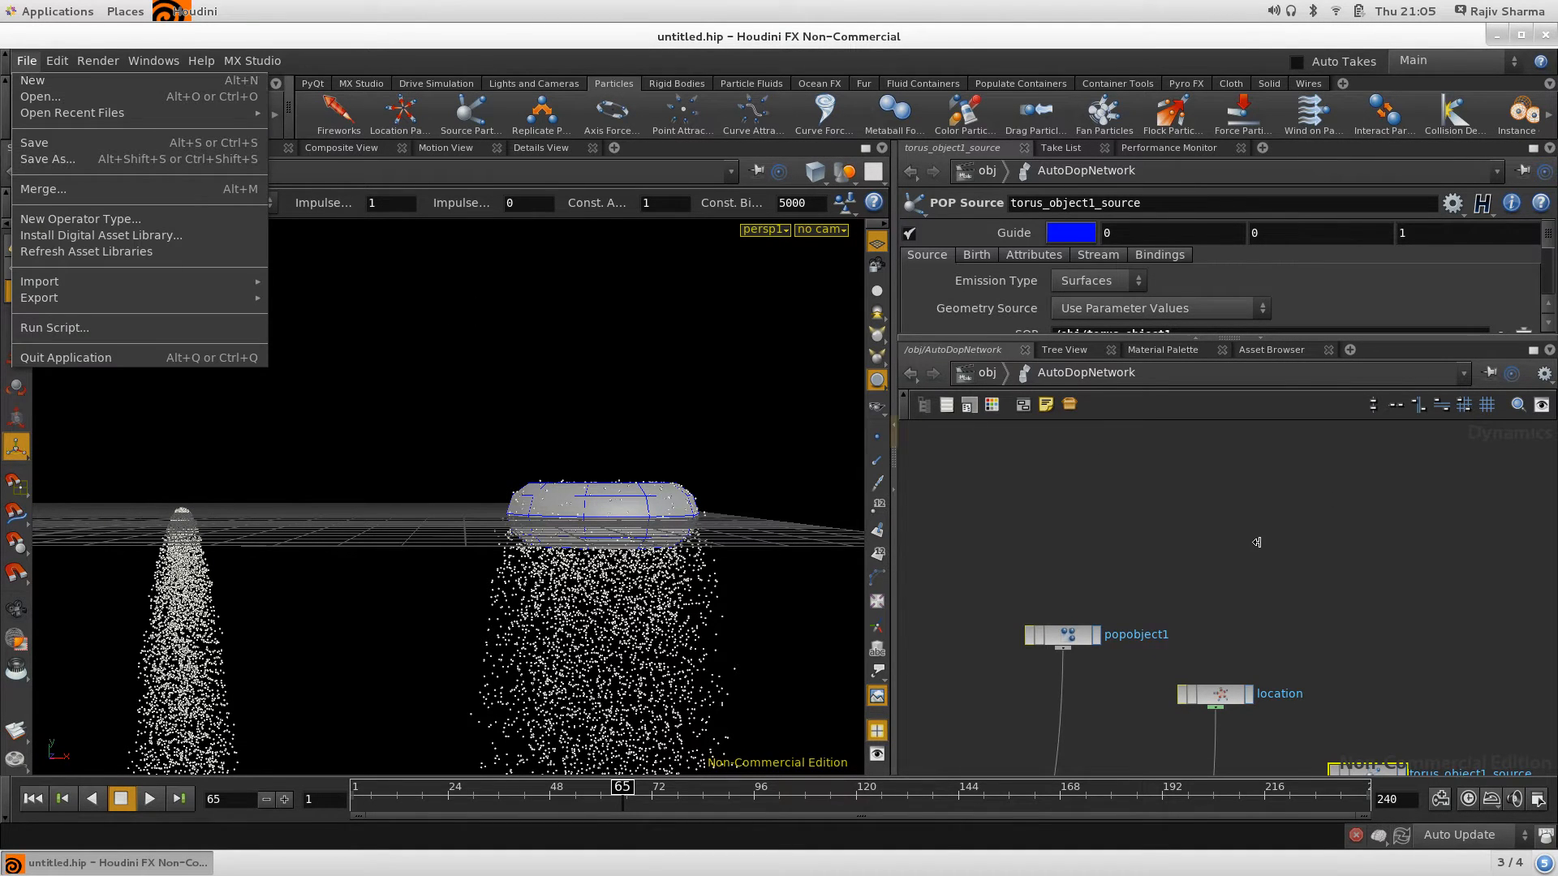
left_click(1047, 491)
left_click(27, 62)
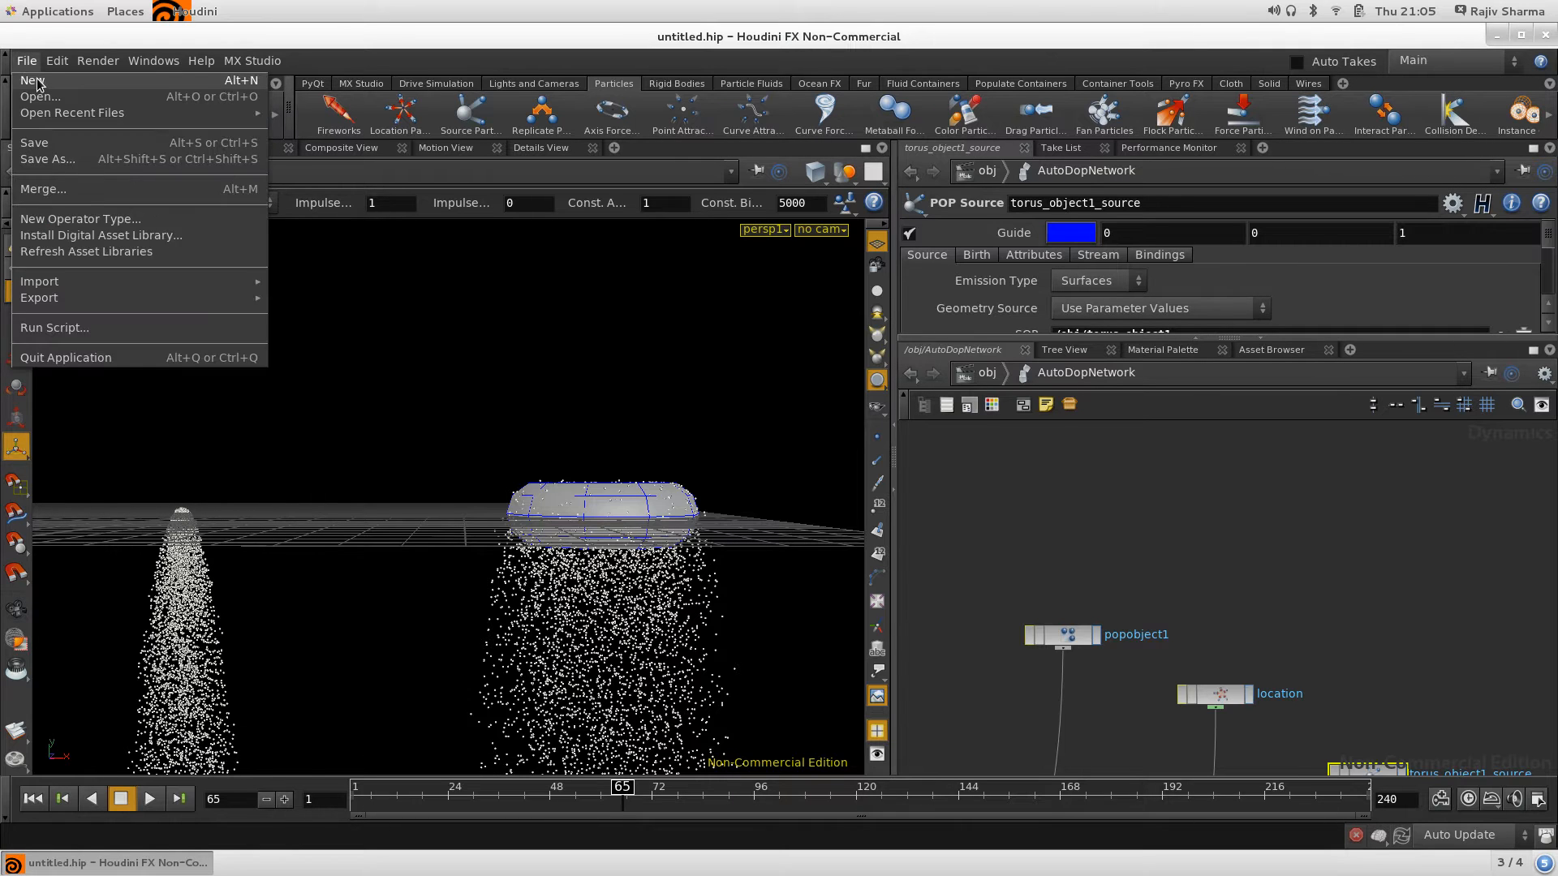
left_click(32, 84)
left_click(843, 391)
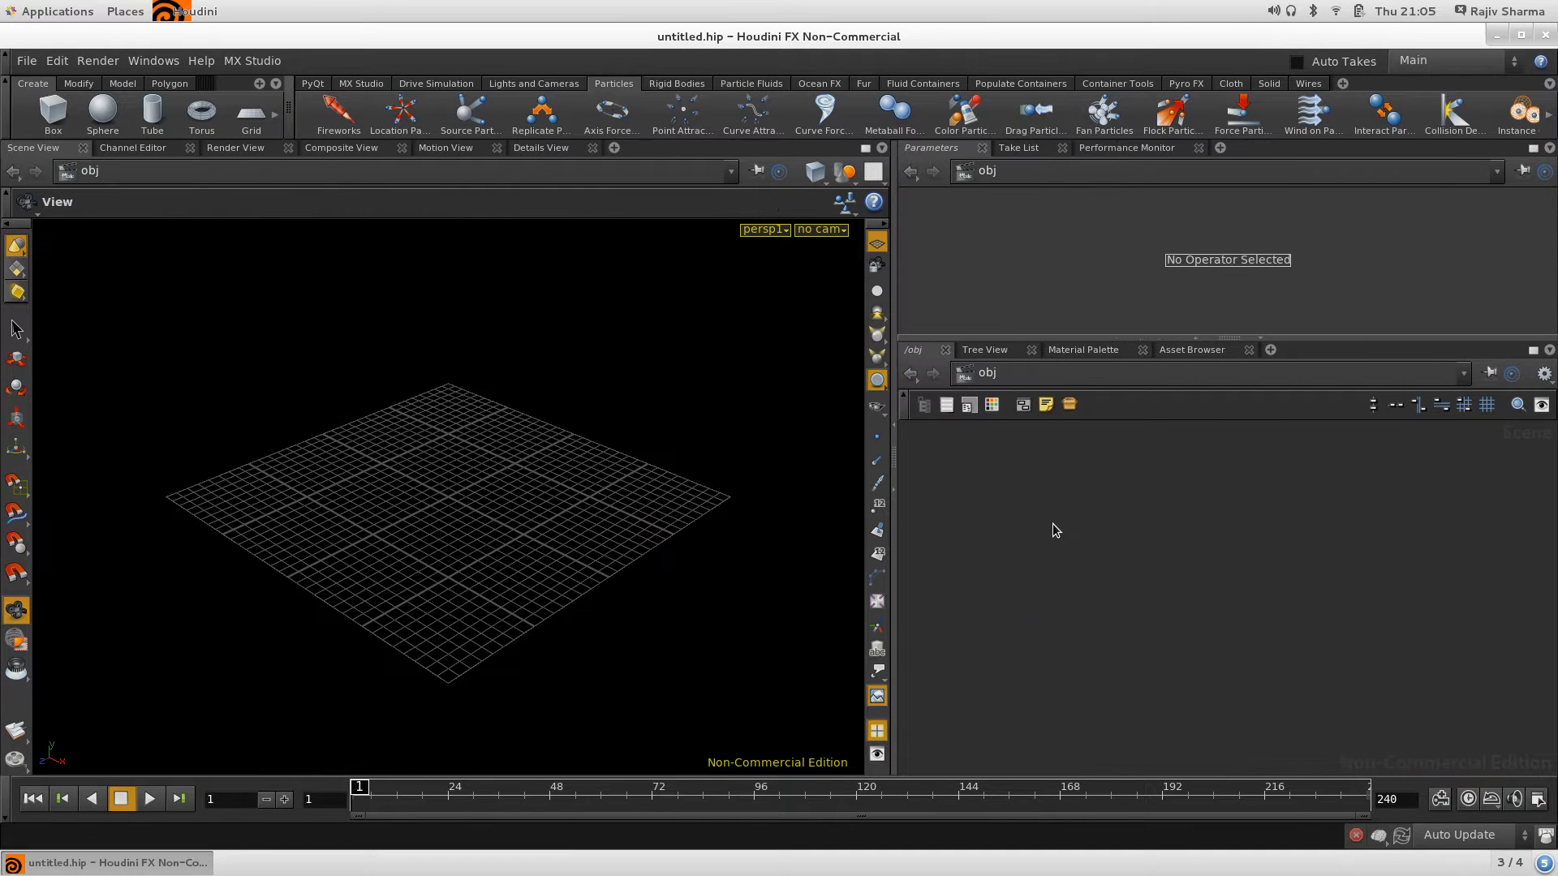
Add a Geometry object to the scene and enter its network
key("Tab")
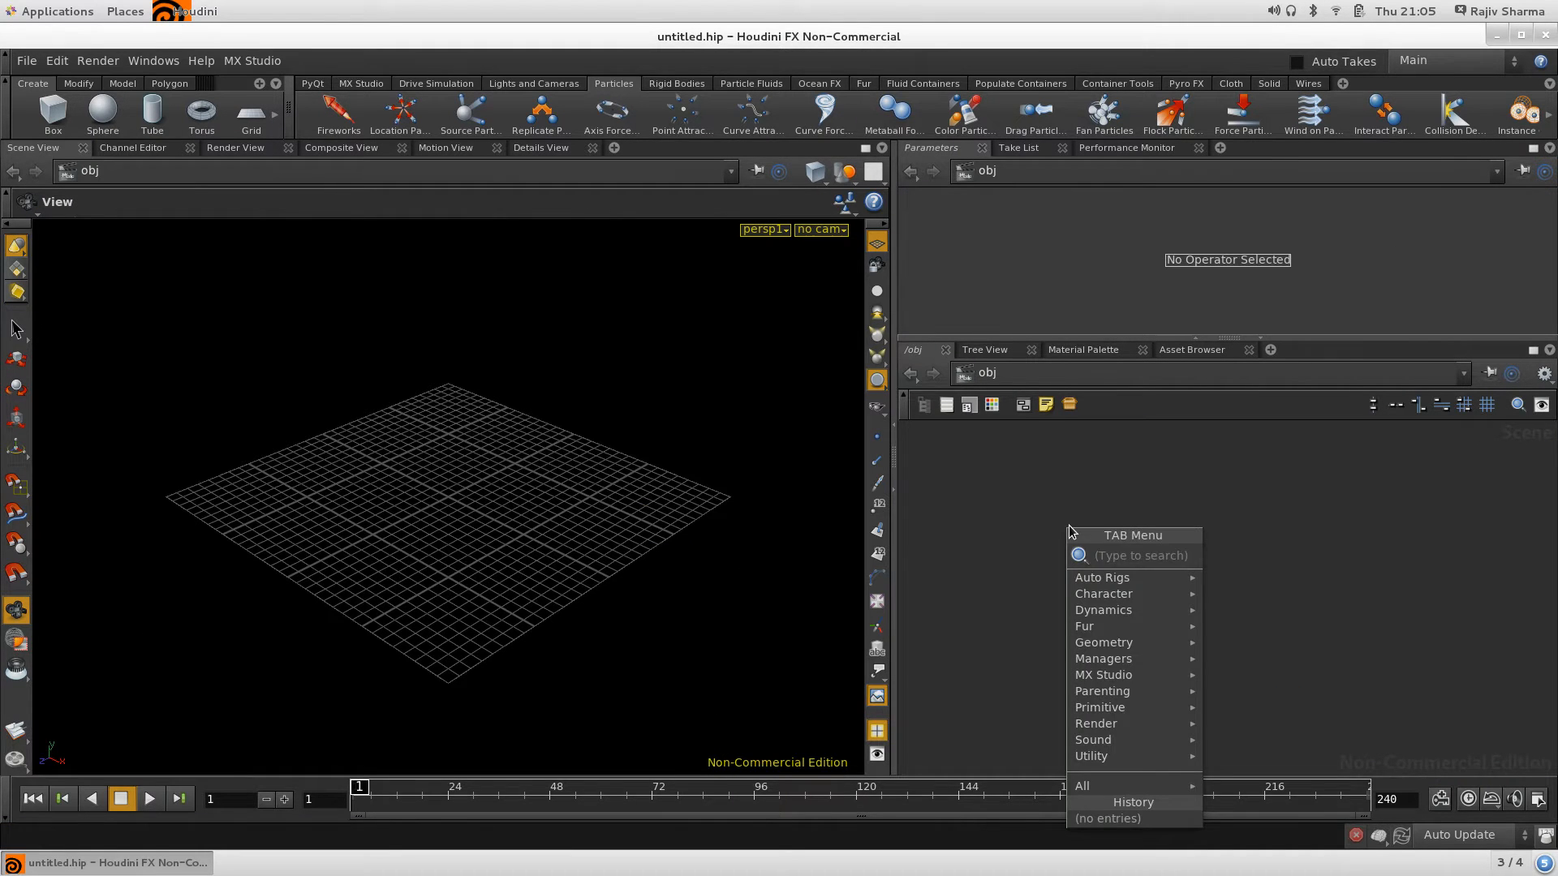
type("geo")
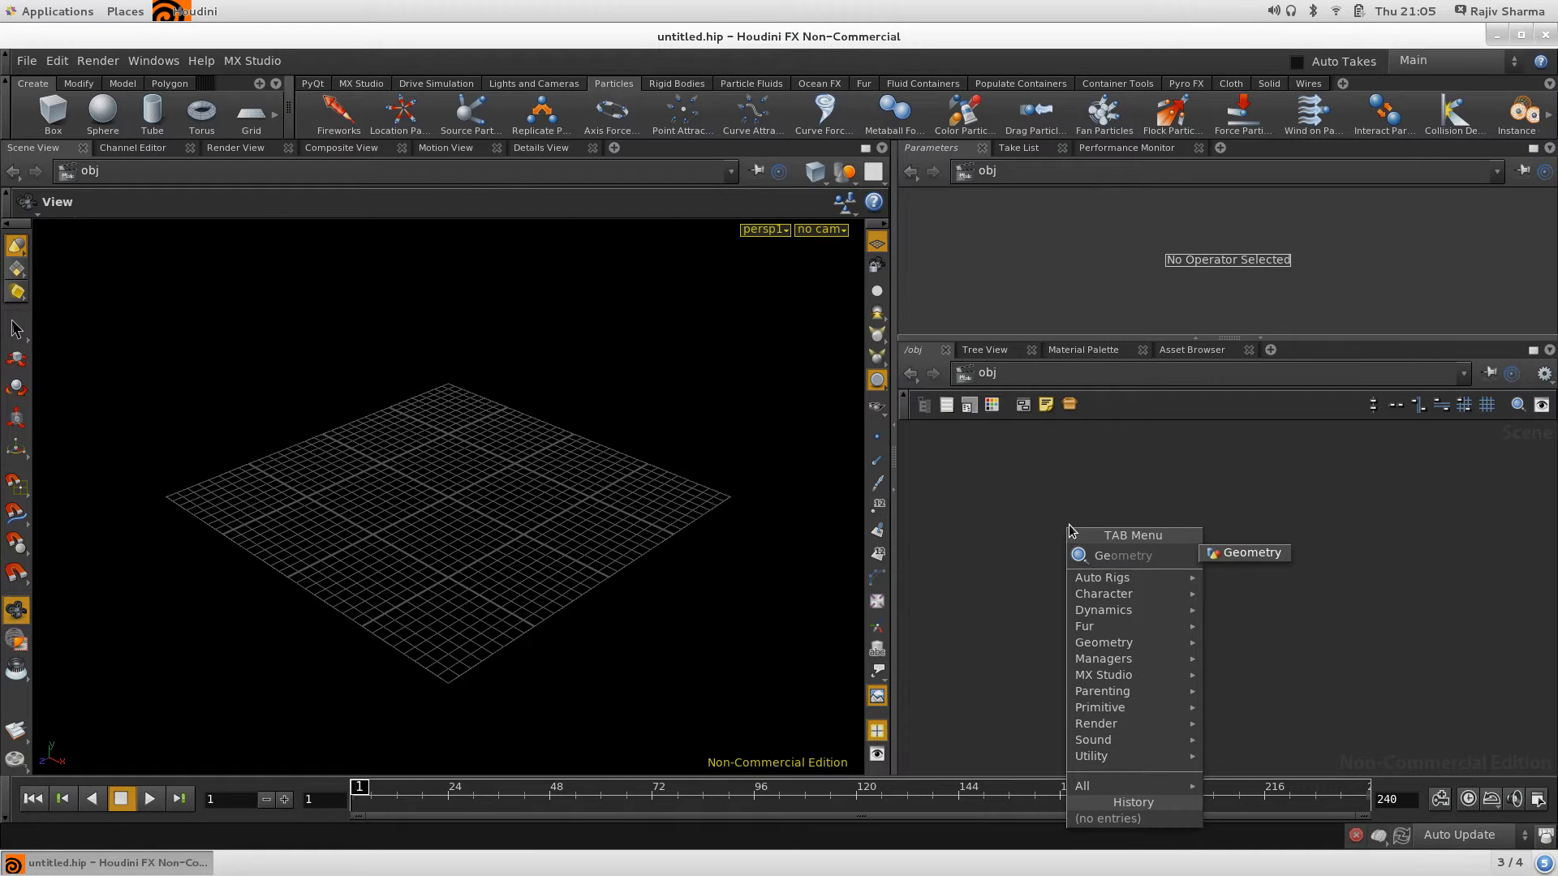
key("Return")
left_click(1071, 531)
double_click(1071, 531)
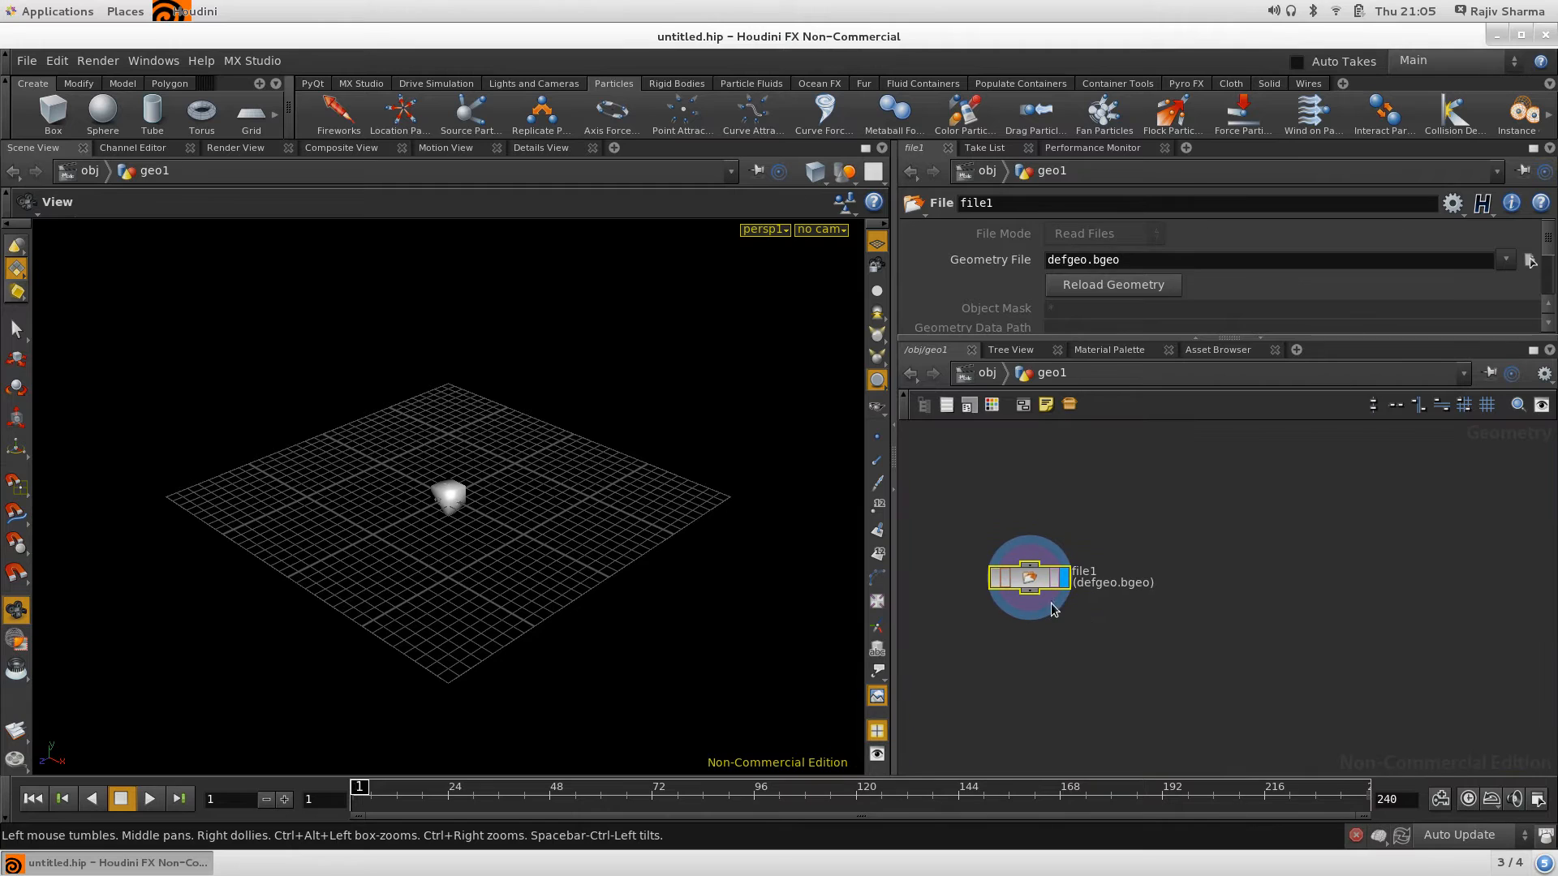
Delete the default file node and add a Torus node in its place
key("Delete")
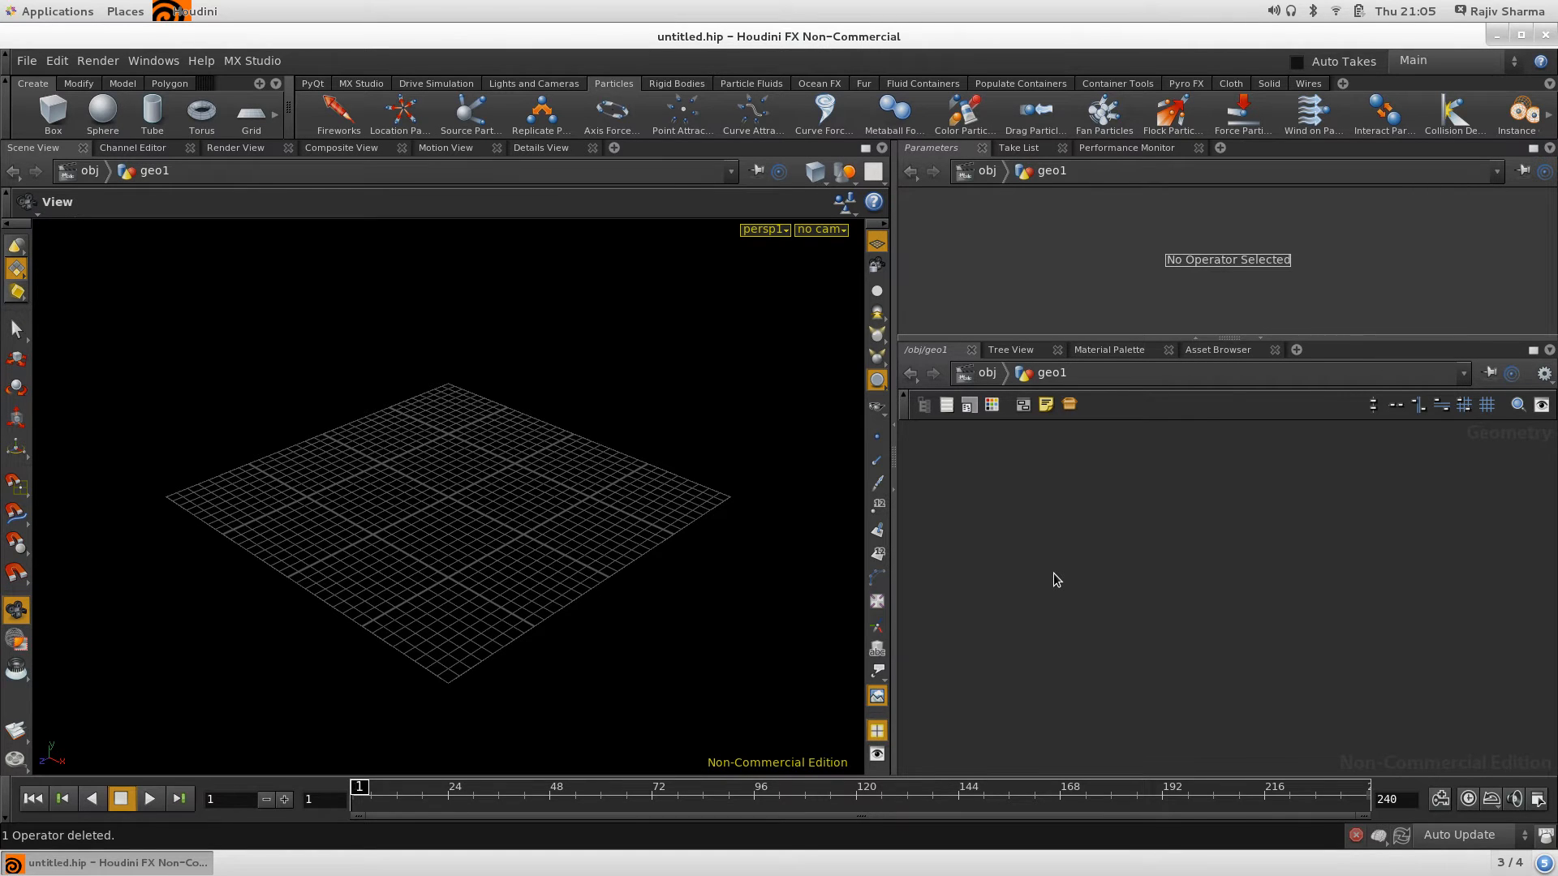
key("Tab")
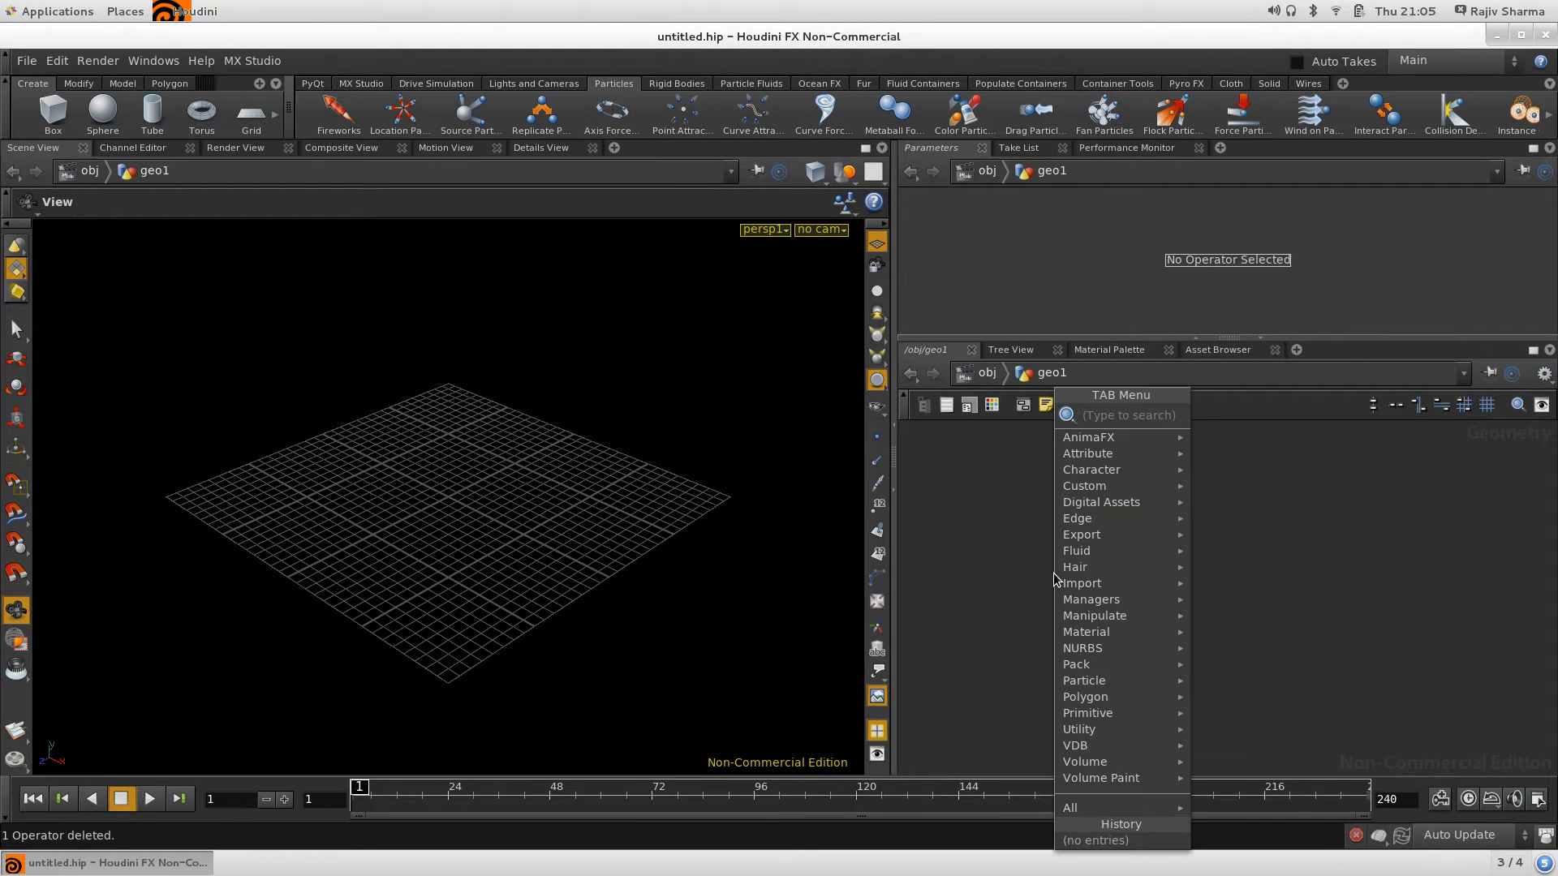
type("Control")
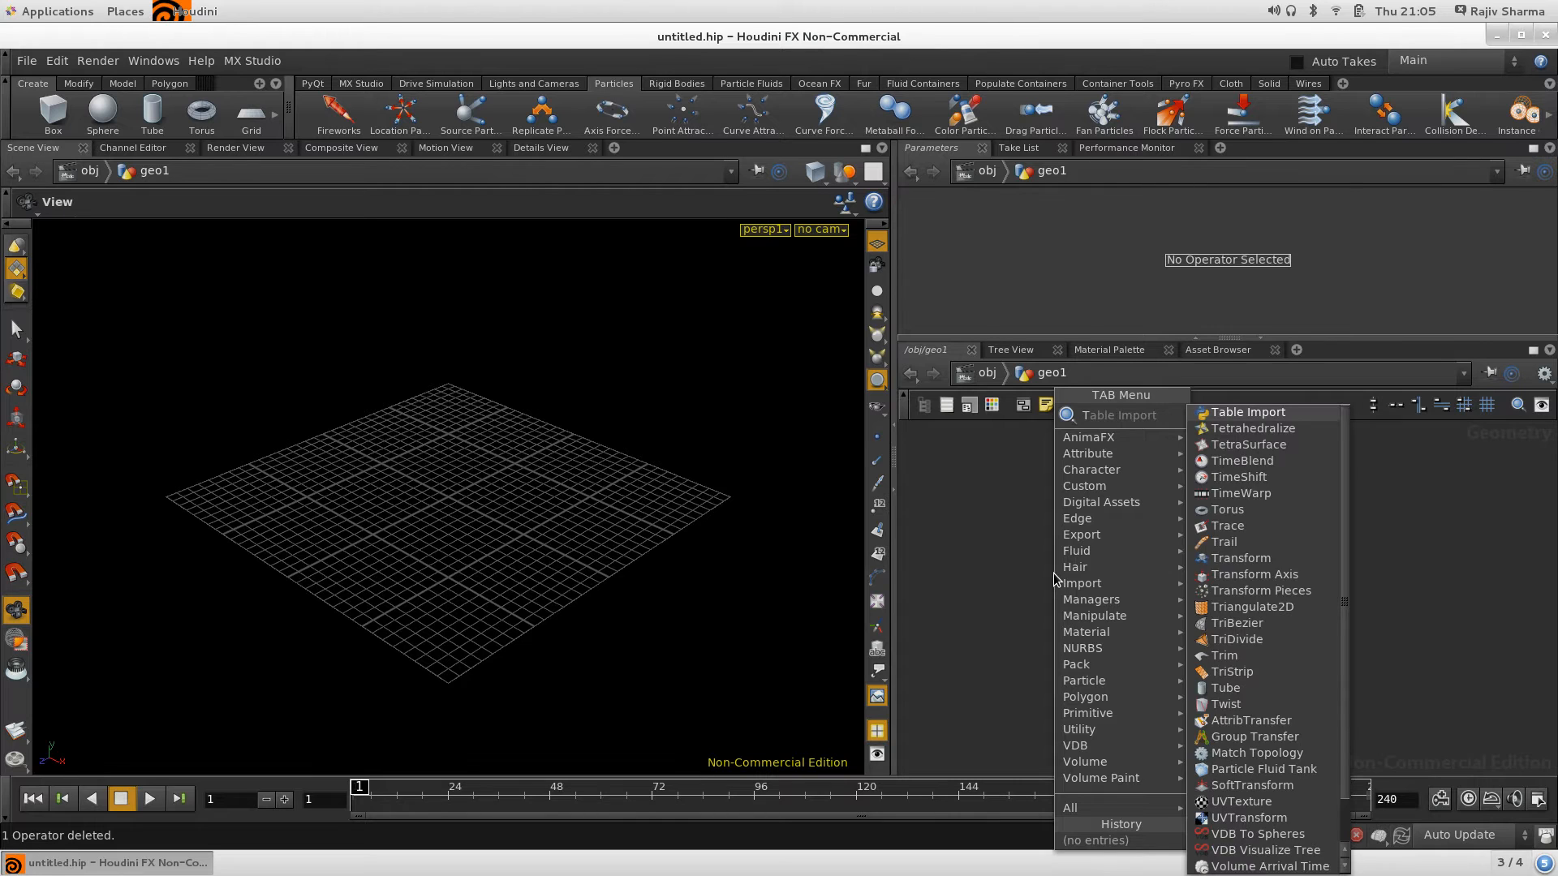
key("BackSpace")
key("BackSpace")
key("BackSpace")
key("BackSpace")
key("BackSpace")
key("BackSpace")
key("BackSpace")
type("Tor")
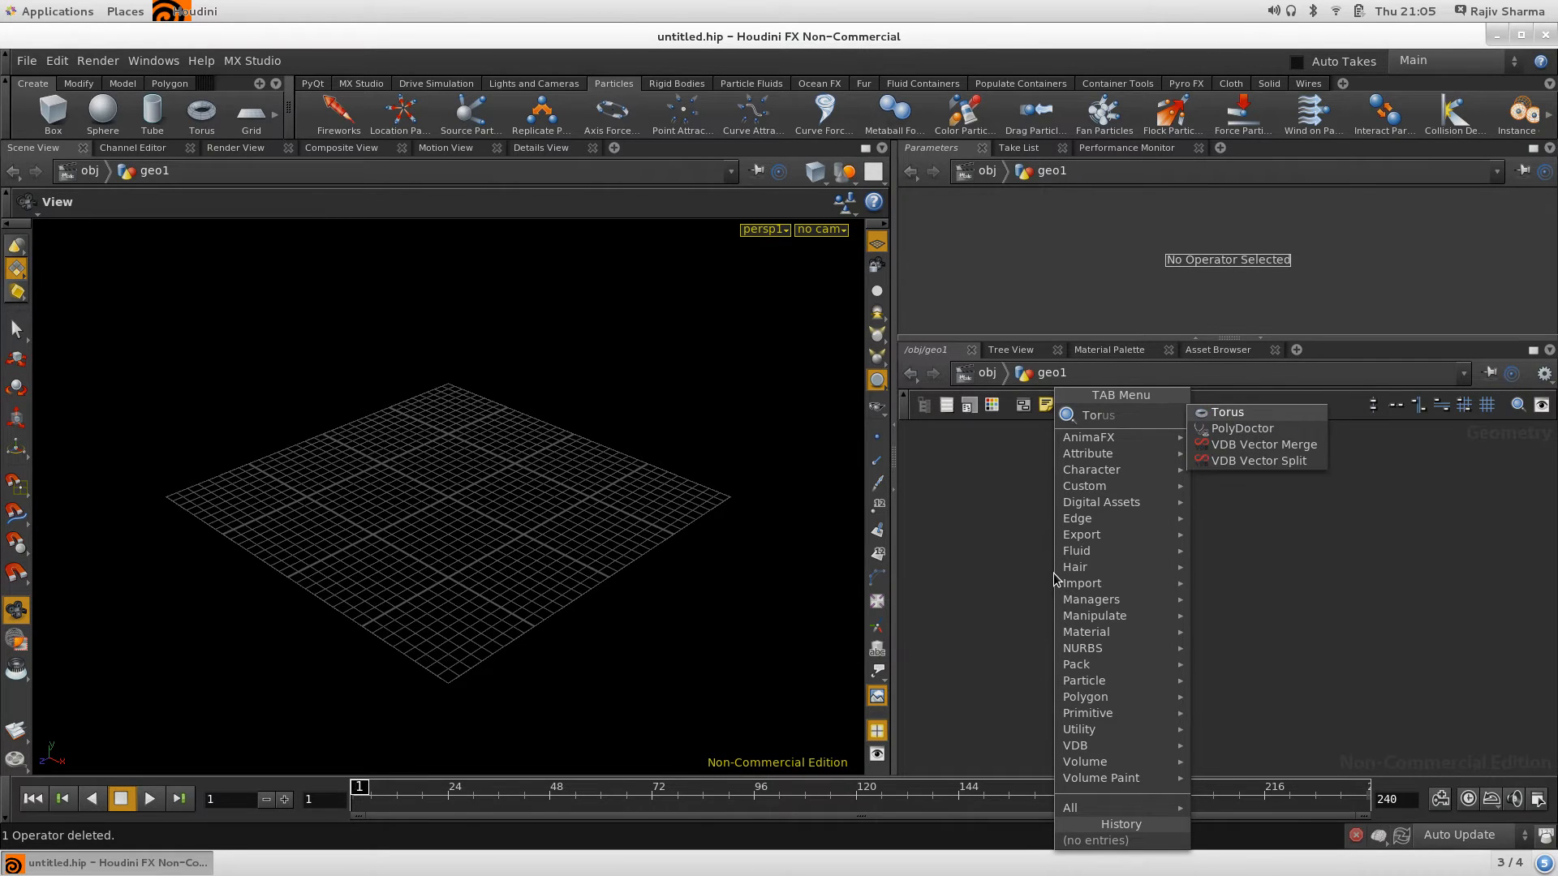
key("Return")
left_click(1054, 578)
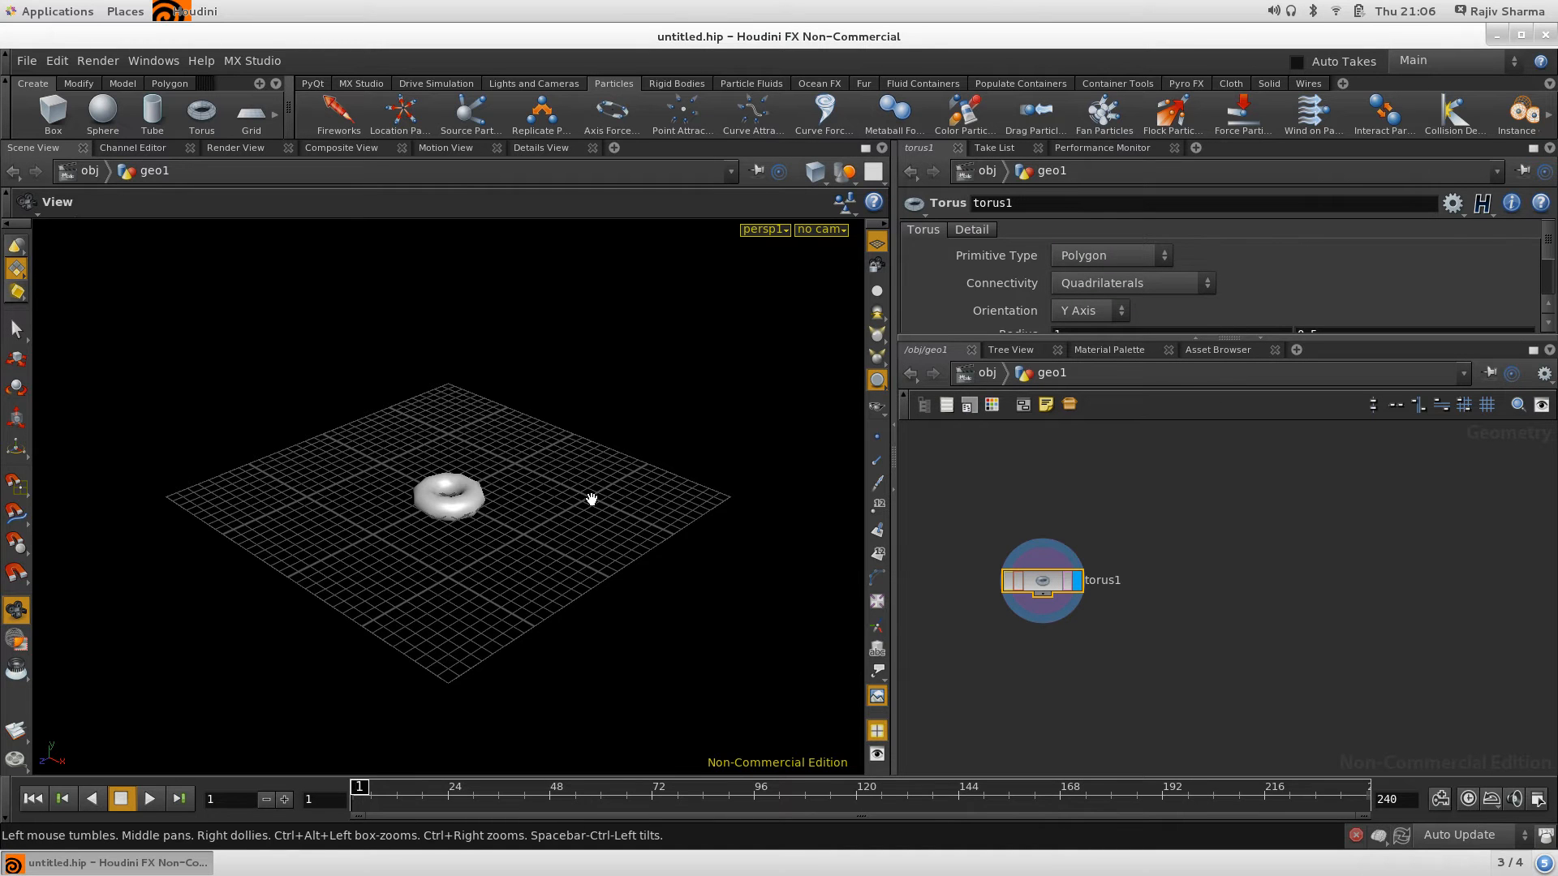
left_click_drag(470, 538, 389, 562)
right_click_drag(390, 562, 455, 567)
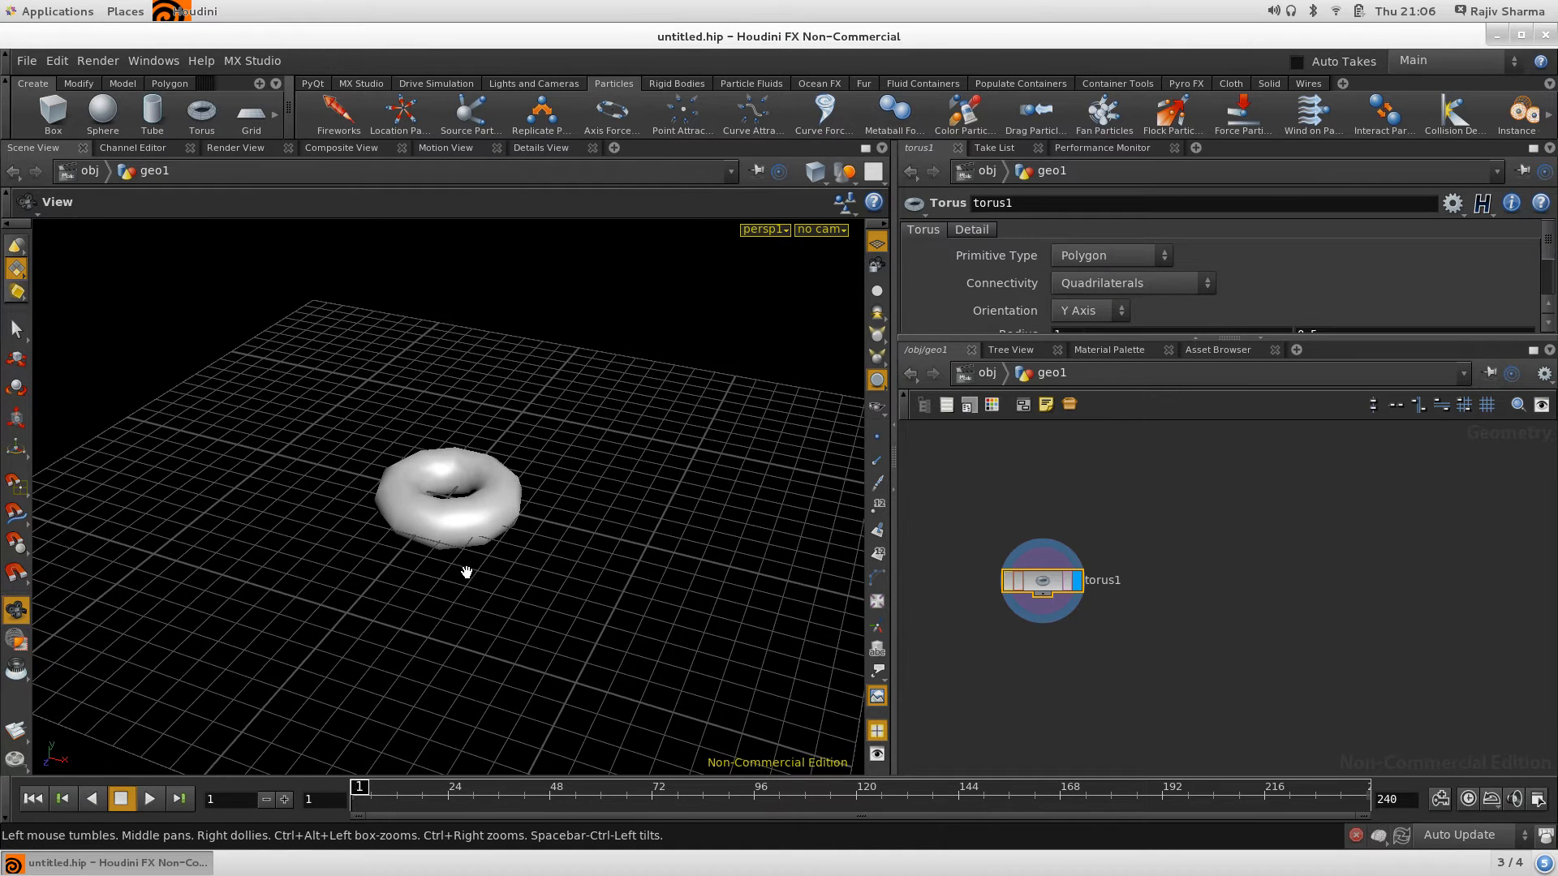
Move the torus node aside and add a POP Network node next to it
left_click_drag(1056, 584, 1010, 508)
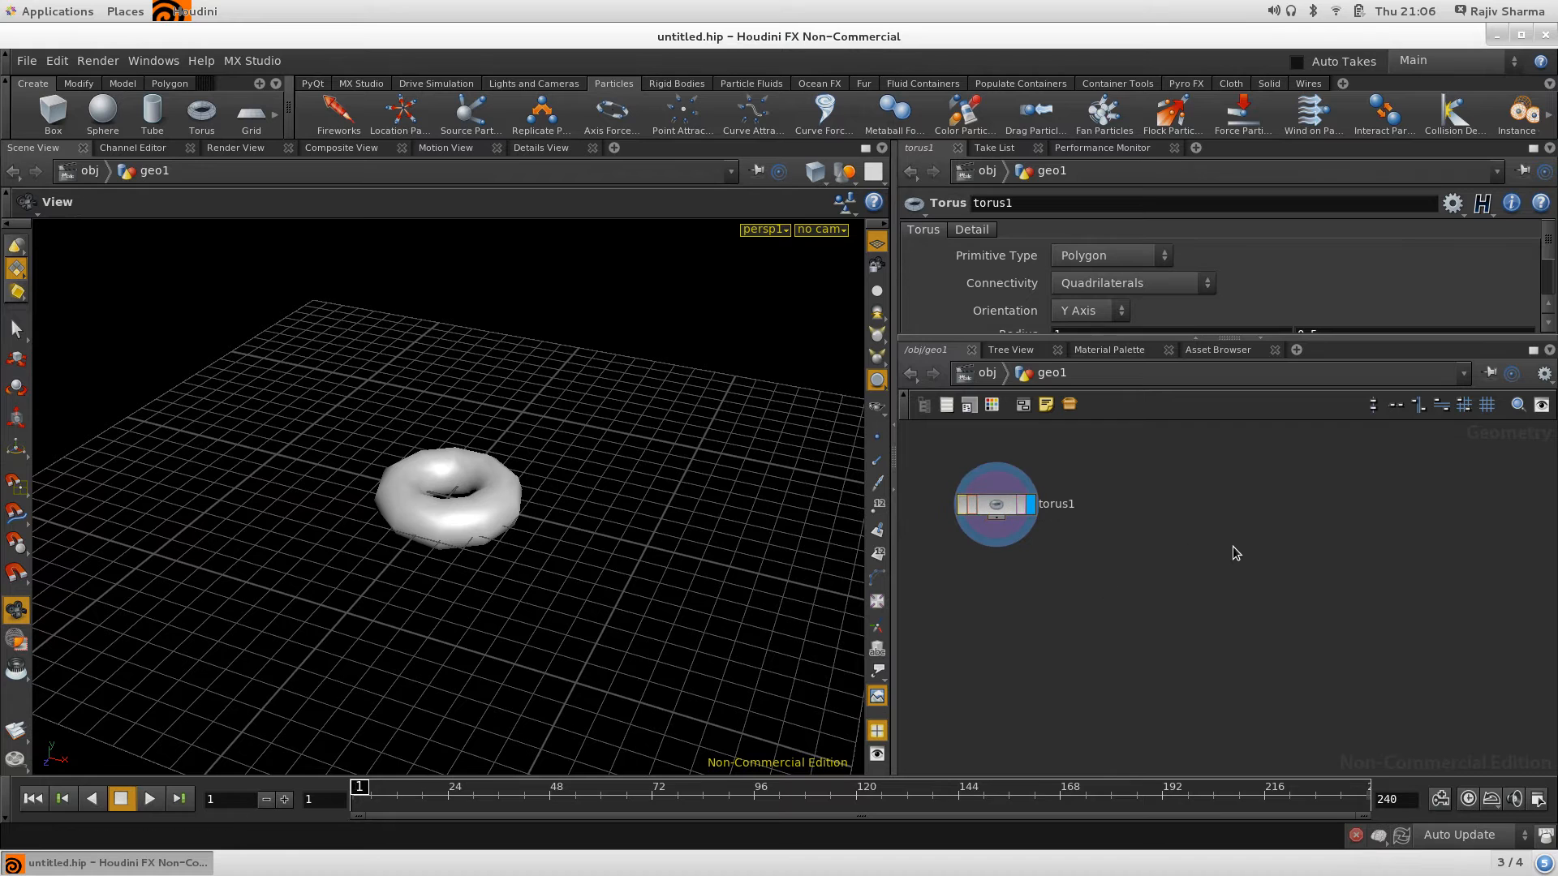
key("Tab")
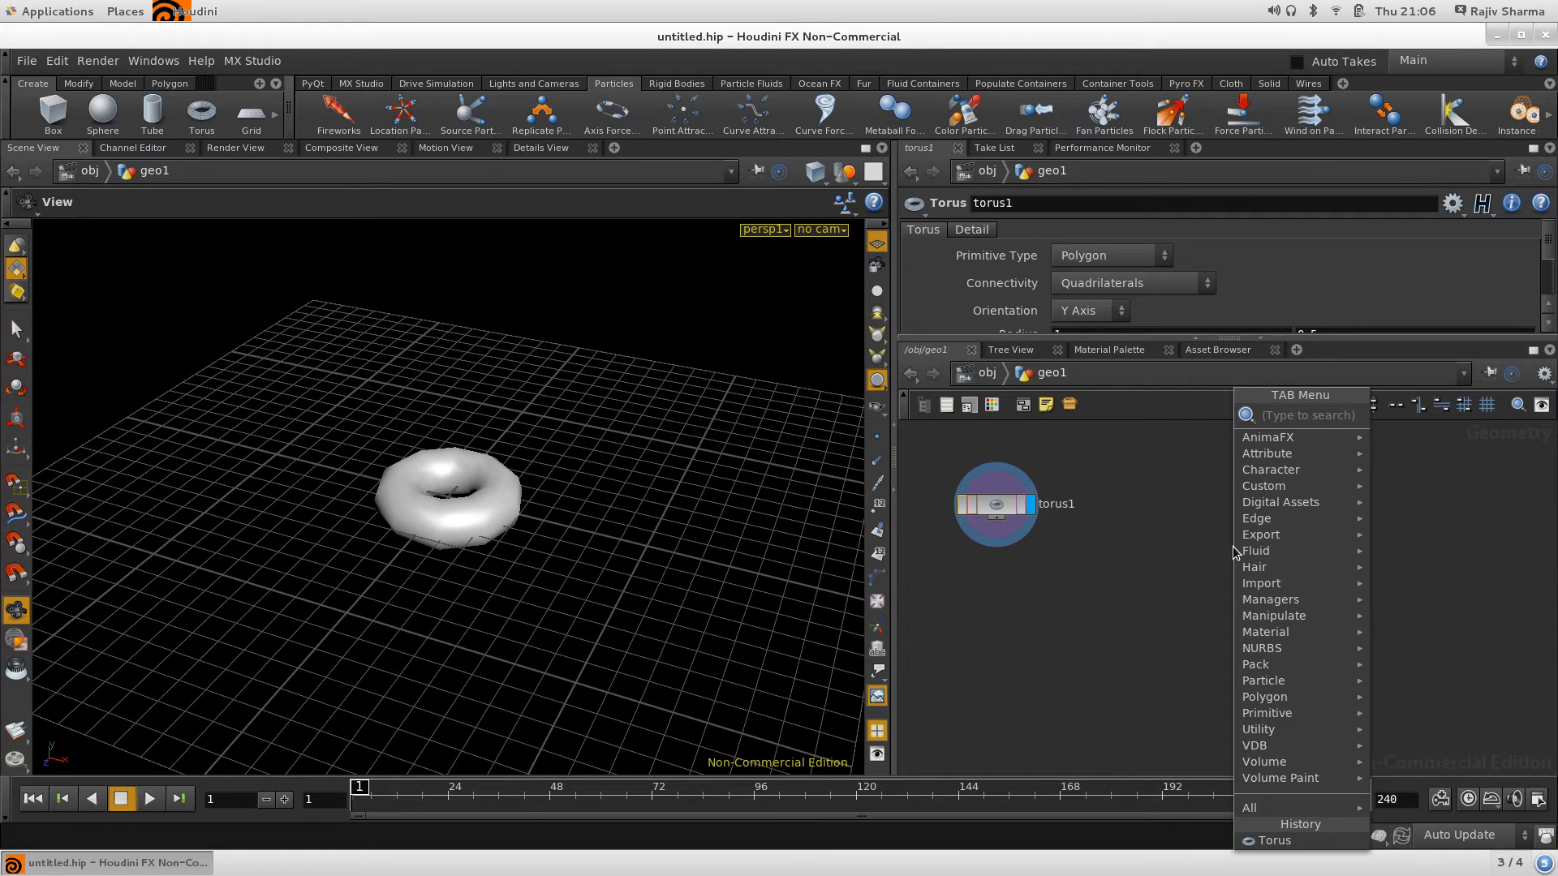
type("POP")
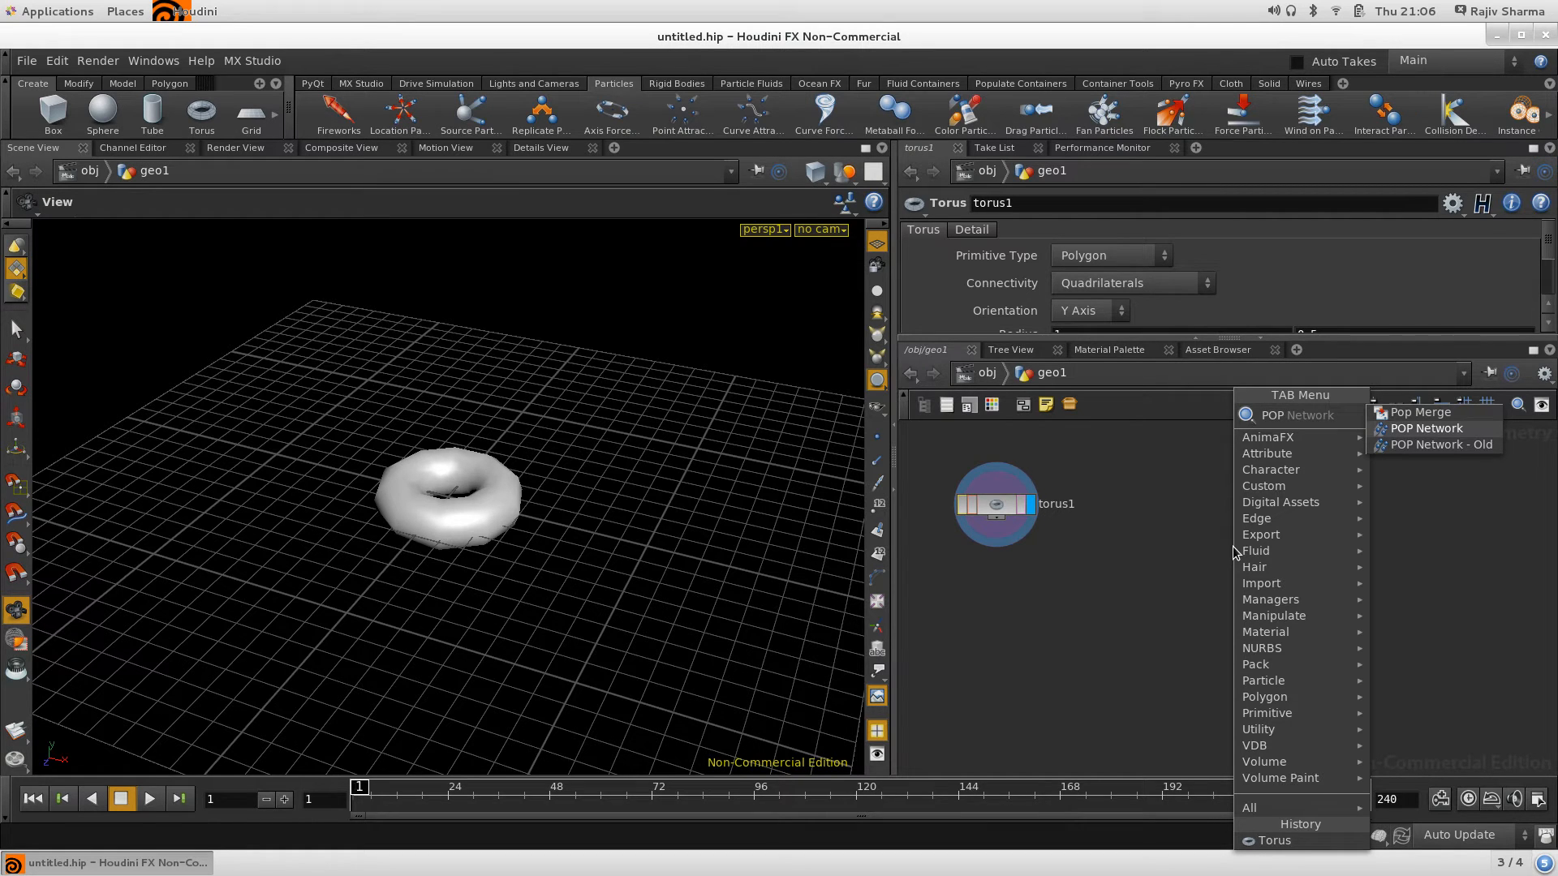
key("Down")
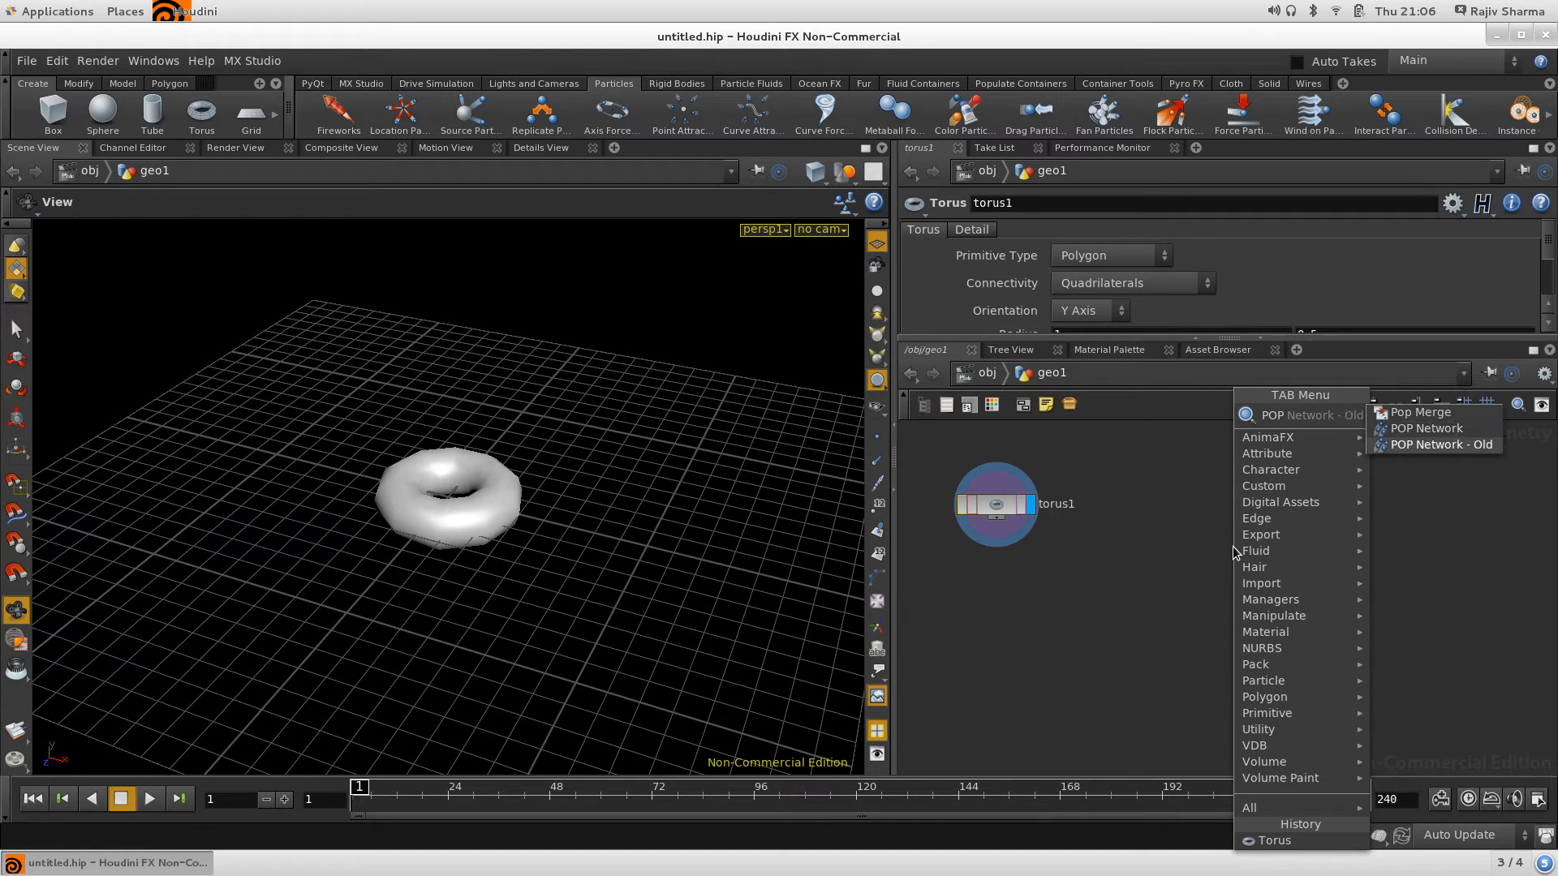
key("Return")
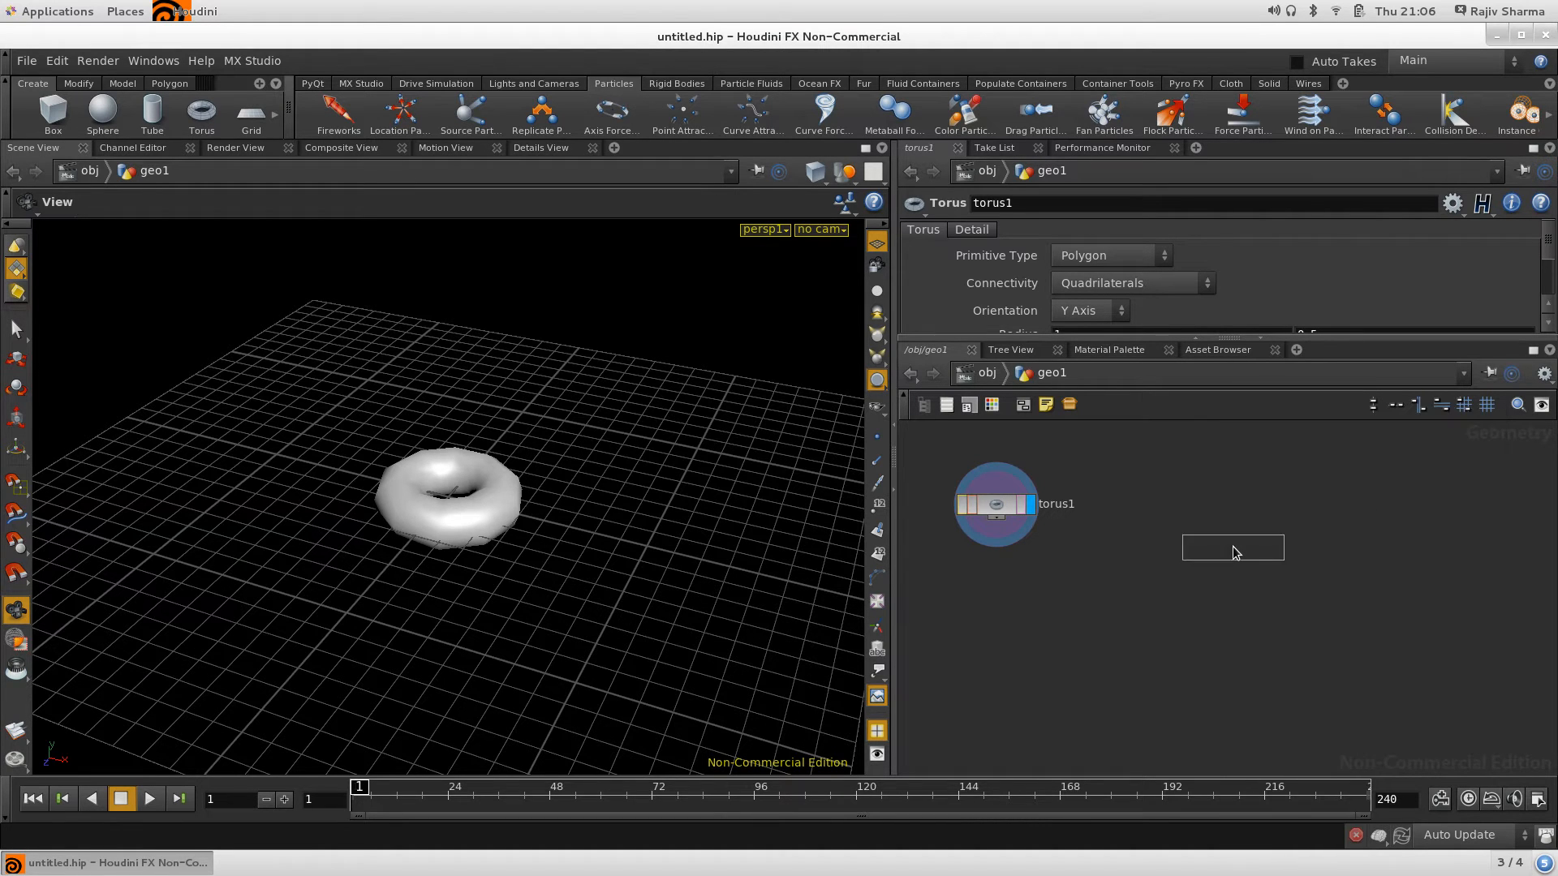
left_click(1233, 548)
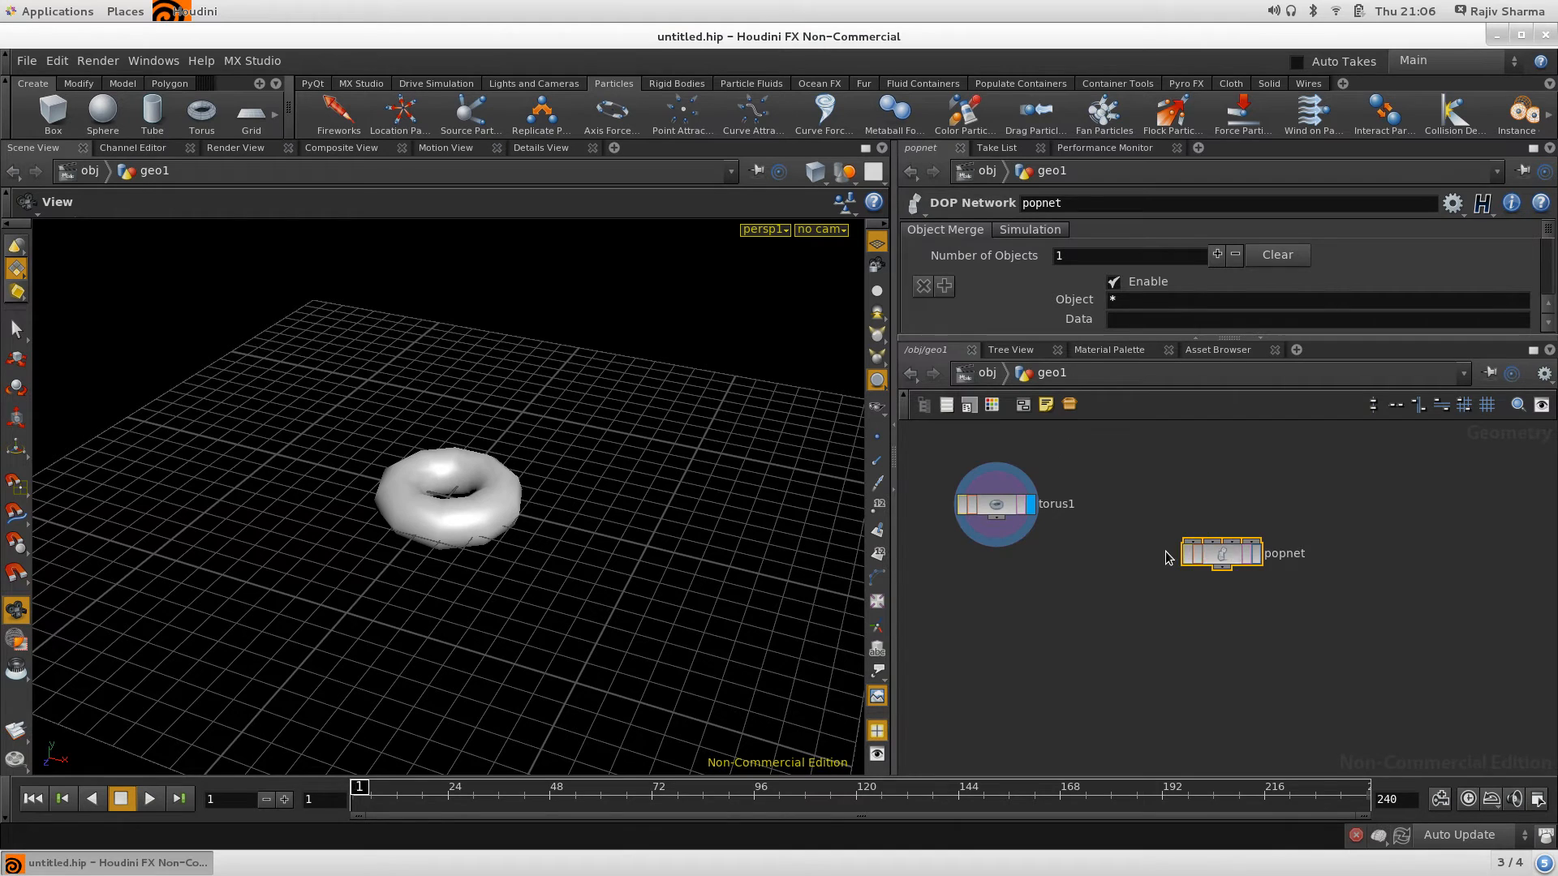
Arrange the two nodes and connect the torus output to the first input of popnet
scroll(1225, 544, "up", 3)
scroll(1225, 543, "down", 2)
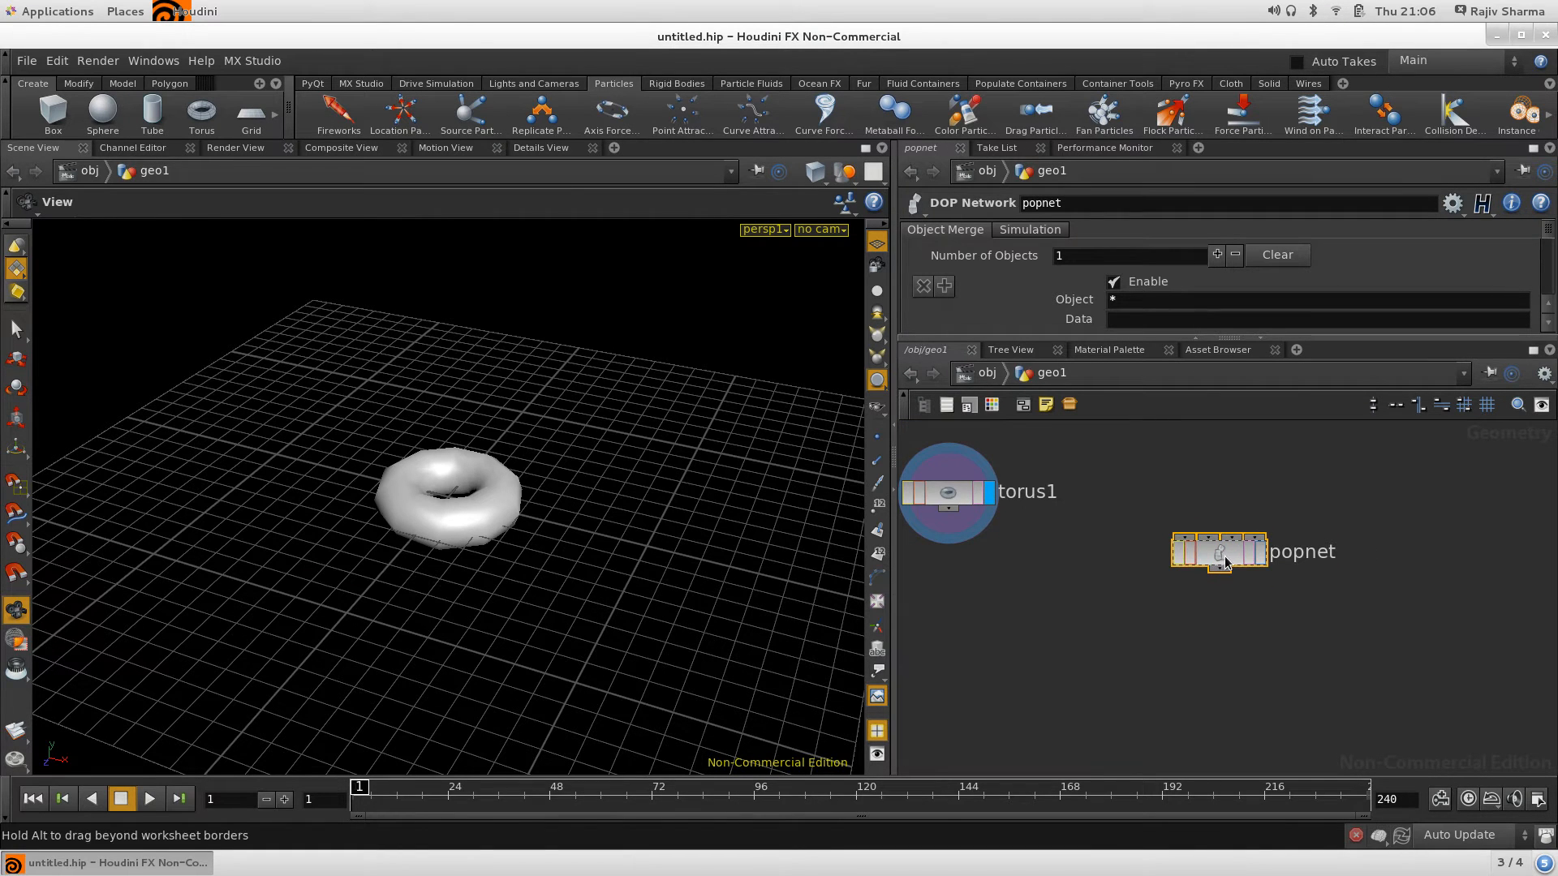
left_click_drag(1227, 541, 1105, 574)
middle_click_drag(1095, 552, 1159, 552)
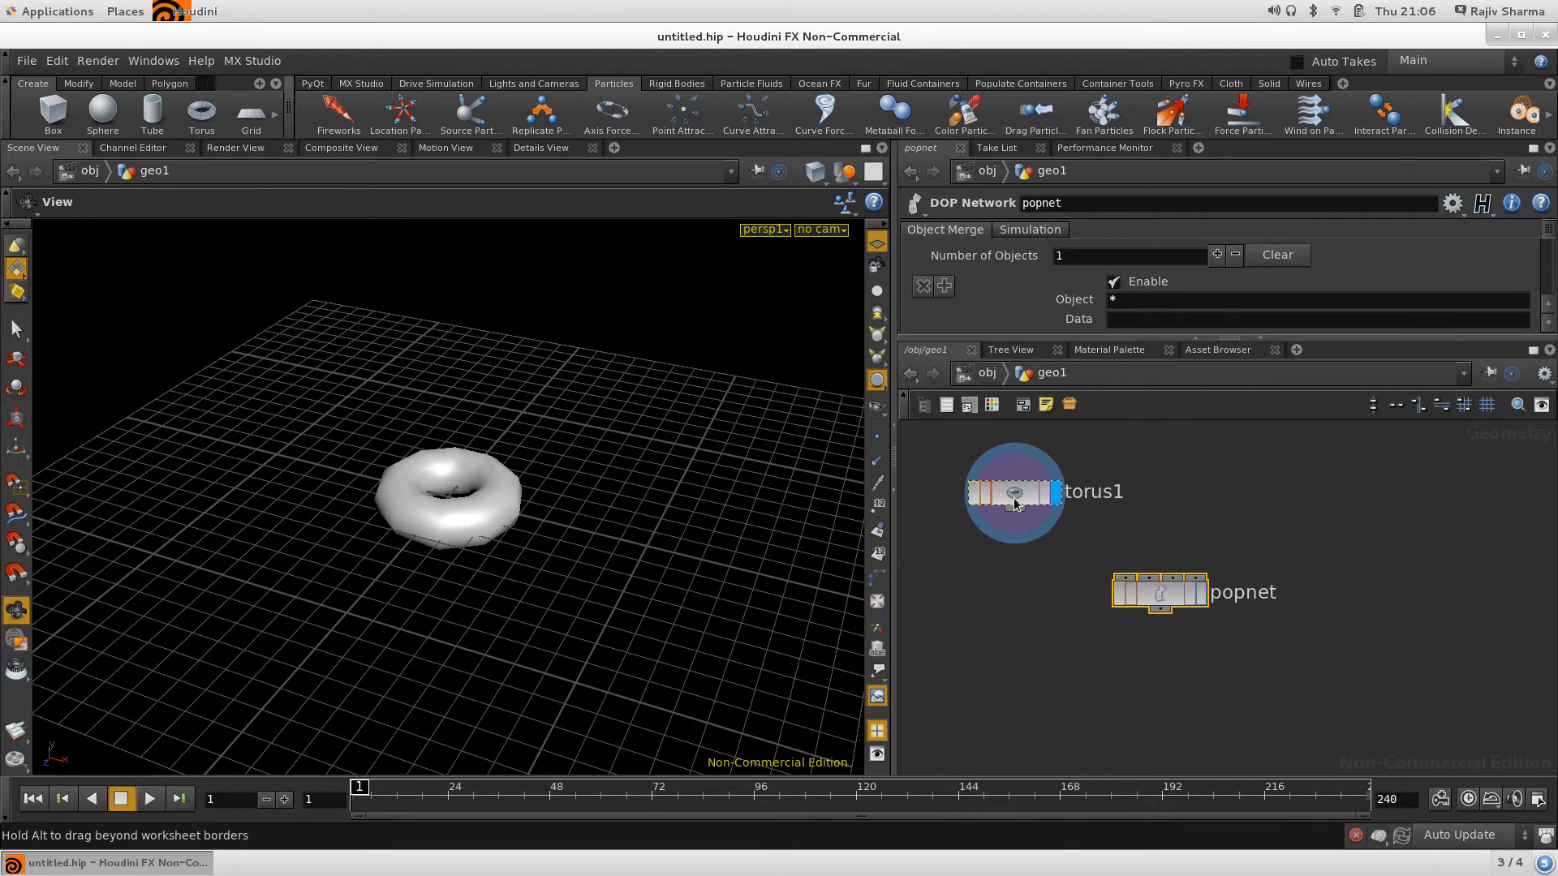
left_click_drag(1016, 508, 1001, 517)
scroll(1129, 560, "up", 2)
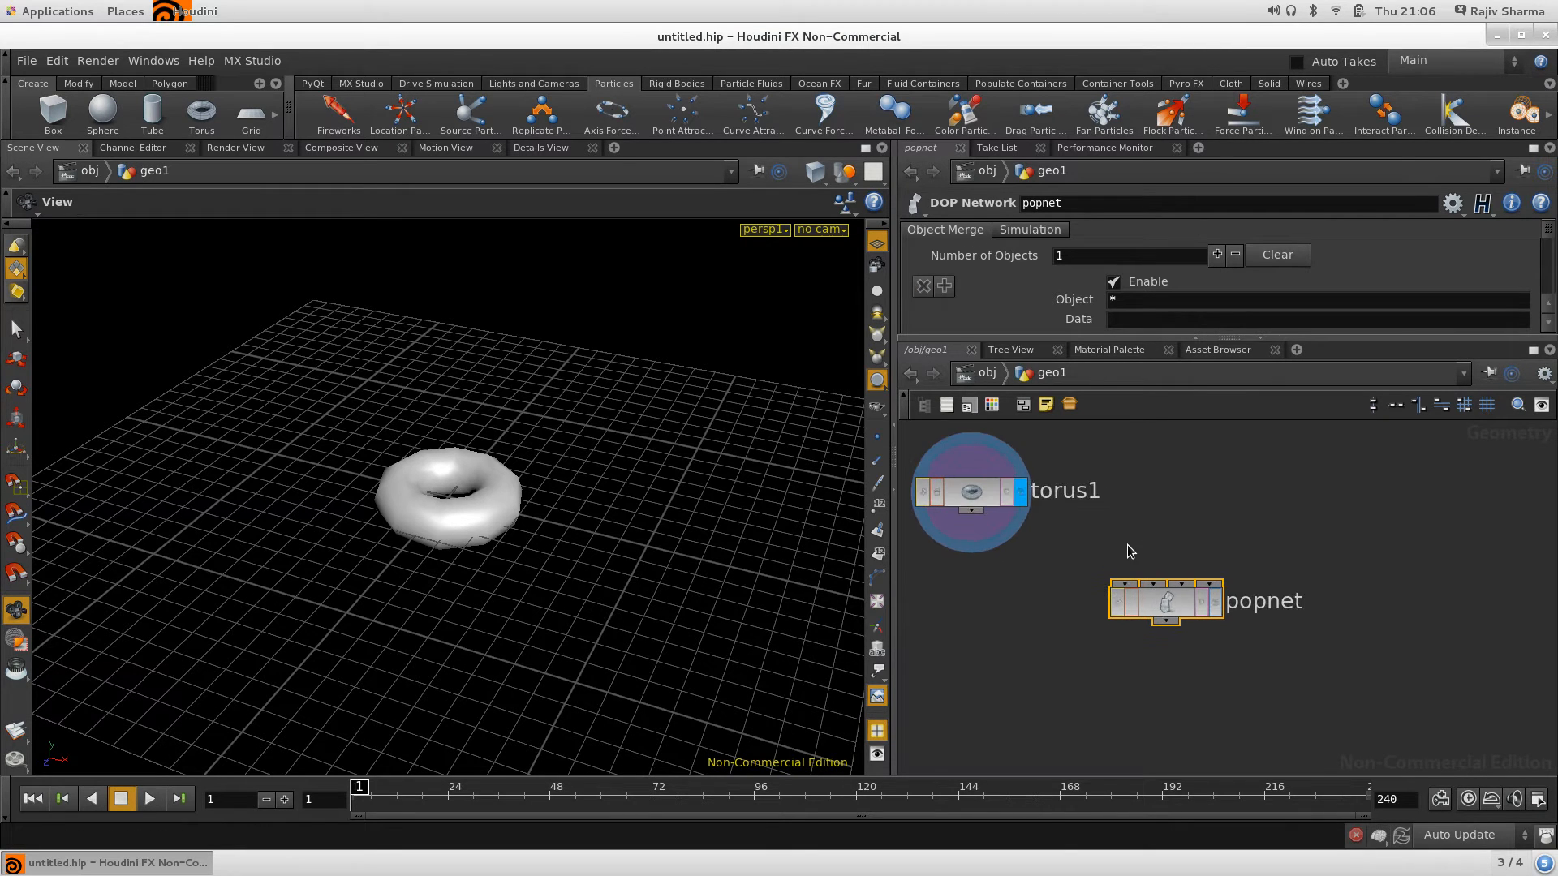
left_click_drag(994, 509, 971, 500)
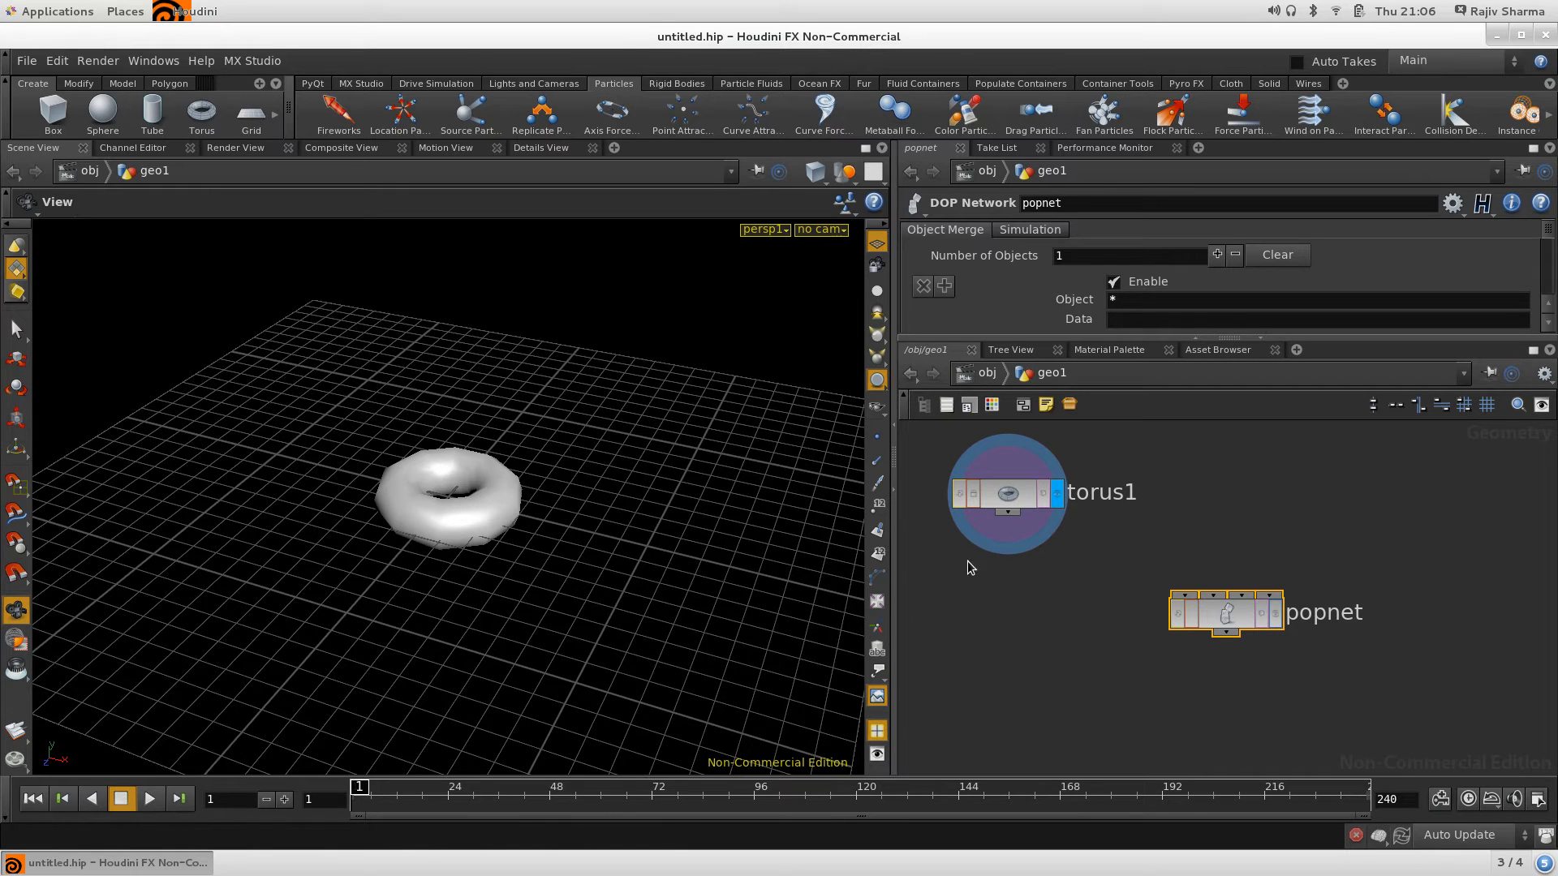
left_click_drag(1005, 525, 1185, 597)
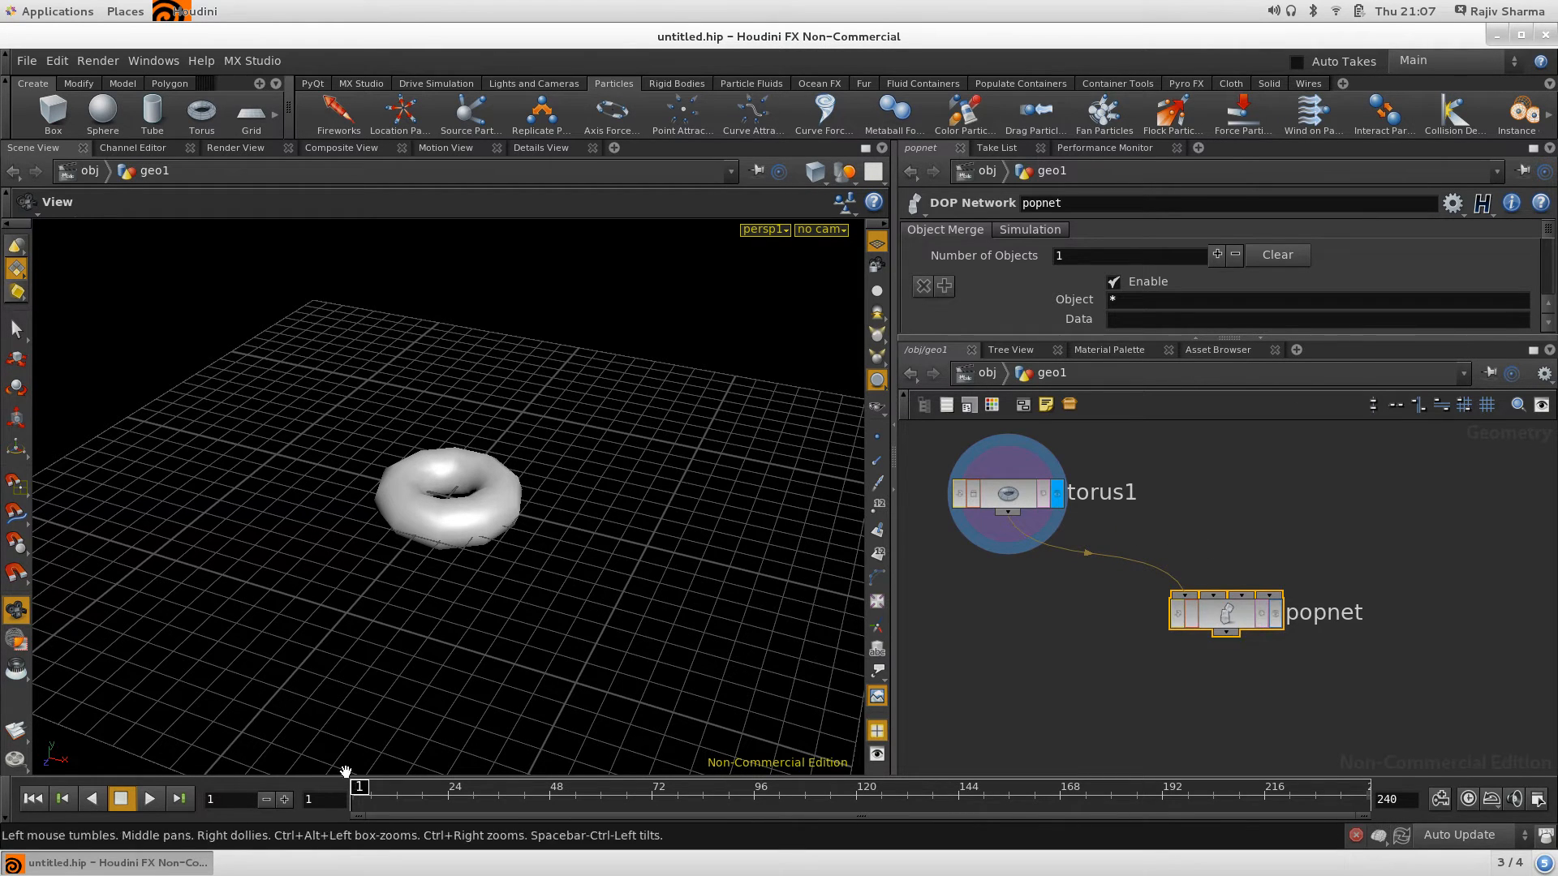
Display popnet, scrub the simulation to frame 24, and inspect the particles emitted over the torus surface
mouse_move(374, 810)
left_mouse_down()
mouse_move(1295, 804)
mouse_move(359, 803)
left_mouse_up()
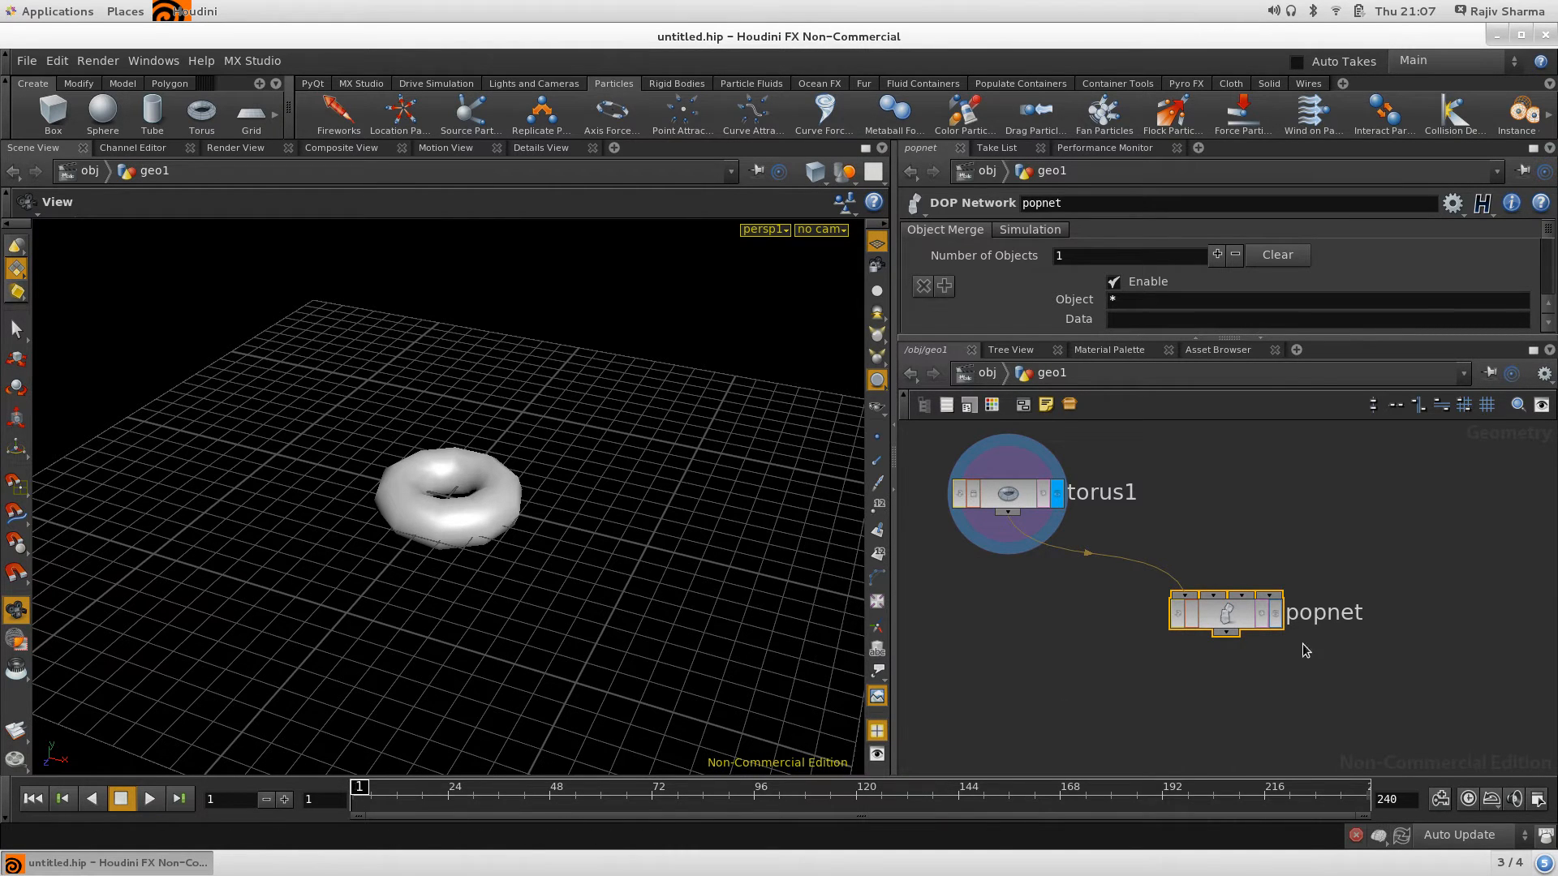
left_click(1274, 616)
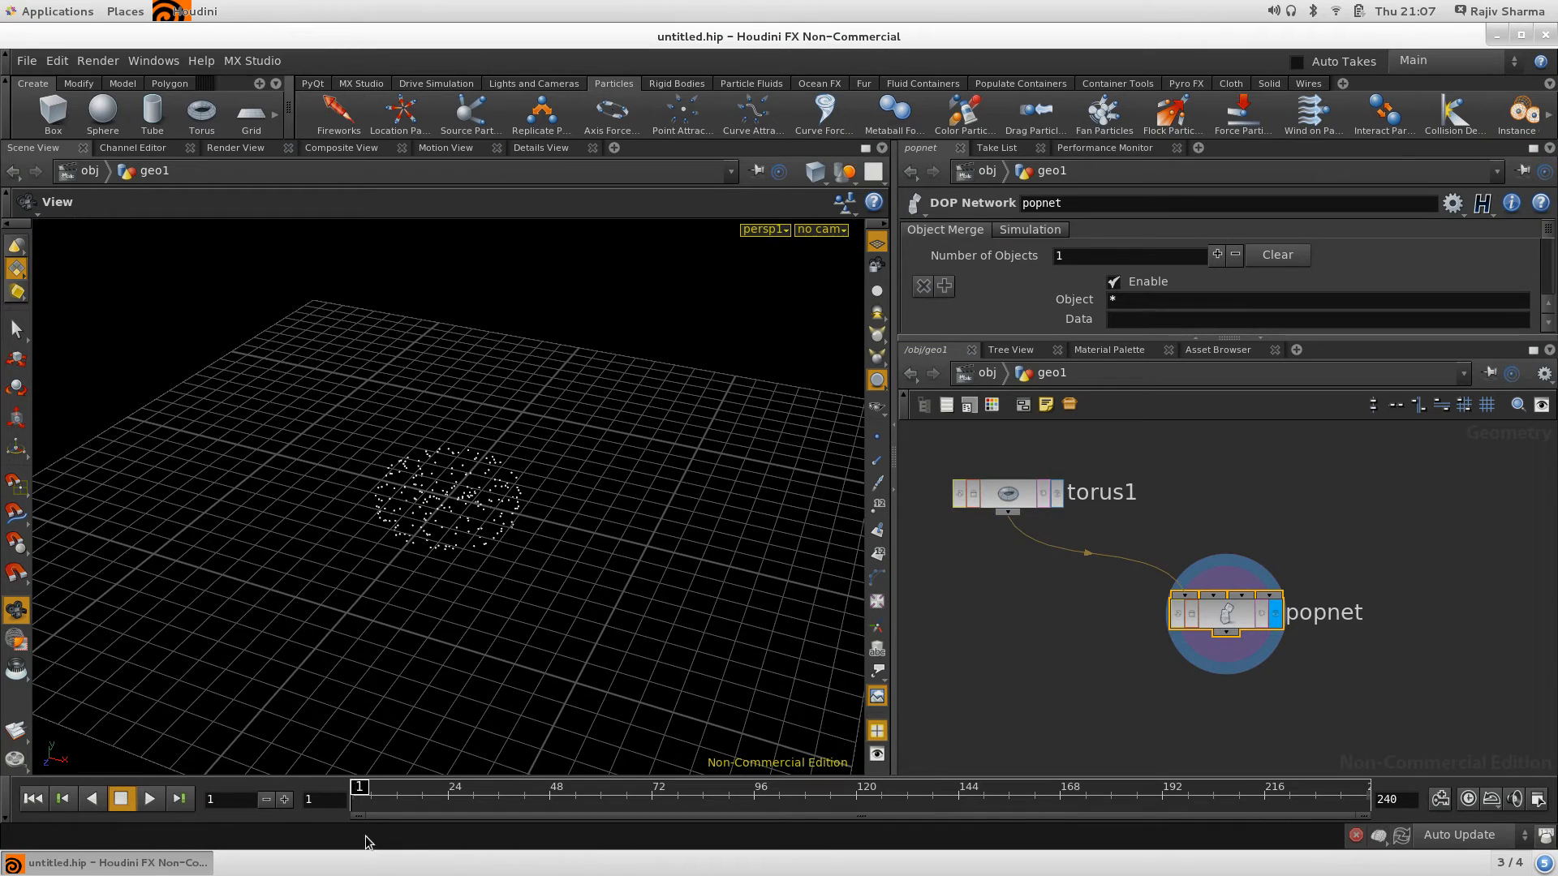
left_click_drag(359, 793, 448, 803)
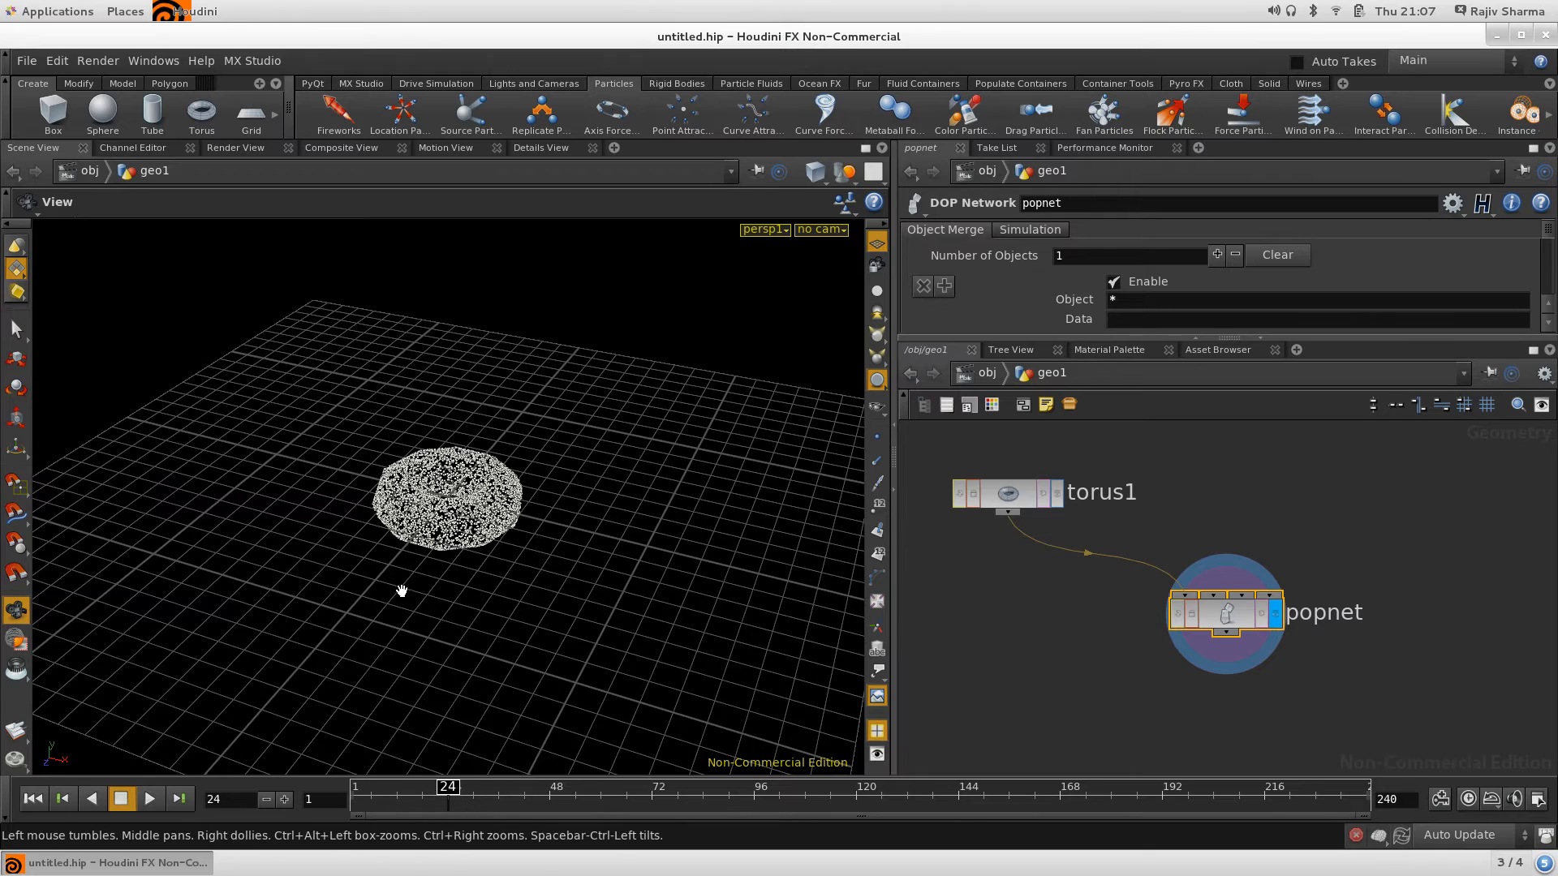
right_click_drag(396, 504, 866, 514)
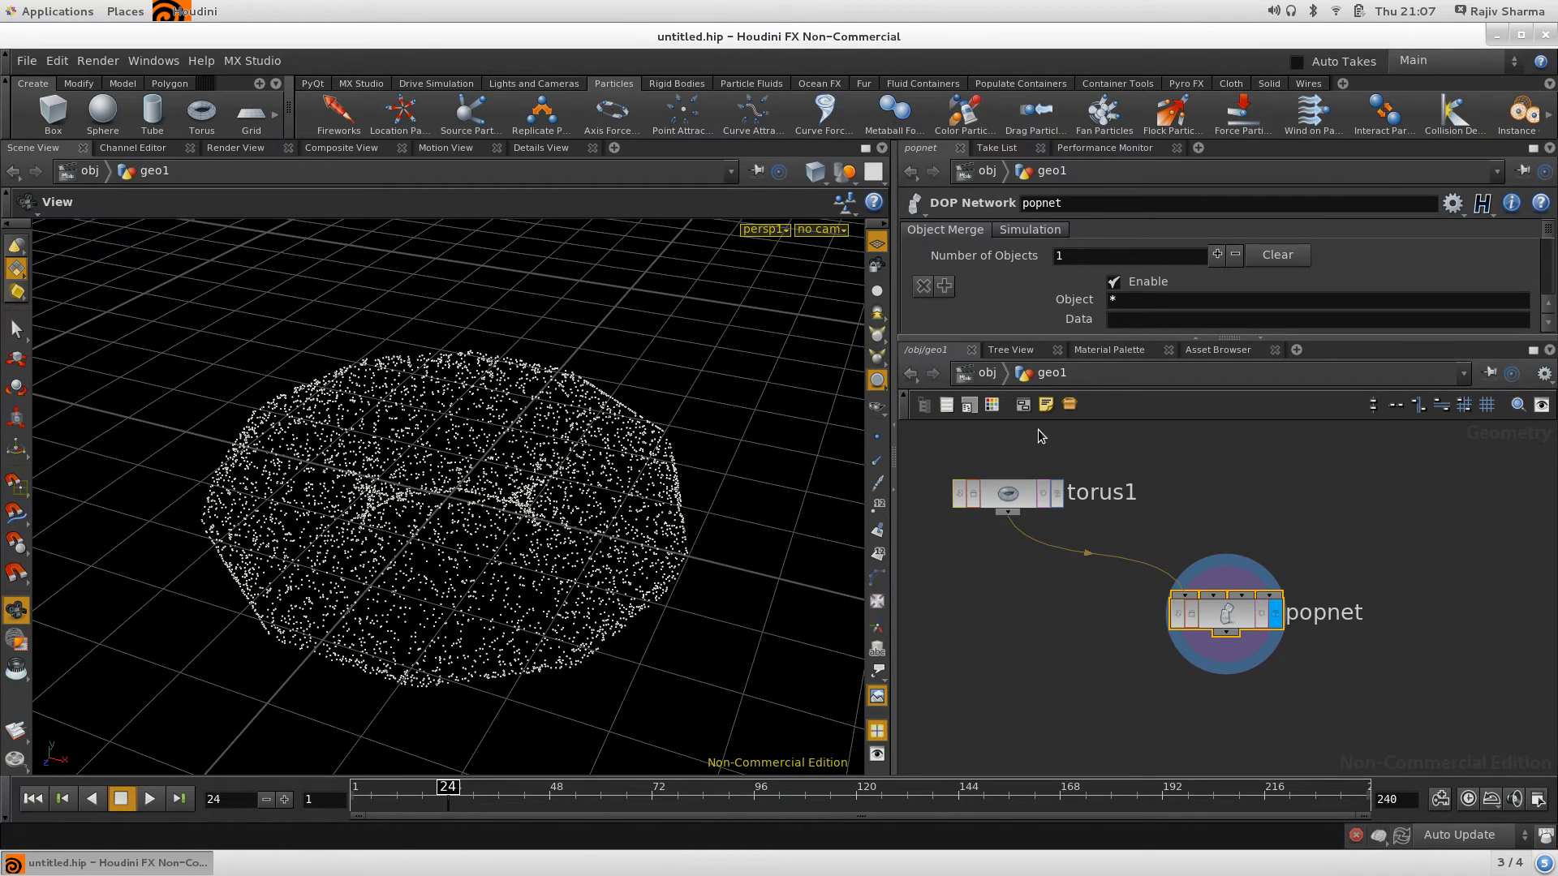
Rewire the torus to the second input of popnet and scrub back to frame 17
mouse_move(1184, 595)
left_mouse_down()
mouse_move(1189, 514)
mouse_move(1014, 523)
mouse_move(1171, 542)
mouse_move(1213, 595)
left_mouse_up()
mouse_move(446, 787)
left_mouse_down()
mouse_move(376, 787)
mouse_move(695, 787)
mouse_move(357, 787)
mouse_move(421, 789)
left_mouse_up()
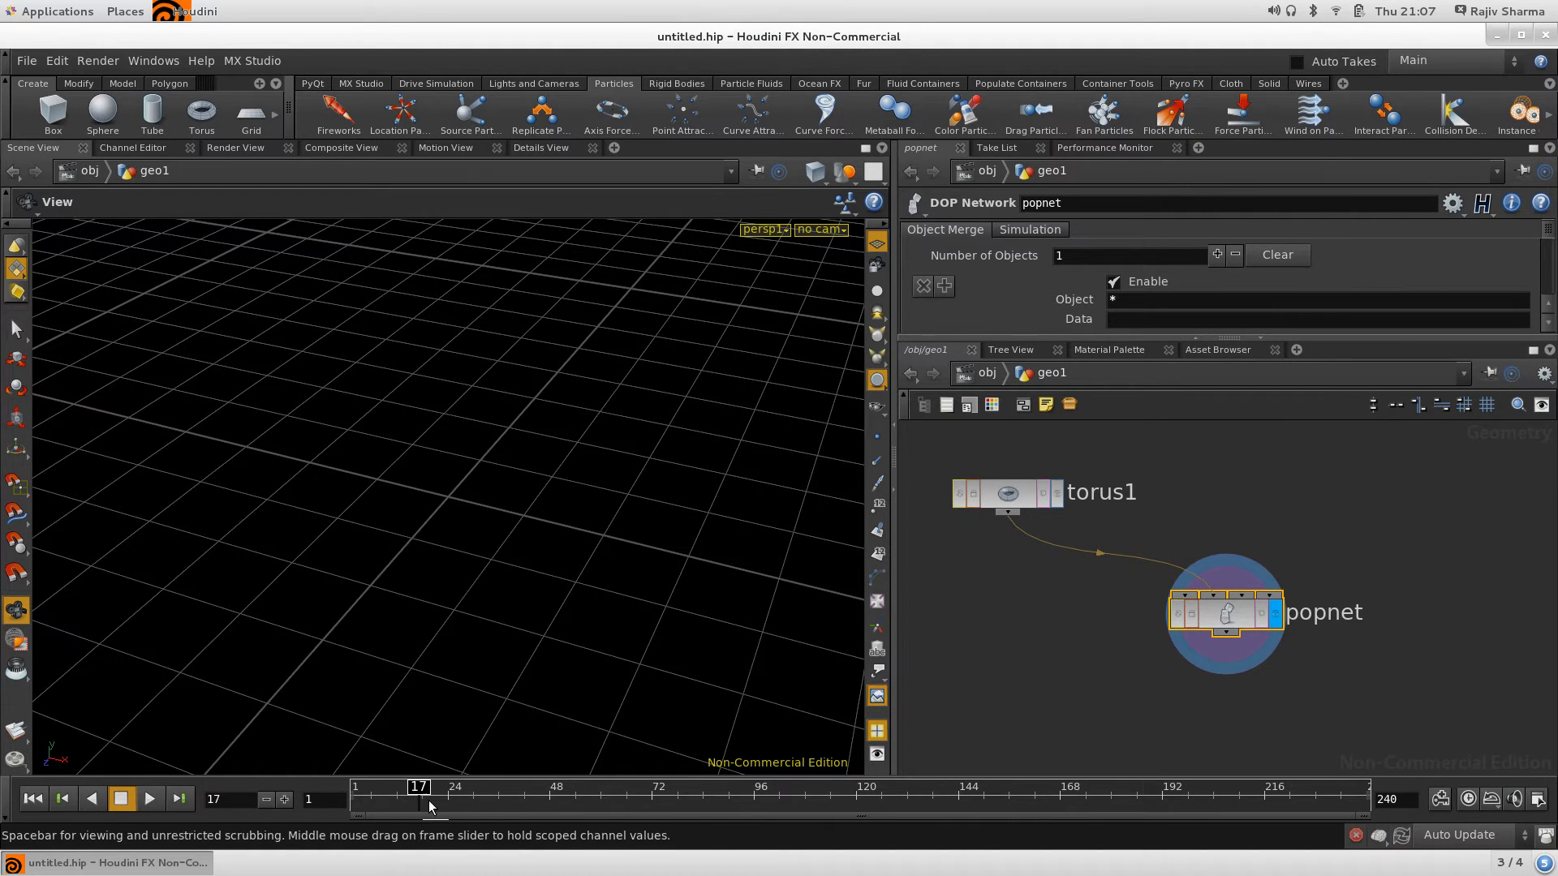
Enter the popnet network and select its source_first_input node
double_click(1210, 615)
middle_click_drag(1330, 498, 1426, 724)
scroll(1302, 710, "up", 5)
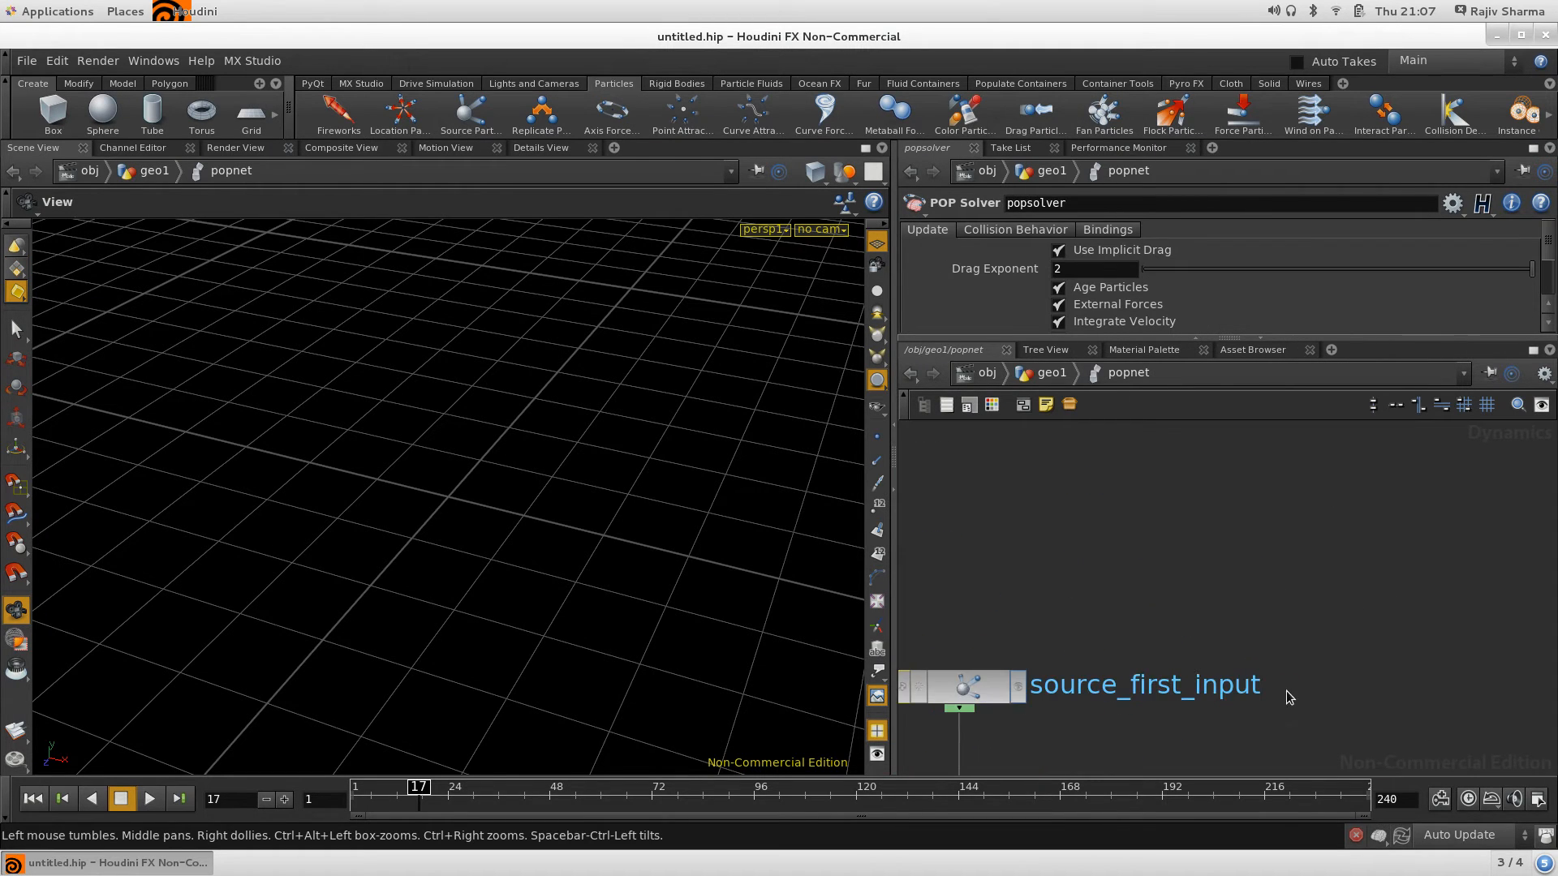
middle_click_drag(1256, 567, 1471, 516)
left_click_drag(1181, 633, 1199, 480)
middle_click_drag(1360, 619, 1321, 696)
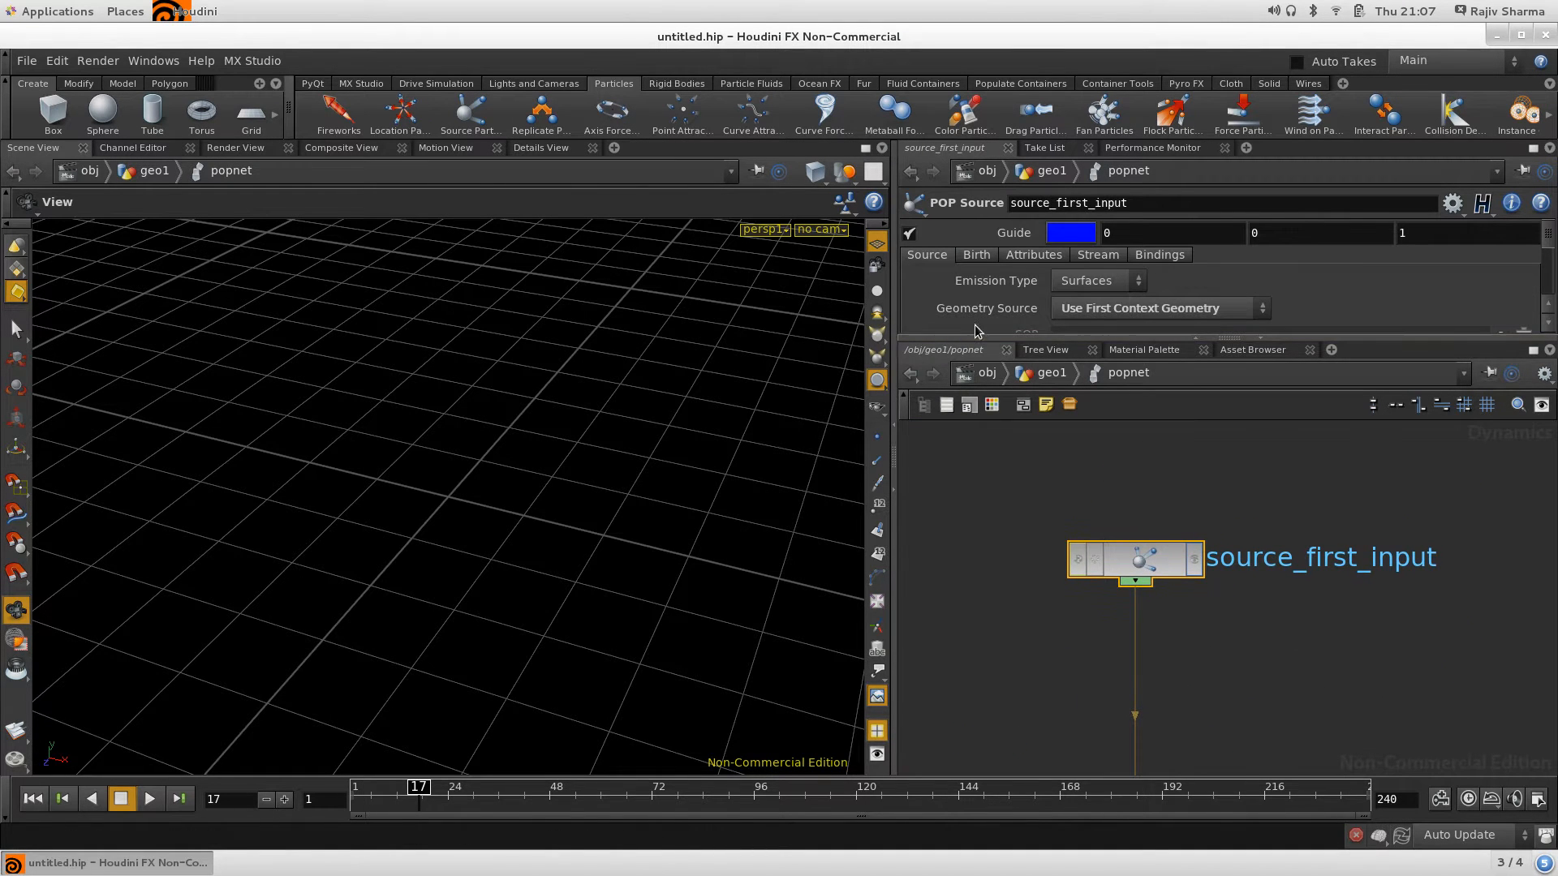
Set the source's Geometry Source to Use Second Context Geometry and scrub the simulation to frame 61
left_click_drag(976, 335, 976, 452)
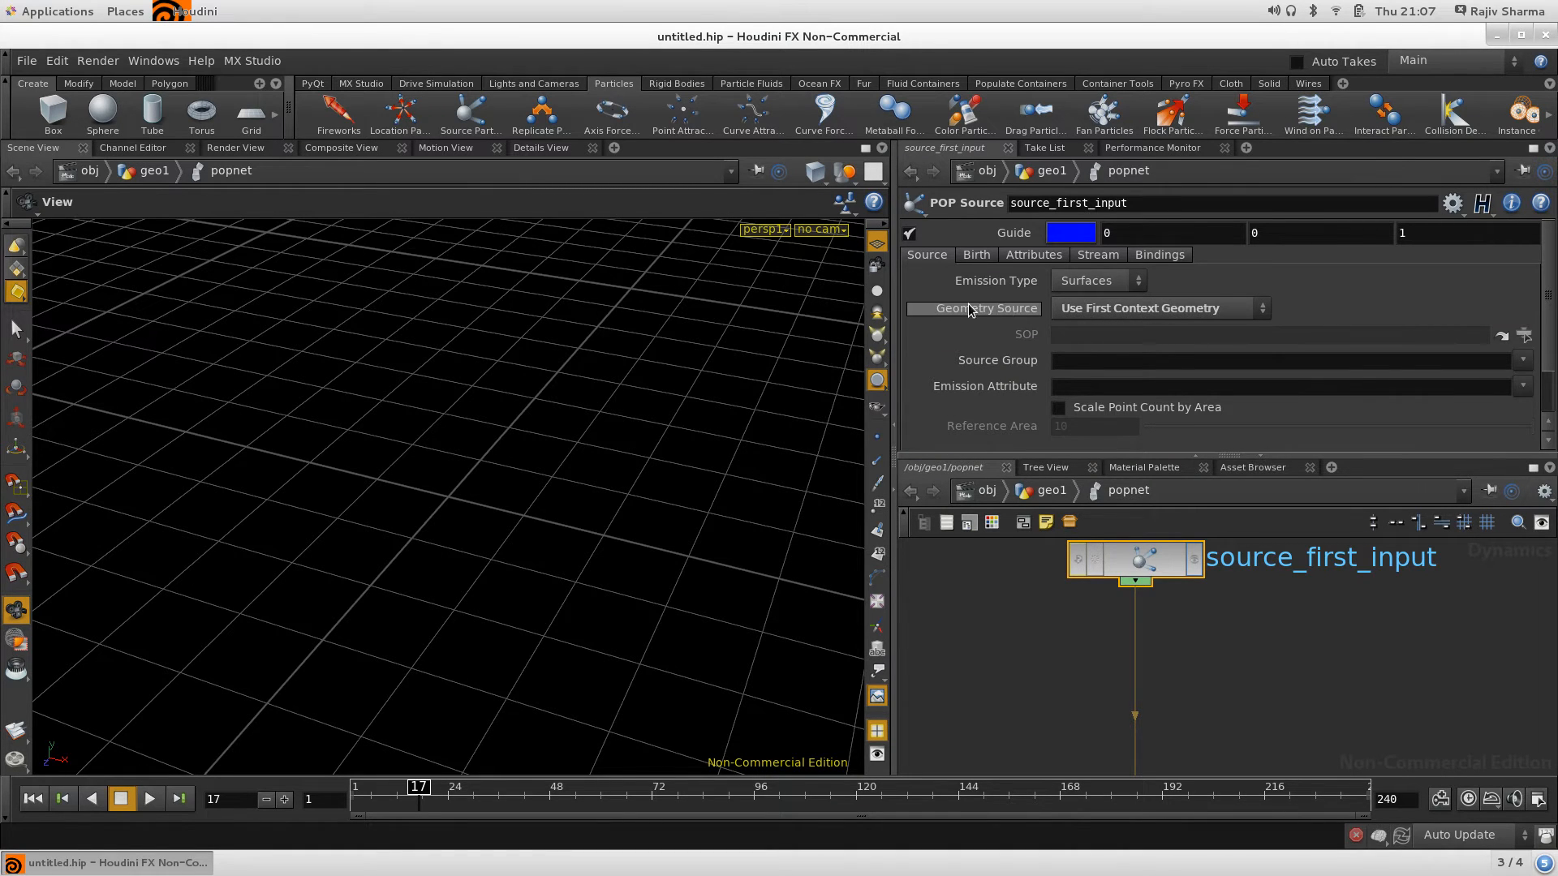
left_click(1117, 313)
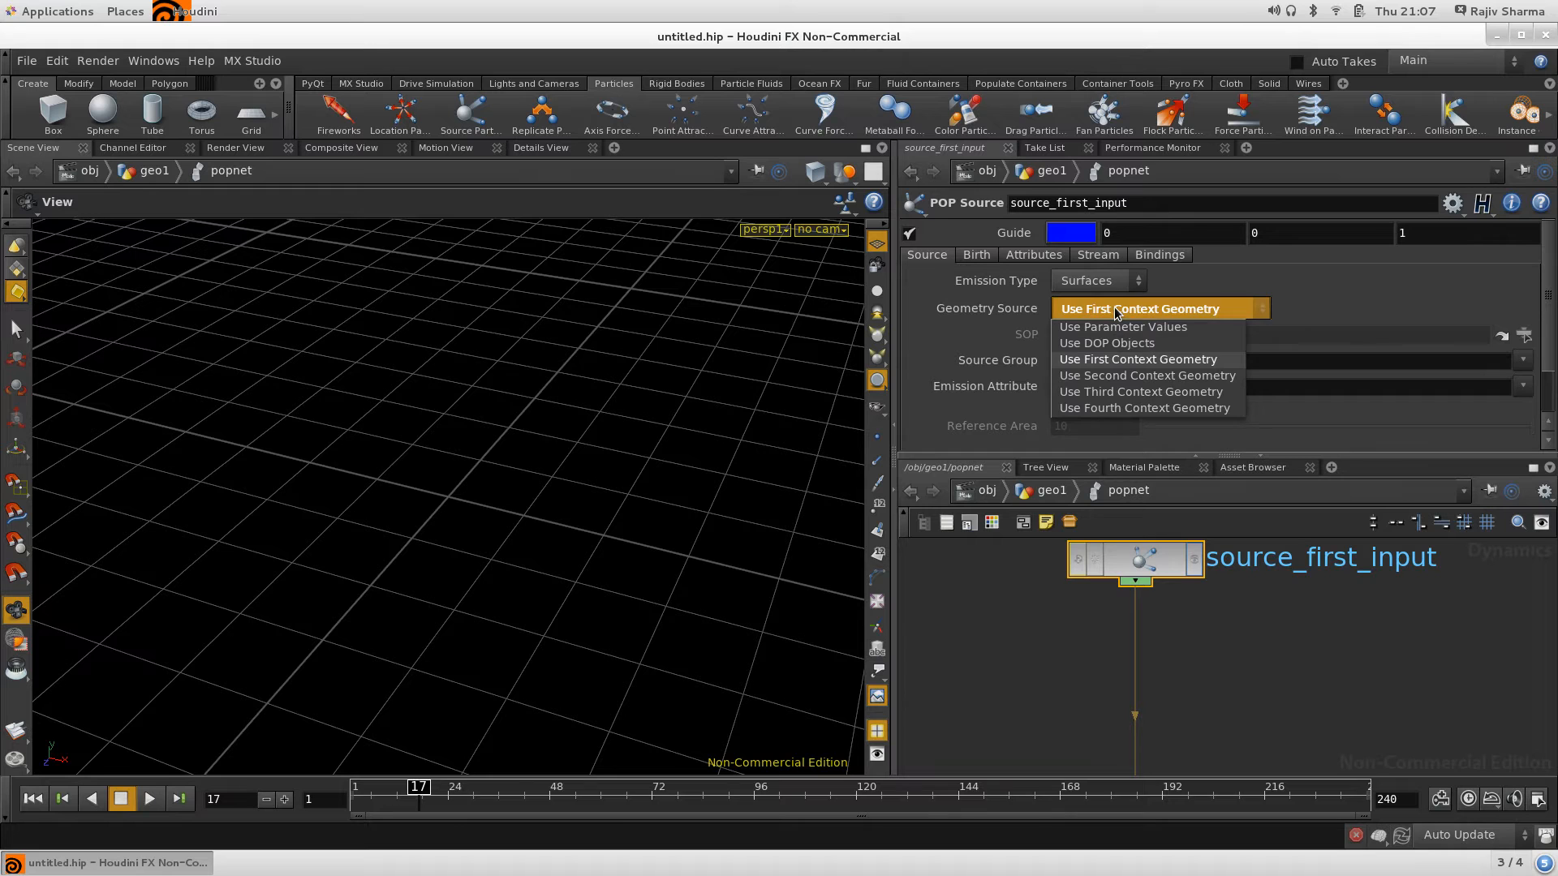
left_click(1134, 375)
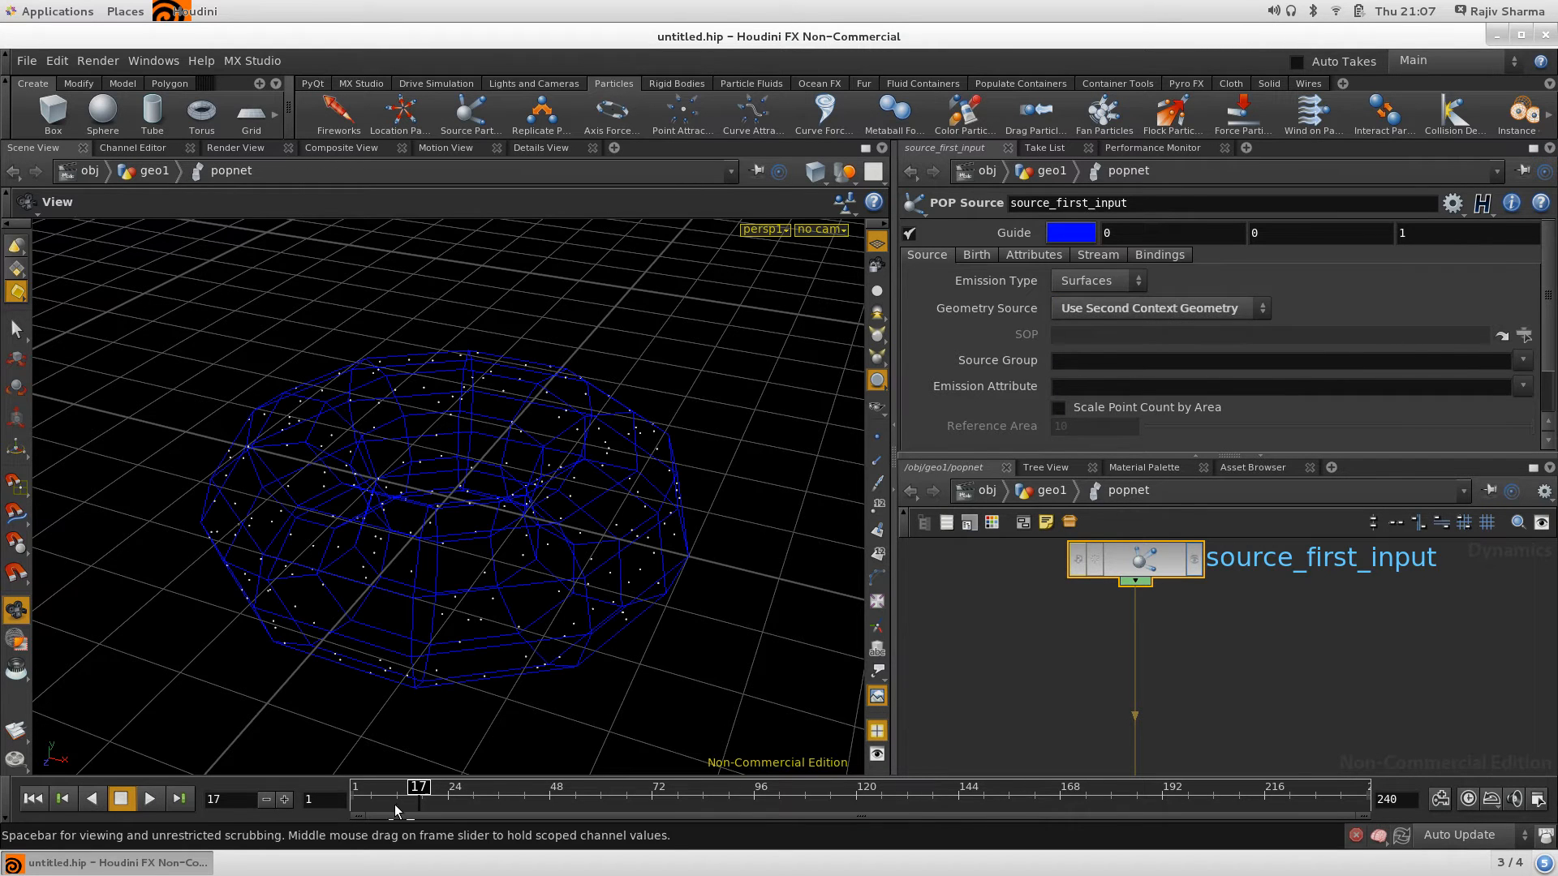
left_click_drag(416, 794, 605, 787)
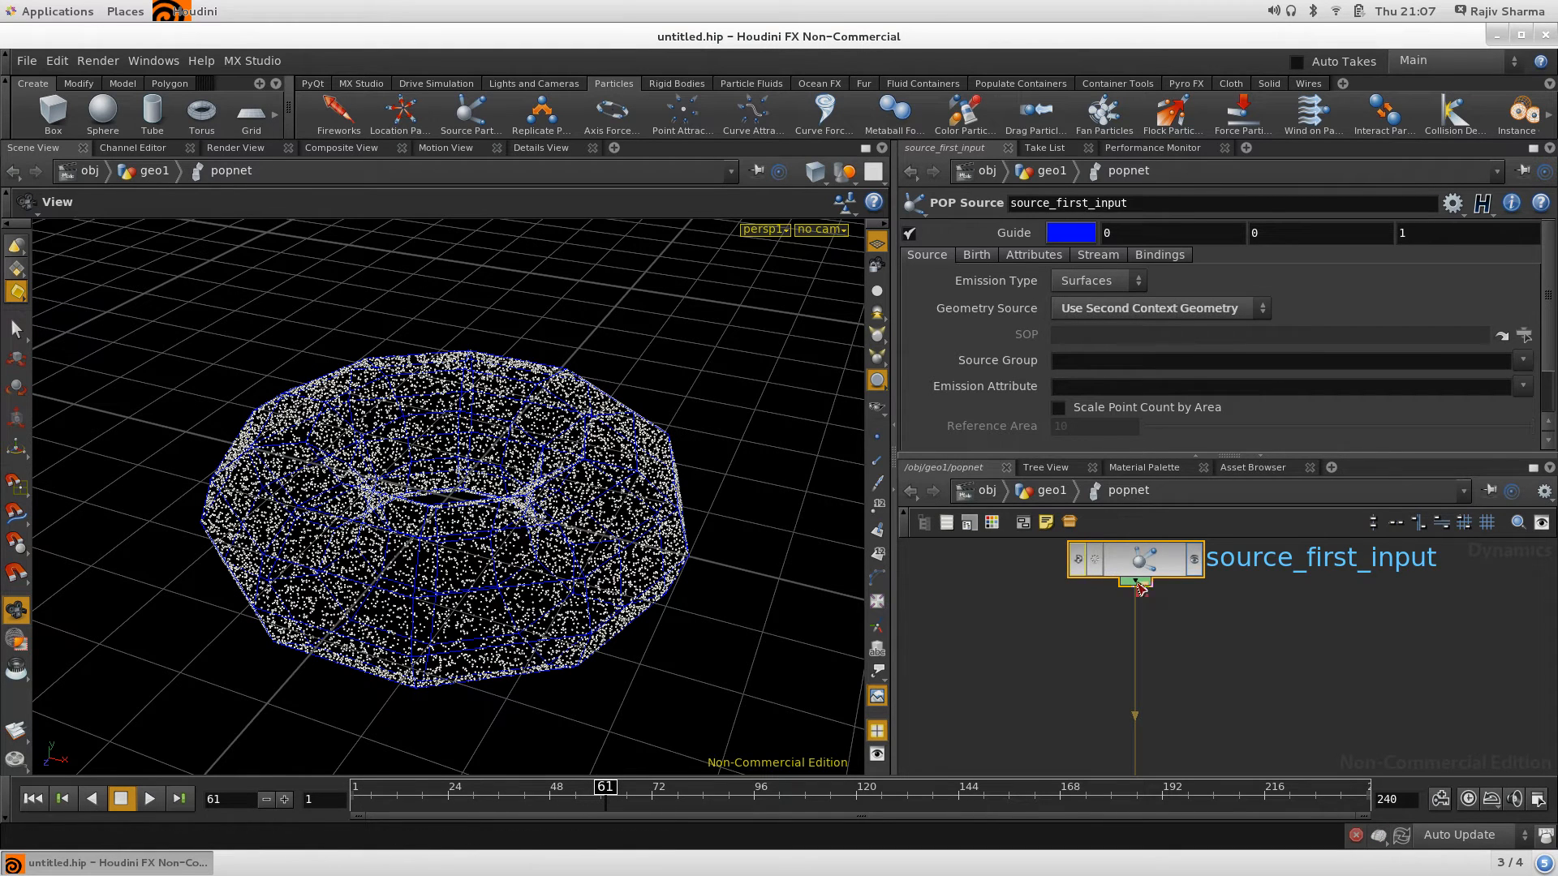
Add a POP Location node beside source_first_input in the popnet network
left_click_drag(1168, 457, 1169, 377)
middle_click_drag(1198, 624, 1070, 634)
scroll(1058, 656, "down", 5)
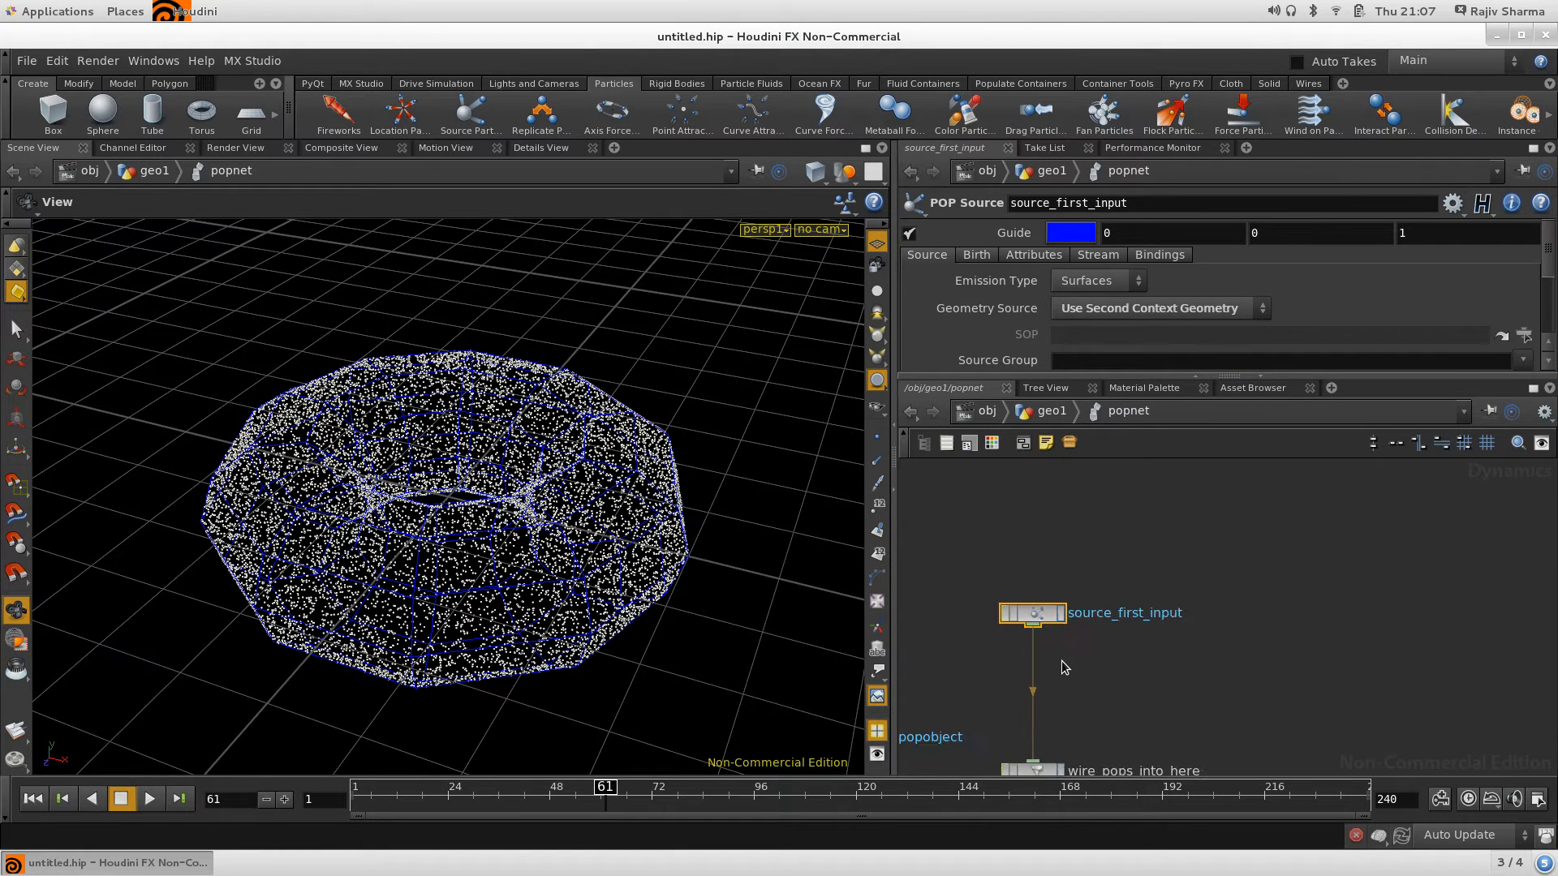
left_click(1201, 686)
key("Tab")
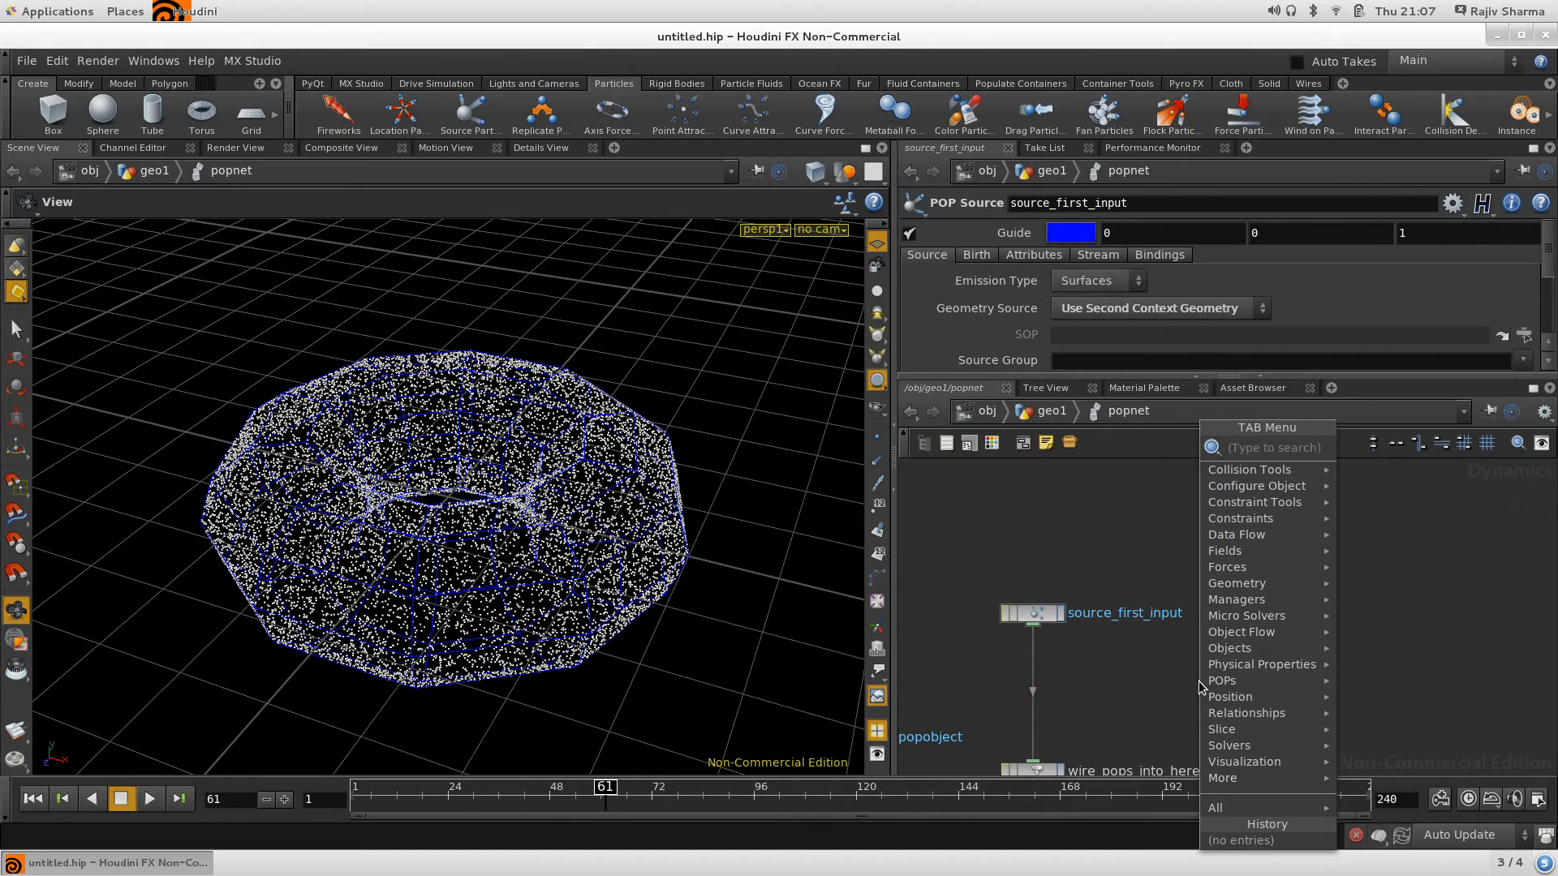
mouse_move(1201, 686)
key("Down")
key("Down")
key("Down")
key("Down")
key("Down")
key("Down")
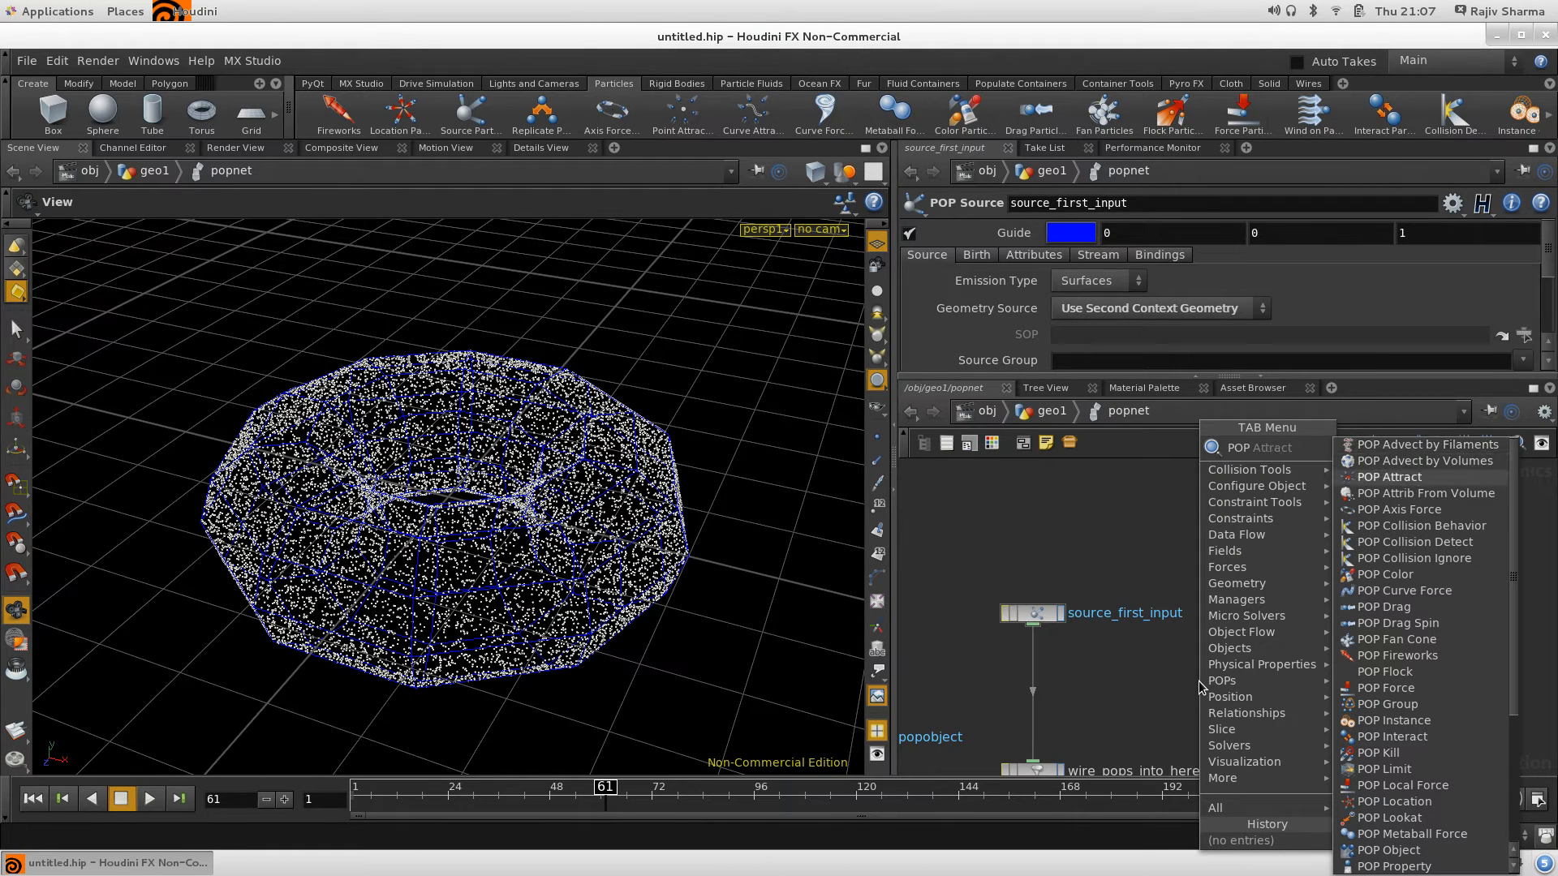
key("Down")
key("Down")
key("Down")
key("Down")
key("Down")
key("Down")
key("Down")
key("Down")
key("Down")
key("Down")
key("Down")
key("Down")
key("Down")
key("Down")
key("Down")
key("Down")
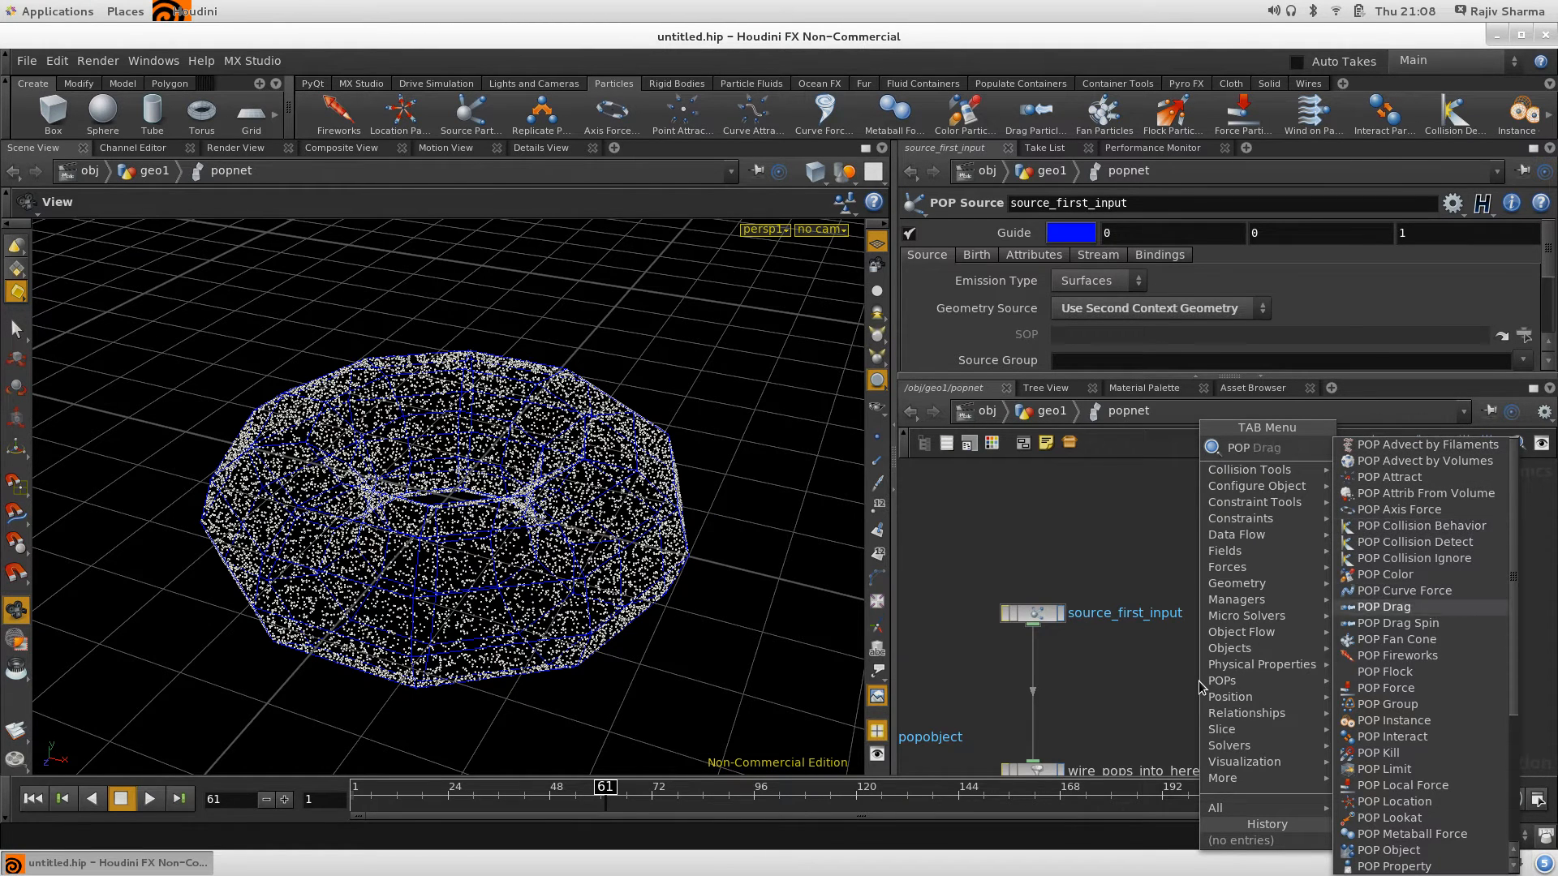
key("Return")
left_click(1201, 687)
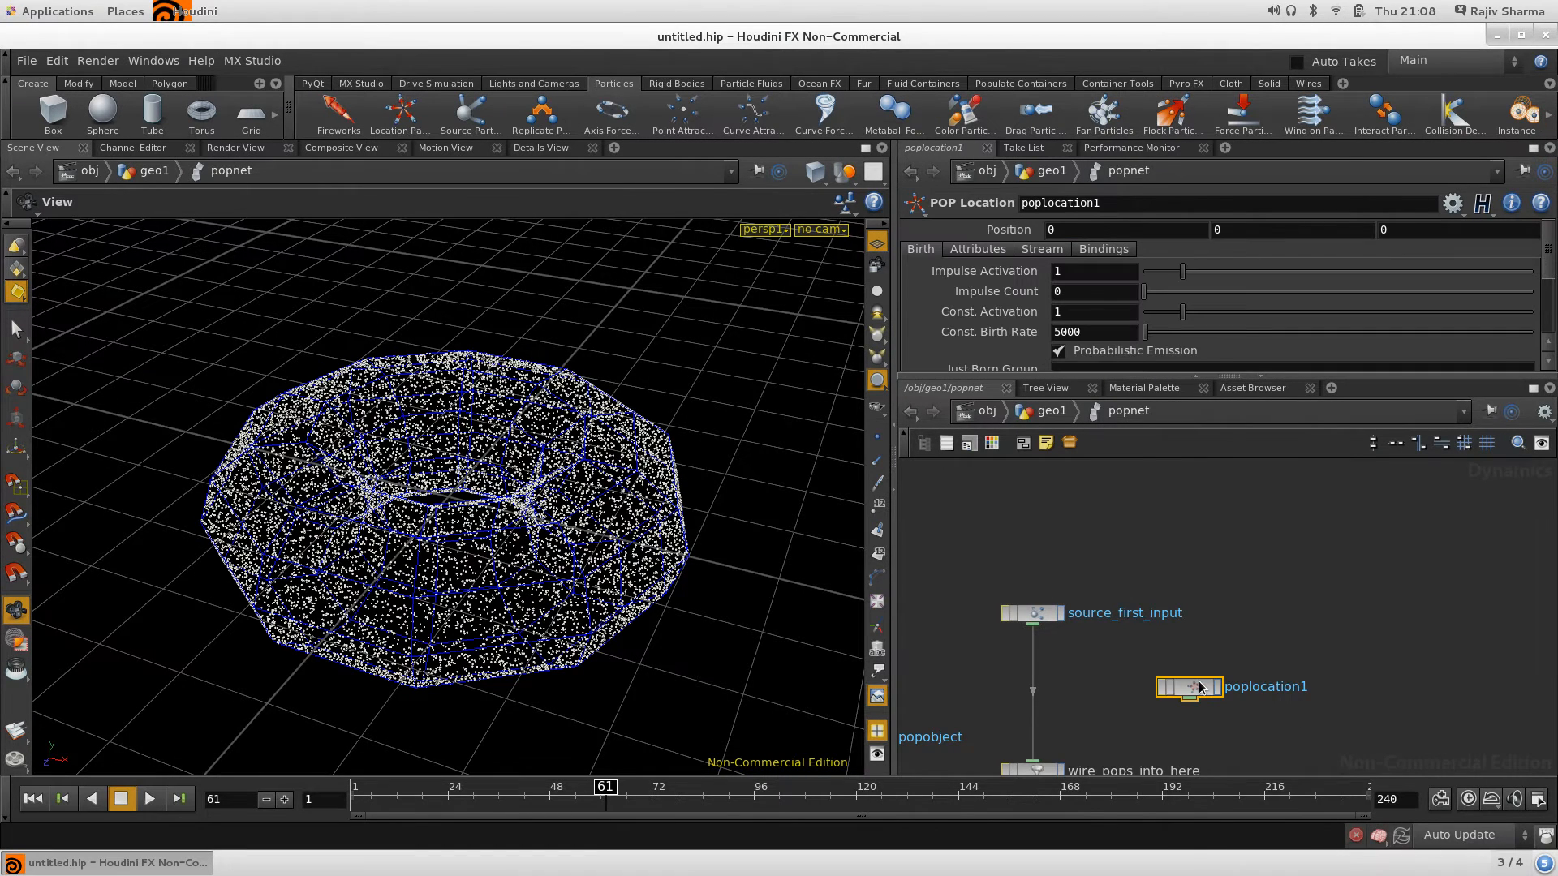
Detach source_first_input from the wire_pops_into_here merge, move it aside, and select the merge node
middle_click_drag(1278, 550, 1314, 513)
left_click_drag(1060, 591, 979, 537)
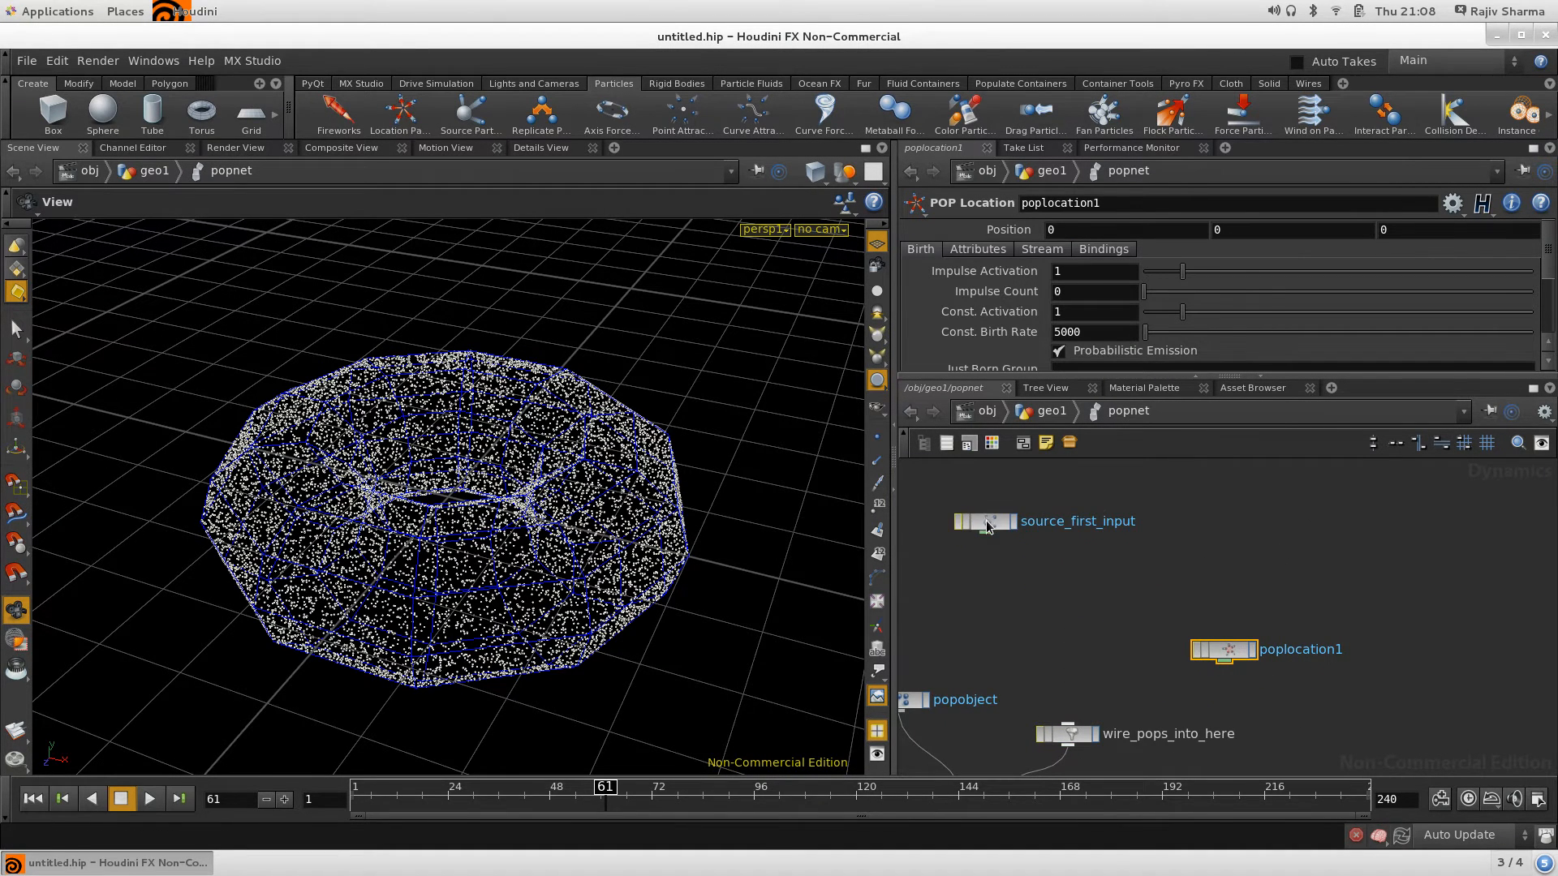
left_click(1067, 735)
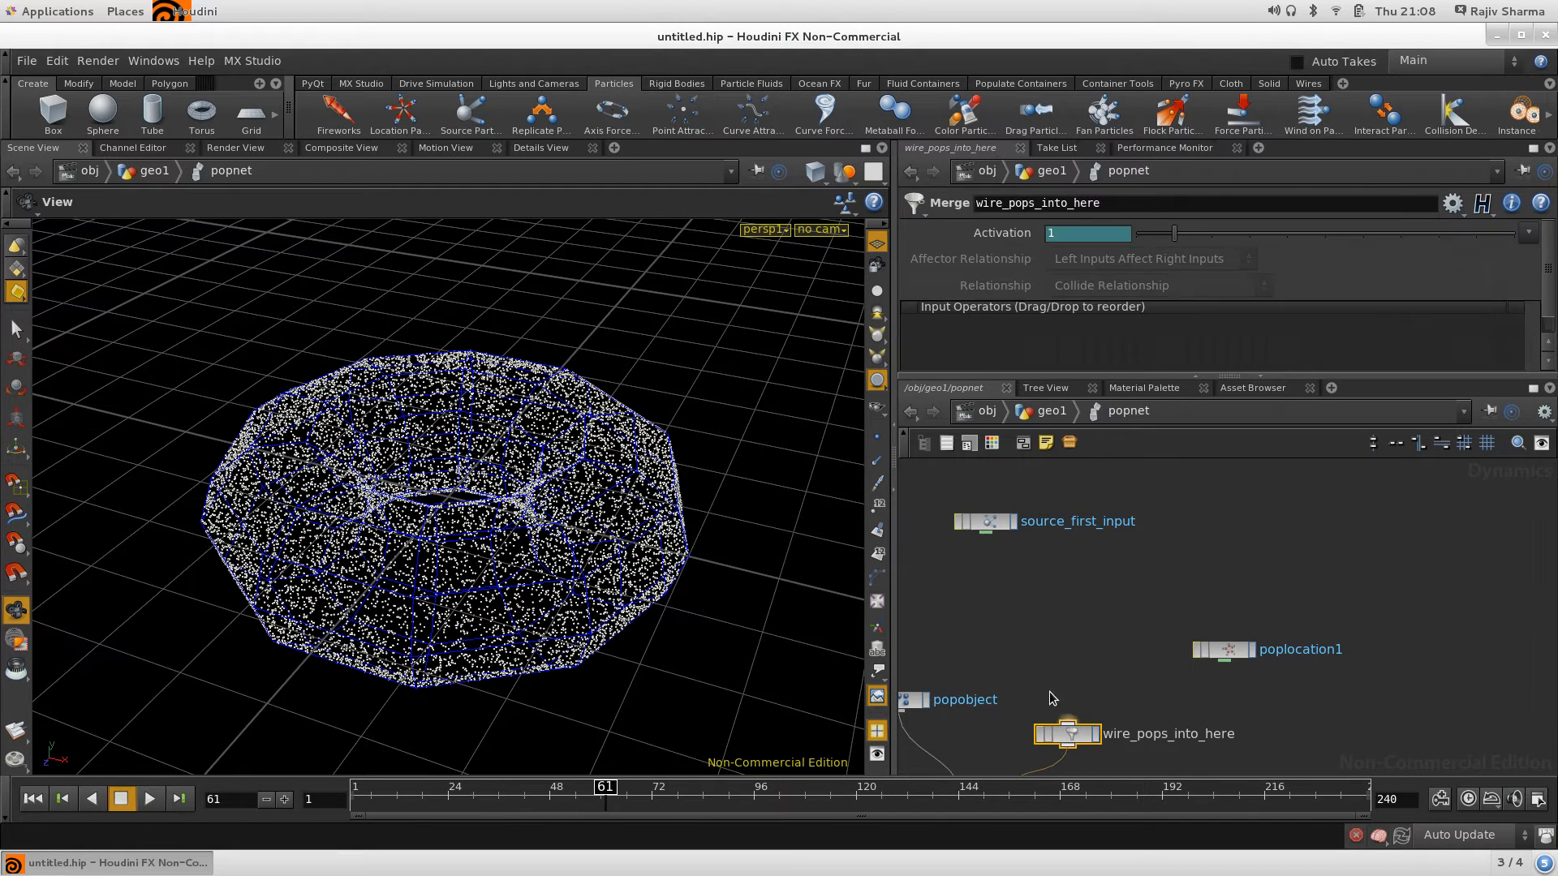
Wire poplocation1 into the wire_pops_into_here merge in place of source_first_input and return the timeline to frame 1
left_click_drag(985, 533, 1087, 743)
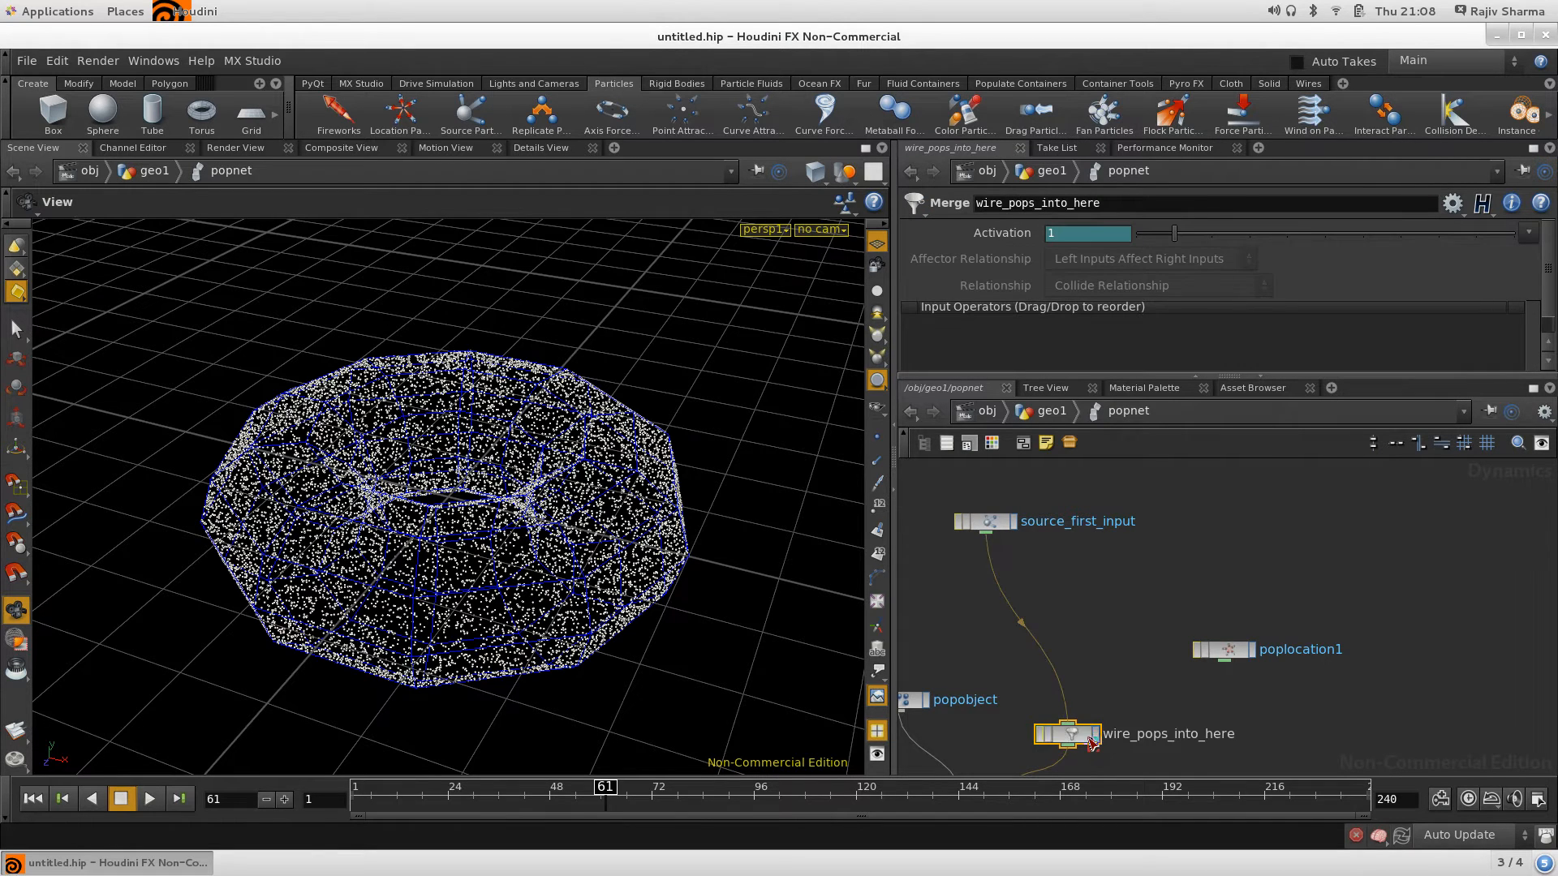
left_click_drag(986, 525, 1032, 542)
left_click_drag(1229, 652, 1068, 735)
left_click_drag(513, 804, 355, 802)
right_click_drag(612, 472, 38, 522)
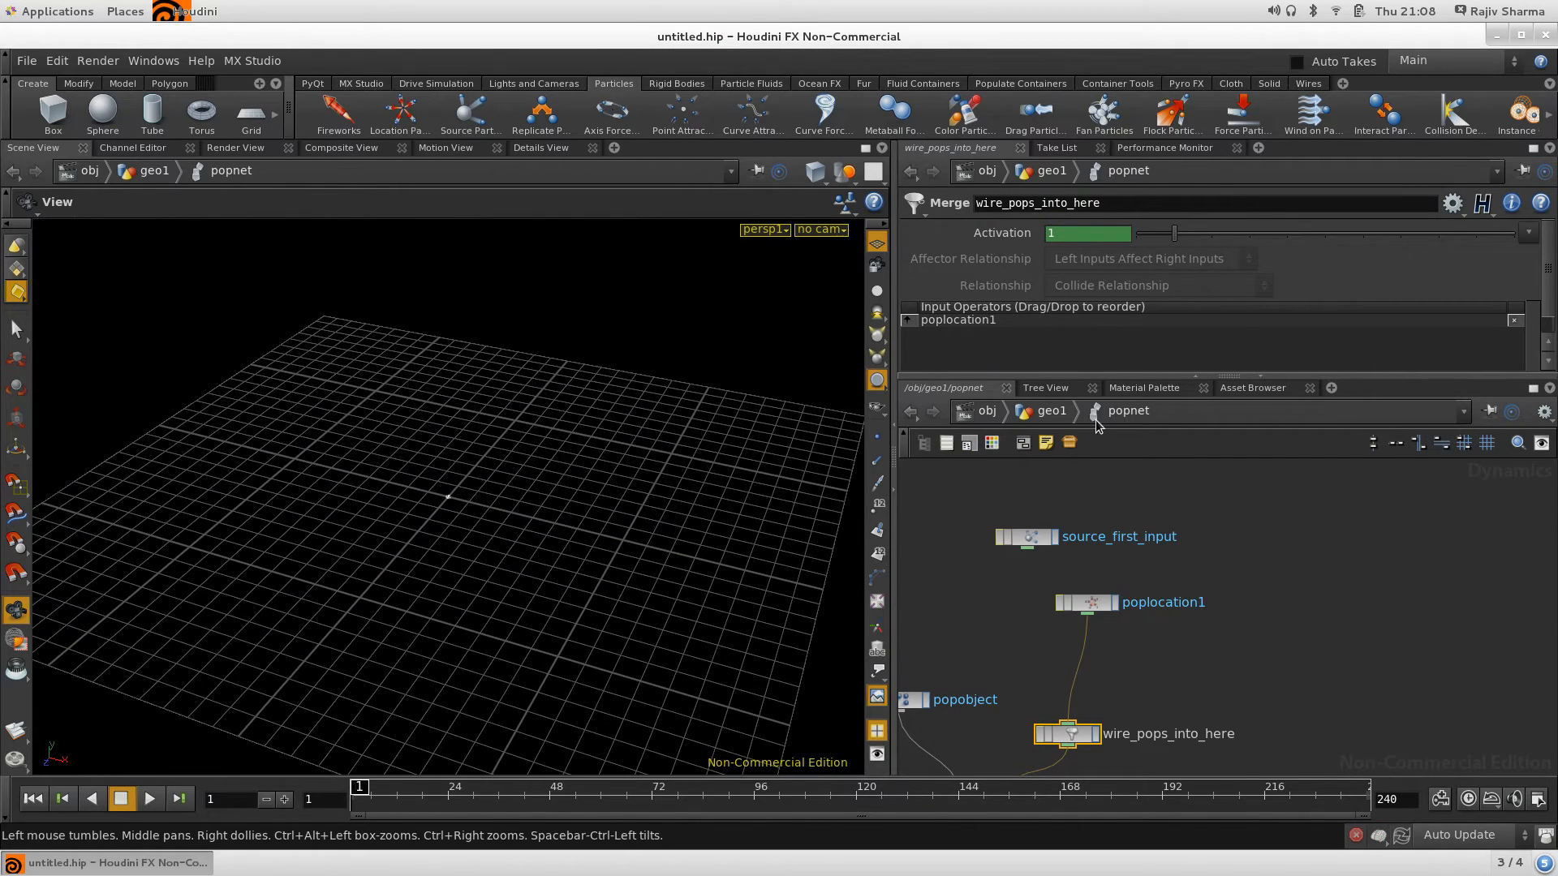
Set poplocation1's Y position to 10 and scrub the simulation to frame 50
left_click(1088, 604)
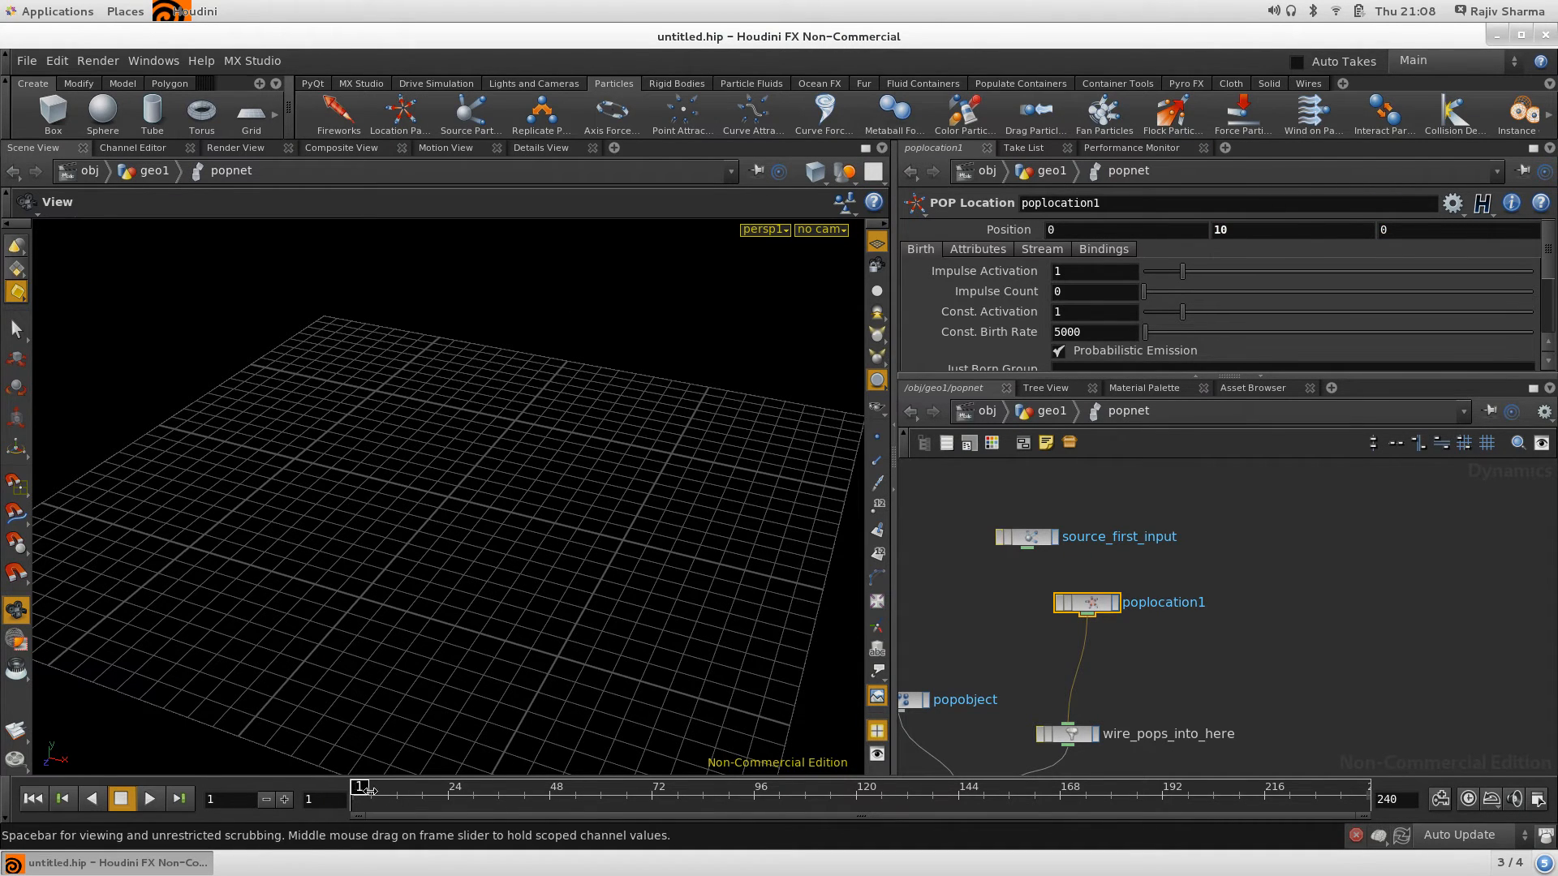
left_click_drag(359, 791, 560, 789)
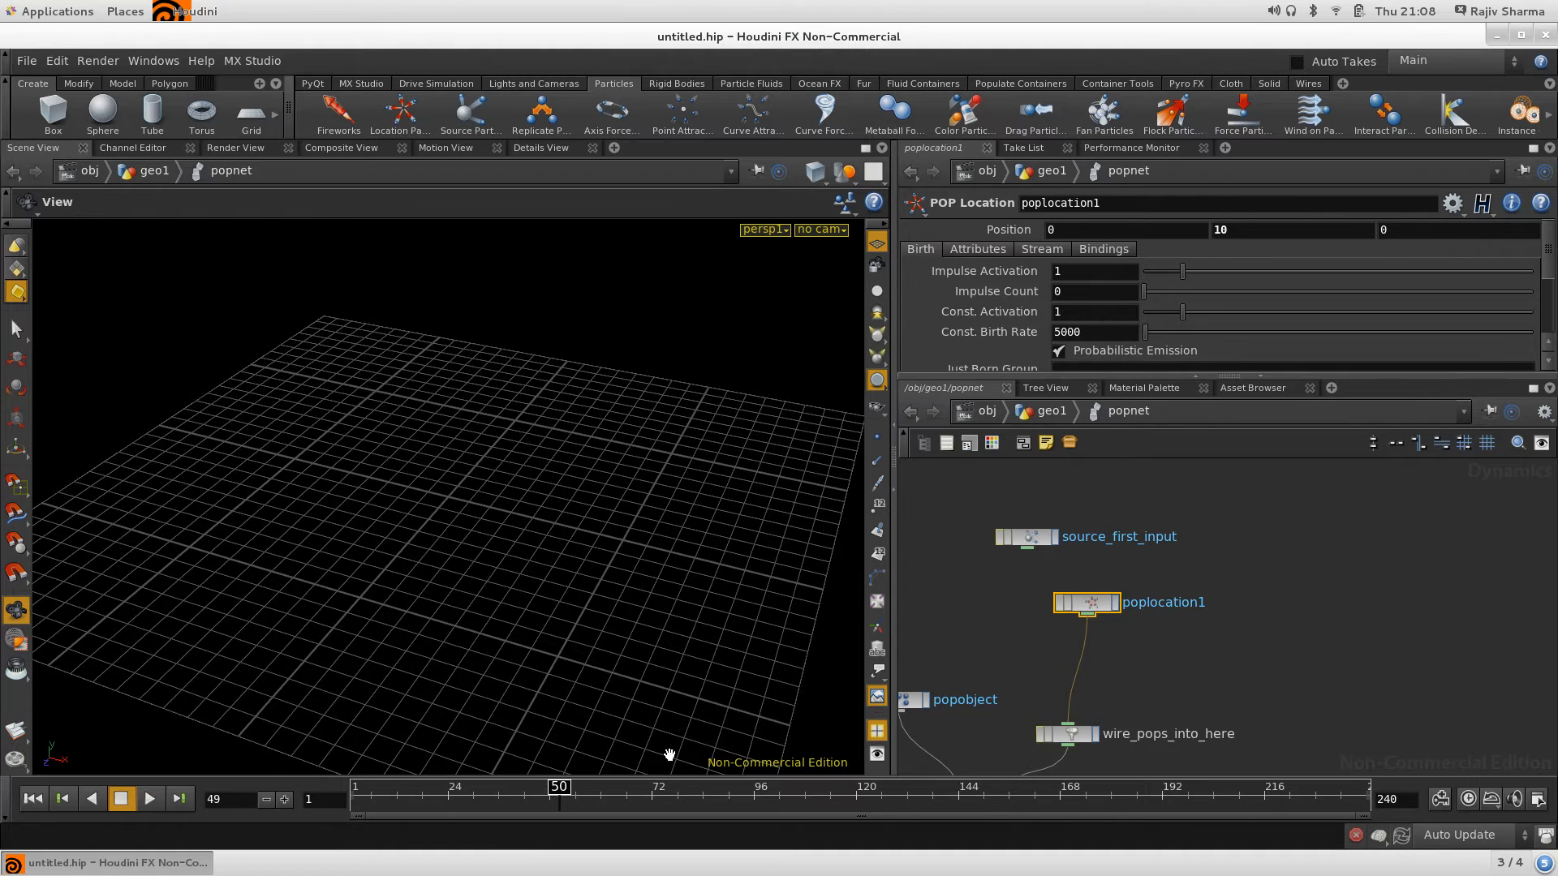
Go back up to the geo1 level and scrub the simulation to frame 132 to examine the emitted particles
left_click(1050, 412)
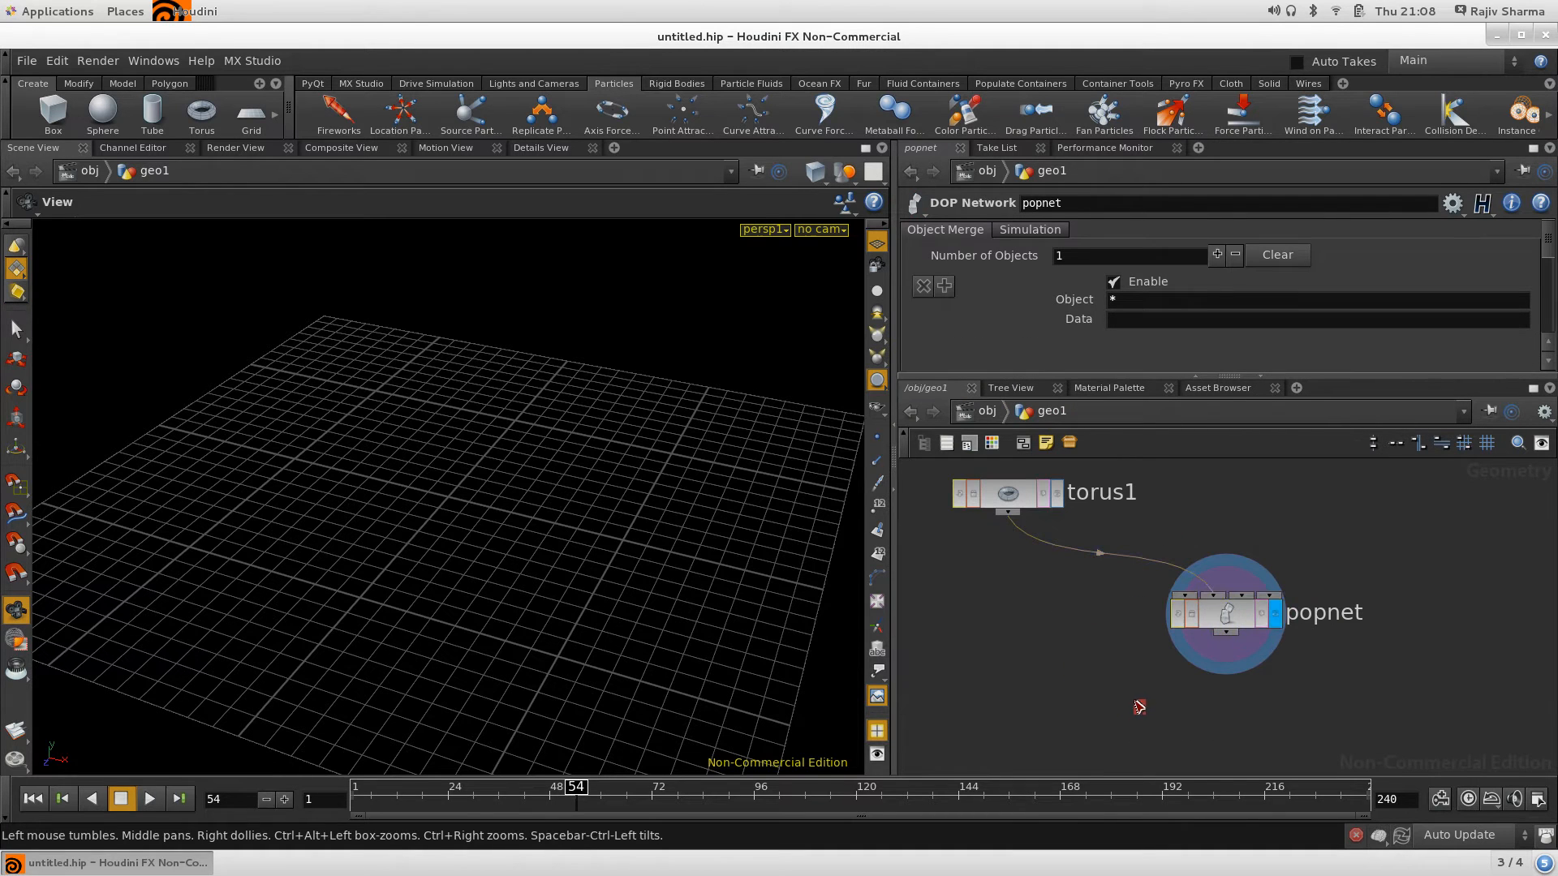
left_click_drag(359, 791, 580, 787)
scroll(300, 462, "down", 5)
middle_click_drag(522, 438, 497, 601)
left_click_drag(497, 601, 531, 472)
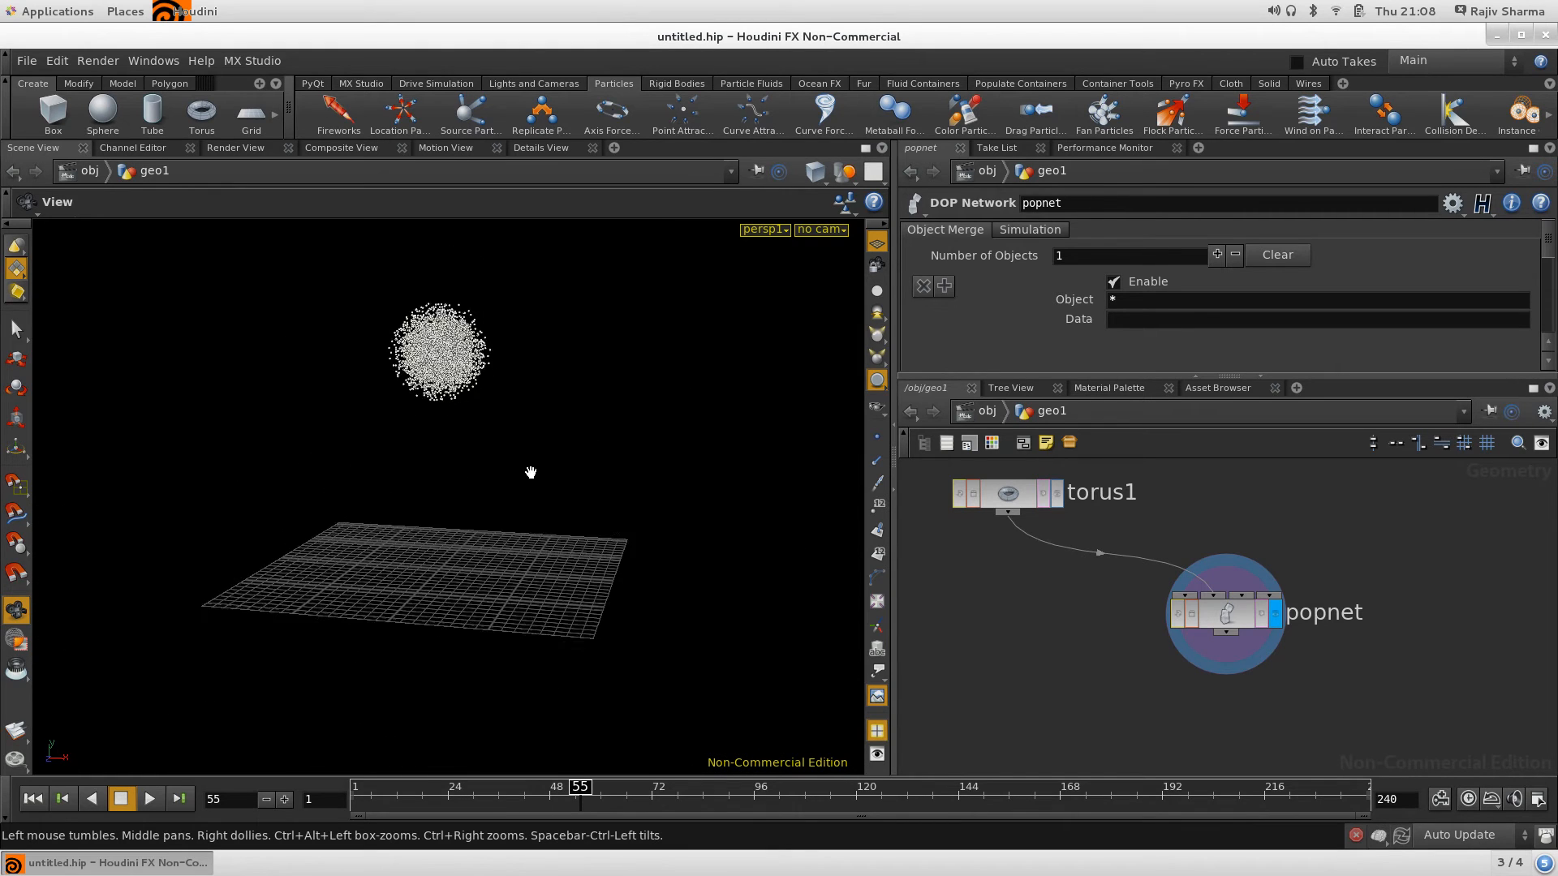
middle_click_drag(531, 472, 535, 559)
left_click_drag(397, 803, 907, 802)
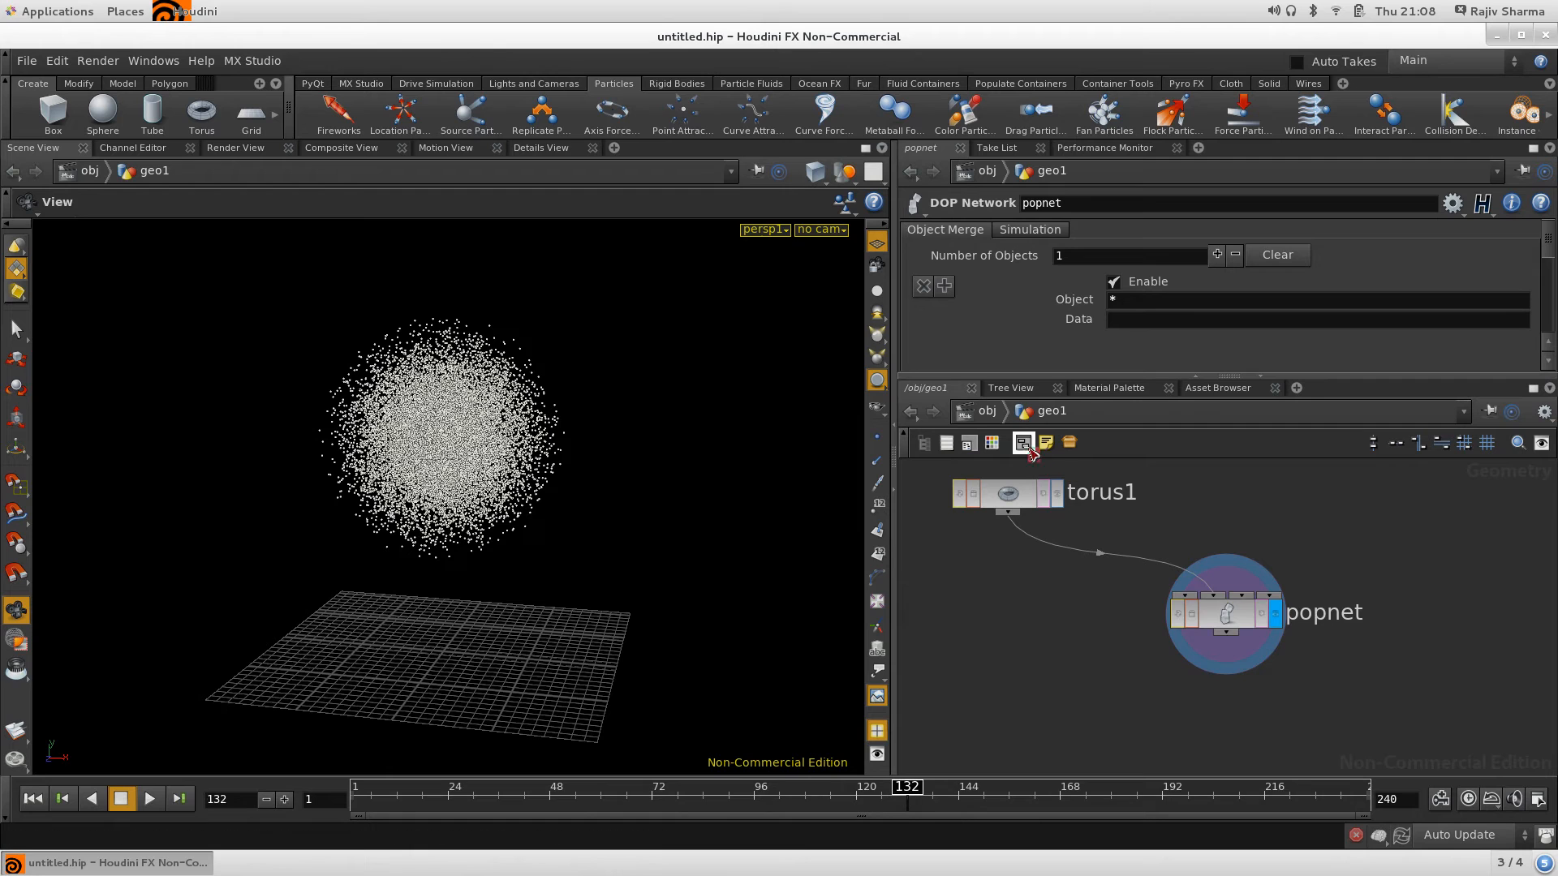
left_click(985, 411)
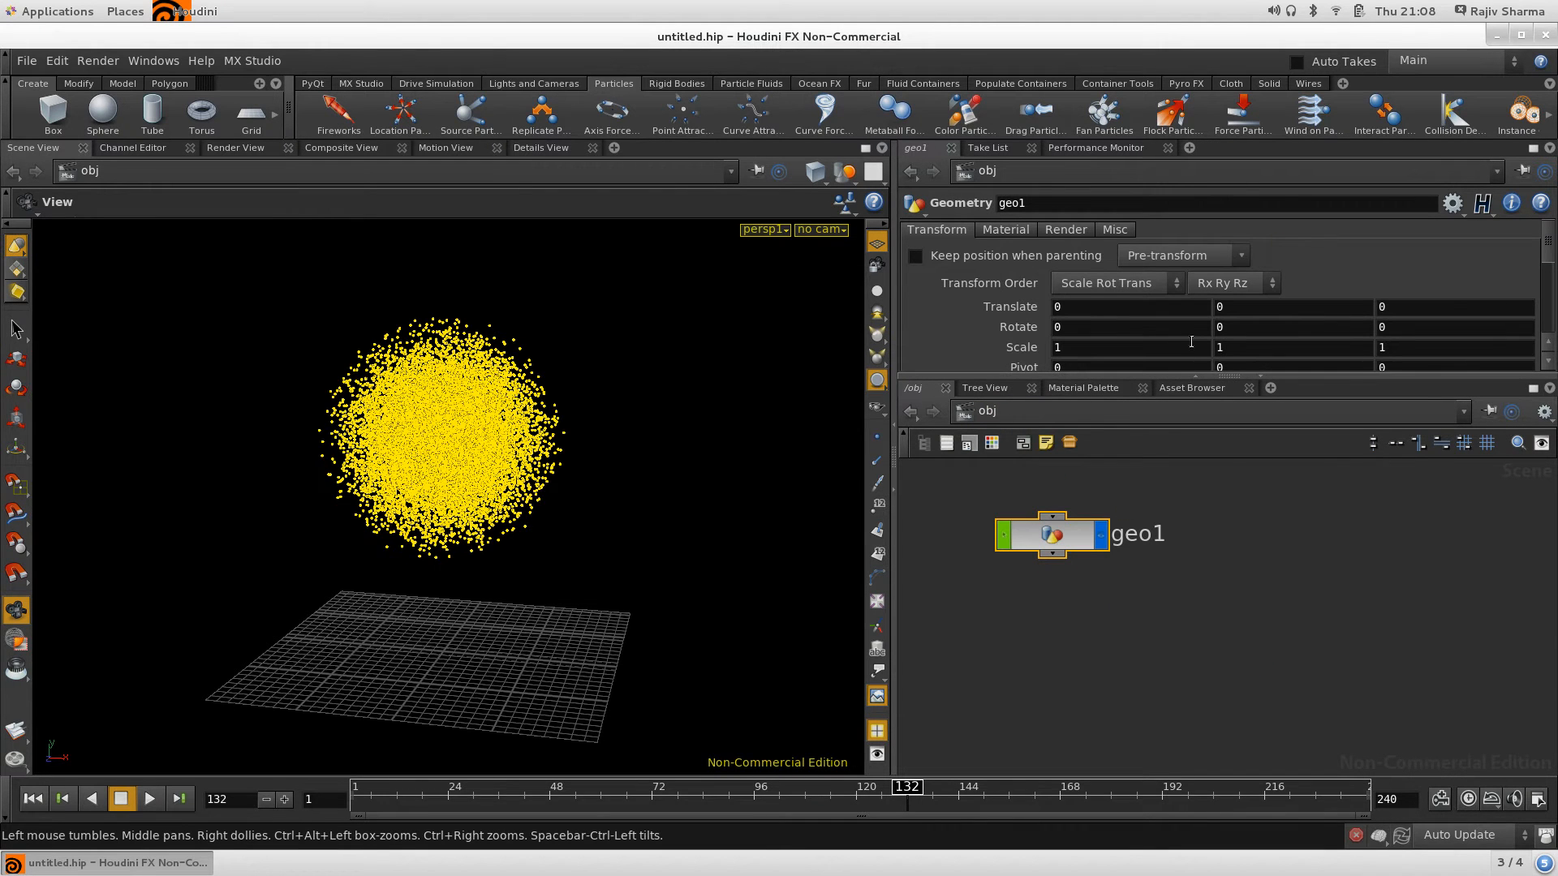
left_click(1293, 619)
double_click(1051, 543)
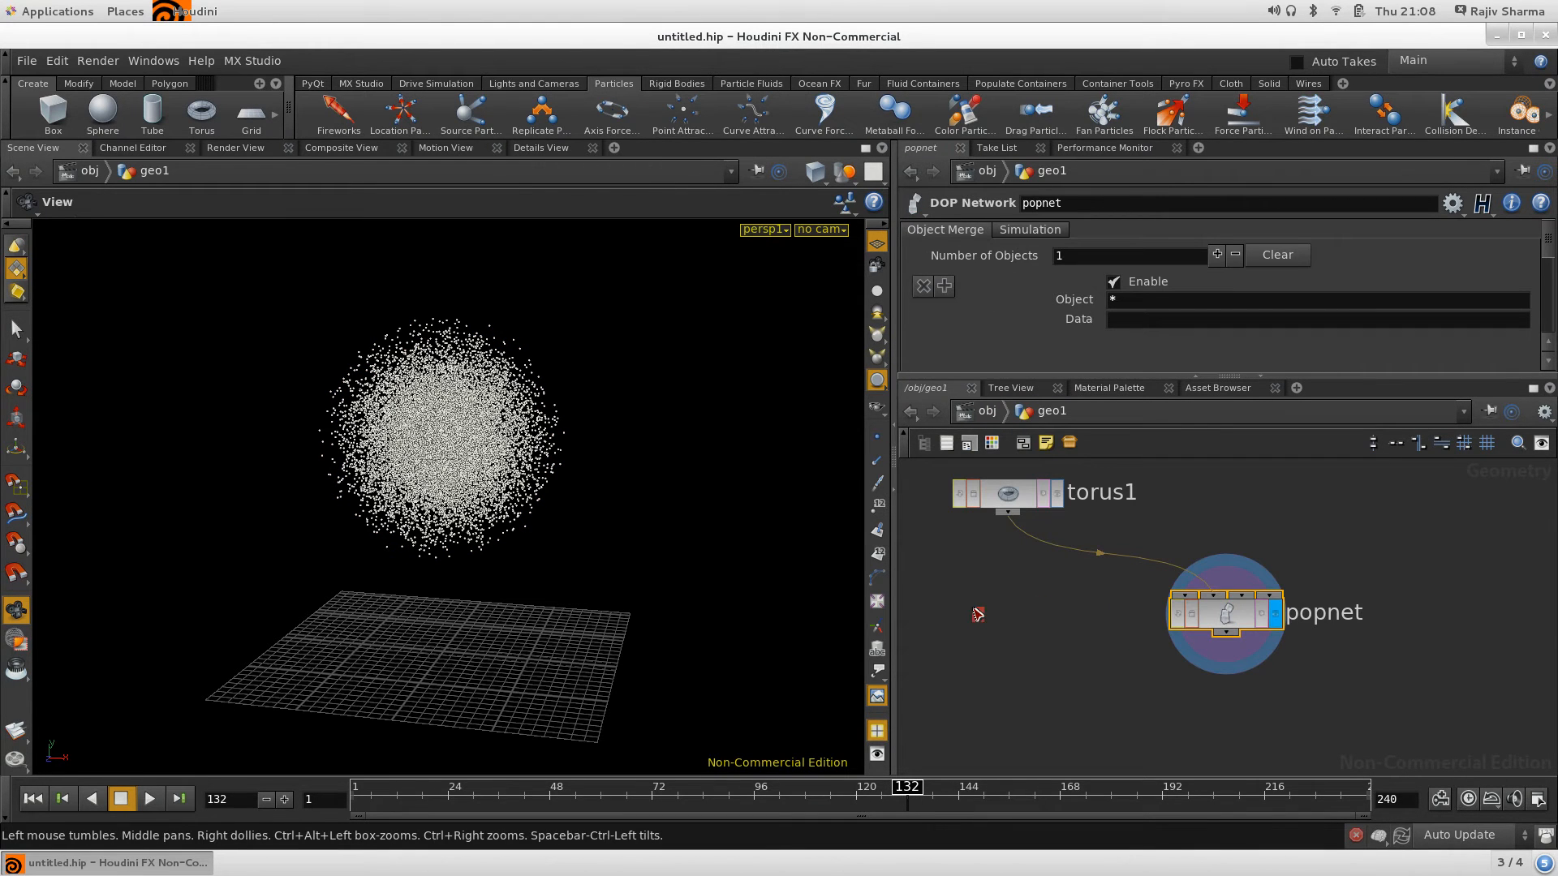
left_click(1028, 632)
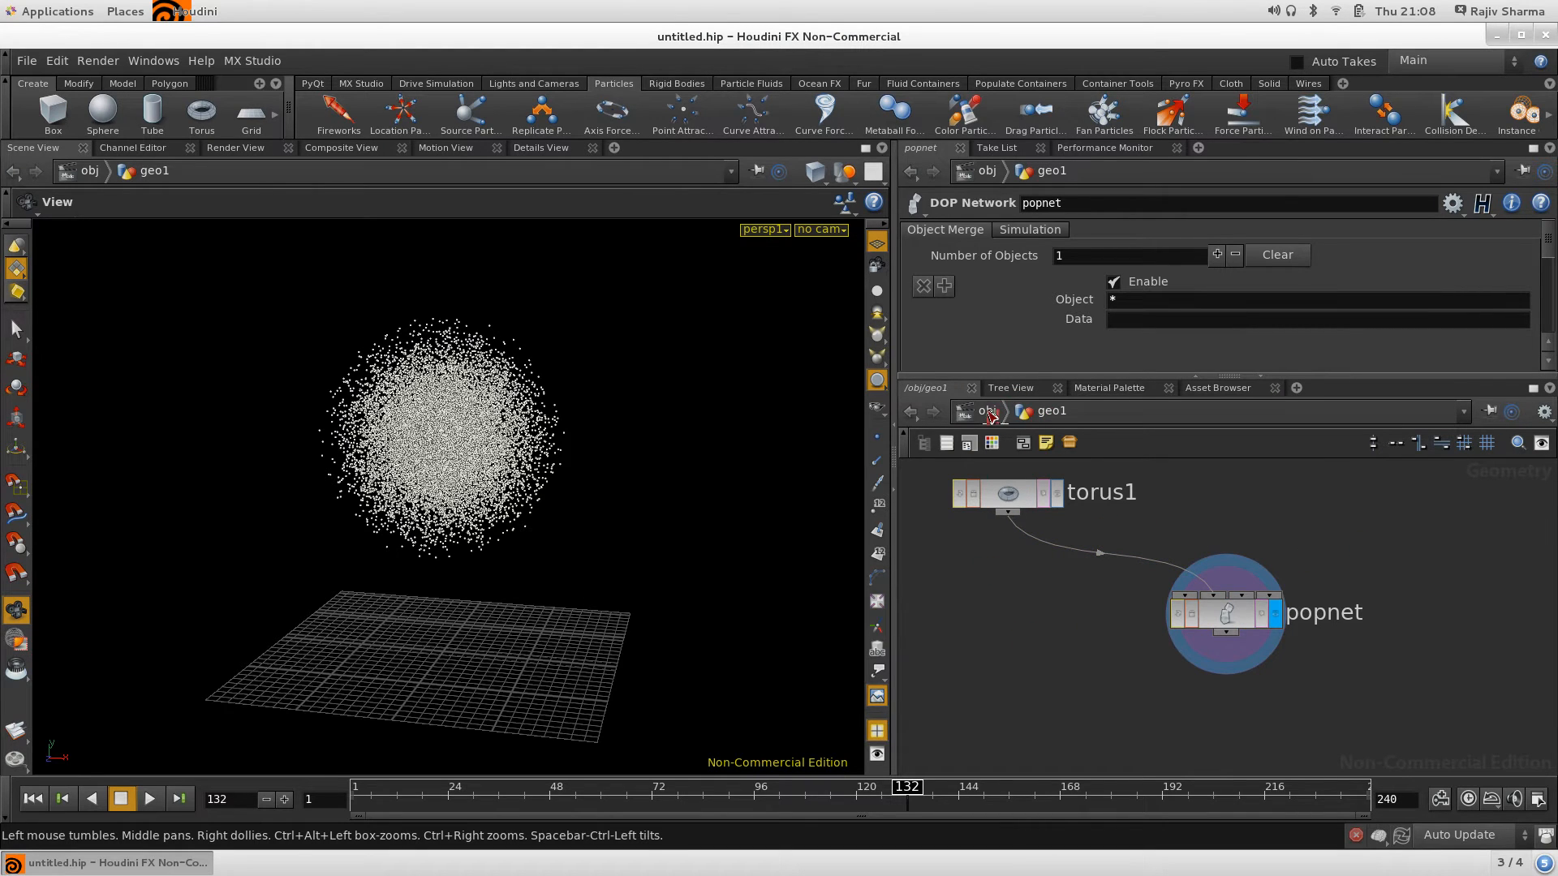
Start a new scene, discarding the changes to untitled.hip
left_click(27, 63)
left_click(30, 81)
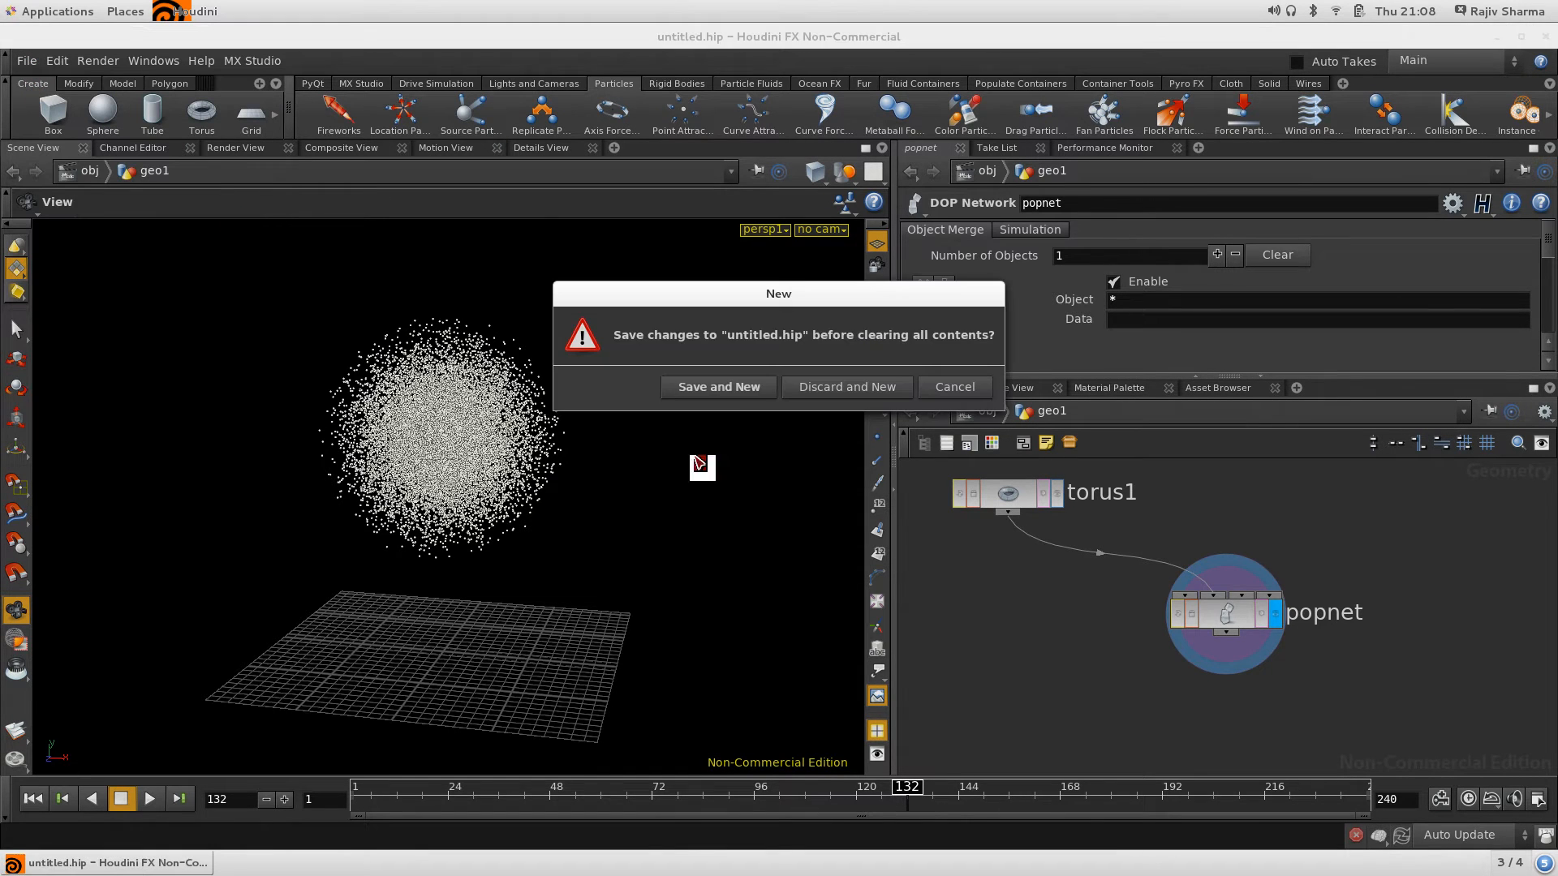
left_click(865, 389)
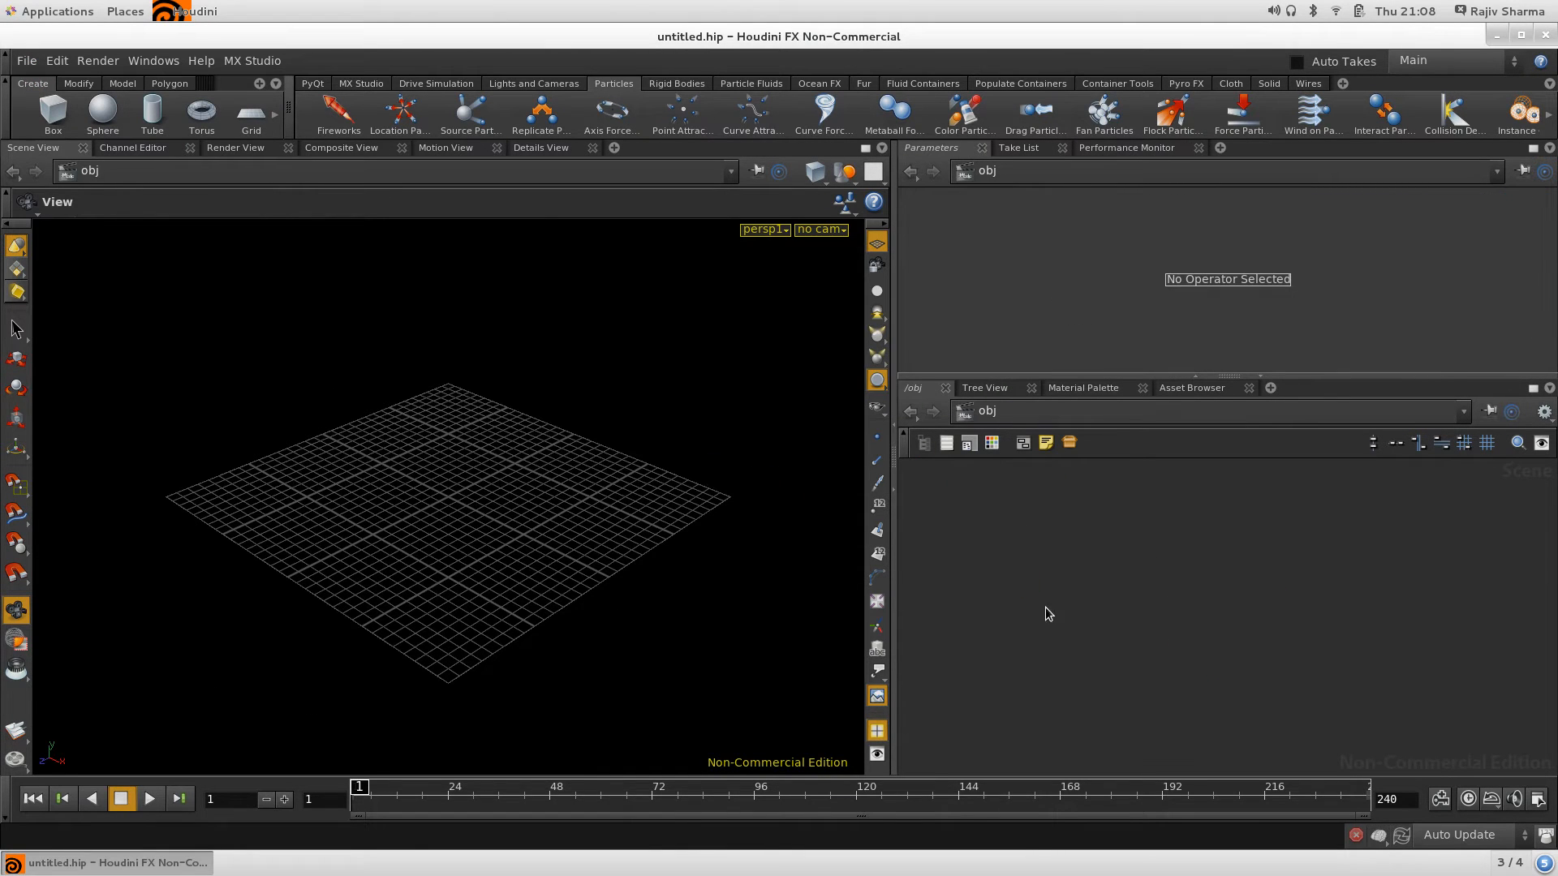
Create a Geometry object, enter it and delete its default file1 node
key("Tab")
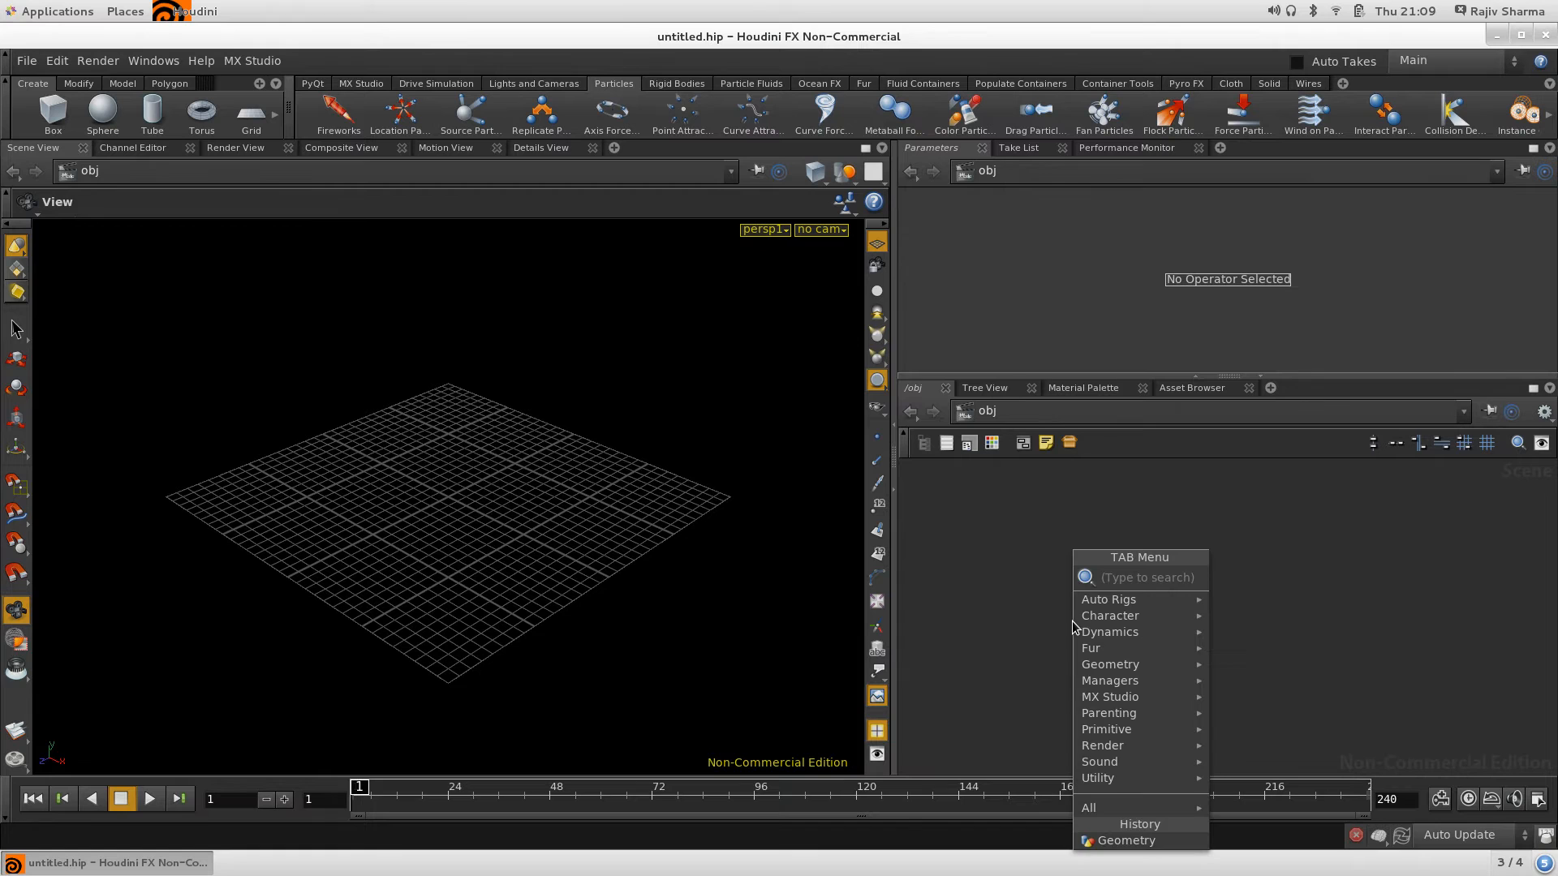
type("geo")
key("Return")
left_click(1073, 624)
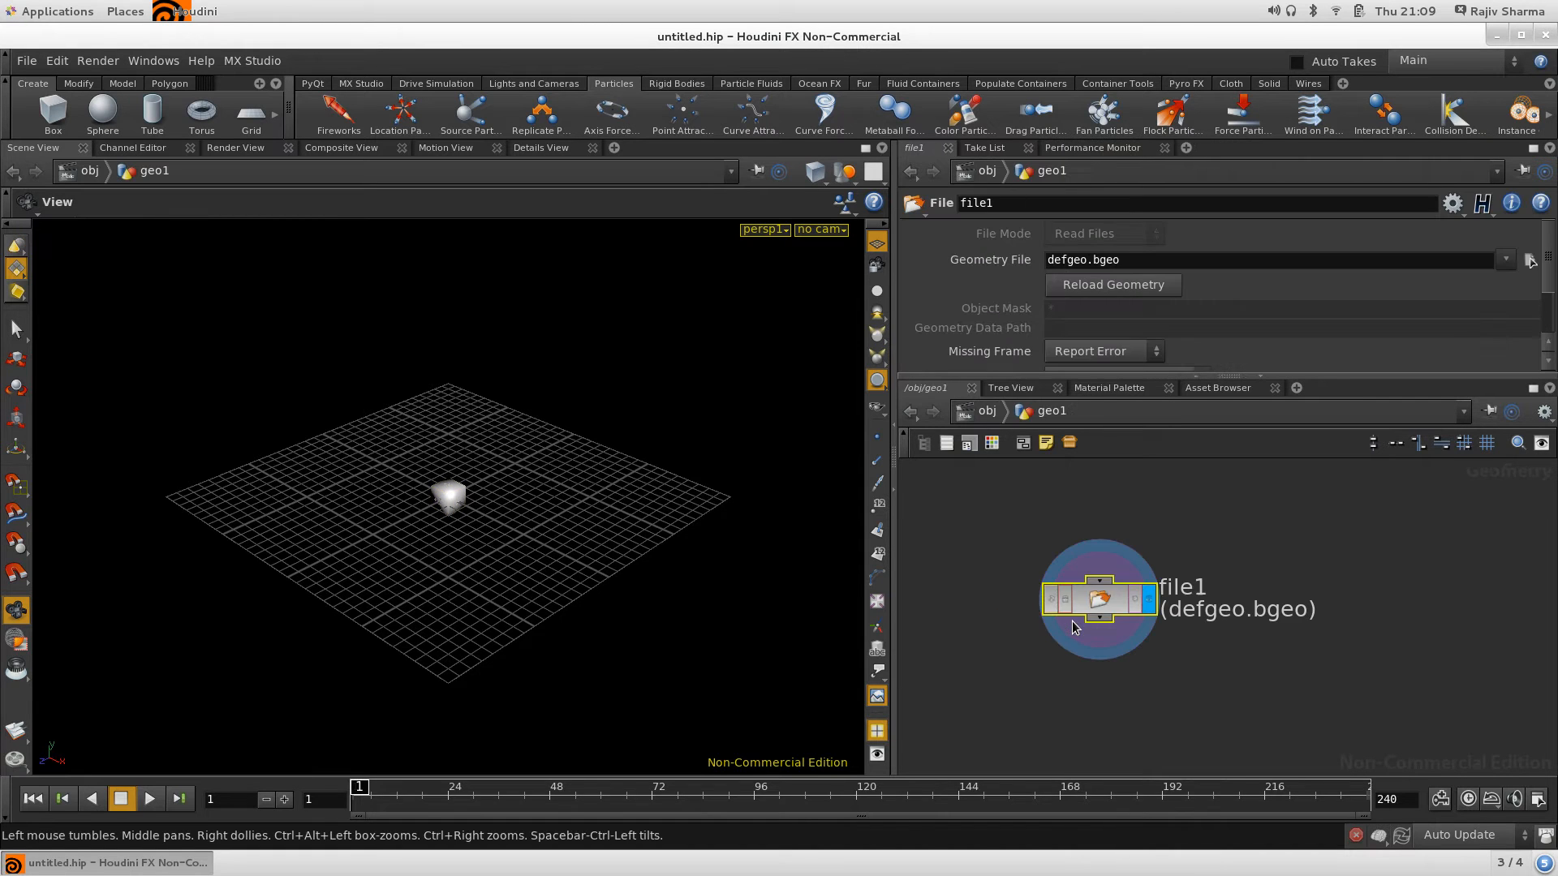
key("Delete")
Add a Torus node inside geo1 and place it in the upper part of the network
key("Tab")
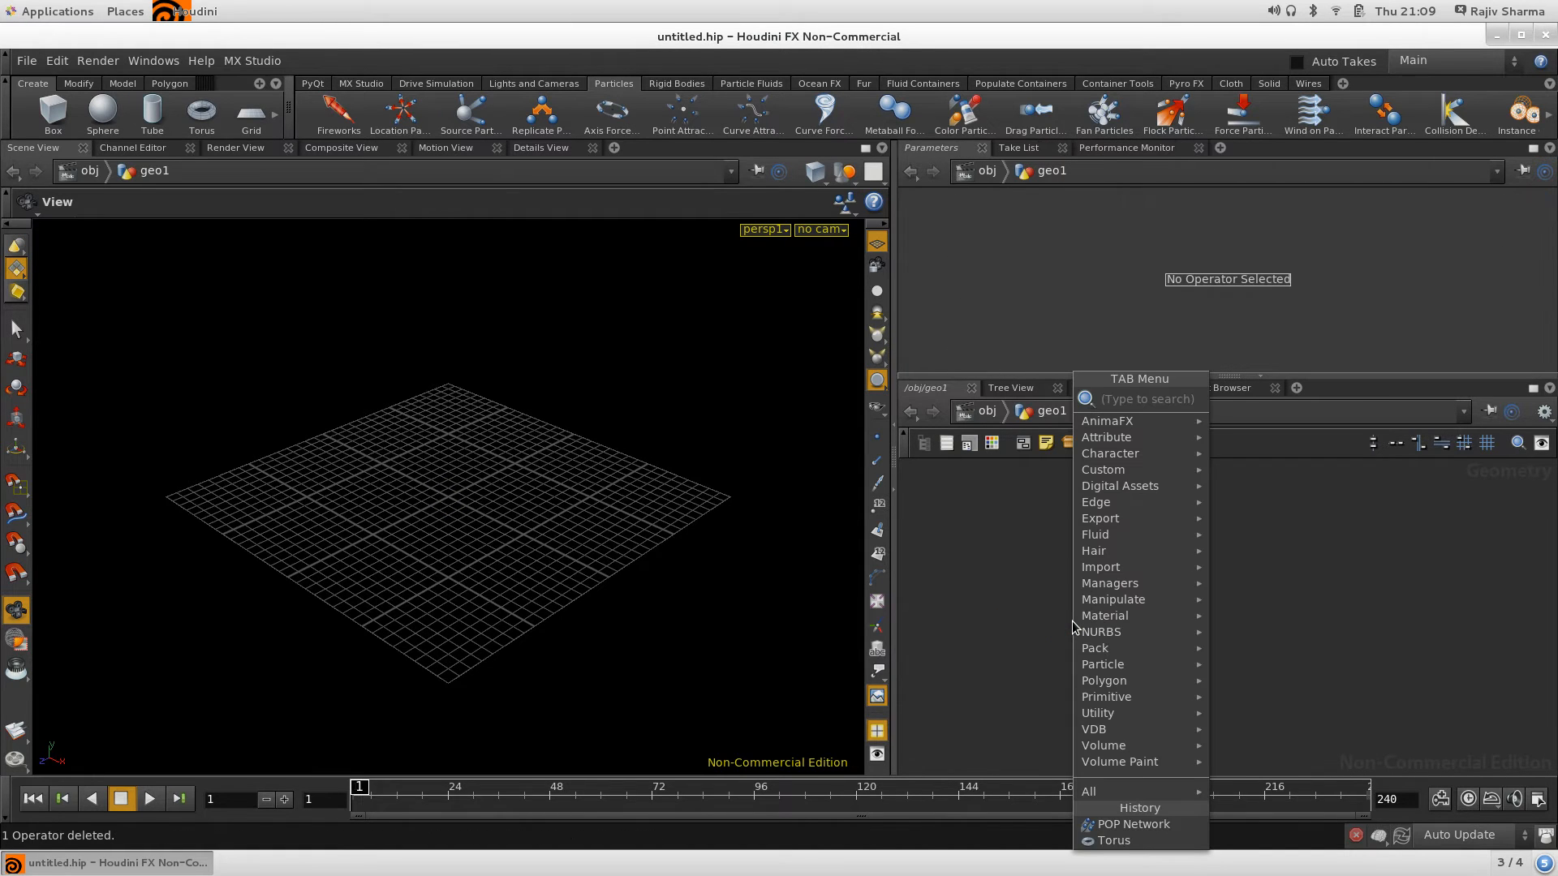
type("to")
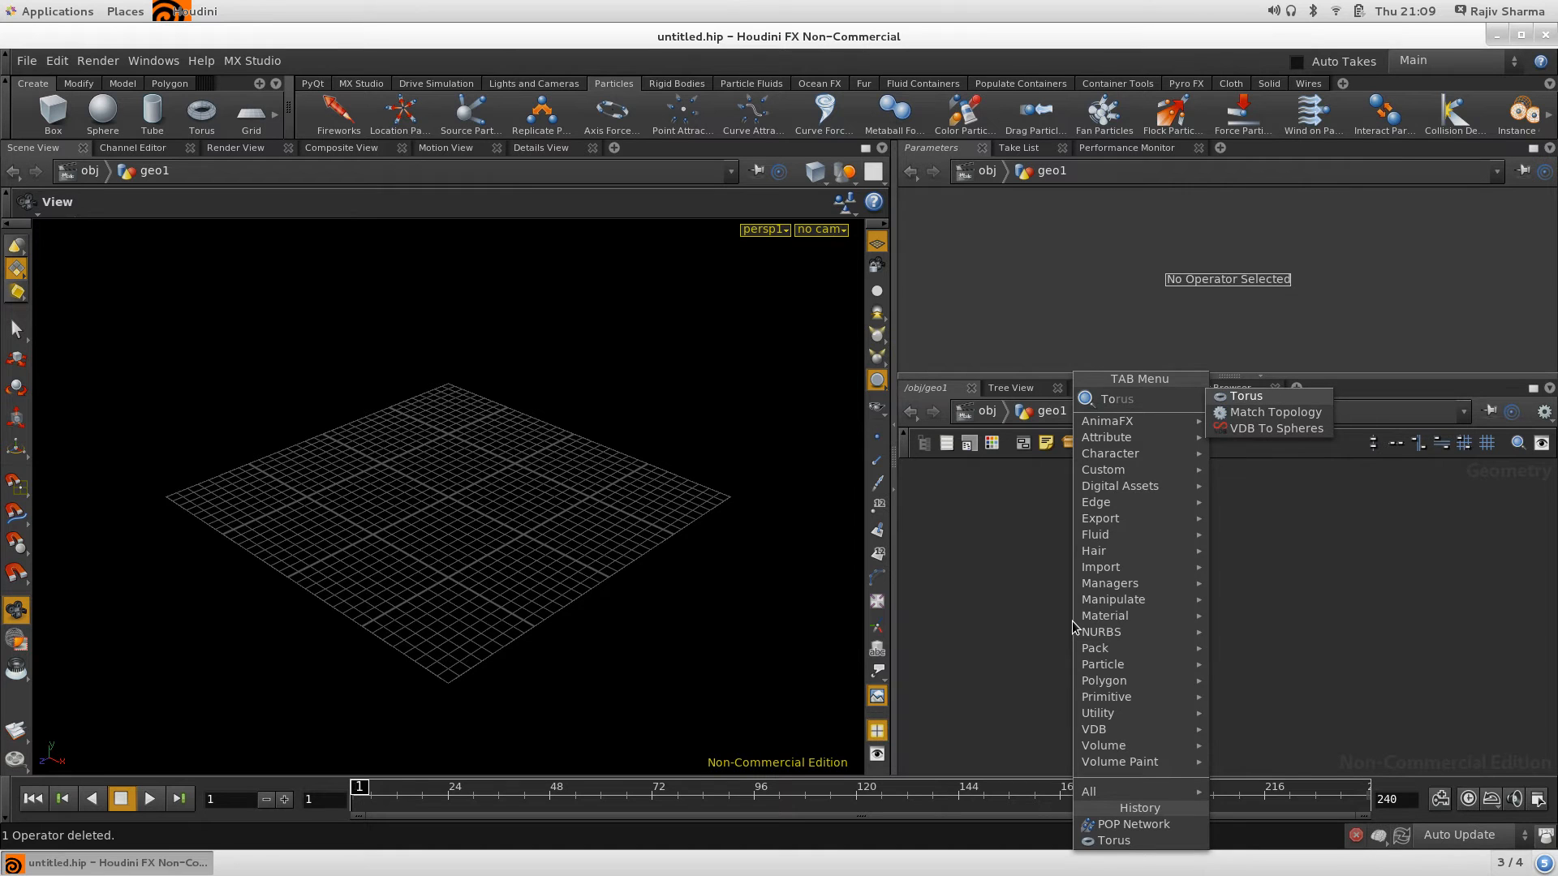
key("Return")
left_click(1072, 621)
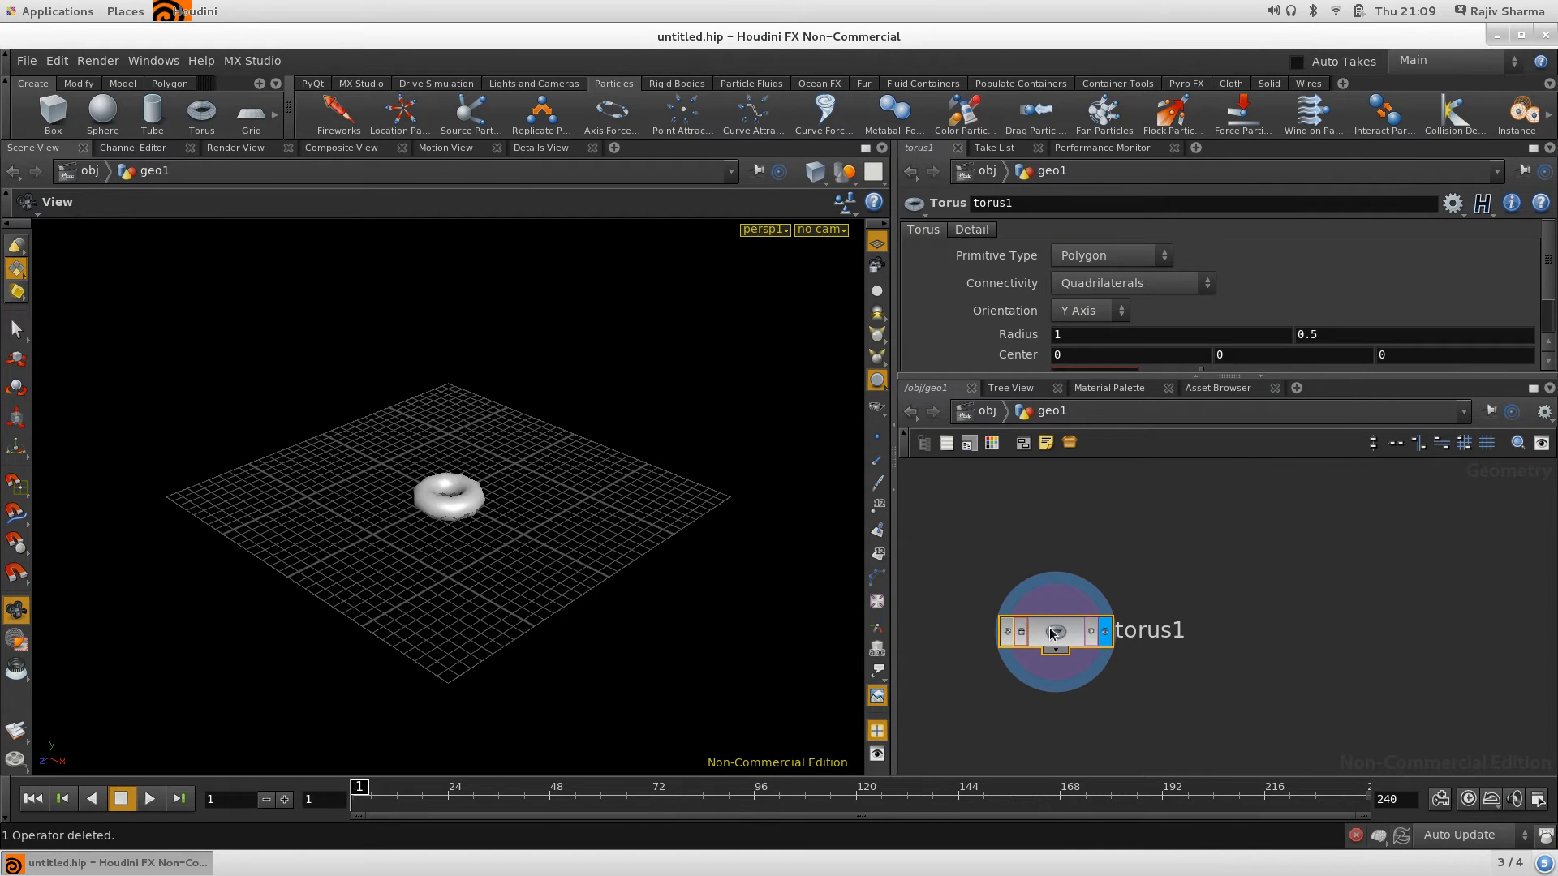
left_click_drag(1049, 626, 1055, 521)
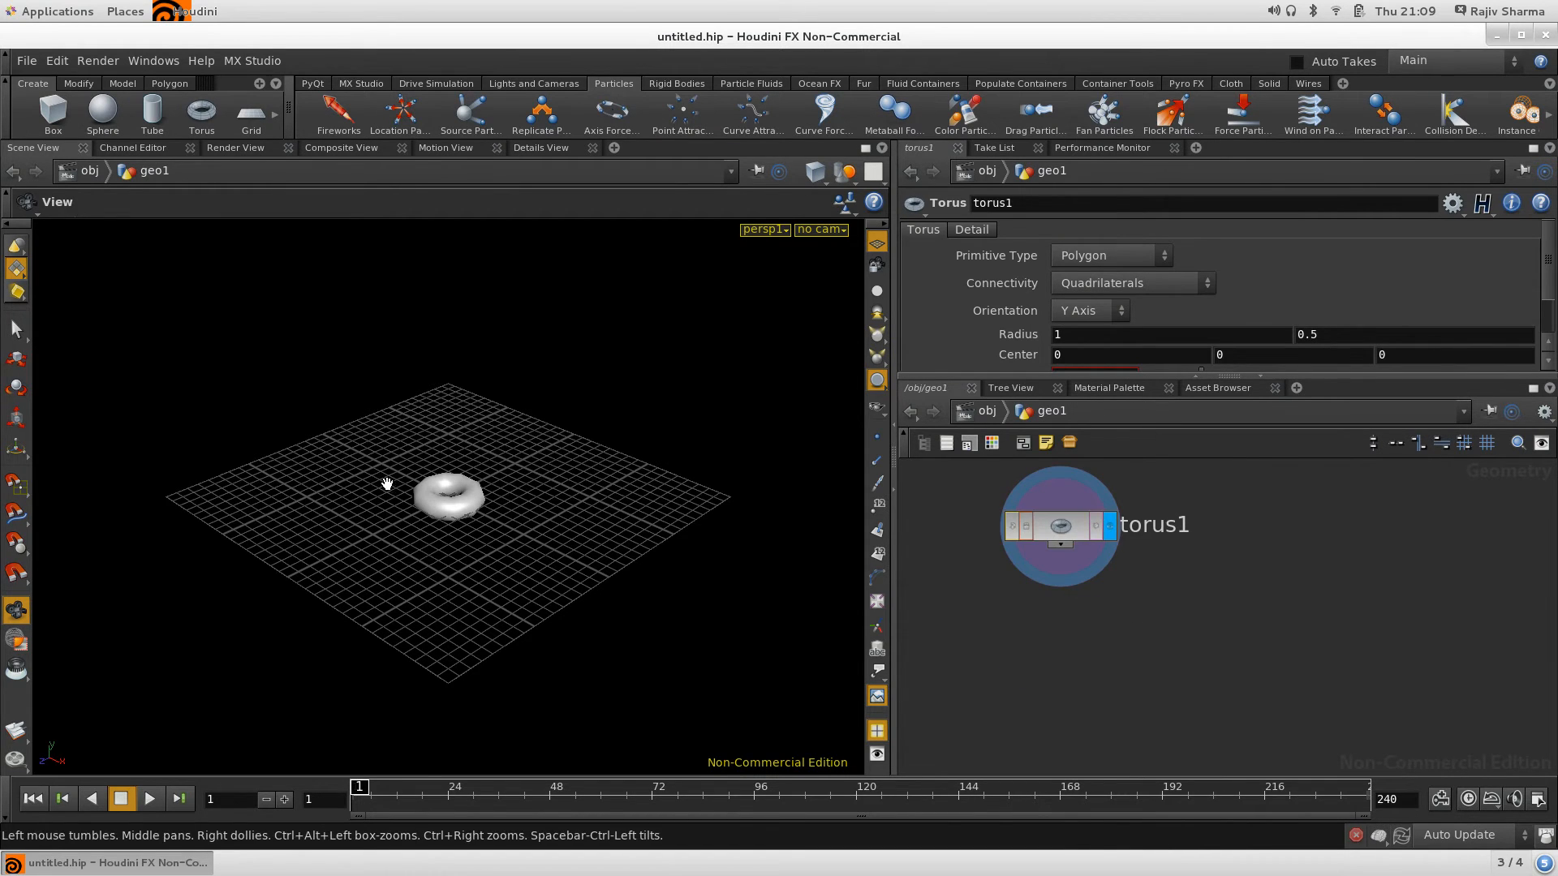
key("f")
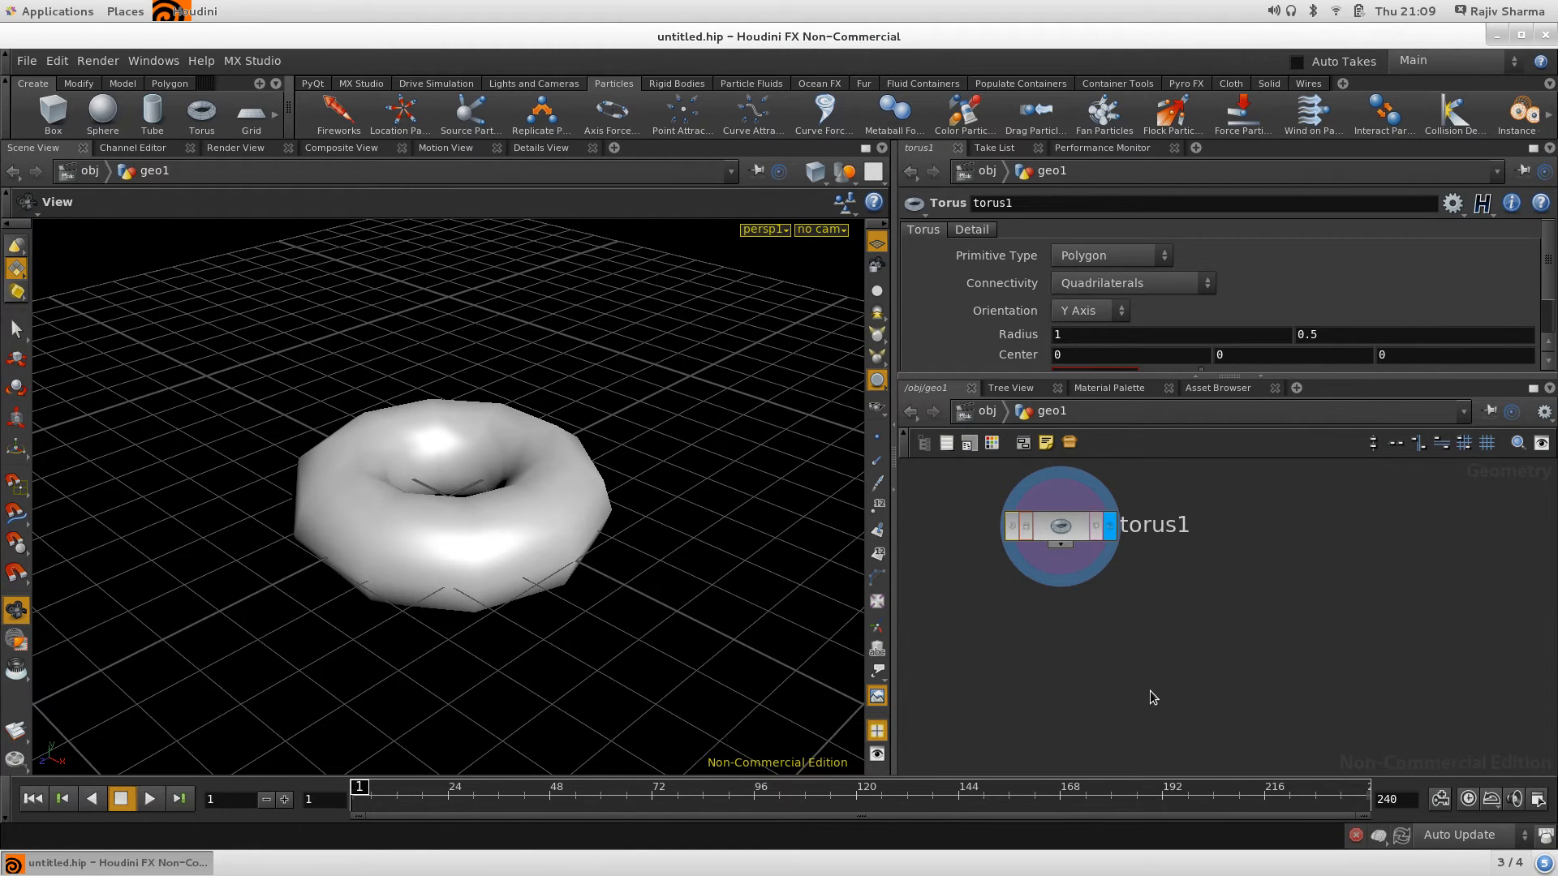
Add a VOP SOP node below torus1 and wire the torus into its first input
key("Tab")
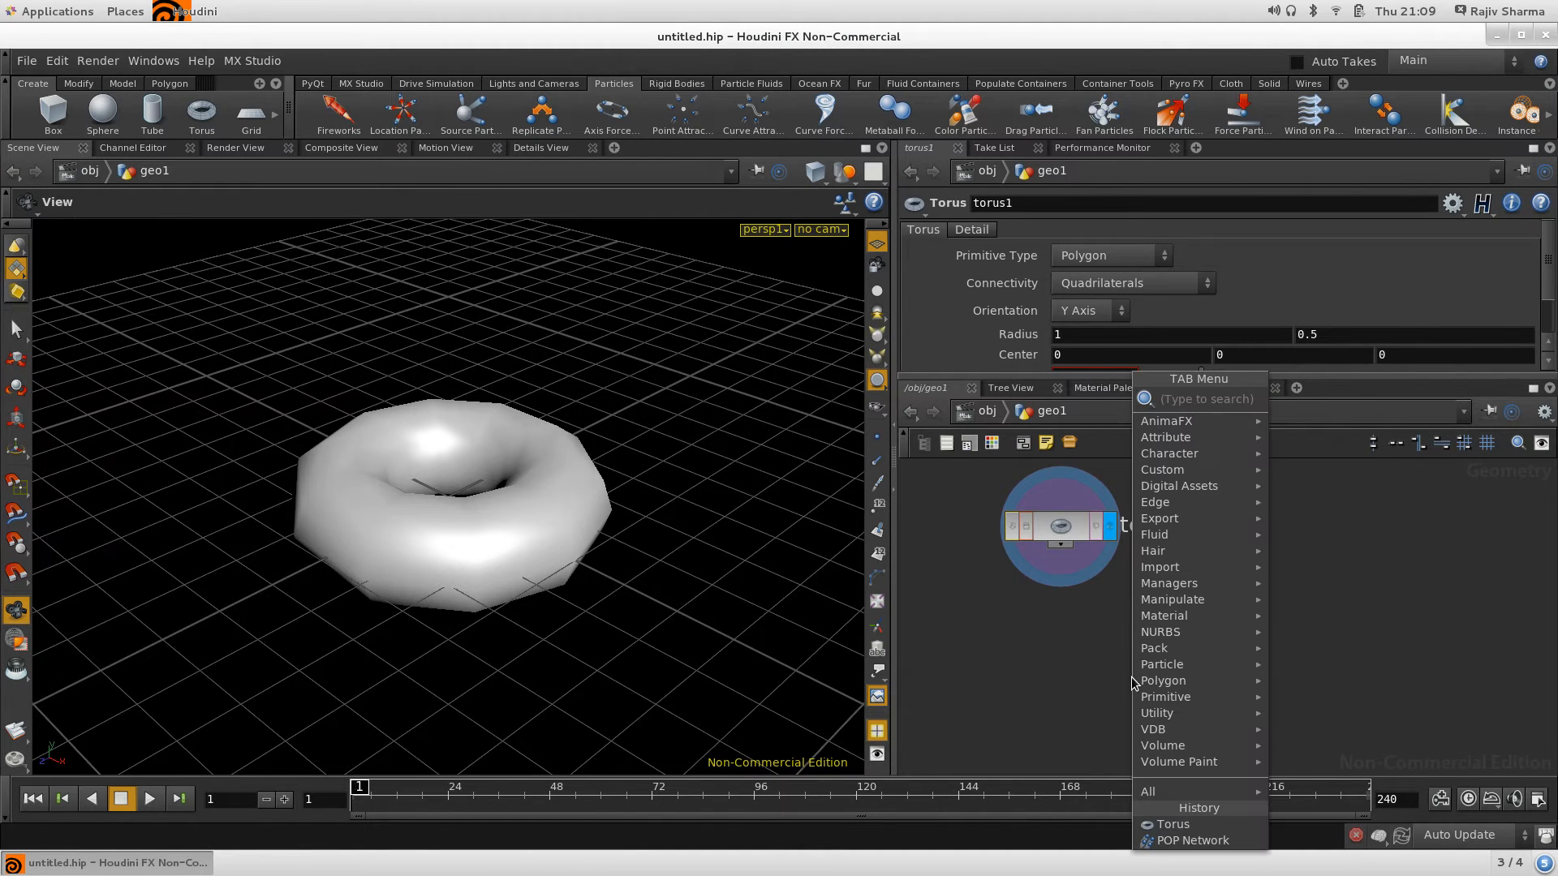
type("VOP")
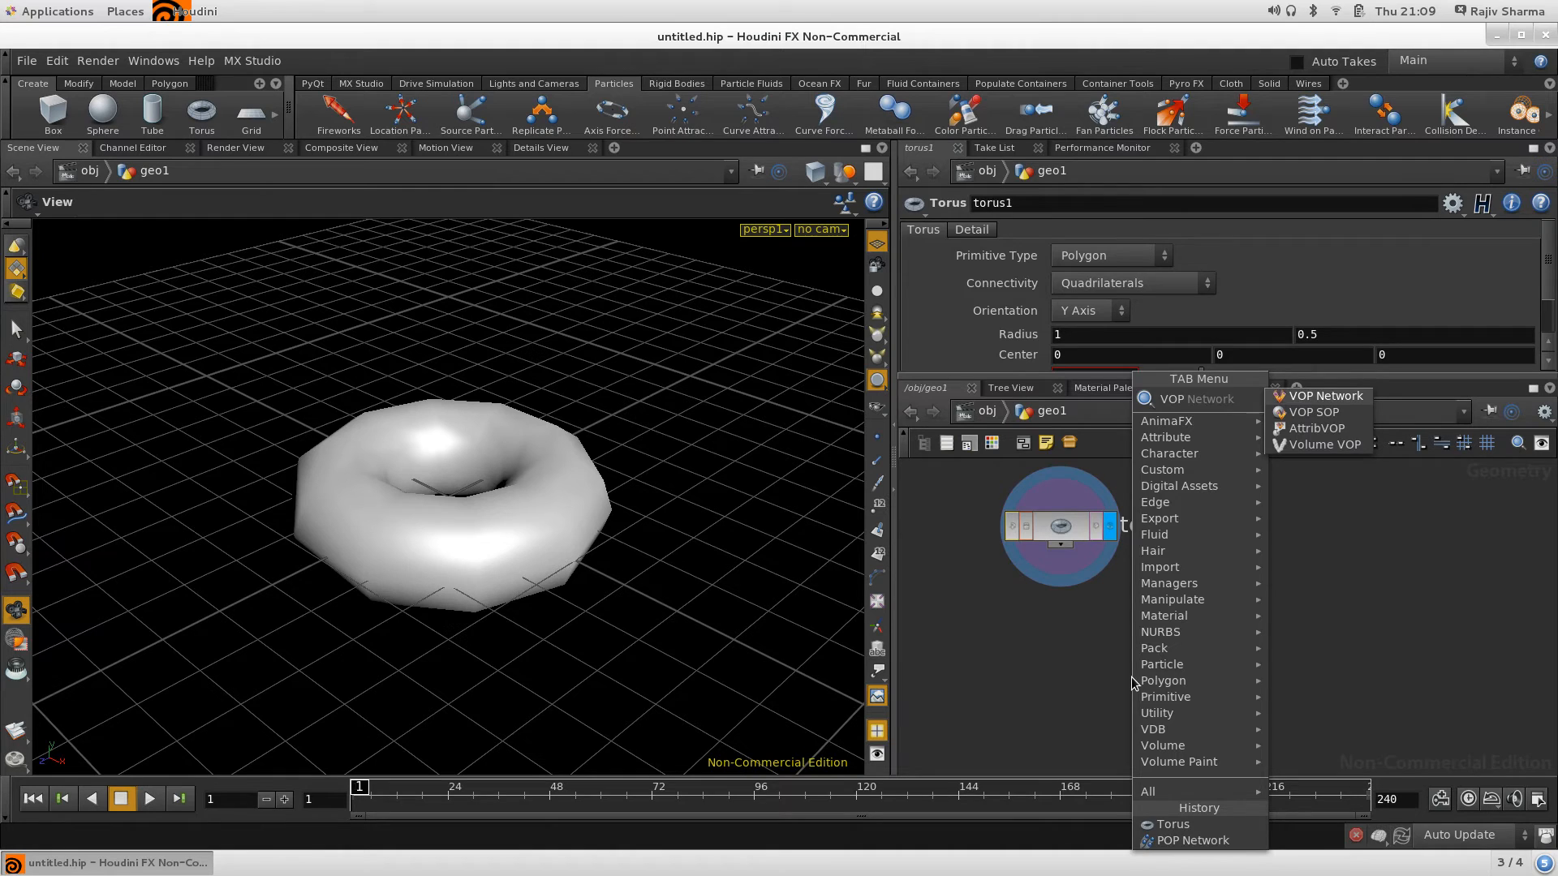
key("Down")
key("Return")
left_click(1134, 681)
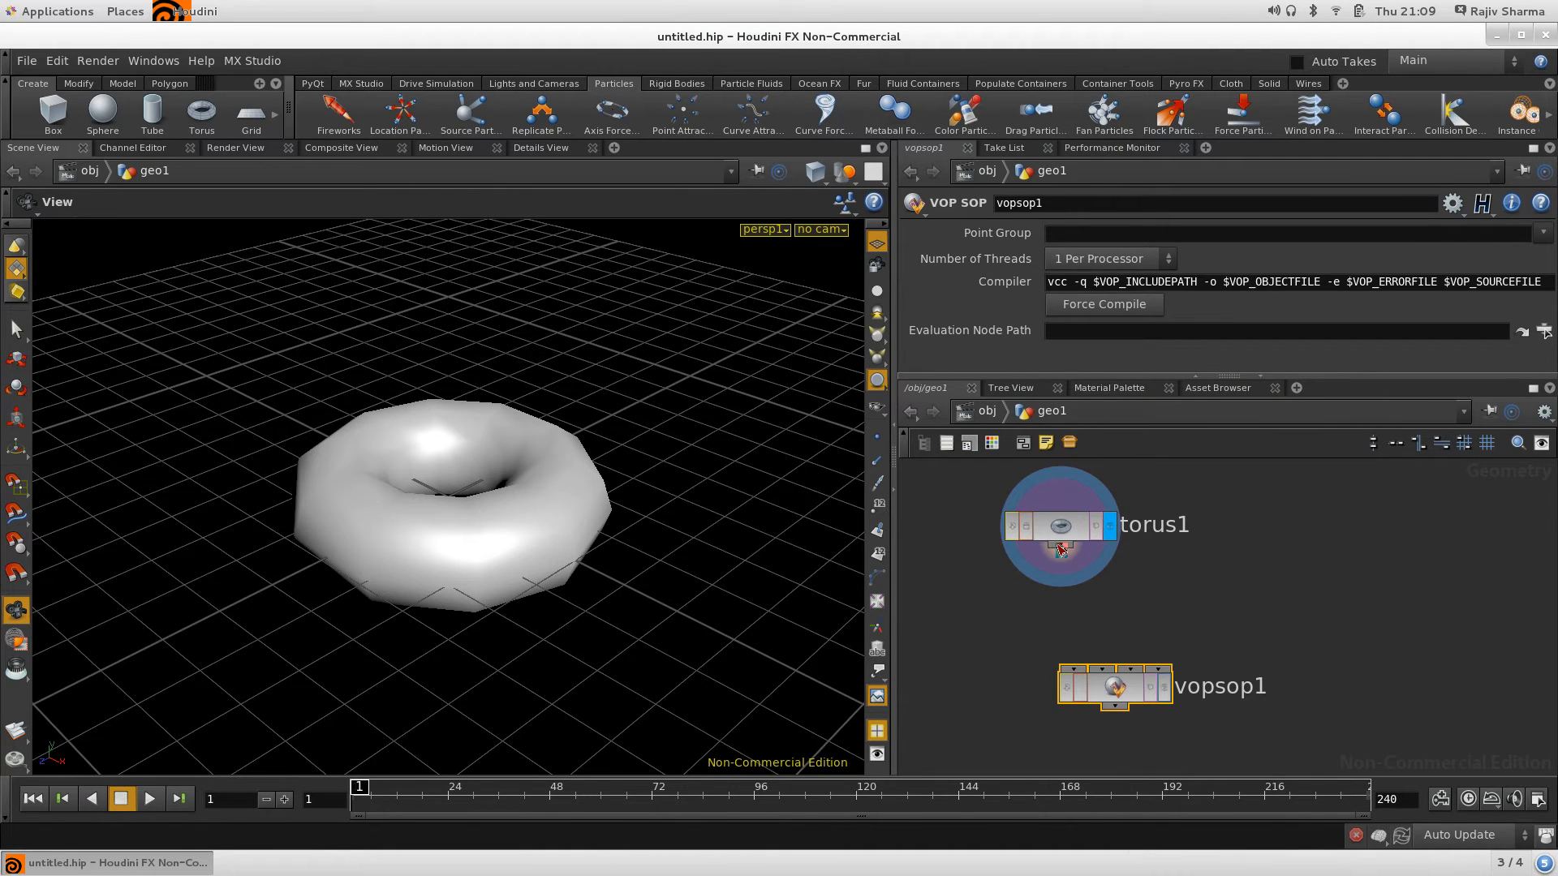
left_click_drag(1060, 545, 1071, 661)
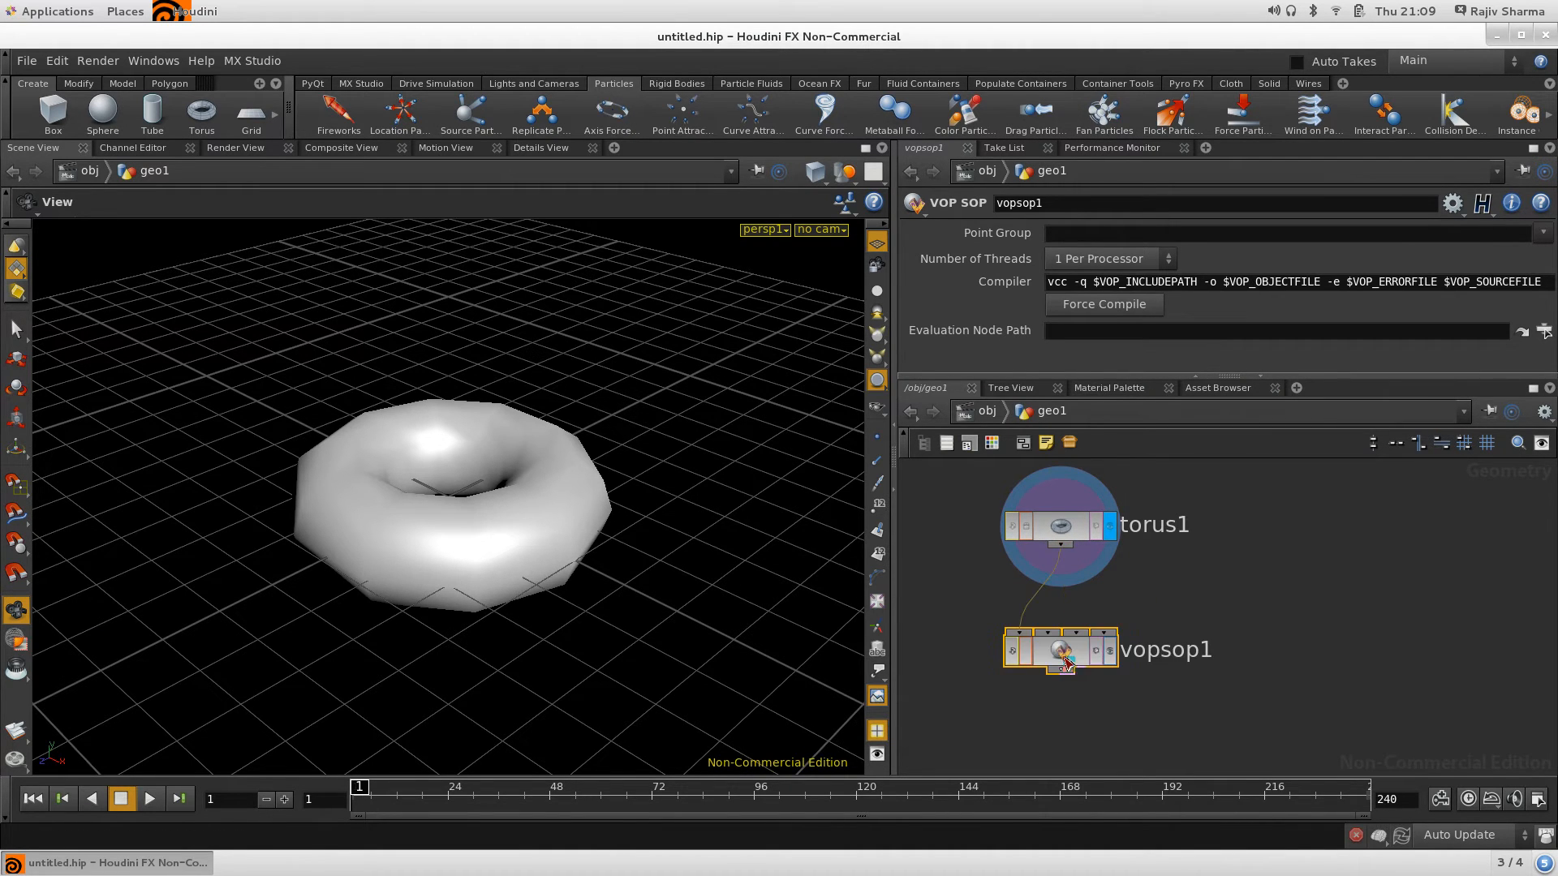
Enter the vopsop1 network and move output1 farther away from global1 to make room between them
double_click(1175, 655)
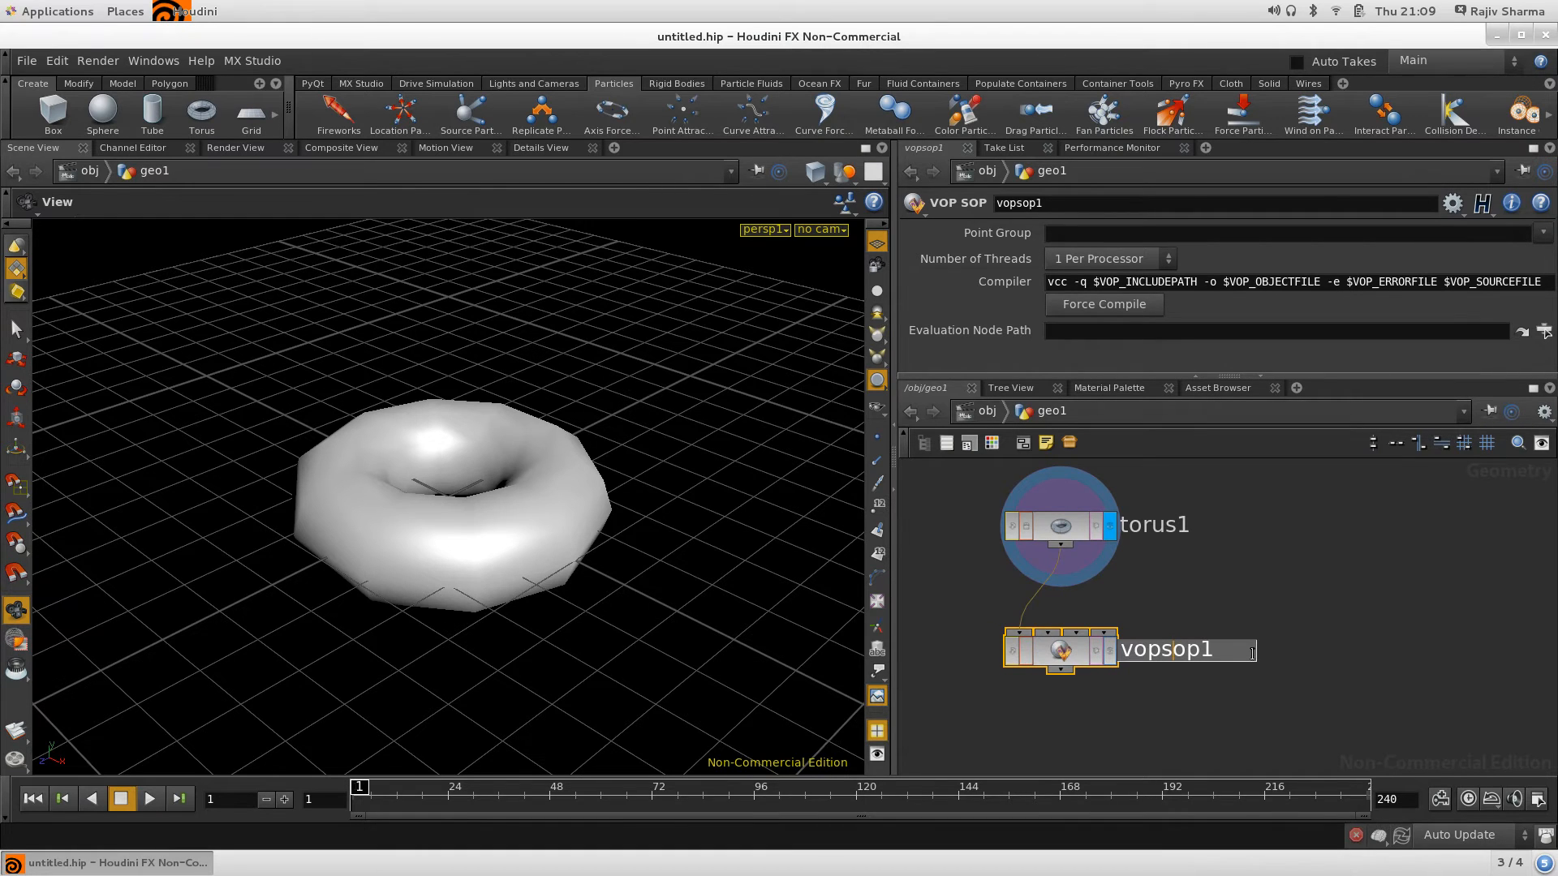
left_click_drag(1233, 650, 1045, 652)
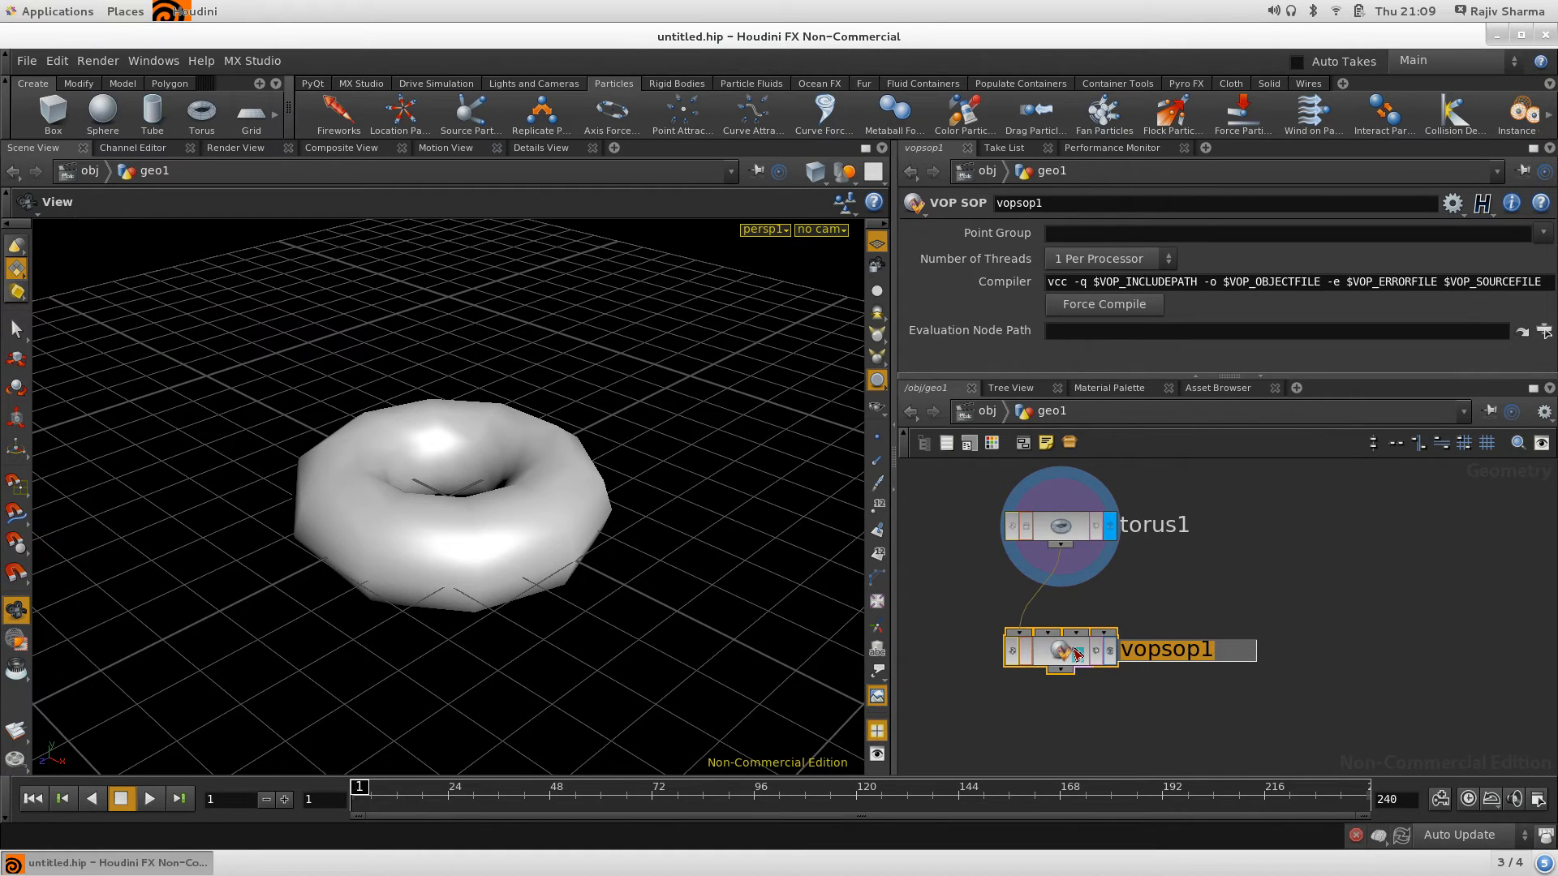
left_click(1076, 656)
double_click(1076, 653)
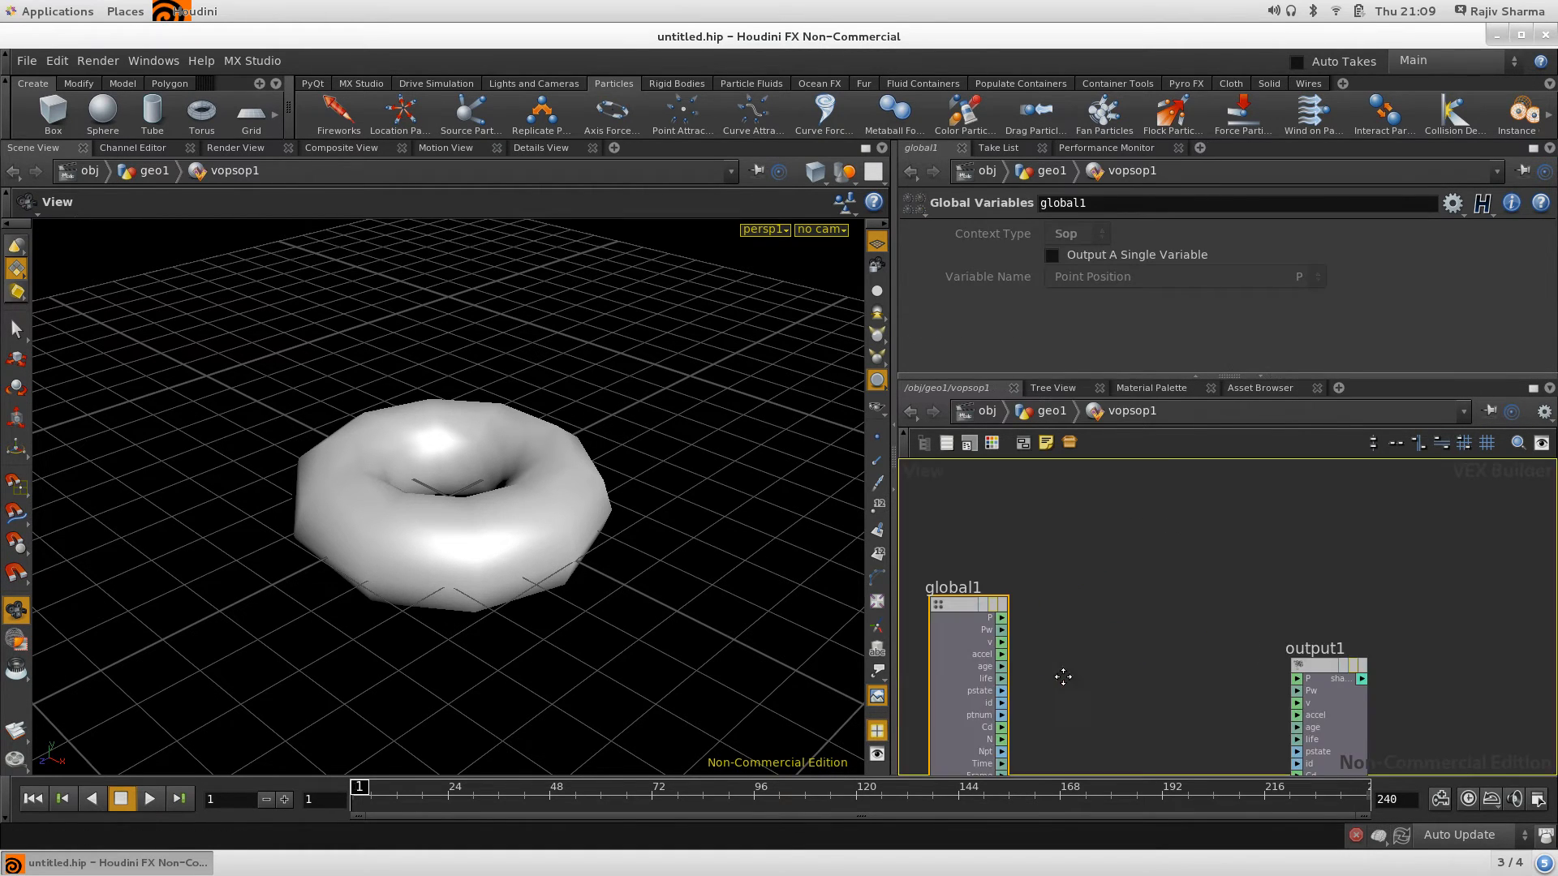
middle_click_drag(1138, 648, 1124, 634)
left_click_drag(1299, 624, 1419, 572)
Add a Turbulent Noise node between global1 and output1 and wire global1's P into its pos input
left_click(1202, 605)
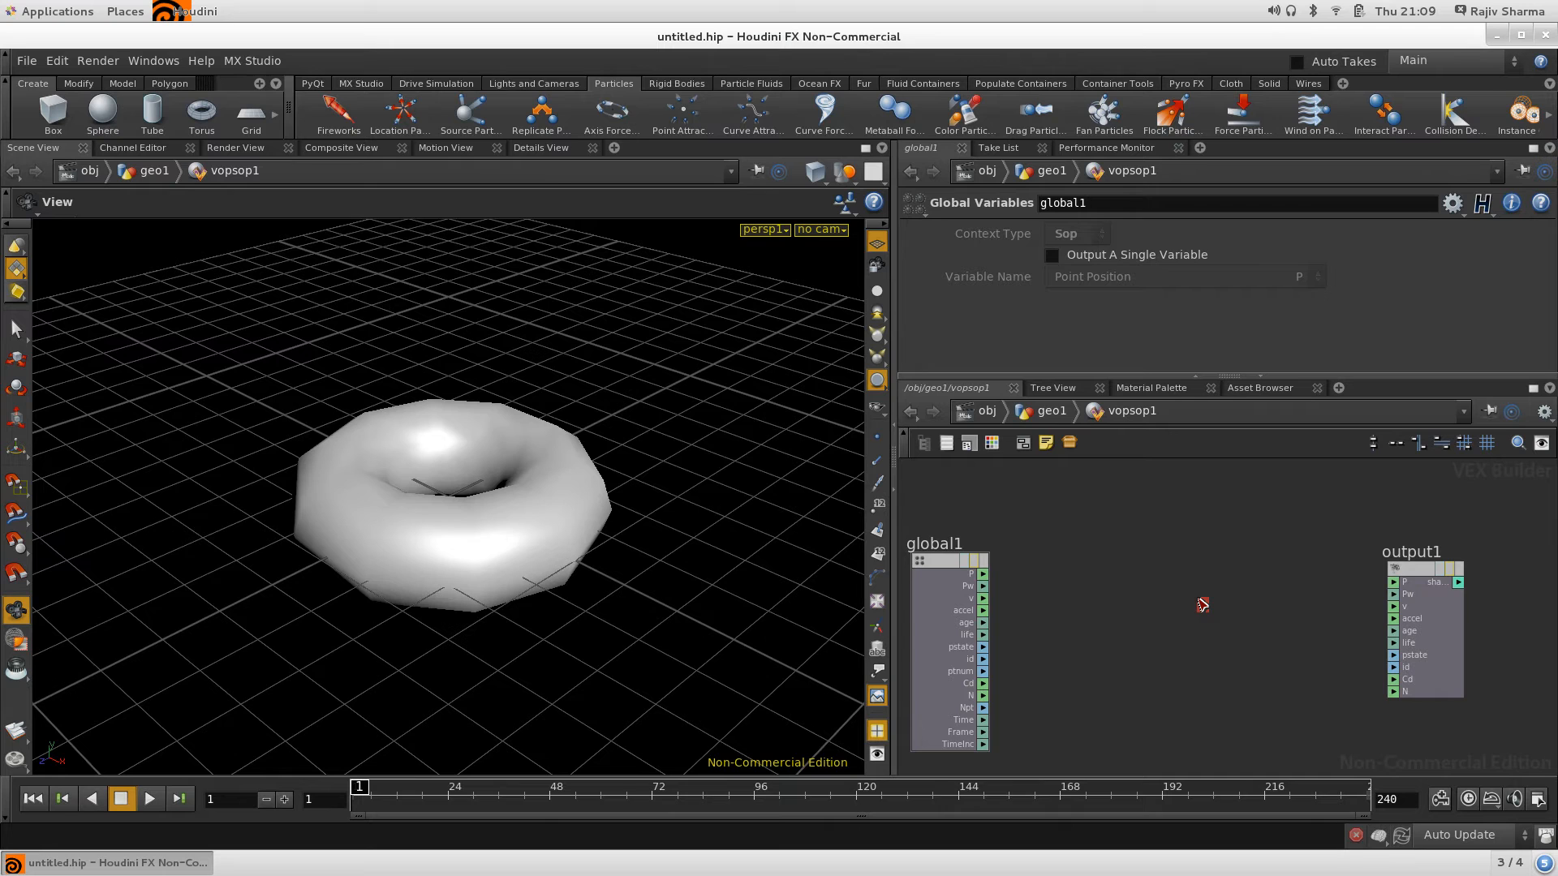
key("Tab")
type("Tur")
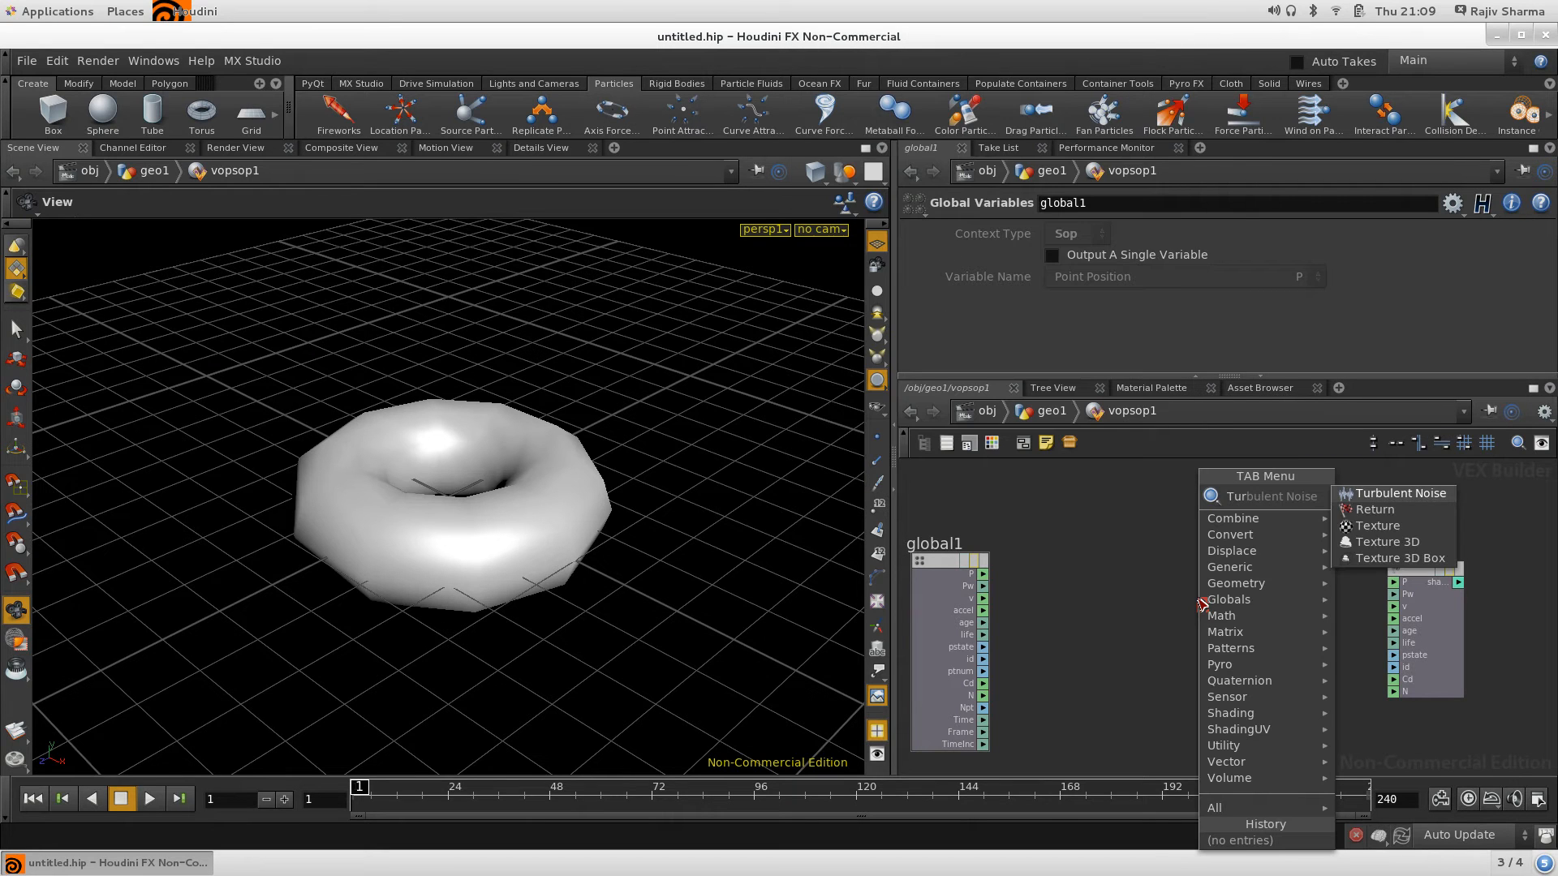
key("Return")
left_click(1201, 600)
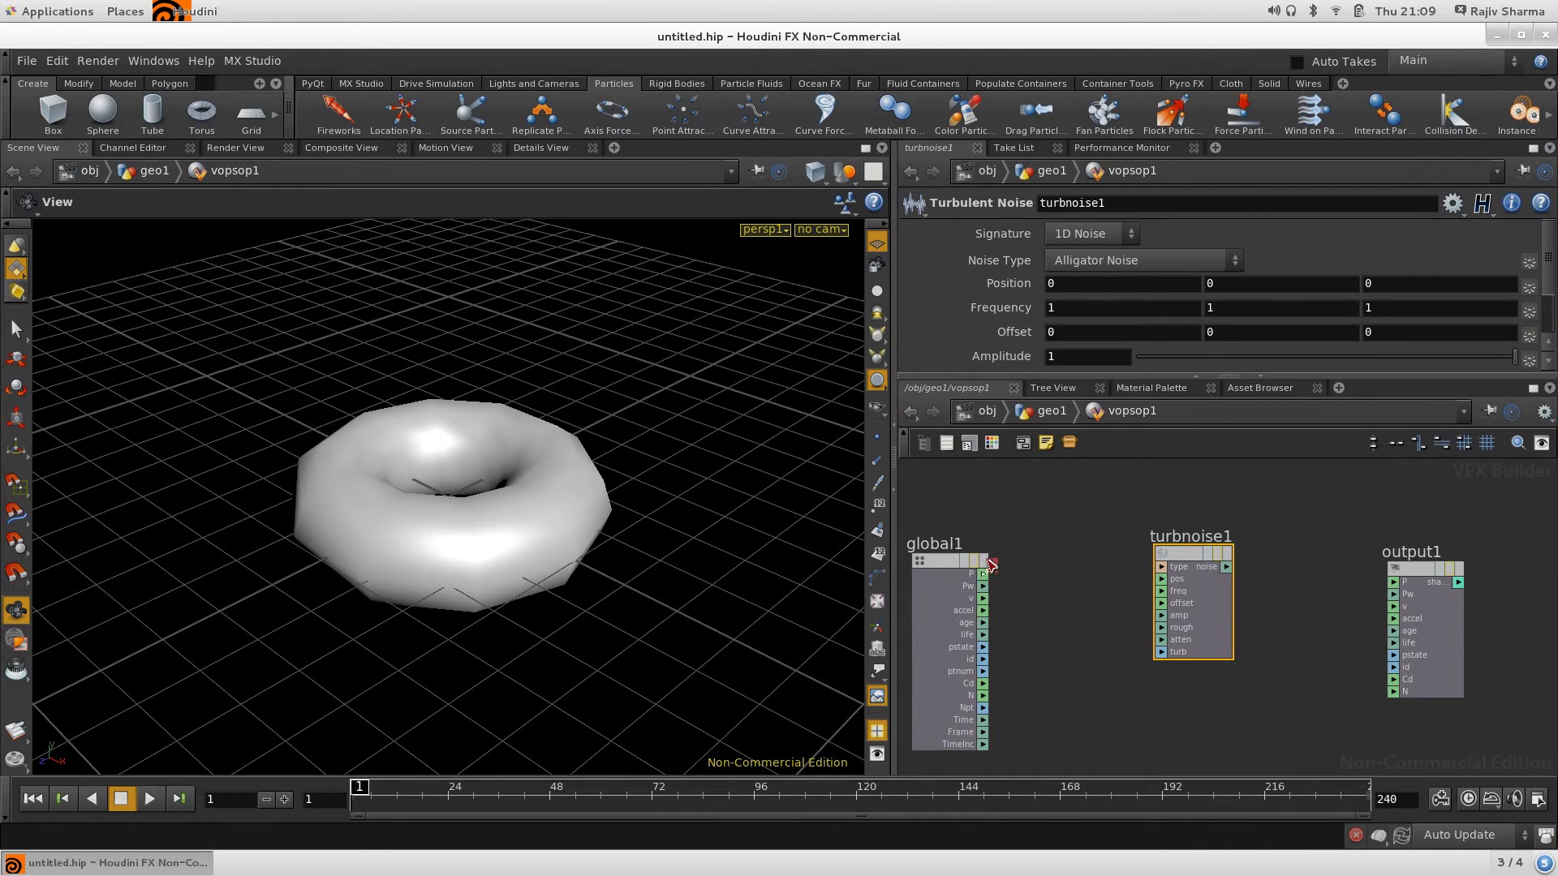
scroll(1081, 594, "up", 3)
middle_click_drag(1106, 532, 1117, 494)
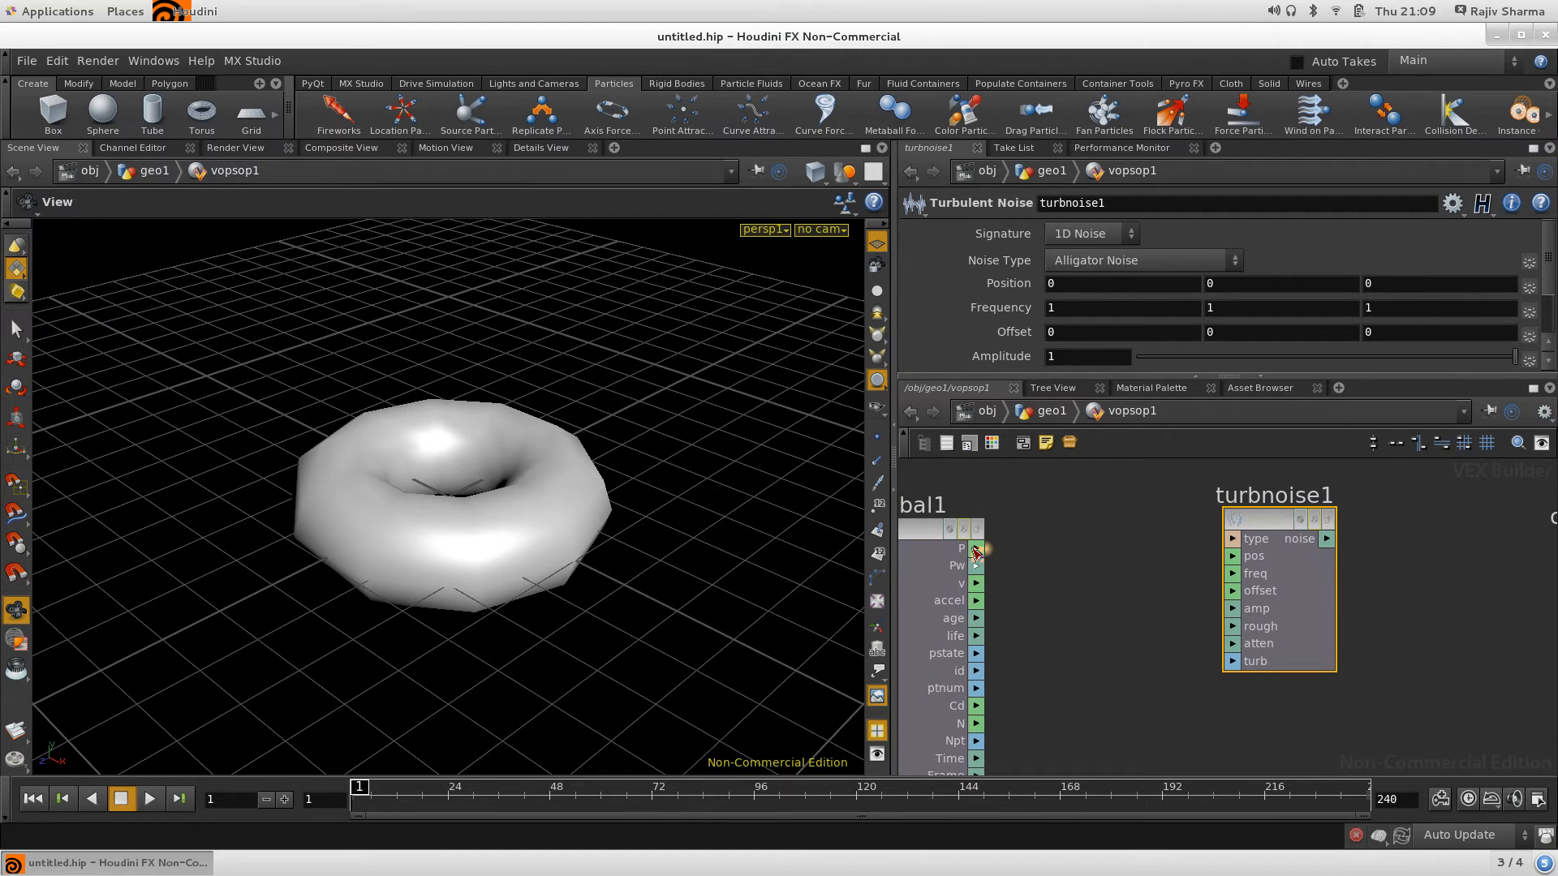
left_click_drag(1001, 557, 1232, 556)
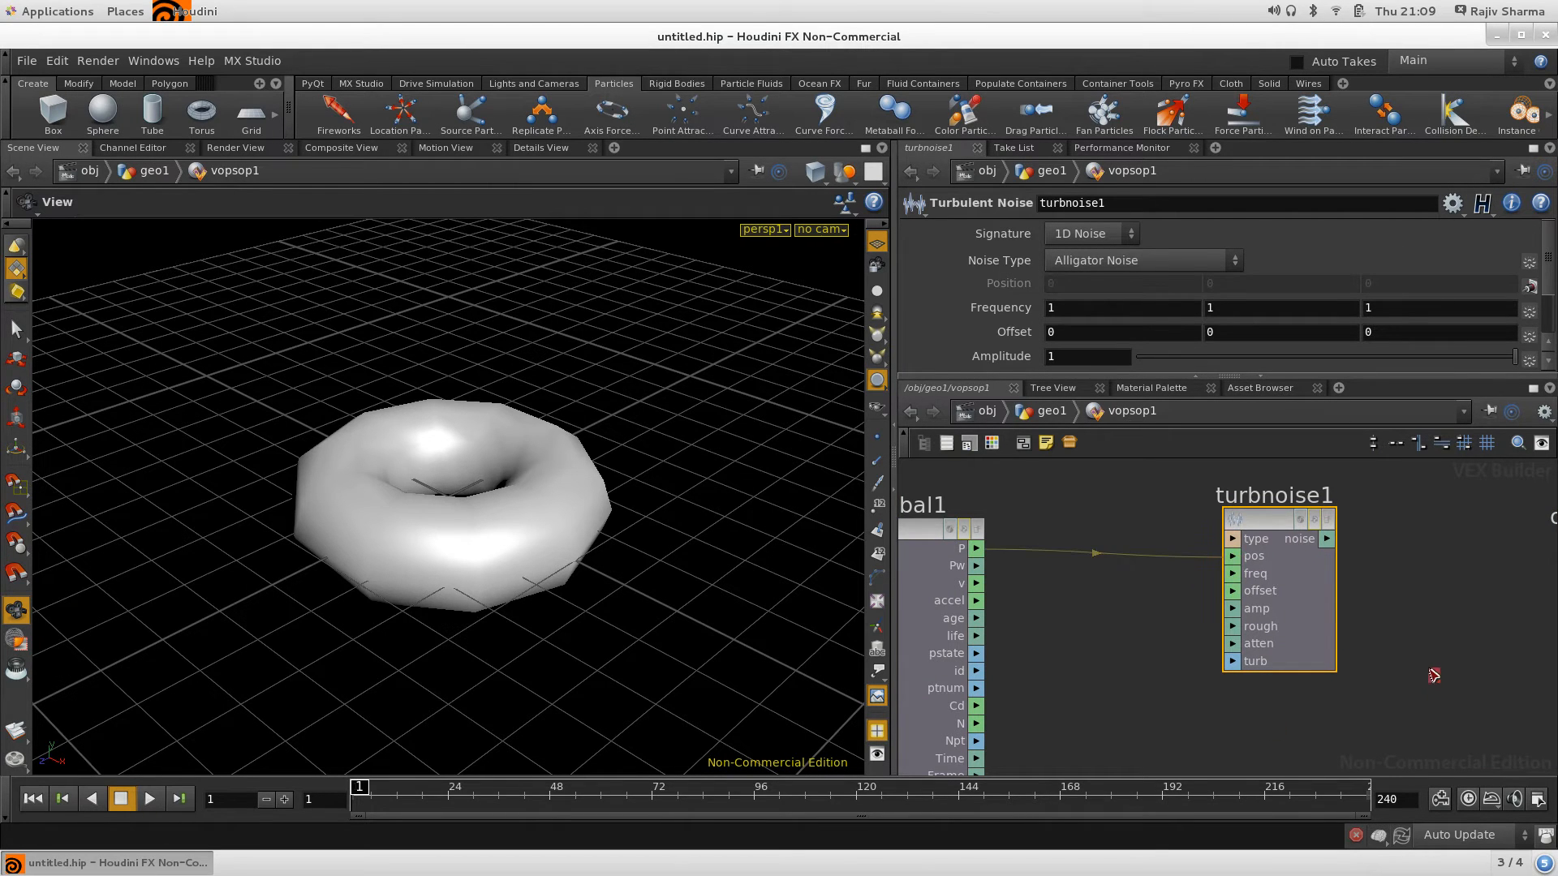
Add a Ramp Parameter node between turbnoise1 and output1
middle_click_drag(1433, 675, 1163, 673)
scroll(1163, 673, "down", 3)
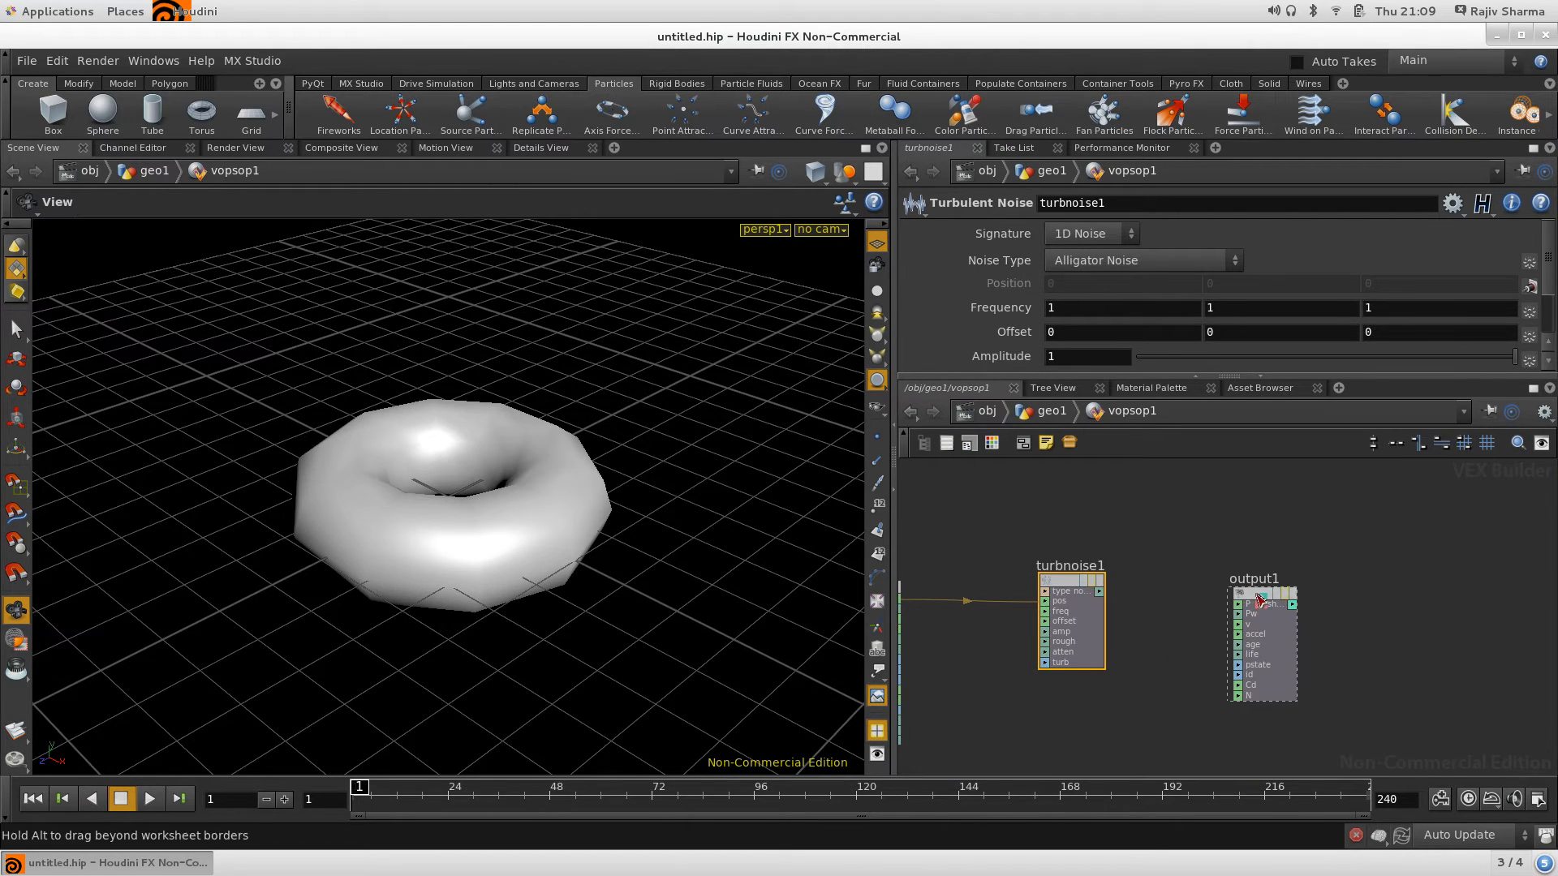
key("Tab")
type("ra")
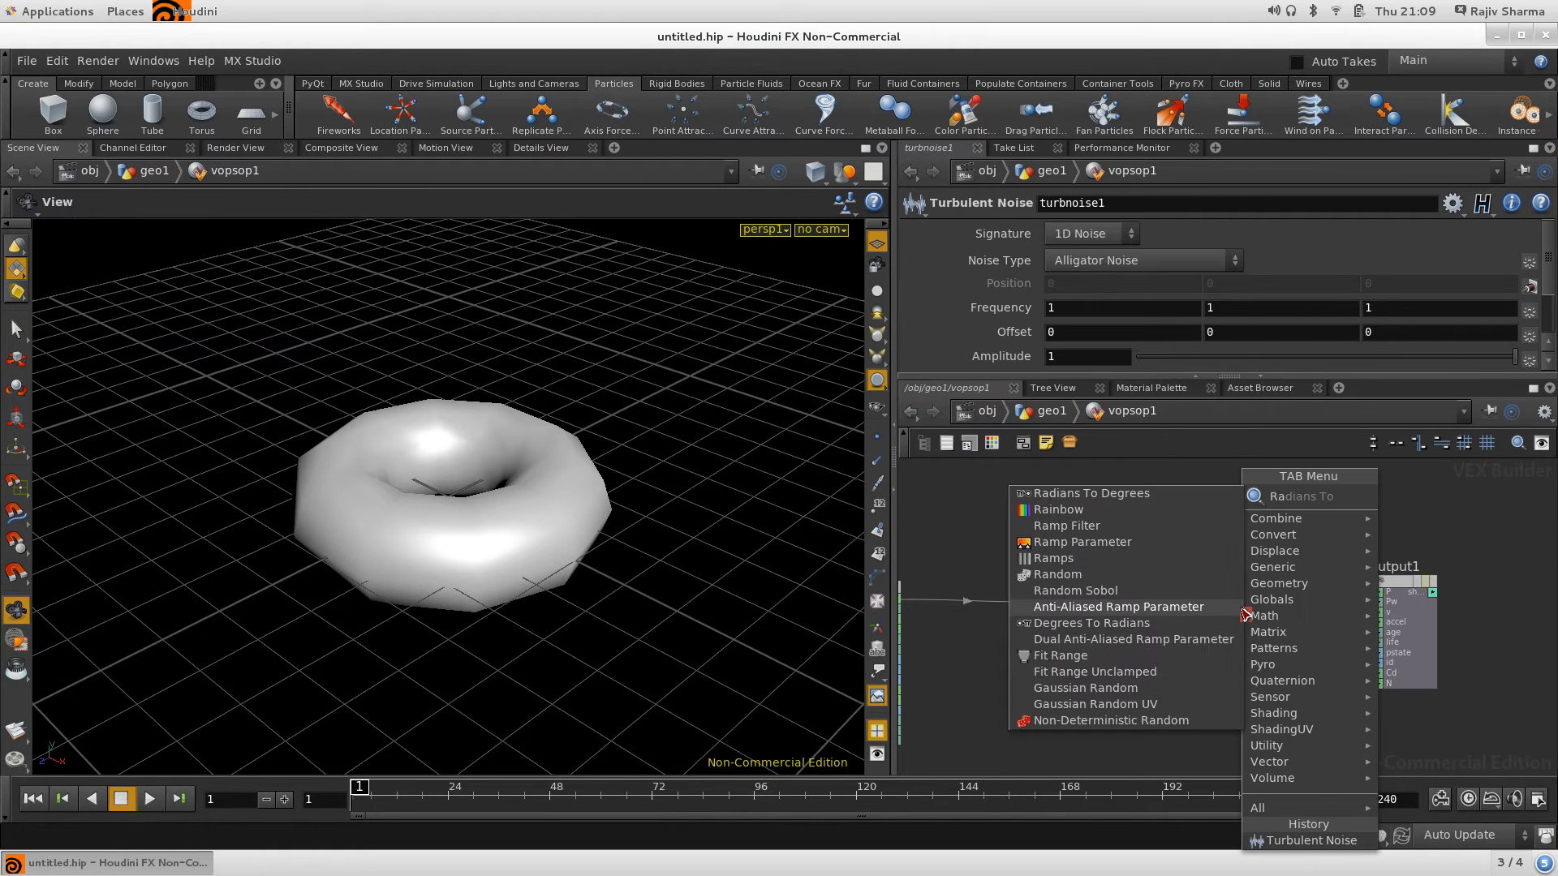
key("Down")
key("Down")
key("Up")
key("Up")
key("Up")
key("Up")
key("Up")
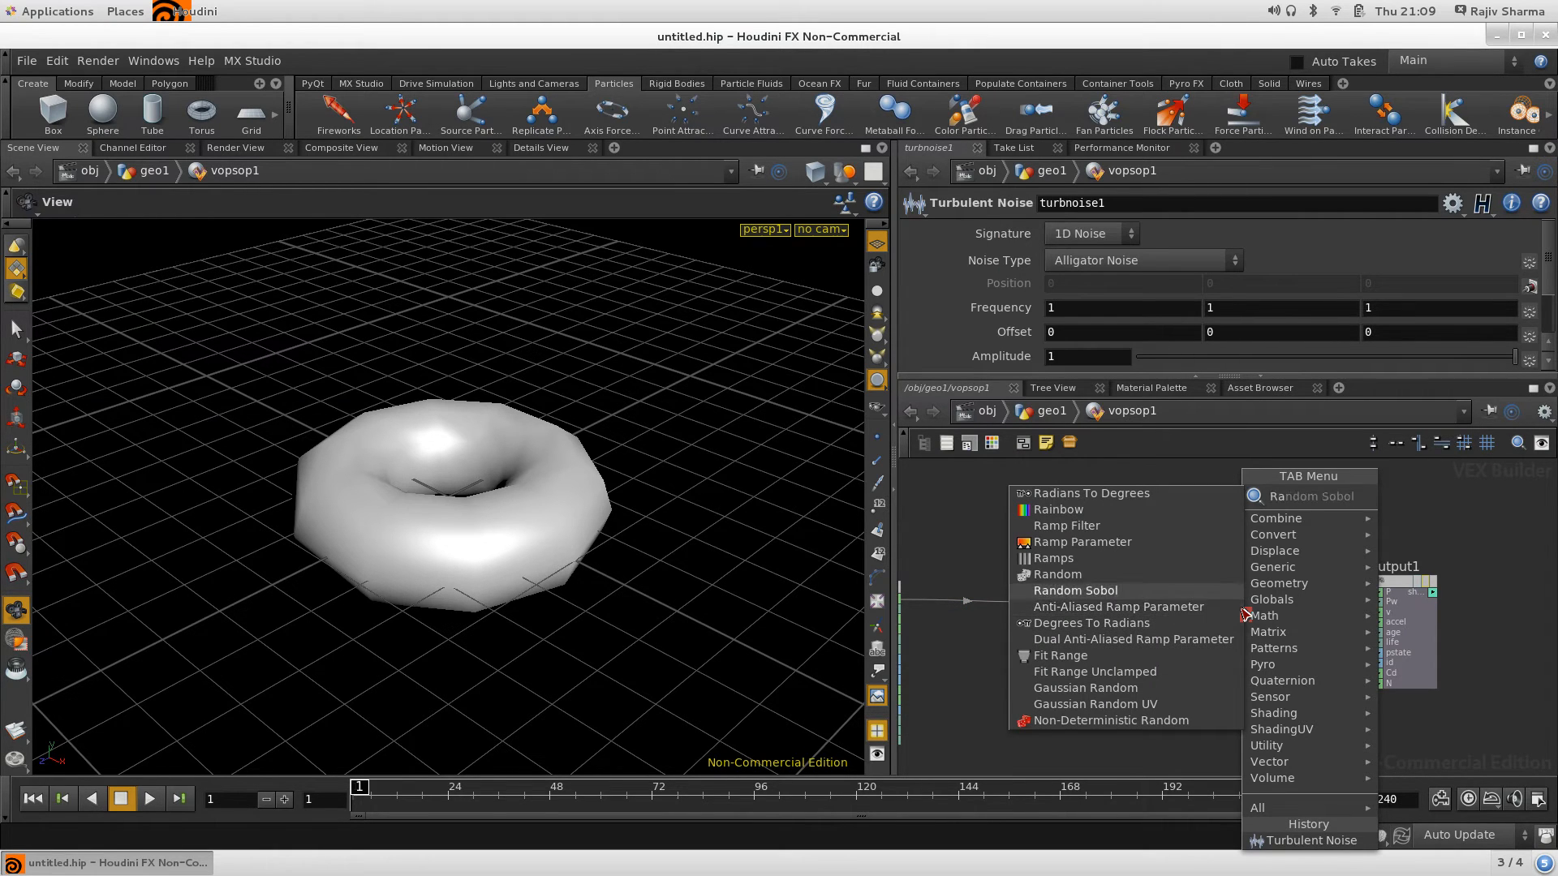
key("Return")
left_click(1245, 615)
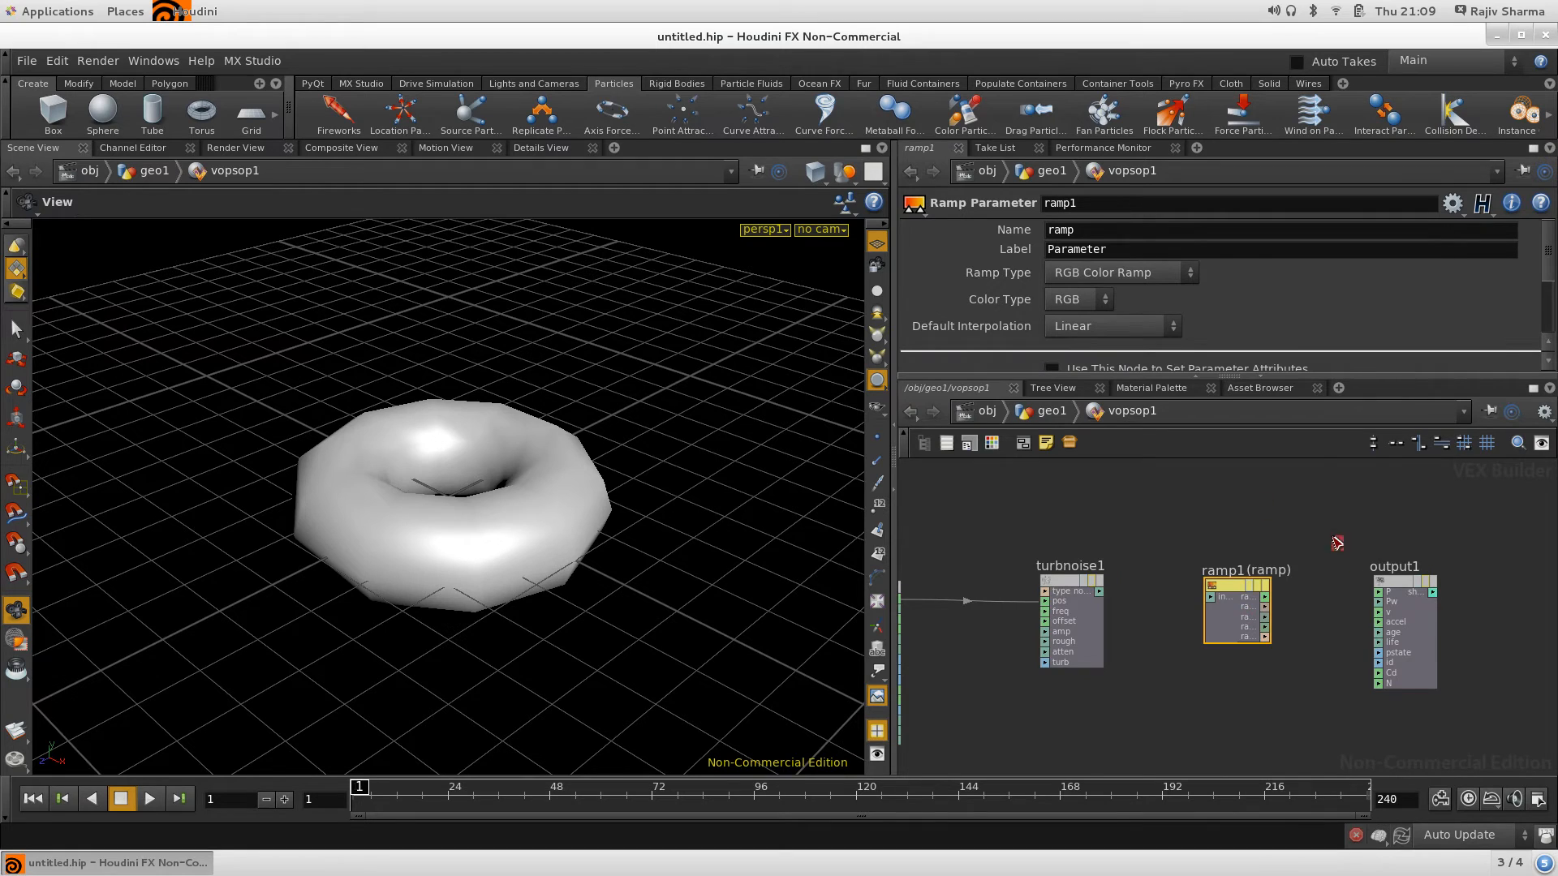
Wire turbnoise1's noise output into ramp1's input and ramp1's ramp output into output1's Cd
scroll(1302, 653, "up", 3)
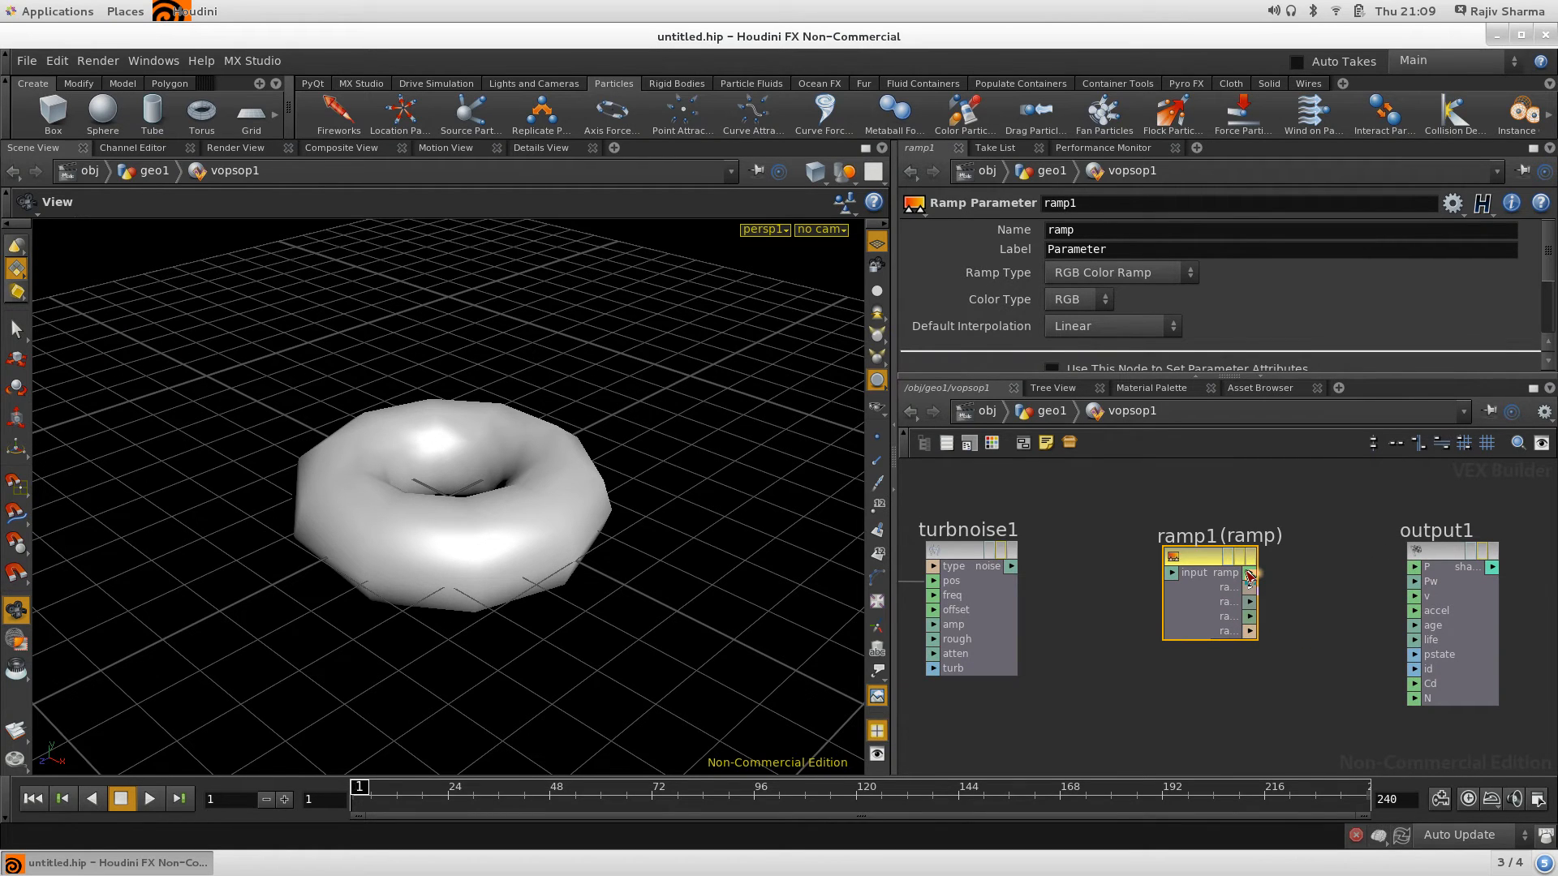
left_click_drag(1249, 573, 1414, 684)
left_click_drag(1011, 566, 1174, 583)
key("h")
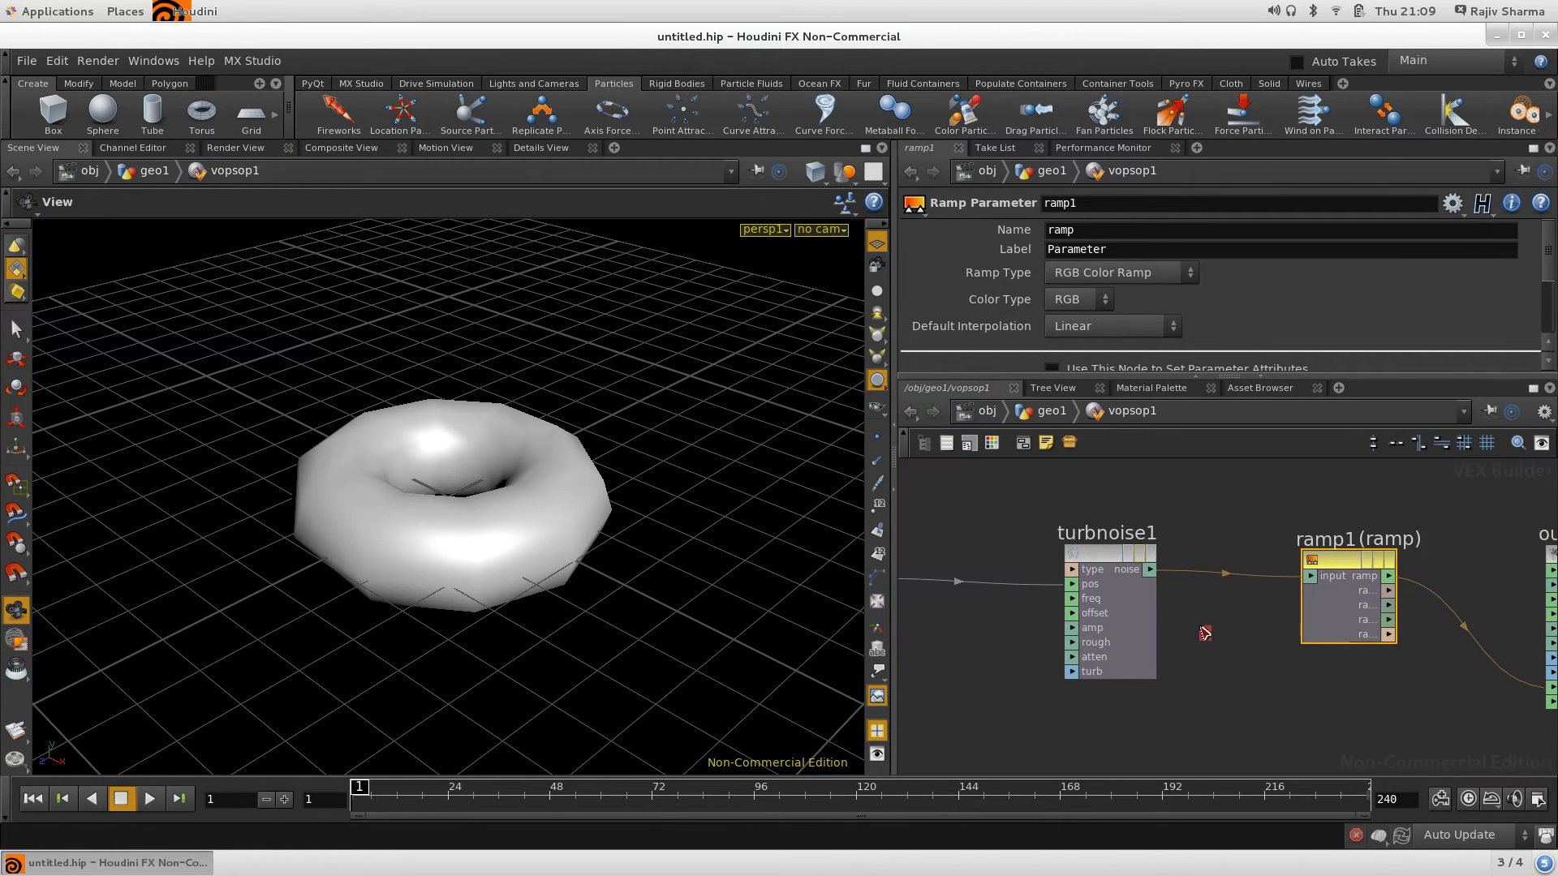
Return to the geo1 network and set the display to vopsop1 to inspect the coloured torus
left_click(1051, 411)
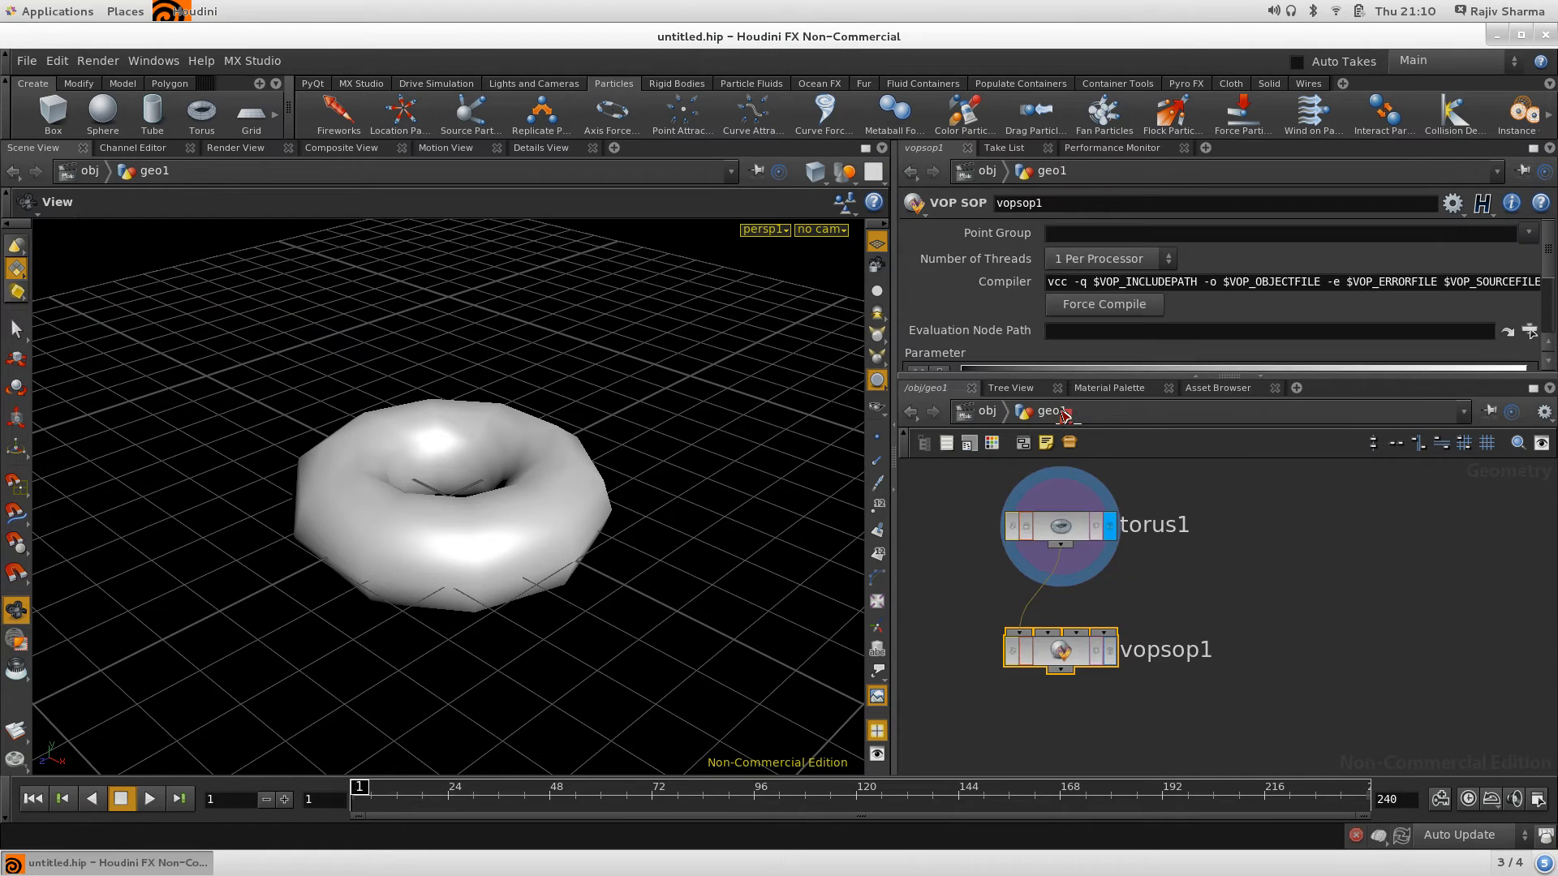
left_click(1109, 651)
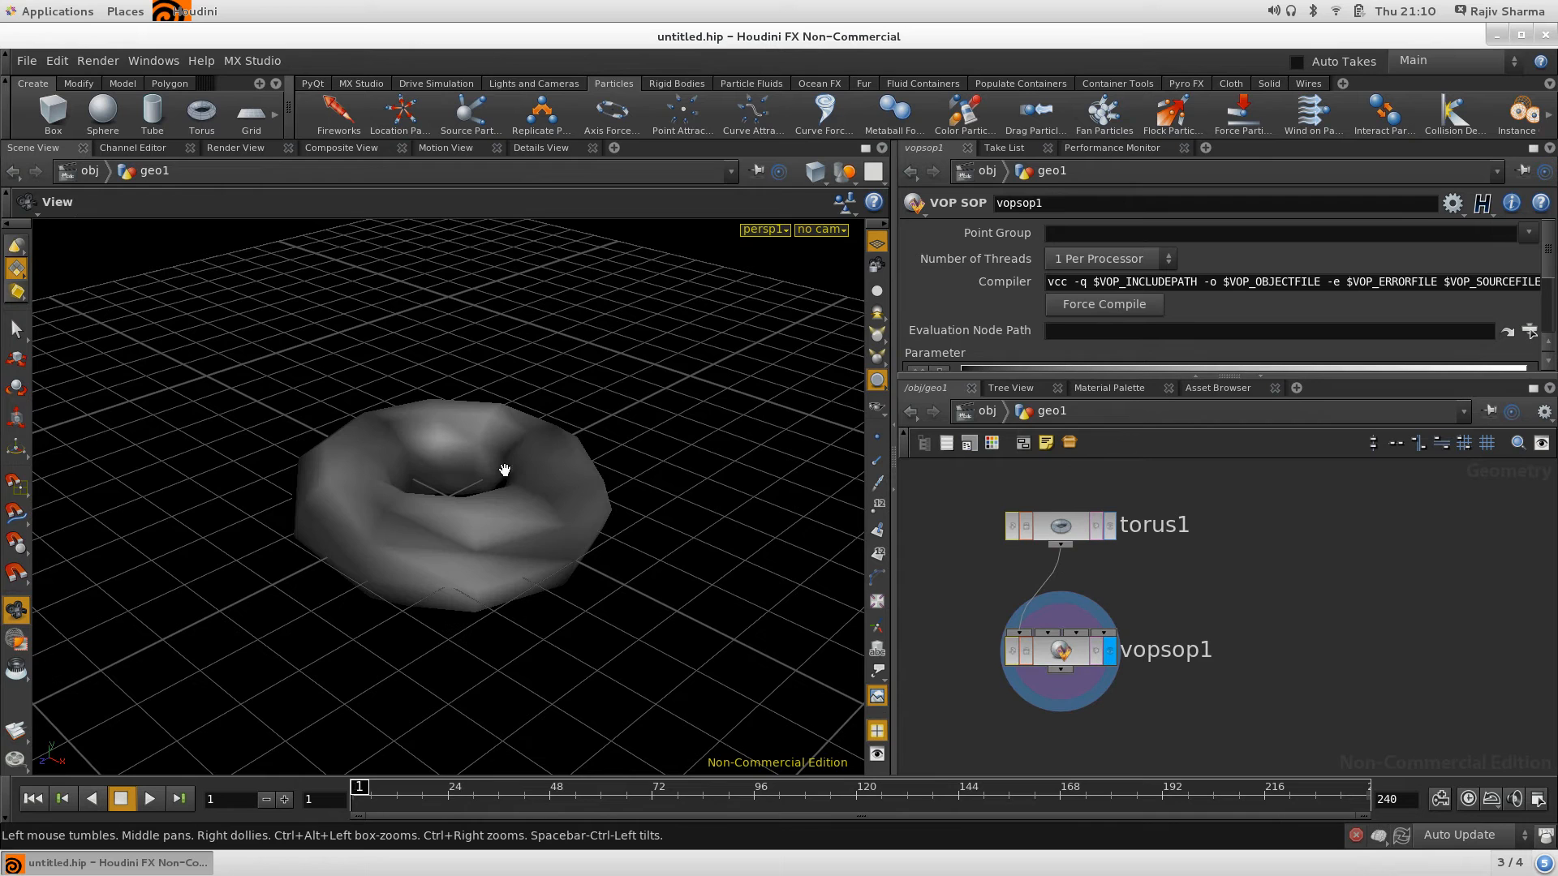
left_click_drag(470, 517, 855, 577)
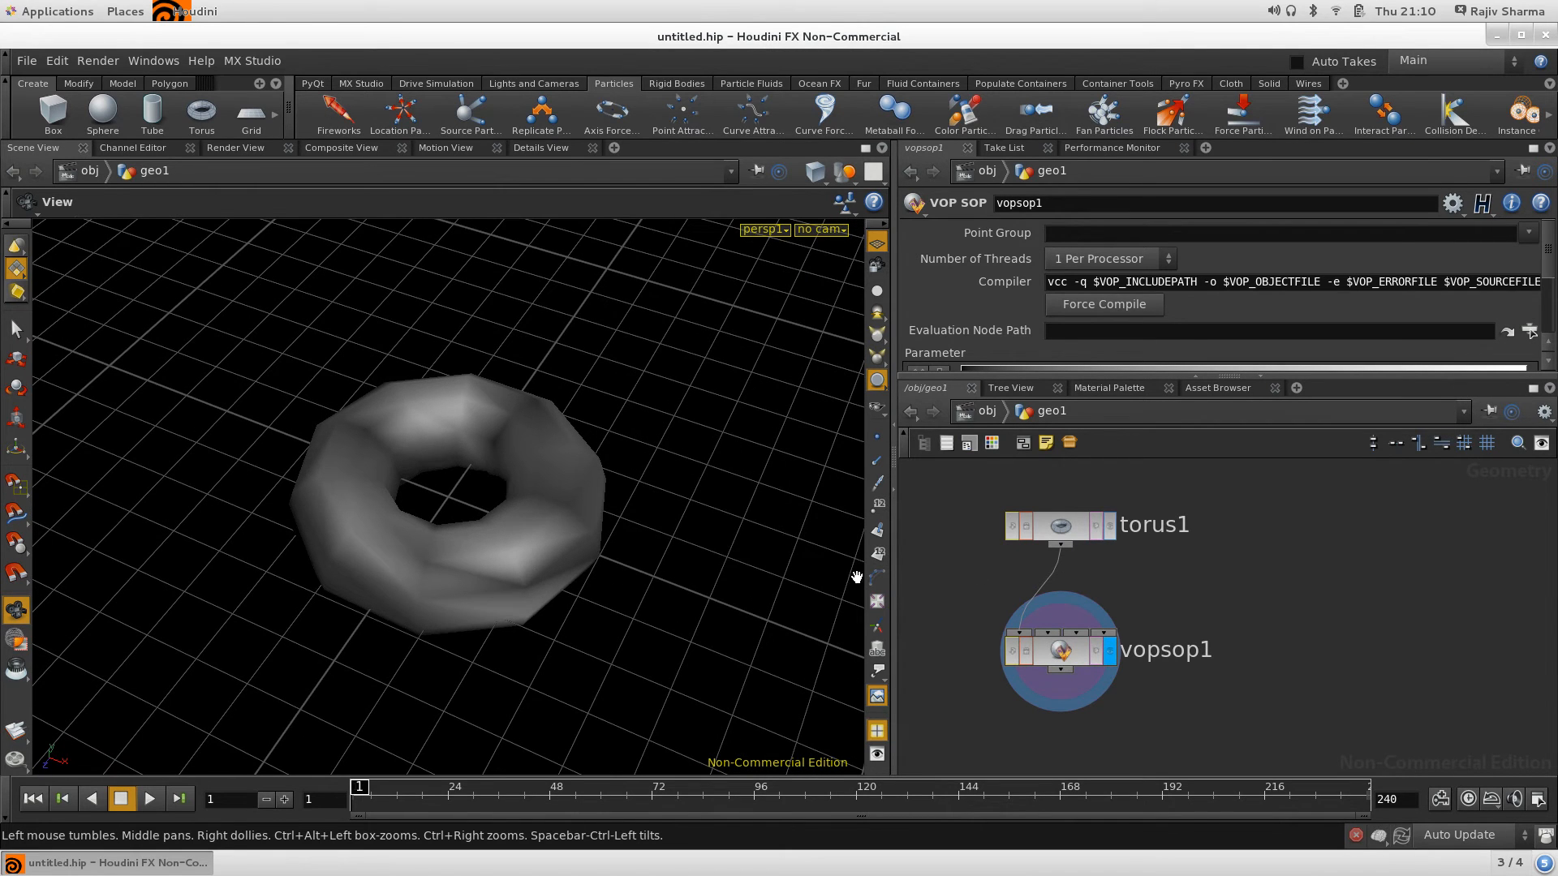
Set torus1's Rows and Columns to 50 each
left_click(1059, 529)
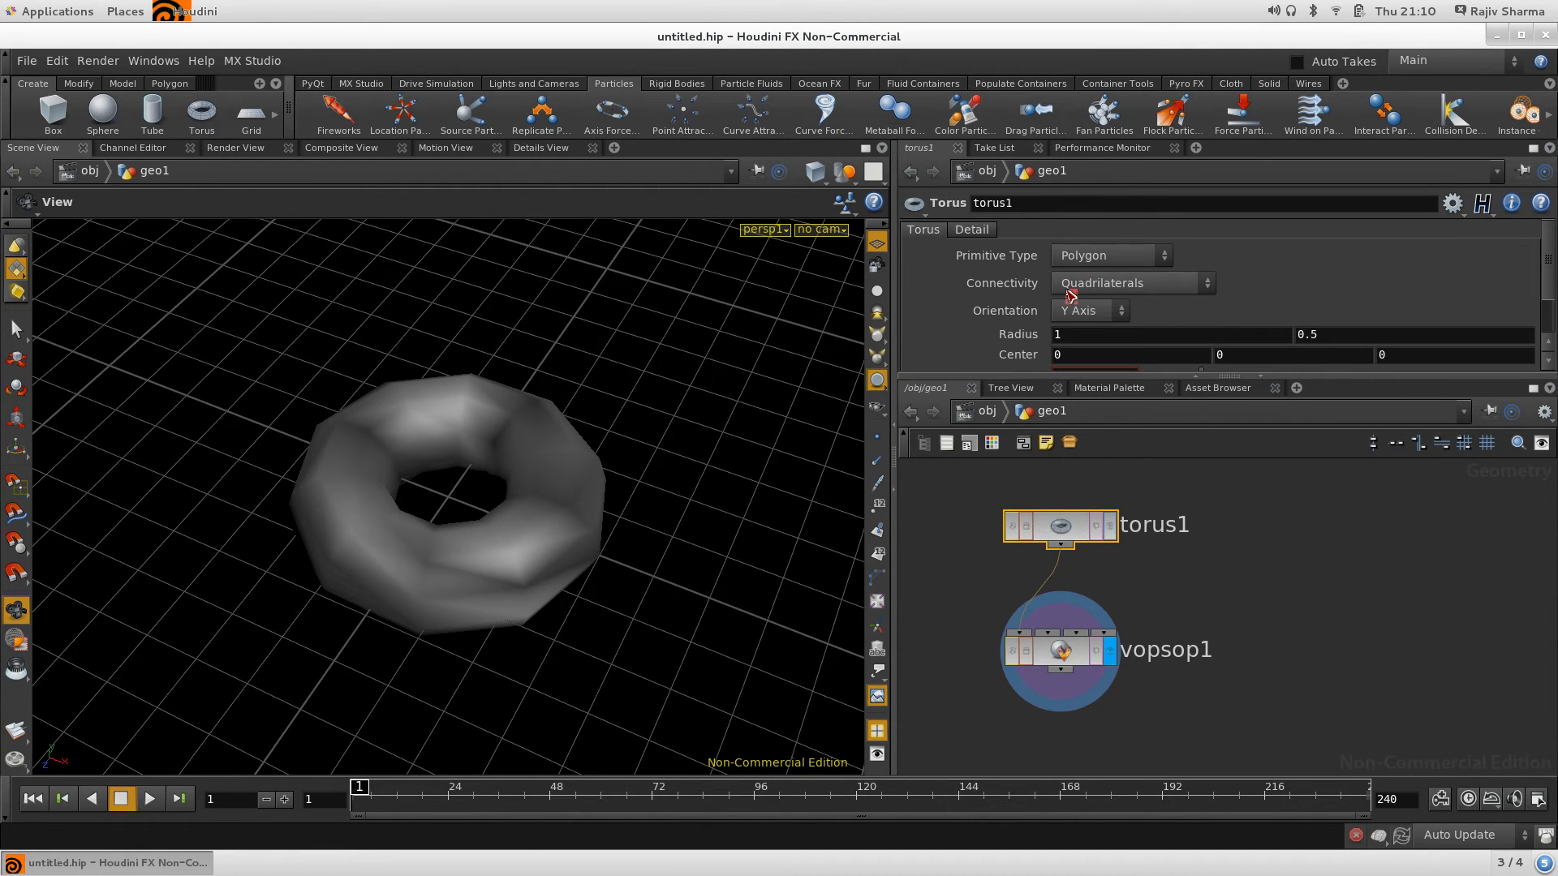
scroll(1191, 321, "down", 3)
double_click(1092, 318)
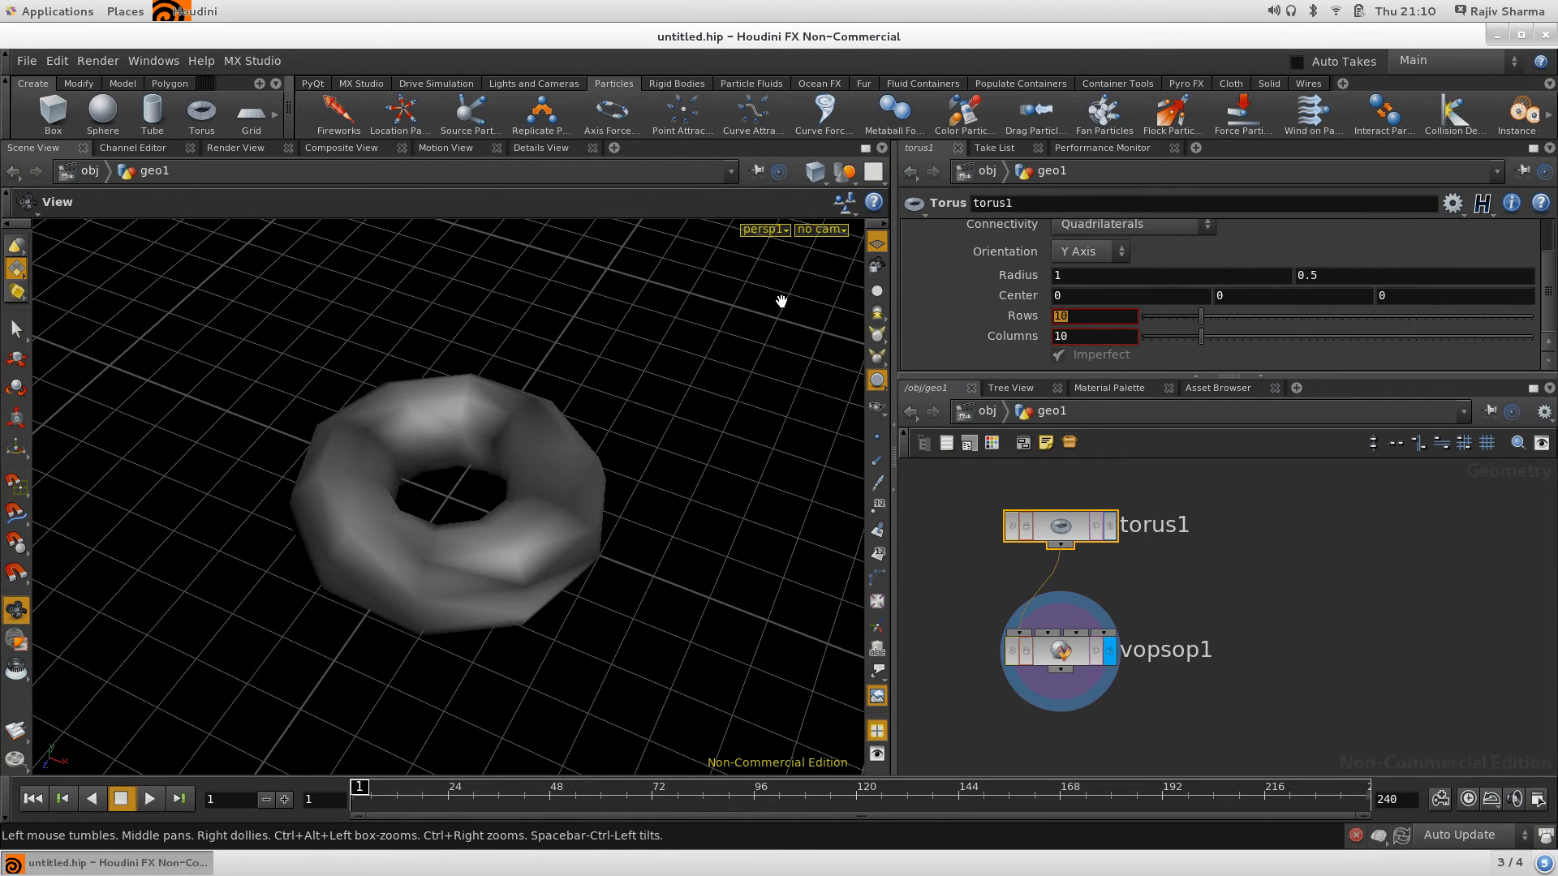
key("Tab")
type("50")
key("Return")
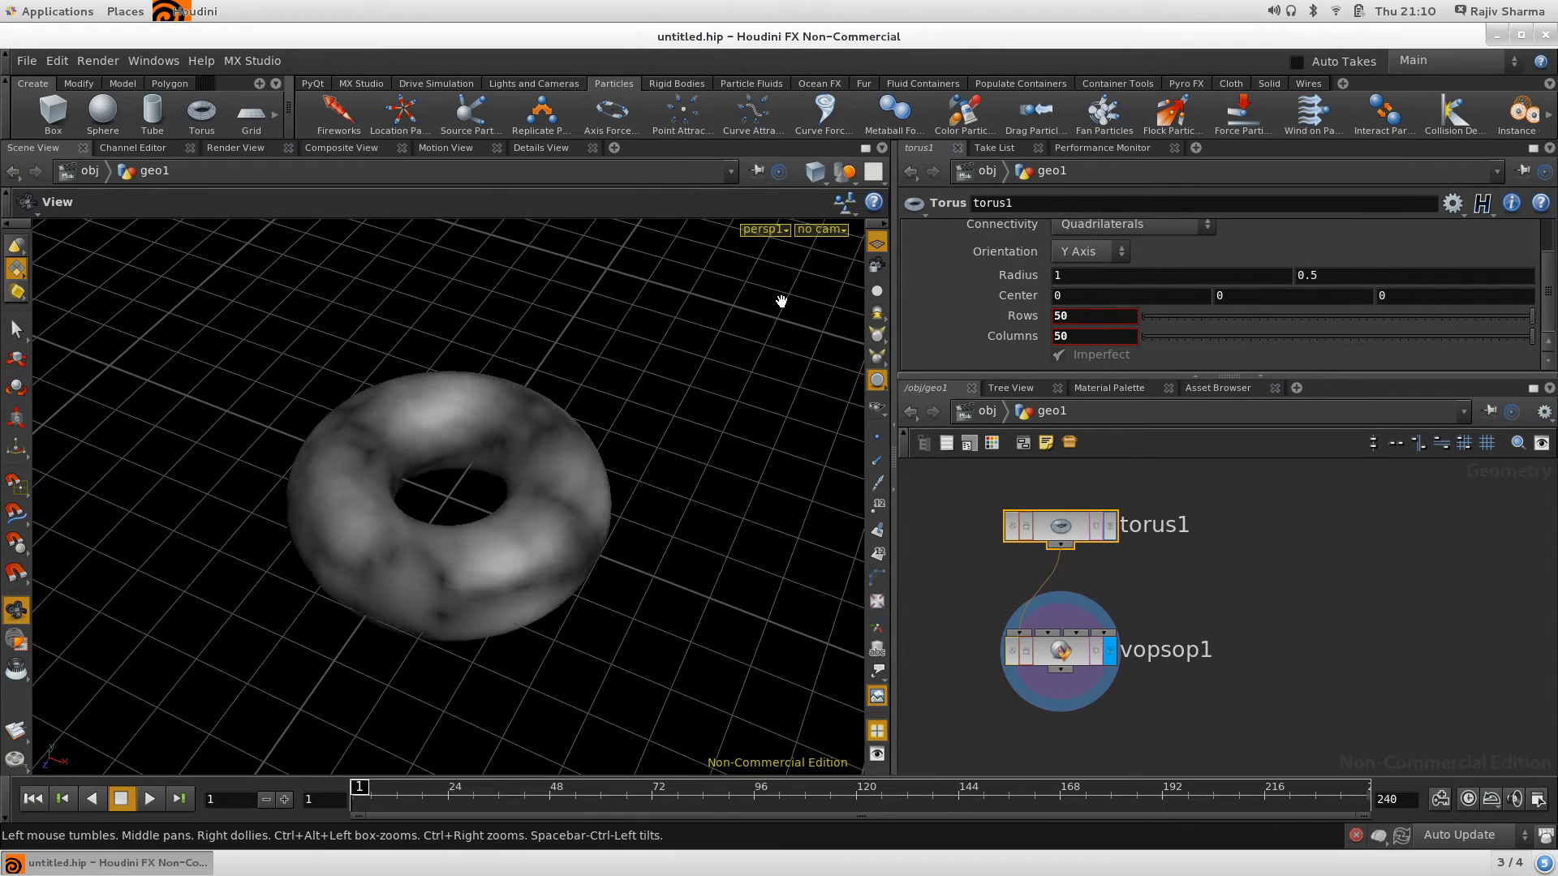
left_click(1230, 551)
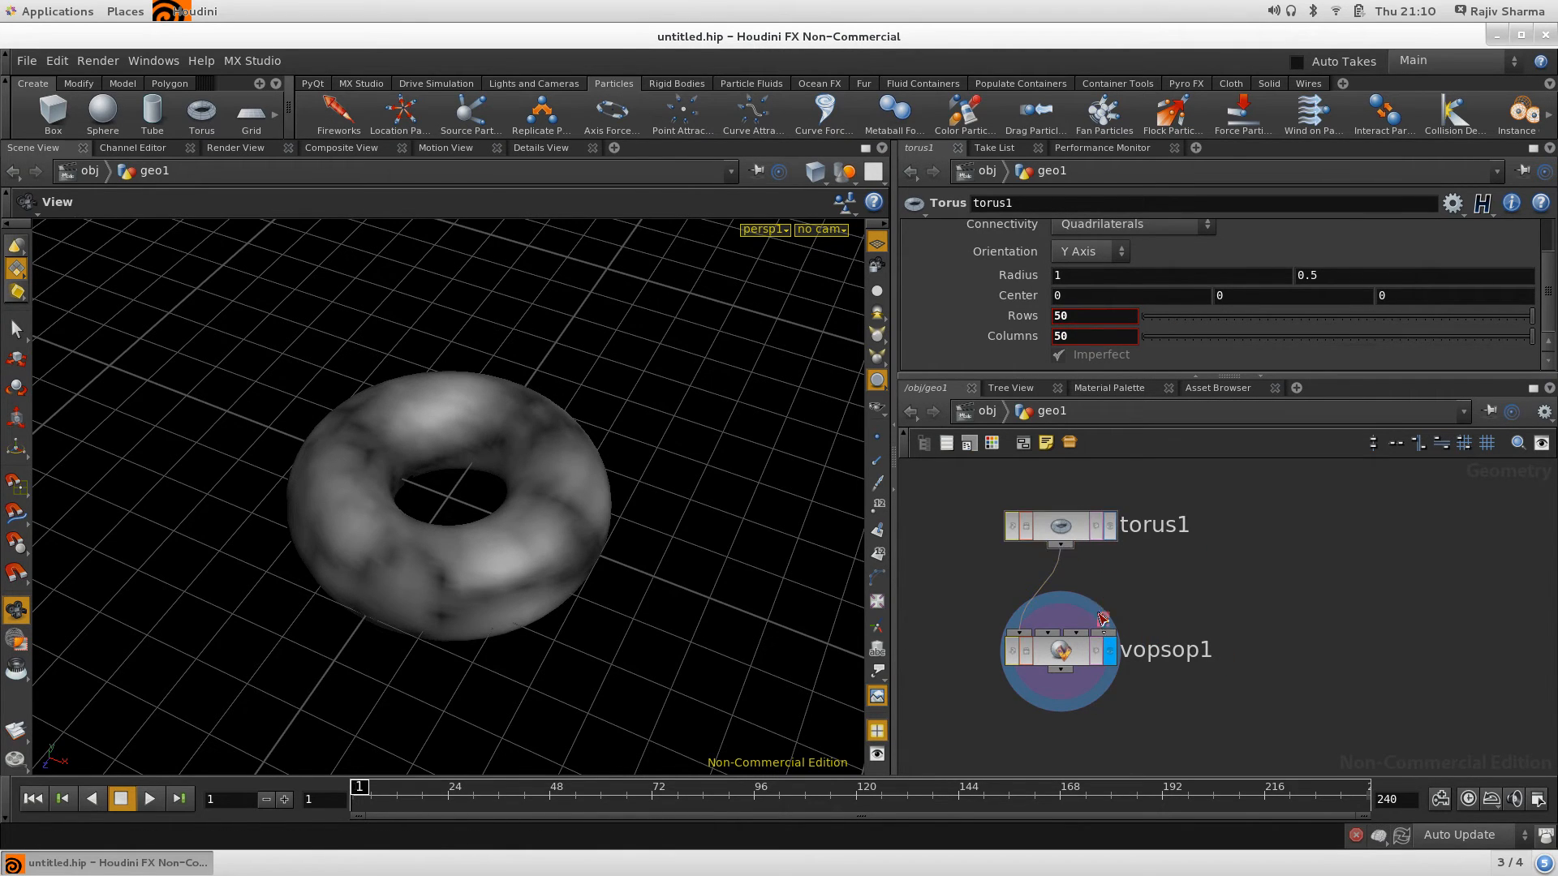
On vopsop1's colour ramp, move the white point to about 0.77 and the black point to about 0.25
left_click(1067, 650)
scroll(1105, 349, "down", 3)
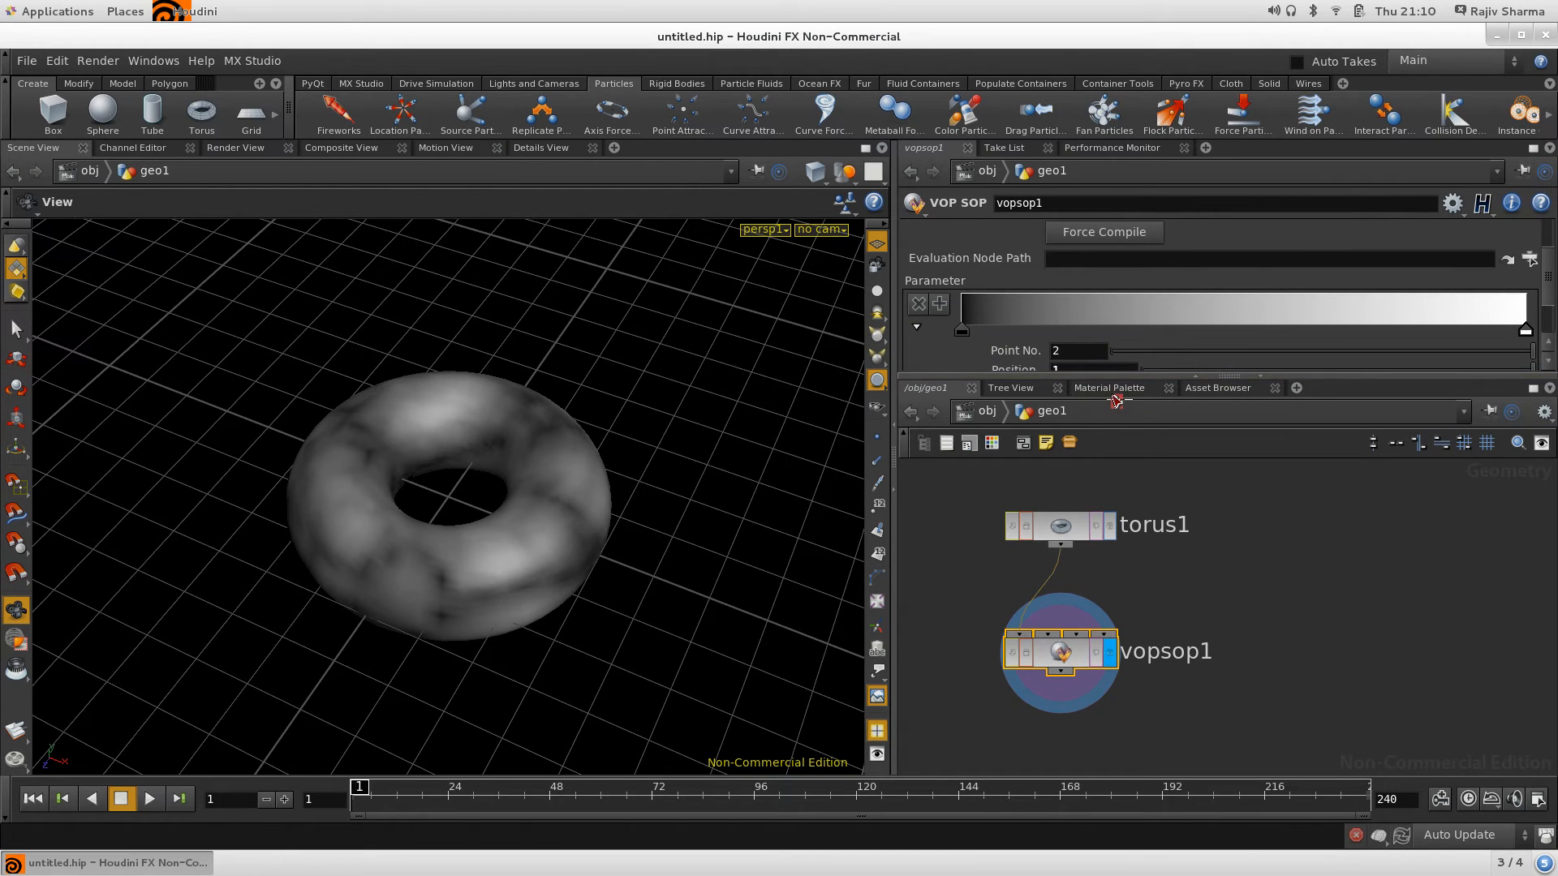
left_click_drag(1114, 376, 1200, 511)
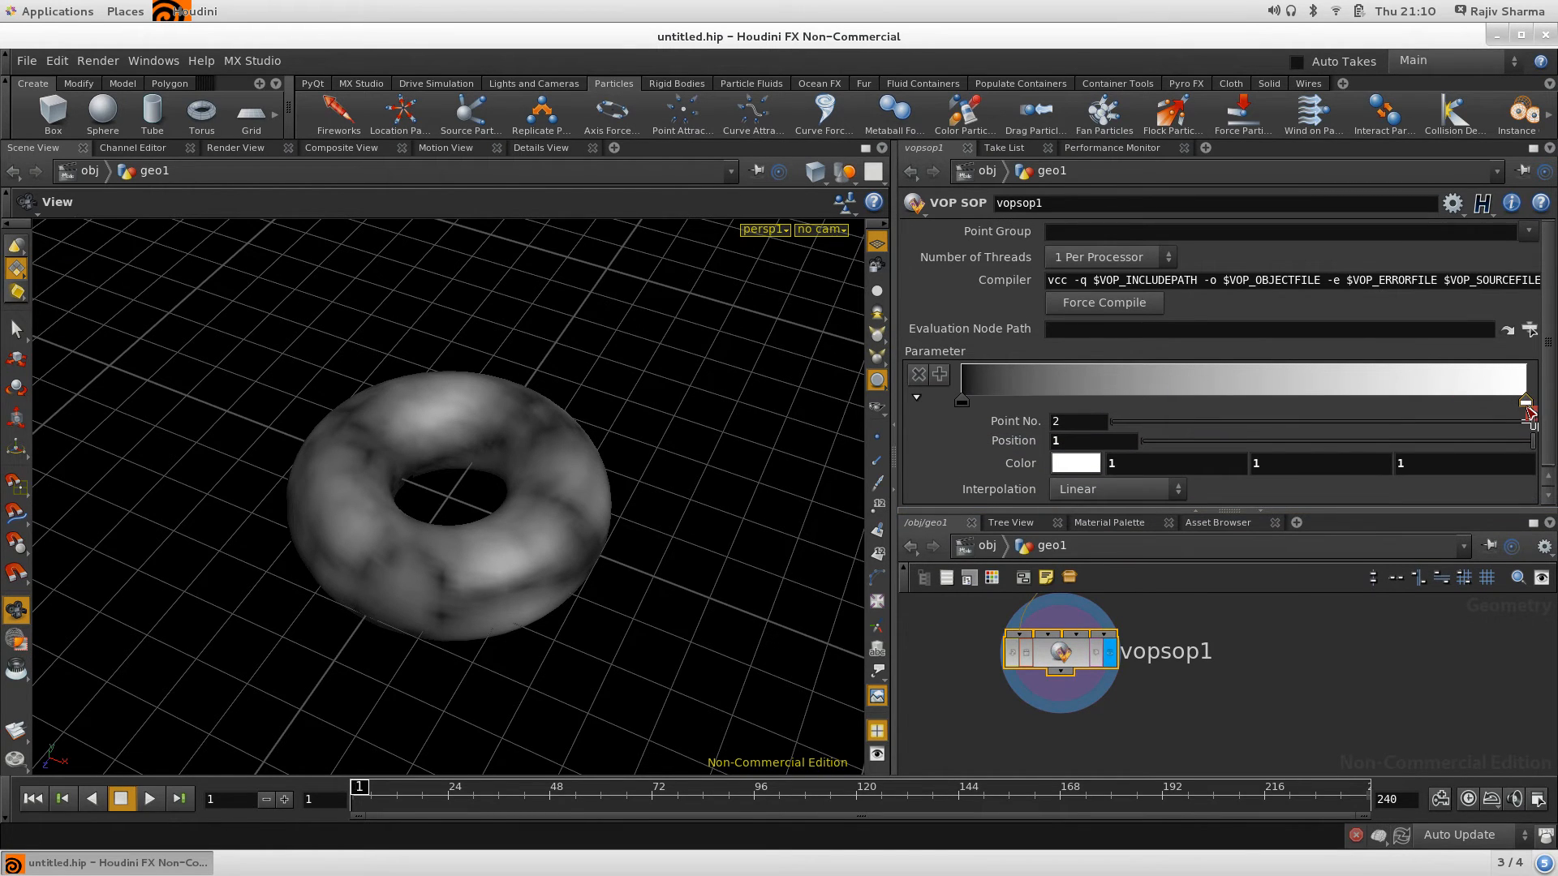
left_click_drag(1532, 410, 1400, 406)
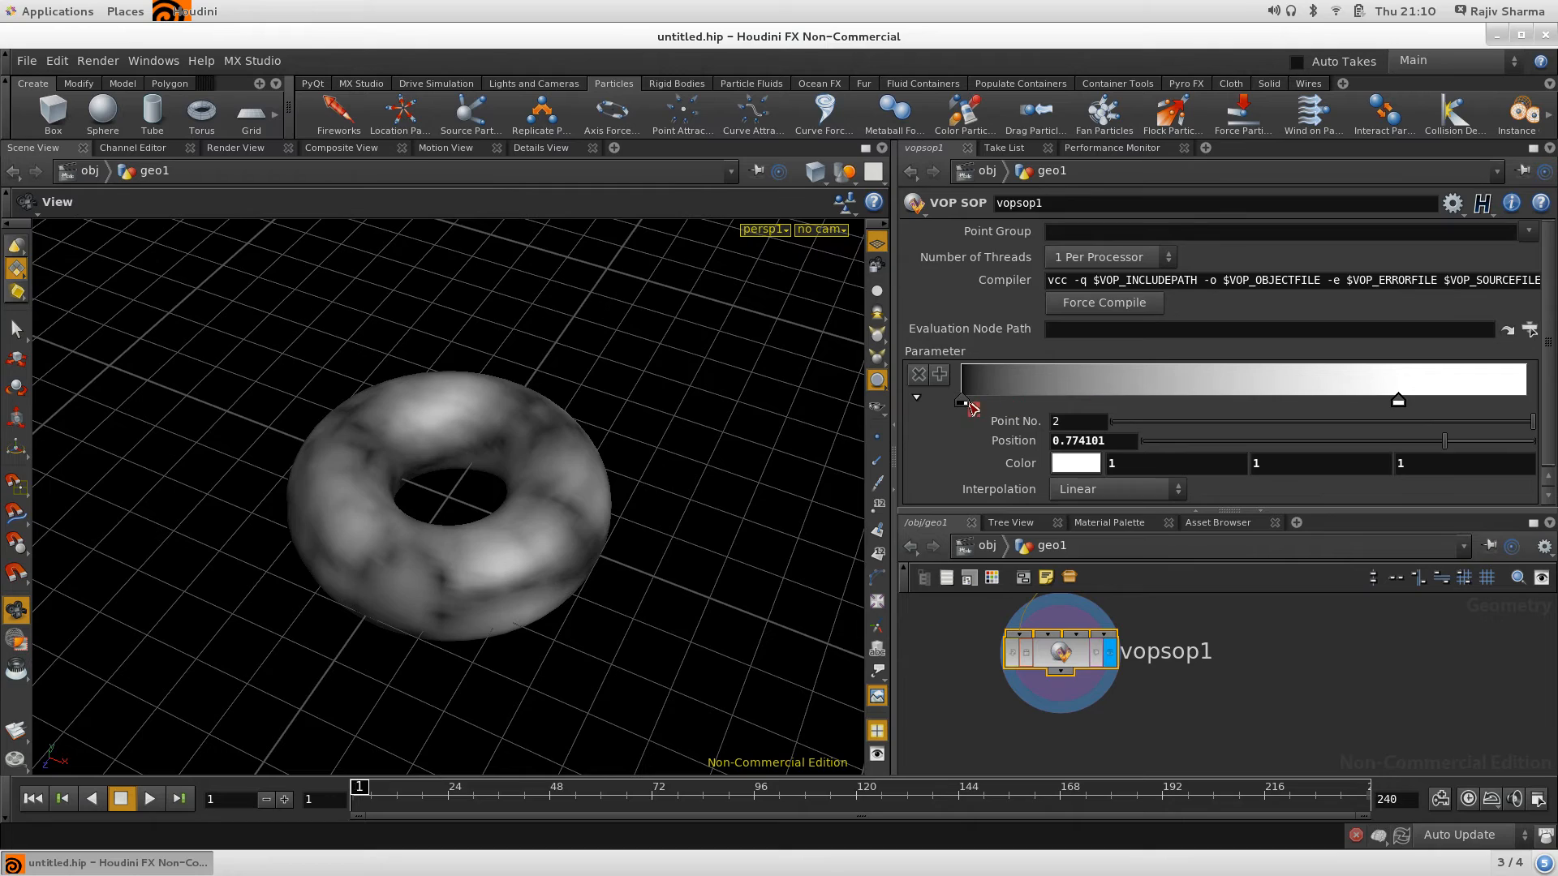
mouse_move(962, 401)
left_mouse_down()
mouse_move(1172, 411)
mouse_move(1106, 403)
left_mouse_up()
left_click_drag(487, 514, 520, 570)
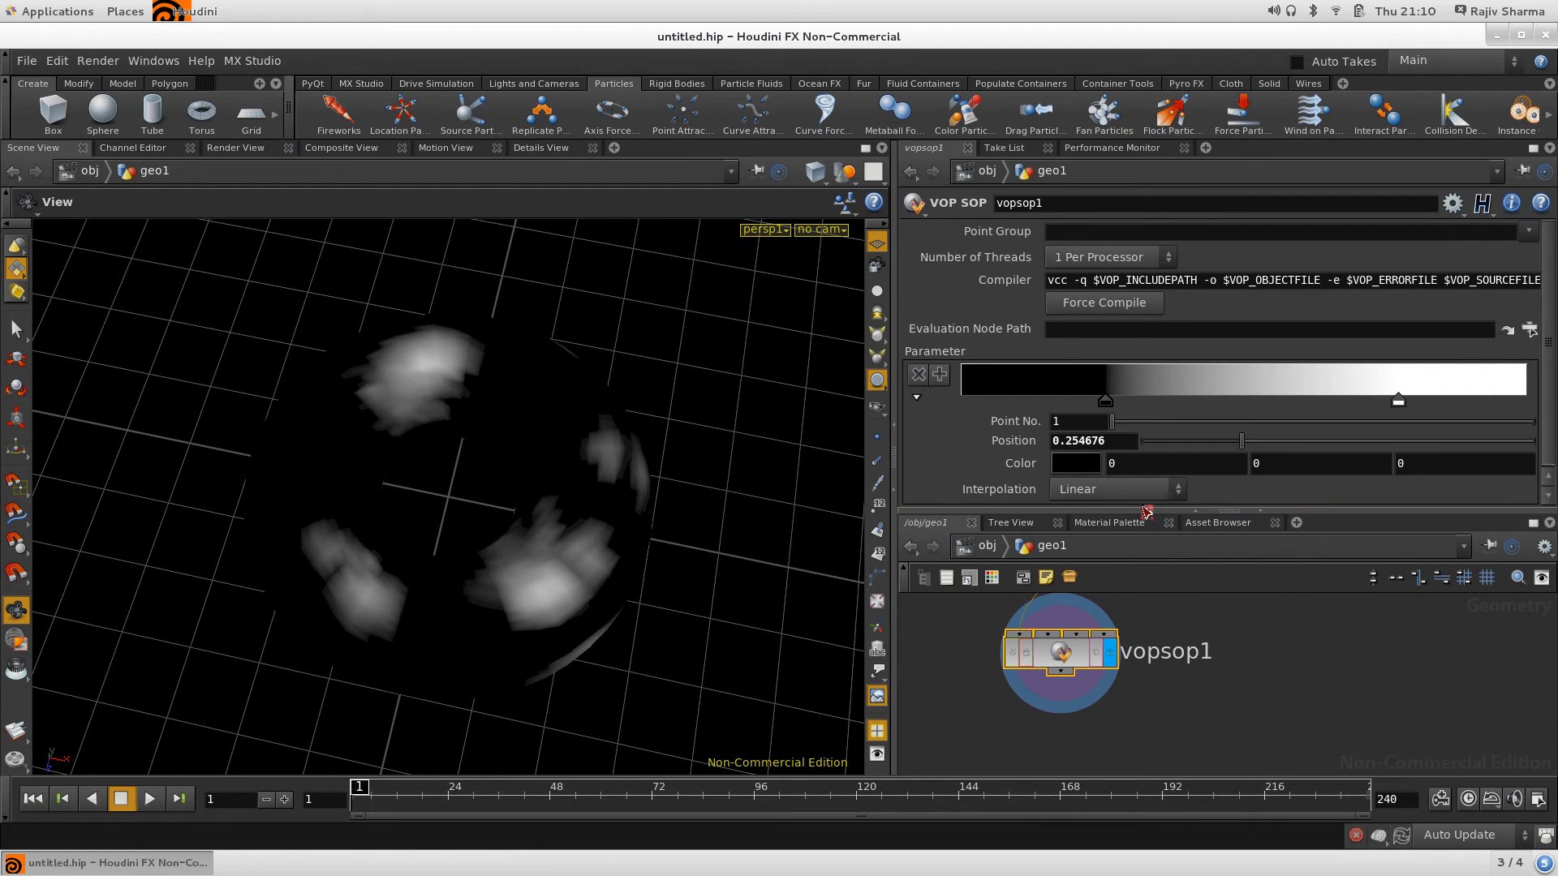
Enlarge the network area again and add a Delete node below vopsop1
left_click_drag(1146, 511, 1146, 433)
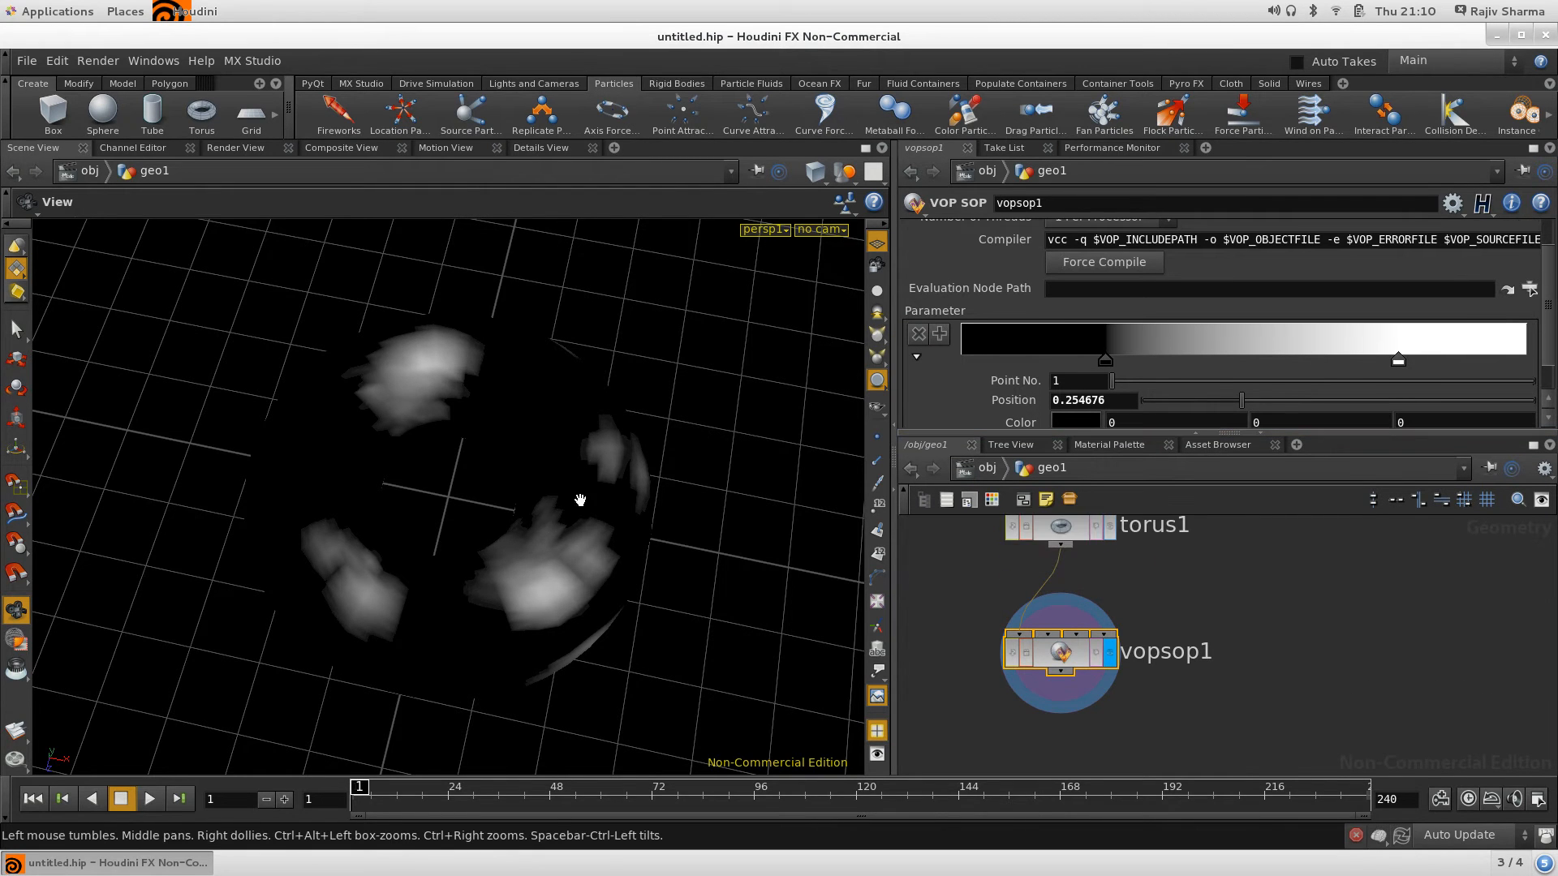
mouse_move(1237, 690)
middle_mouse_down()
mouse_move(1308, 671)
mouse_move(1347, 709)
mouse_move(1223, 702)
middle_mouse_up()
middle_click_drag(1033, 722, 1007, 640)
left_click(1016, 660)
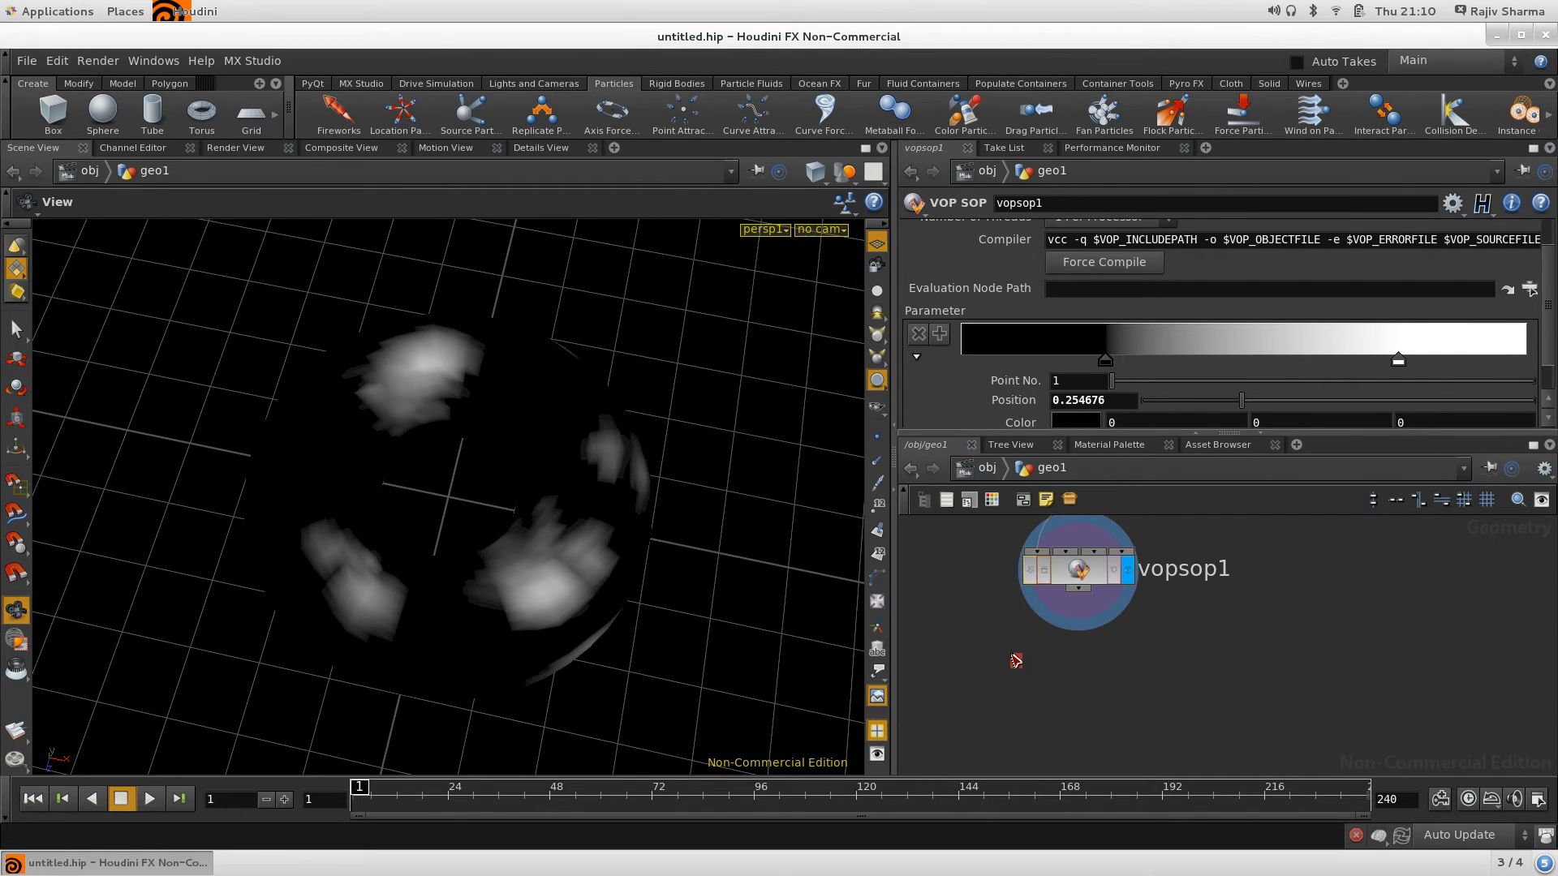
key("Tab")
type("de")
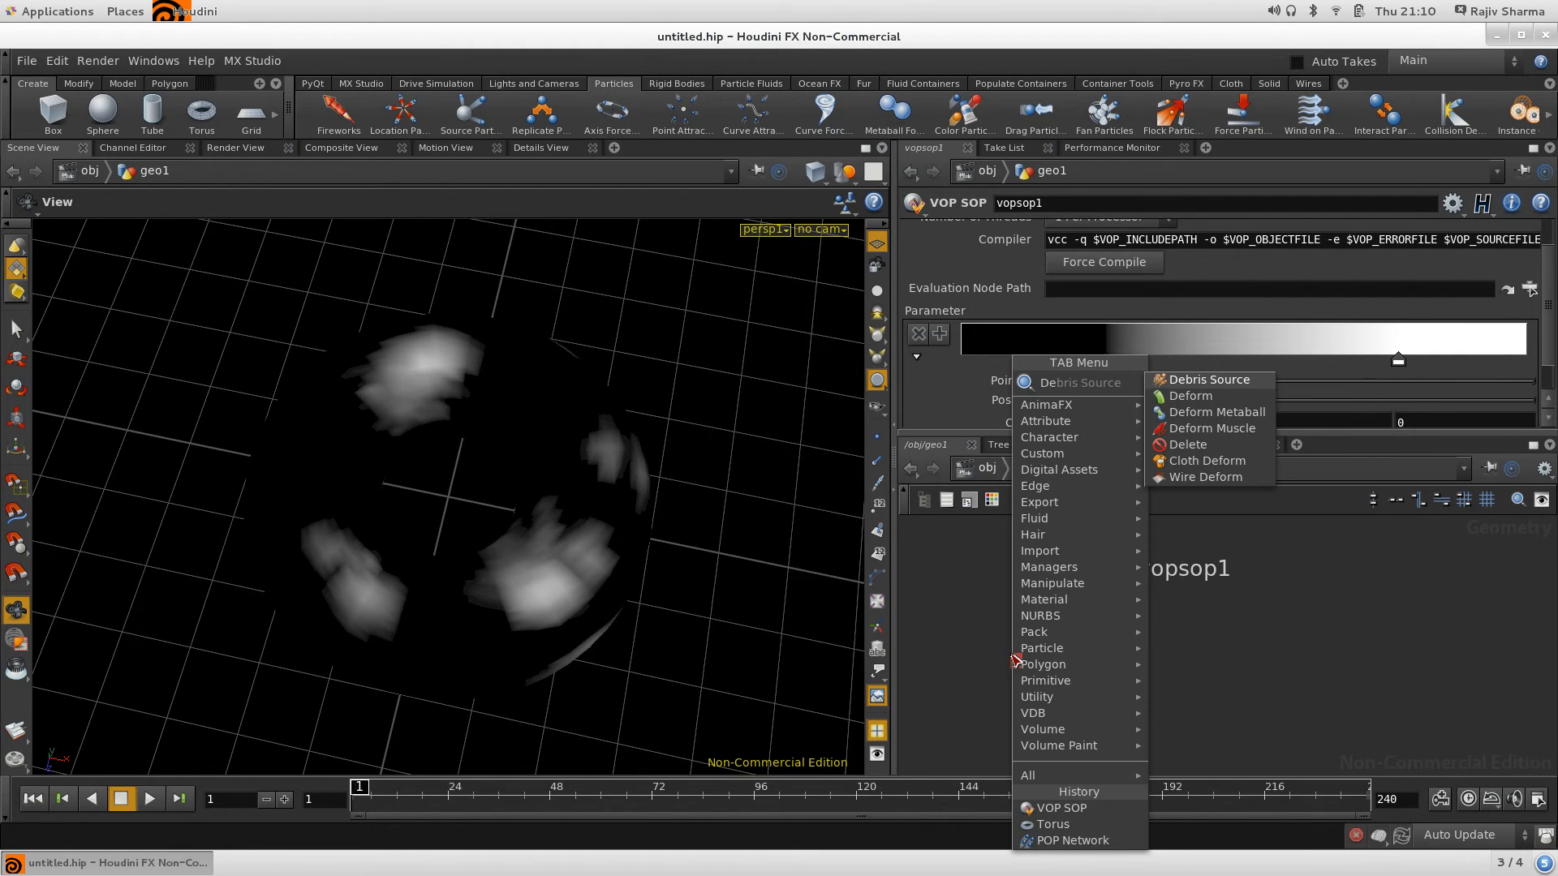
key("Down")
key("Down")
key("Down")
key("Down")
key("Return")
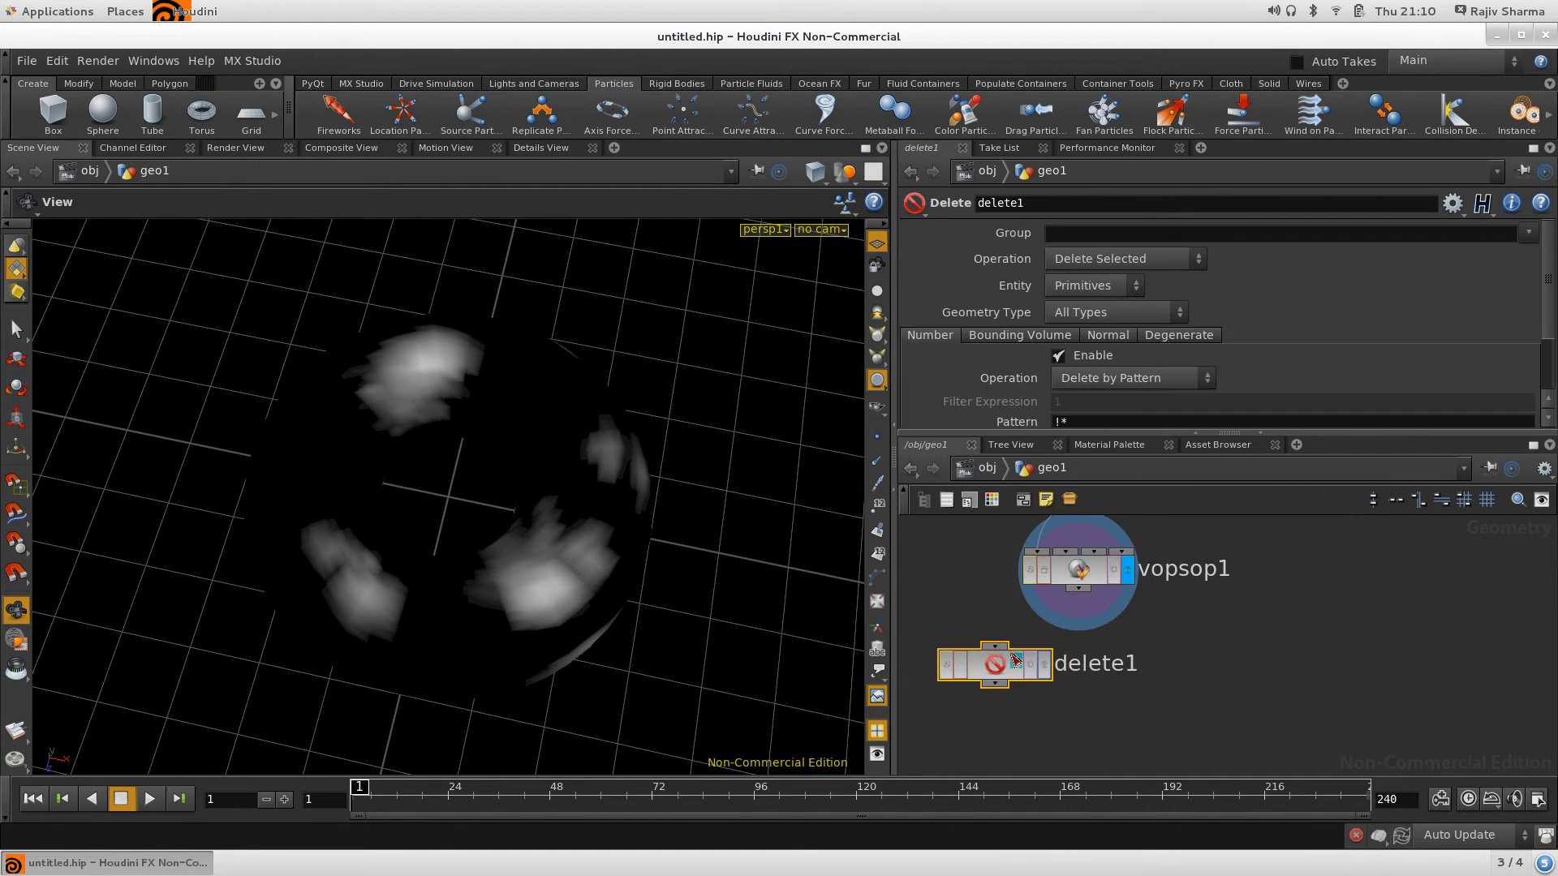
Wire vopsop1's output into delete1 and set the display to delete1
left_click(994, 645)
left_click(1079, 589)
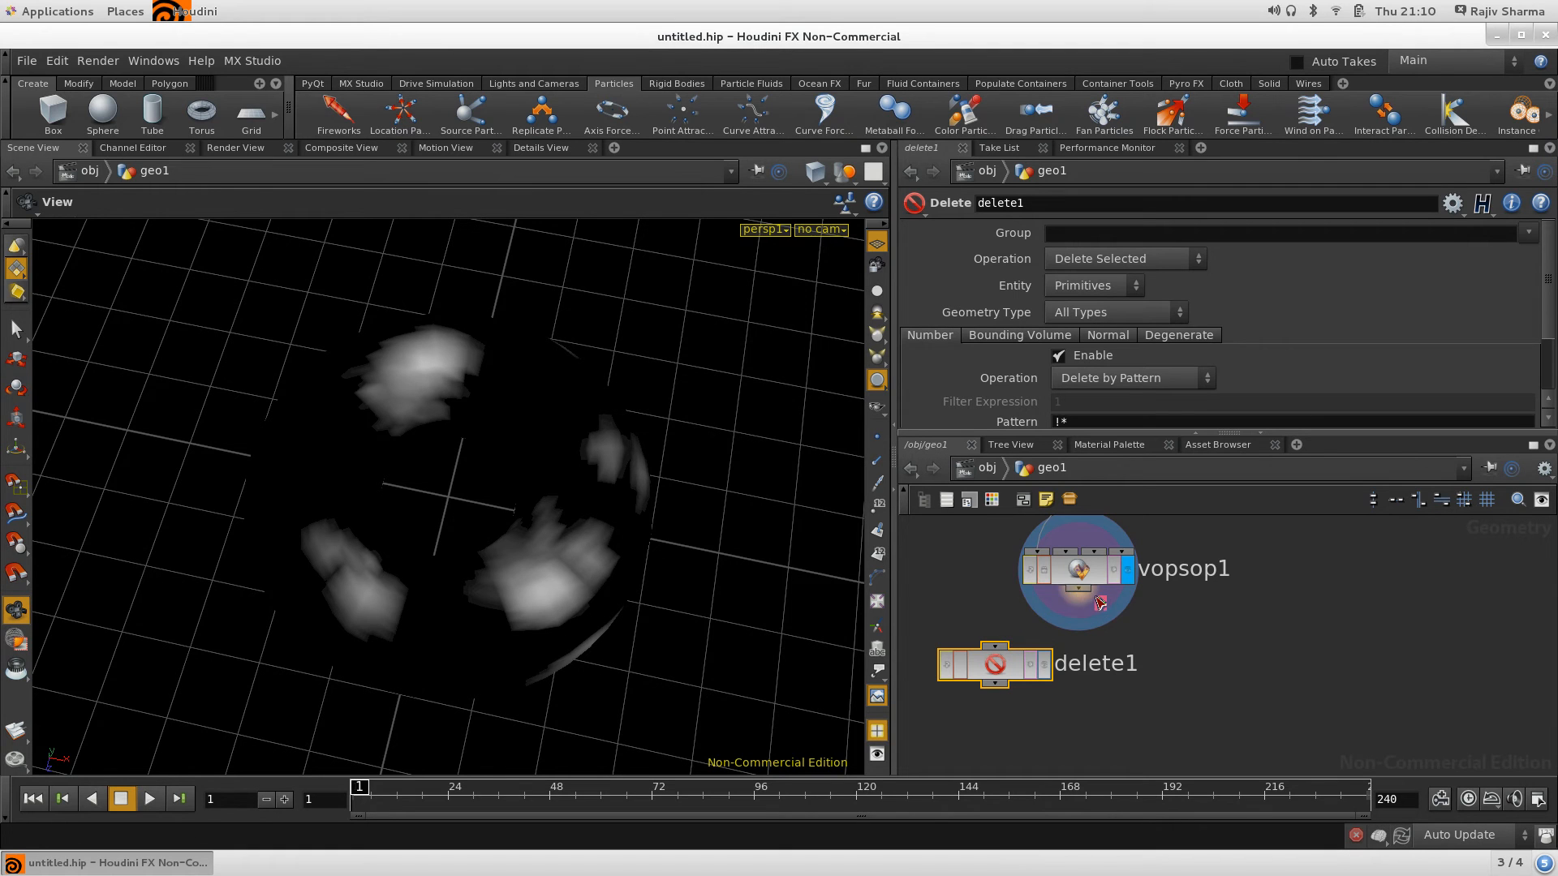
left_click(1044, 665)
left_click_drag(1003, 675, 985, 695)
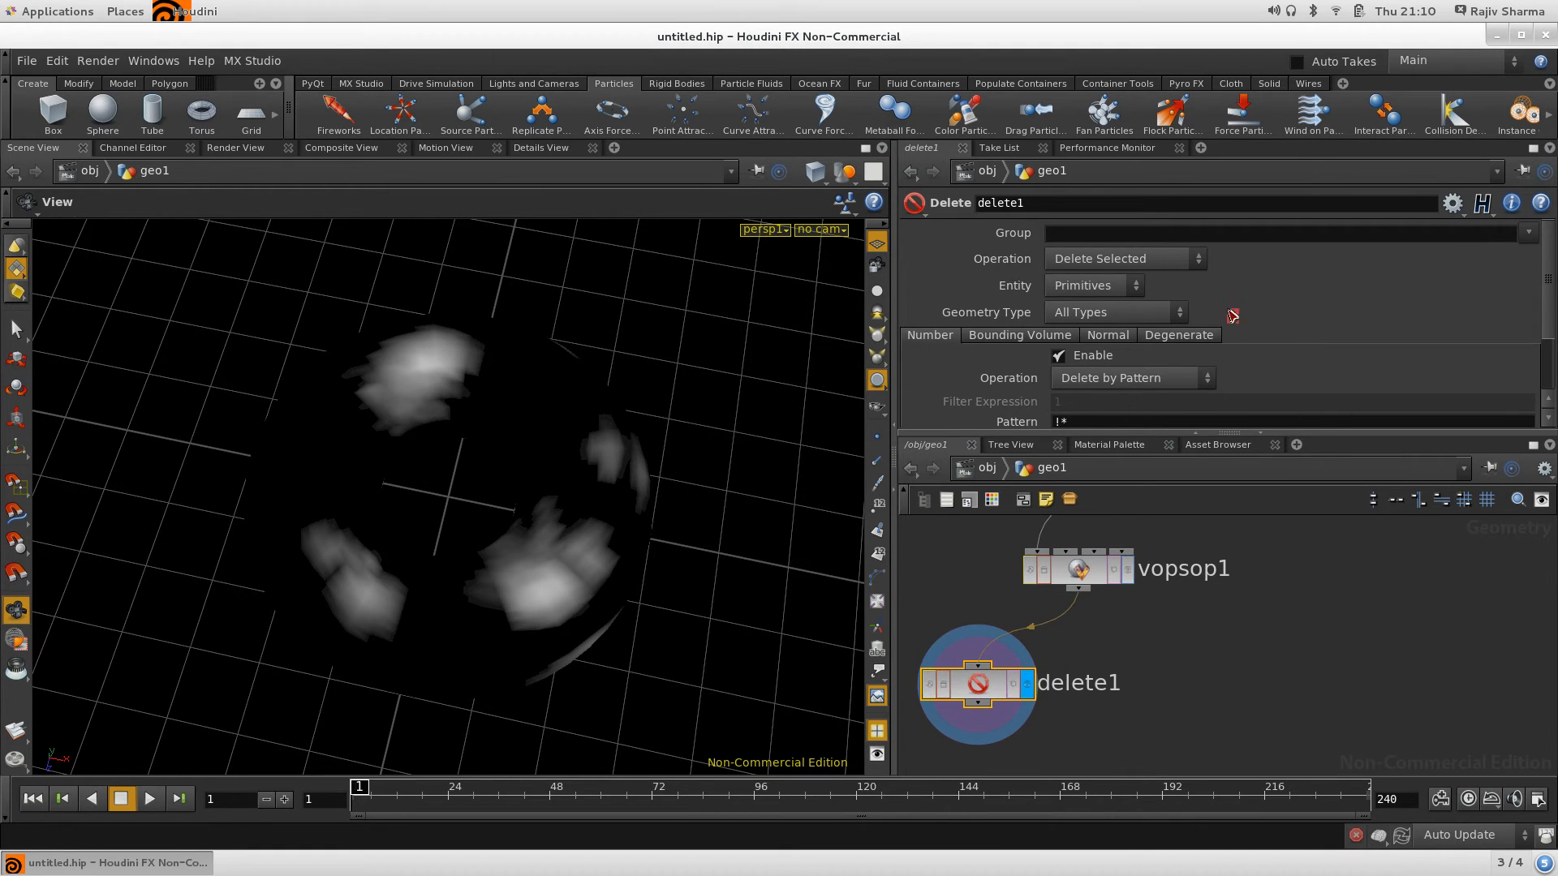
Switch delete1's number operation to Delete by Expression and enter the filter expression $CR > 0.9
scroll(1073, 356, "down", 3)
left_click(1134, 294)
left_click(1088, 344)
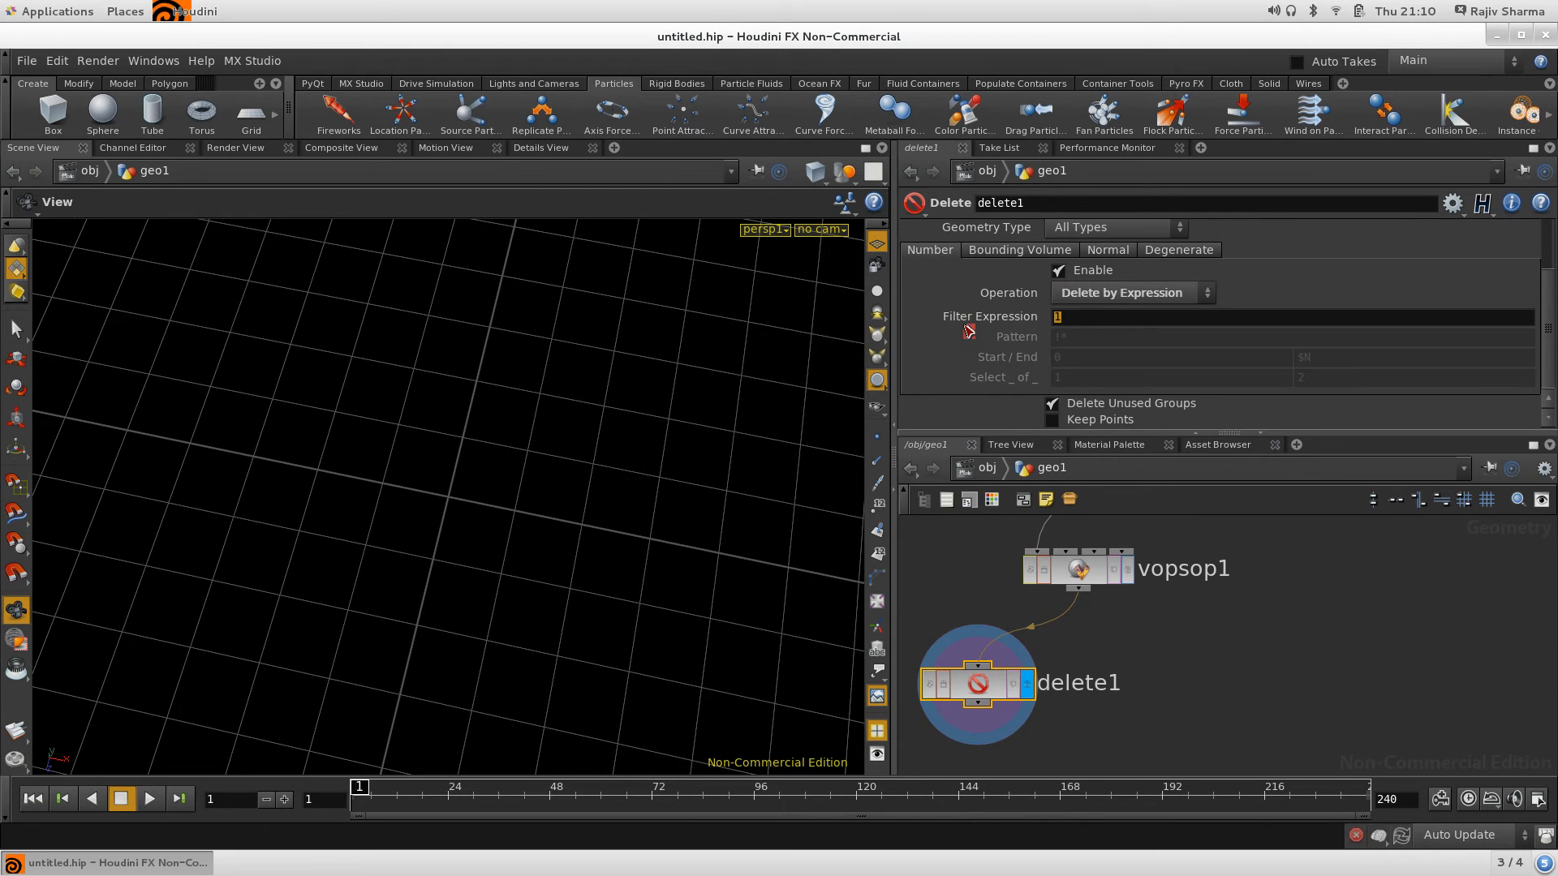
type("$C")
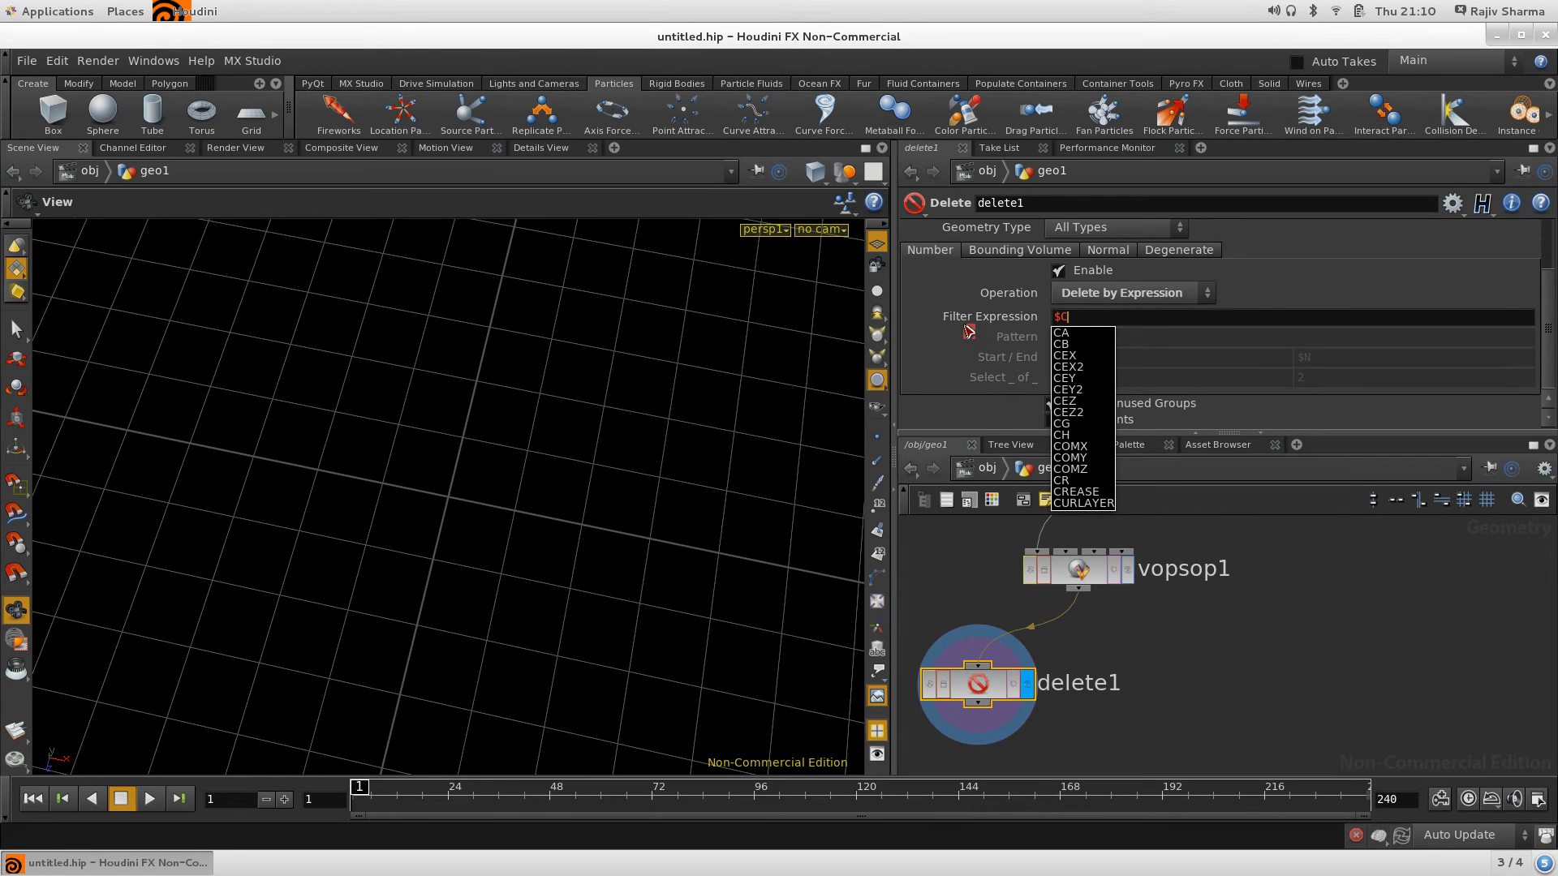
type("R >")
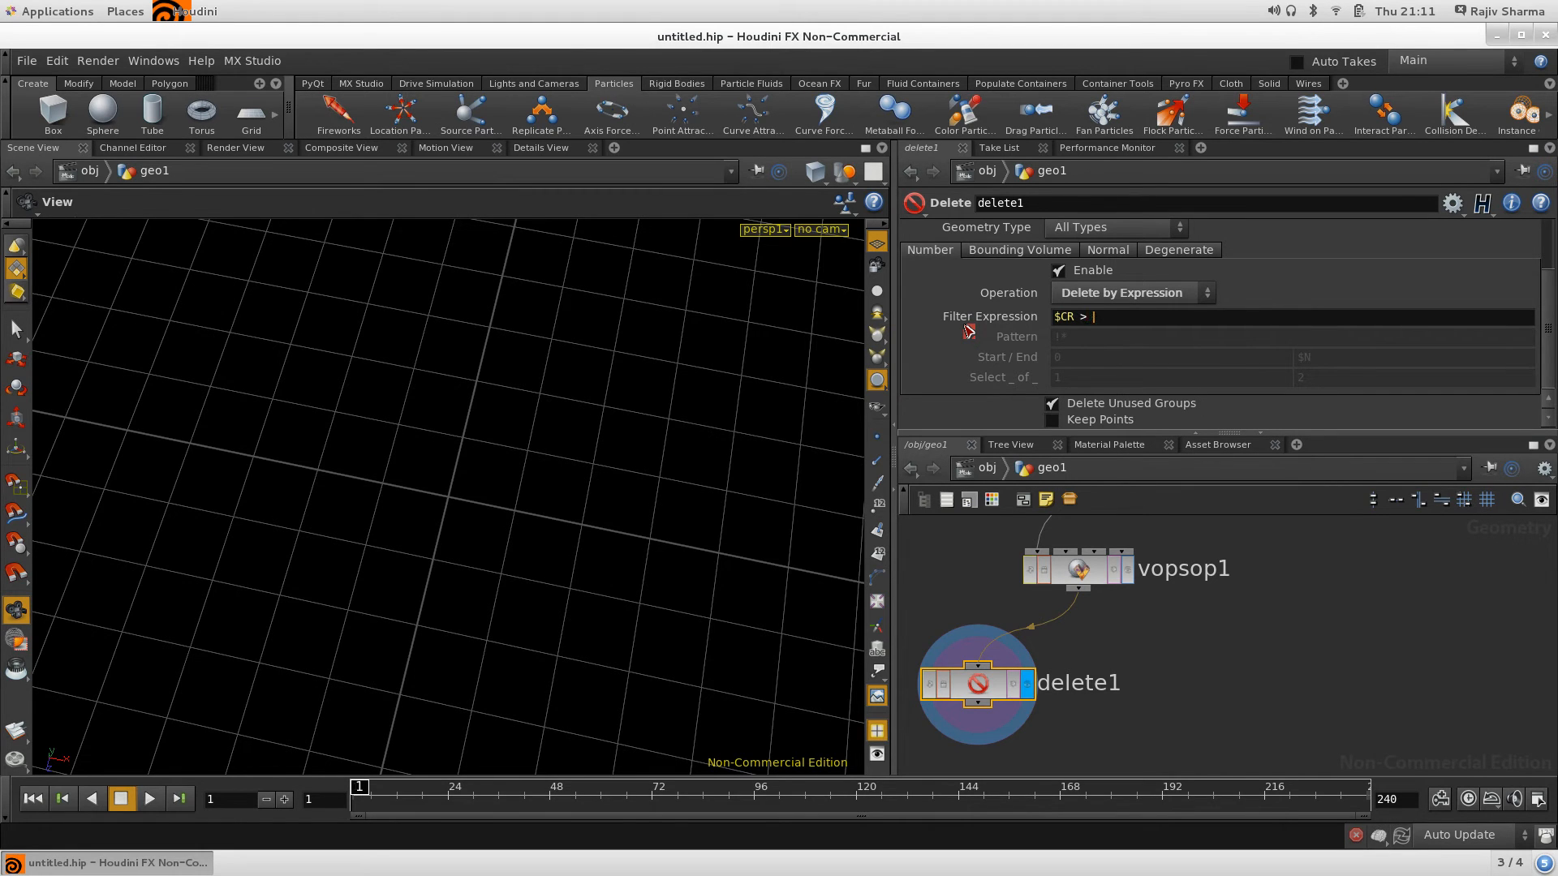
key("Return")
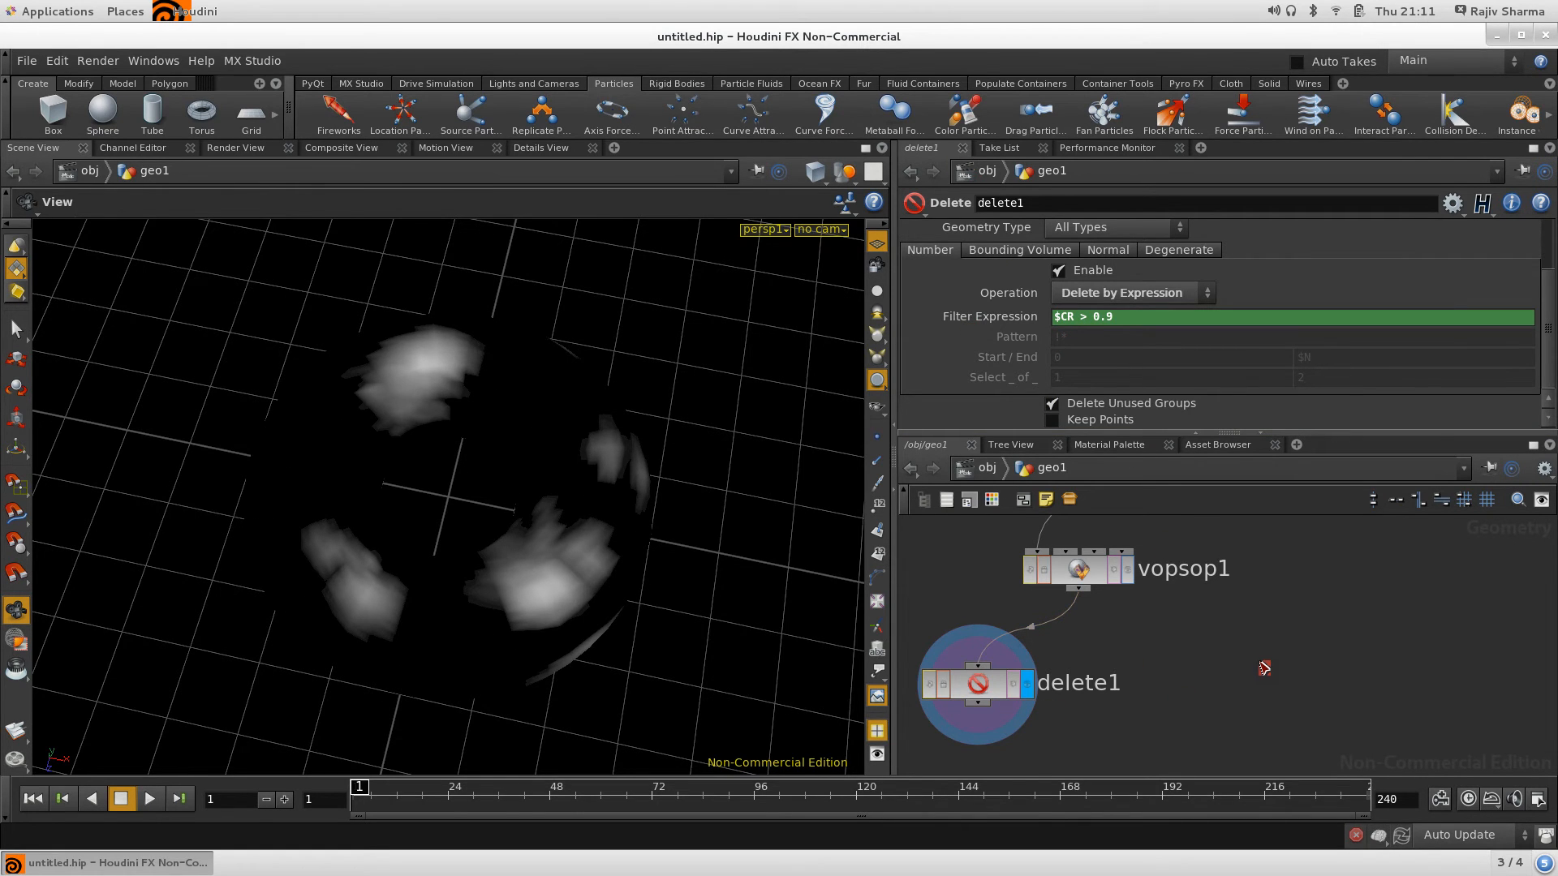
left_click_drag(470, 525, 495, 426)
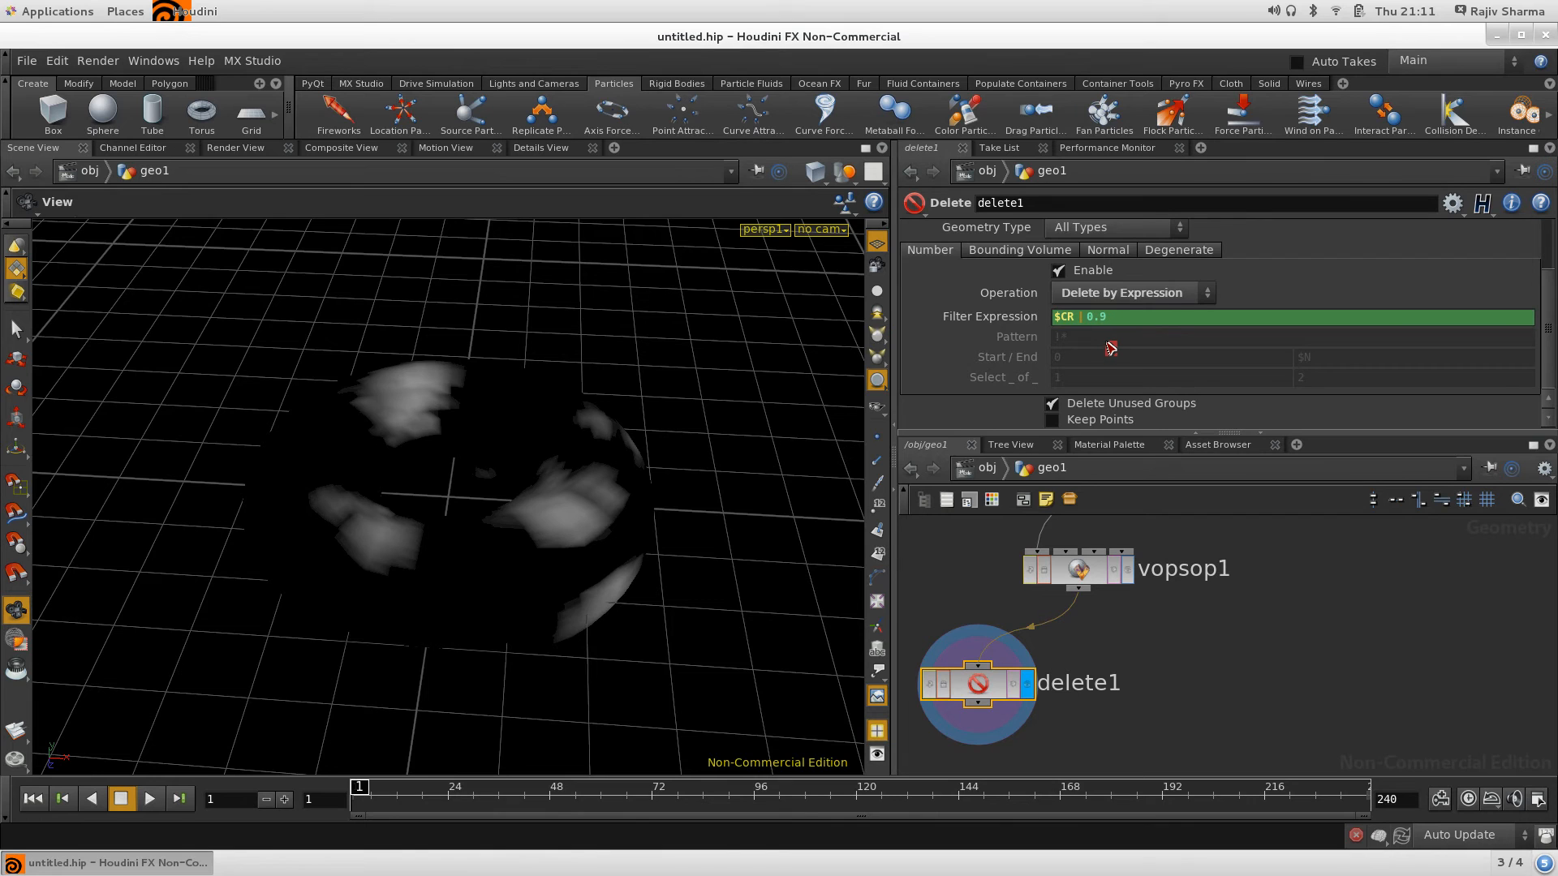
Reverse the comparison in delete1's filter expression and lower its threshold so it reads $CR < 0.1
type("<")
key("Return")
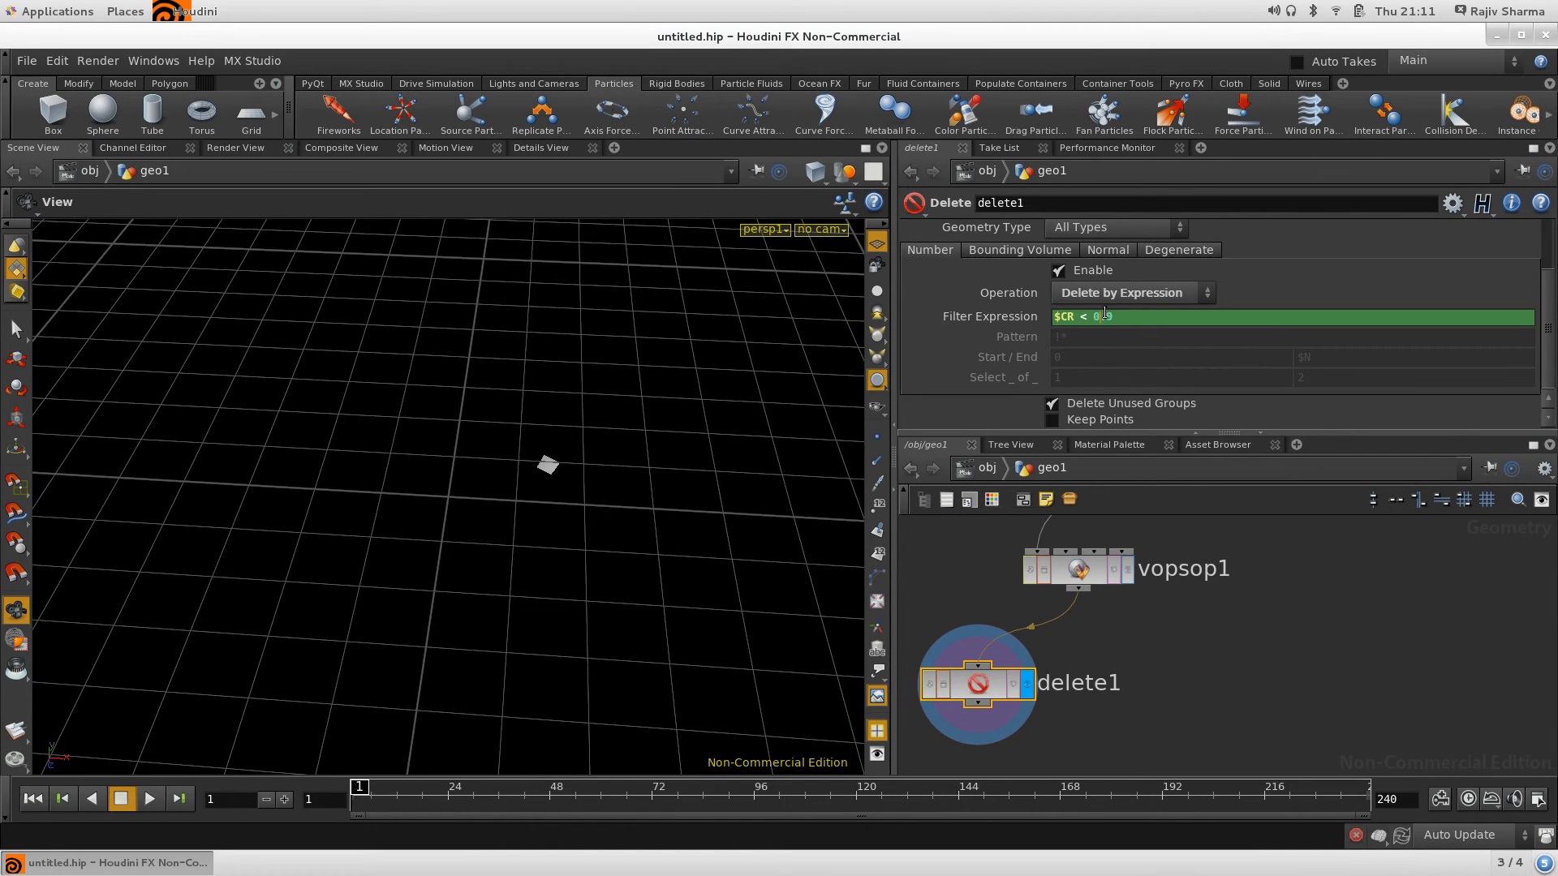
key("Return")
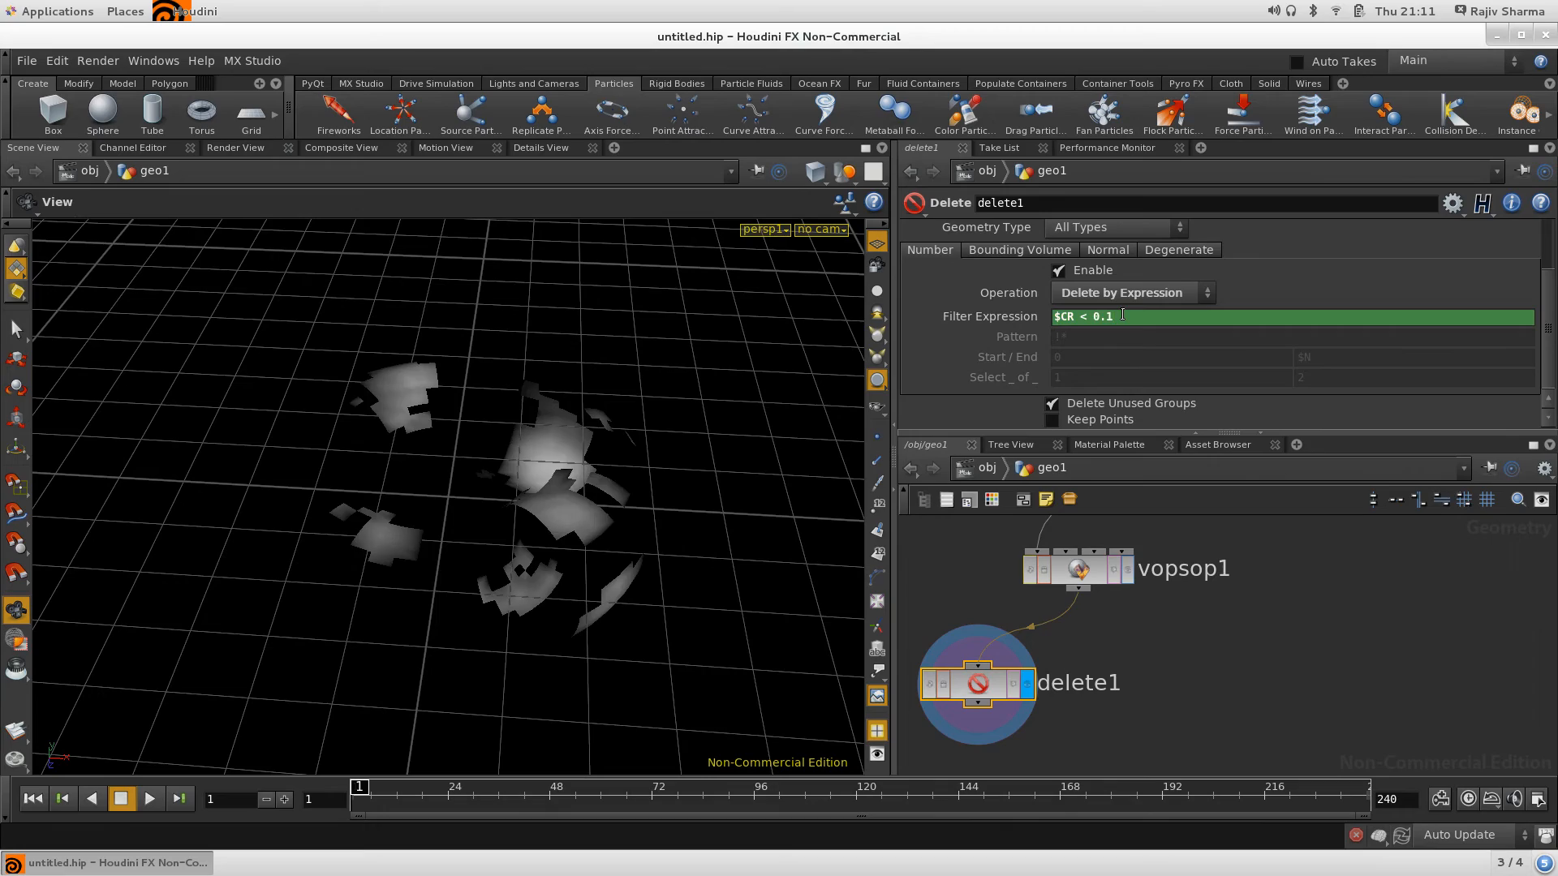
left_click_drag(546, 504, 353, 349)
Add a POP Network node to the lower right of delete1
middle_click_drag(1205, 708, 1184, 632)
scroll(1184, 632, "down", 2)
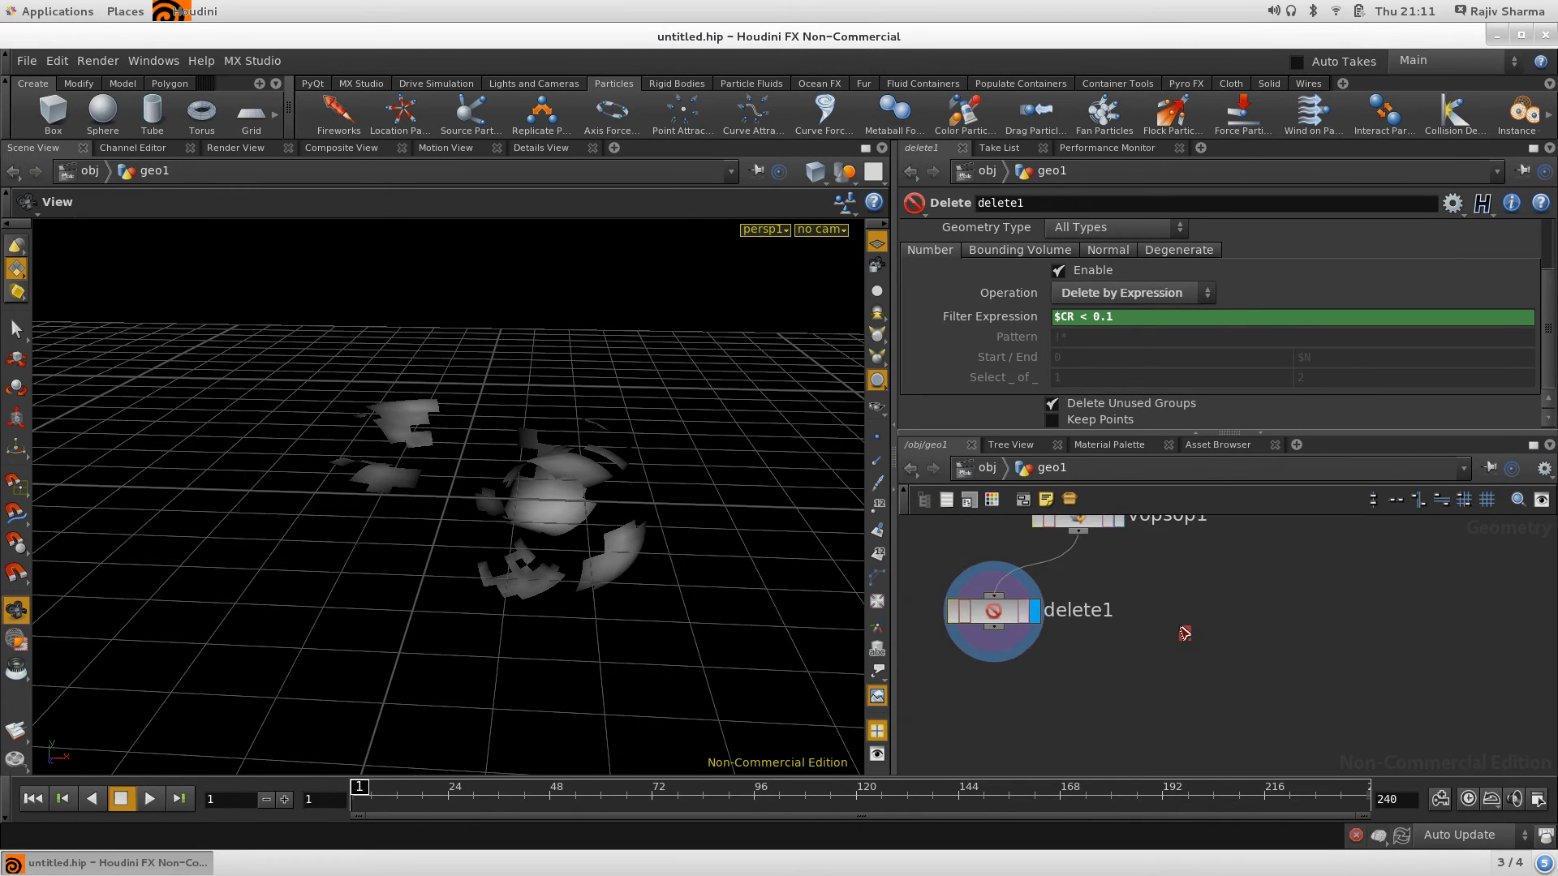
key("Tab")
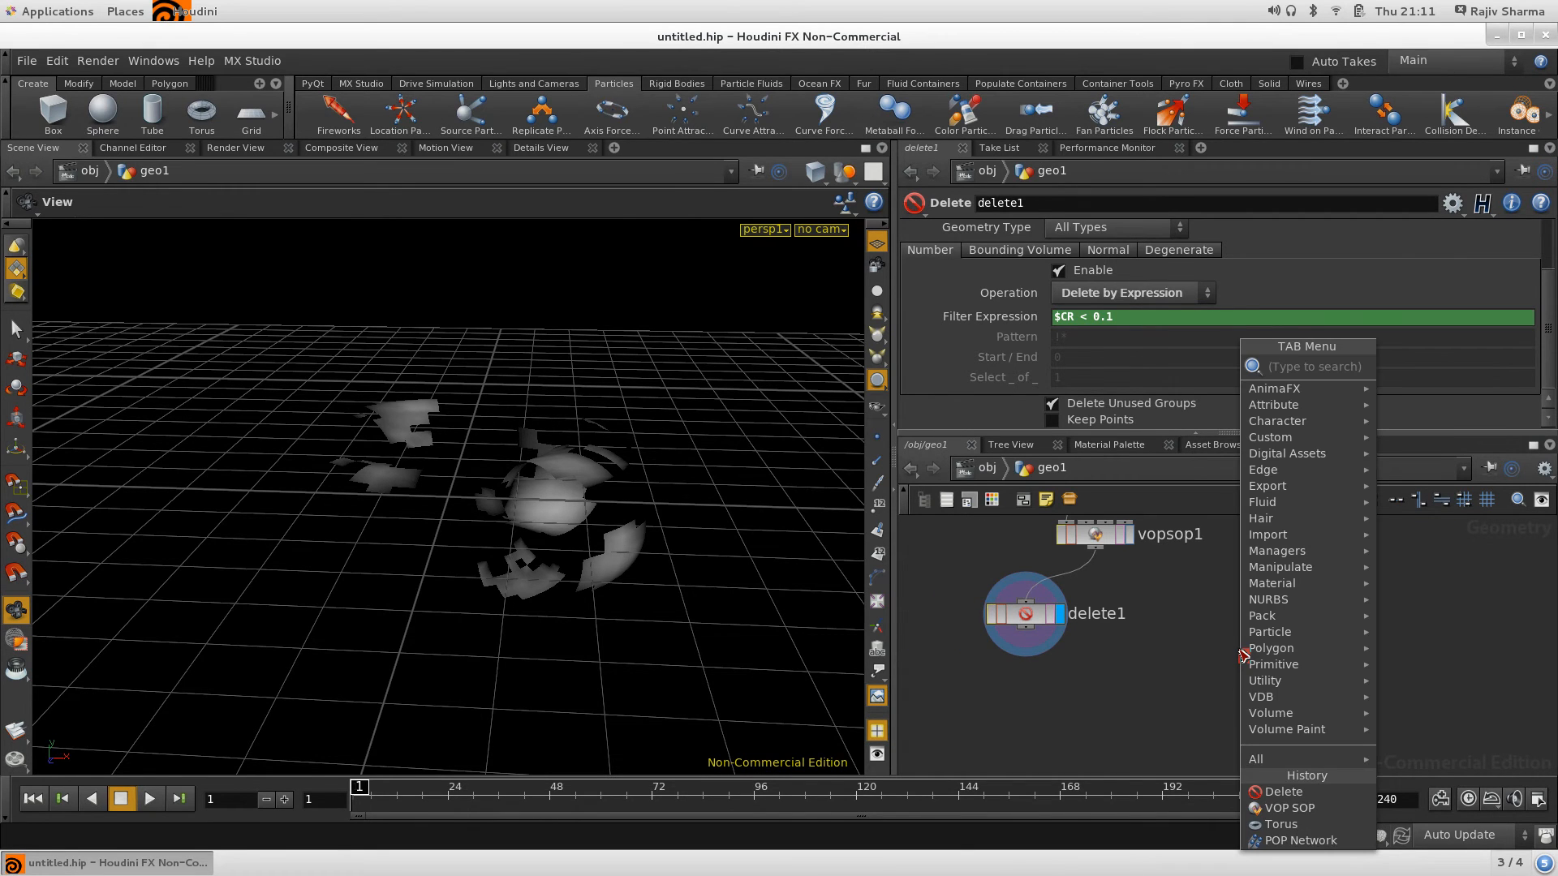
type("Point")
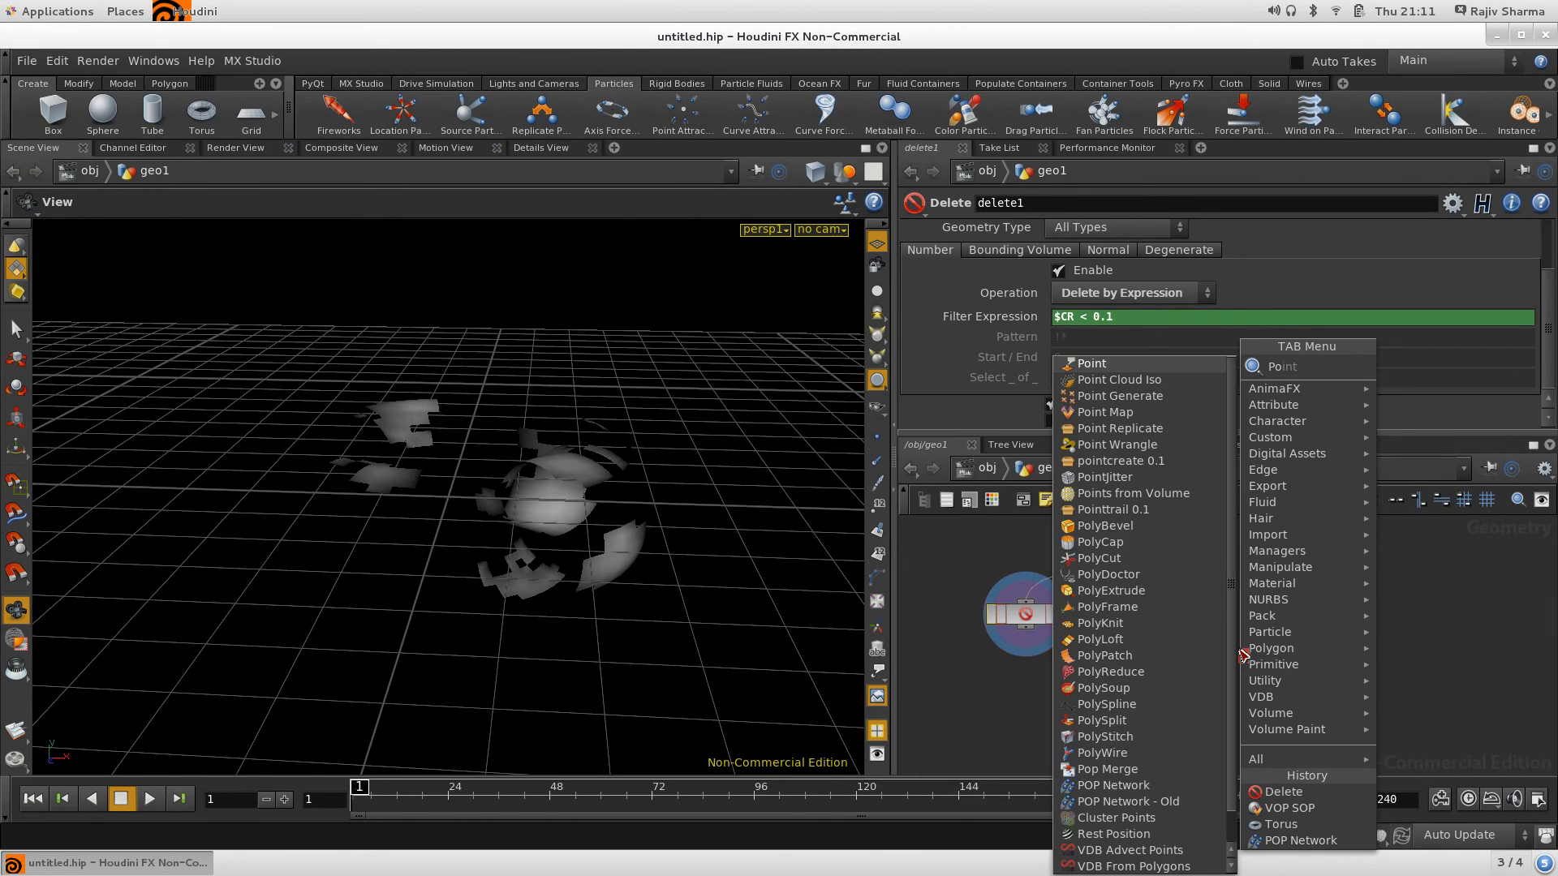
key("Down")
key("Down")
key("Down")
key("Down")
key("Down")
key("Down")
key("Down")
key("Down")
key("Down")
key("Down")
key("Down")
key("Down")
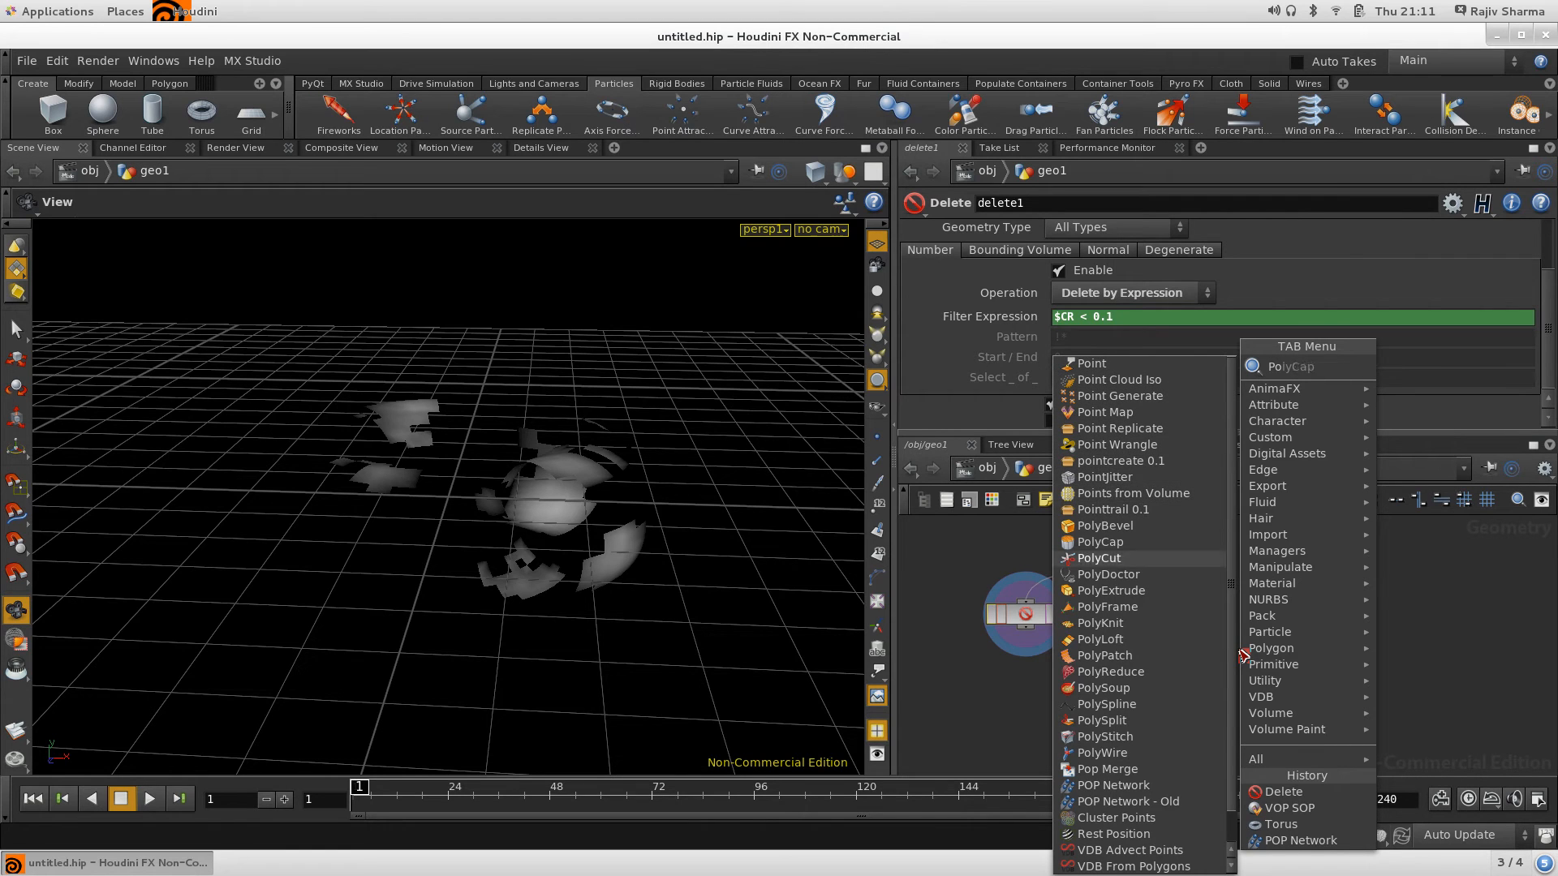
key("Down")
key("Down")
key("Down")
key("Down")
key("Down")
key("Down")
key("Down")
key("Down")
key("Down")
key("Down")
key("Down")
key("Down")
key("Down")
key("Down")
key("Down")
key("Up")
key("Return")
left_click(1243, 655)
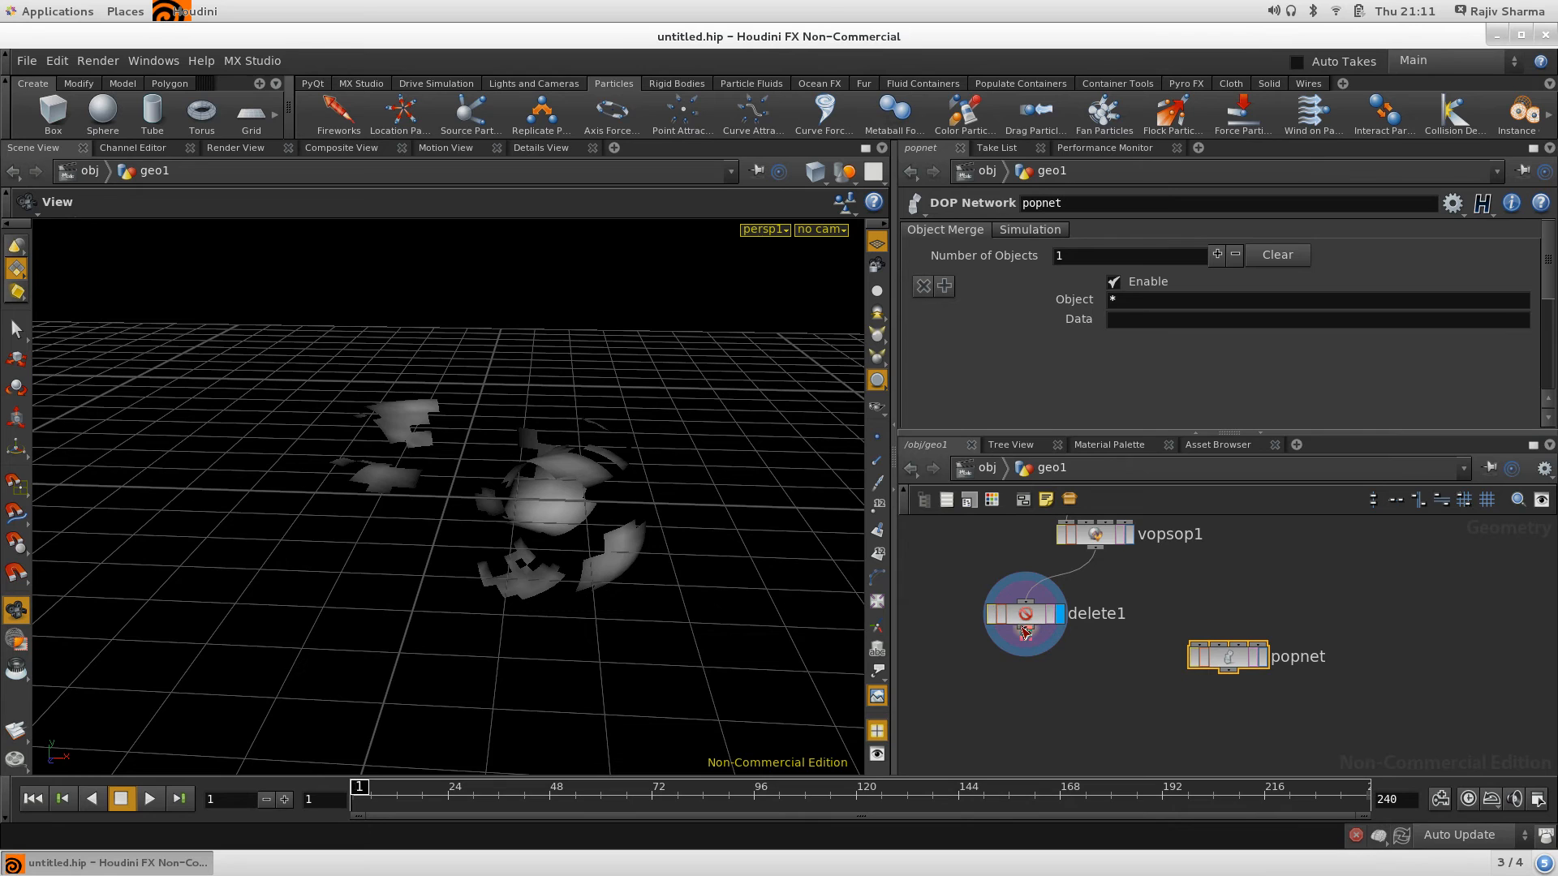
Wire delete1 into popnet, display popnet and preview its particles by scrubbing the timeline to frame 36
left_click_drag(1036, 633, 1213, 653)
left_click(1264, 657)
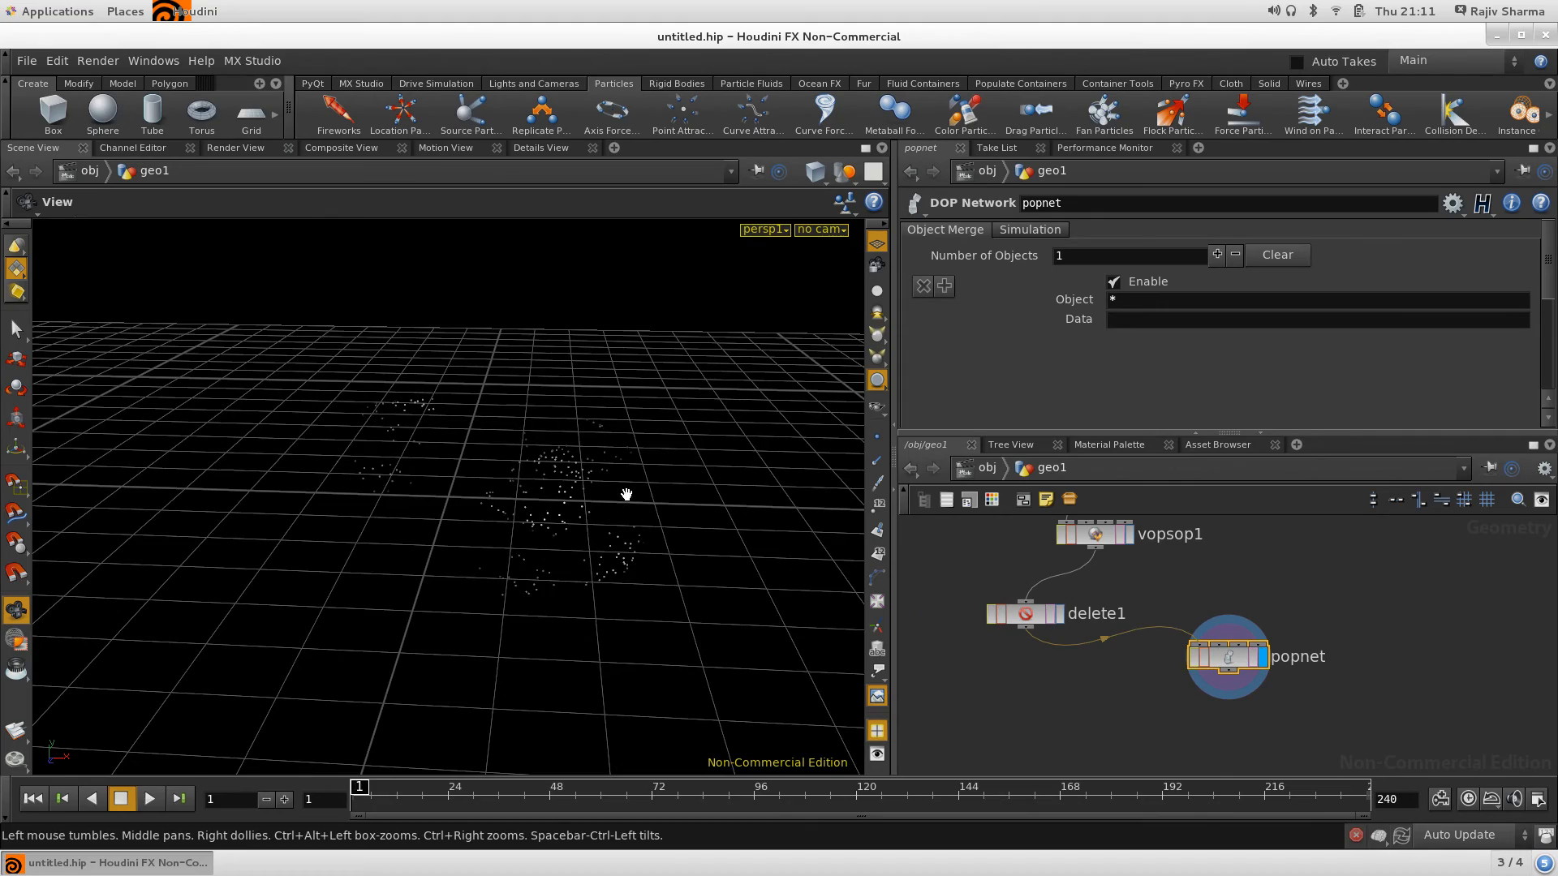
left_click_drag(625, 495, 527, 552)
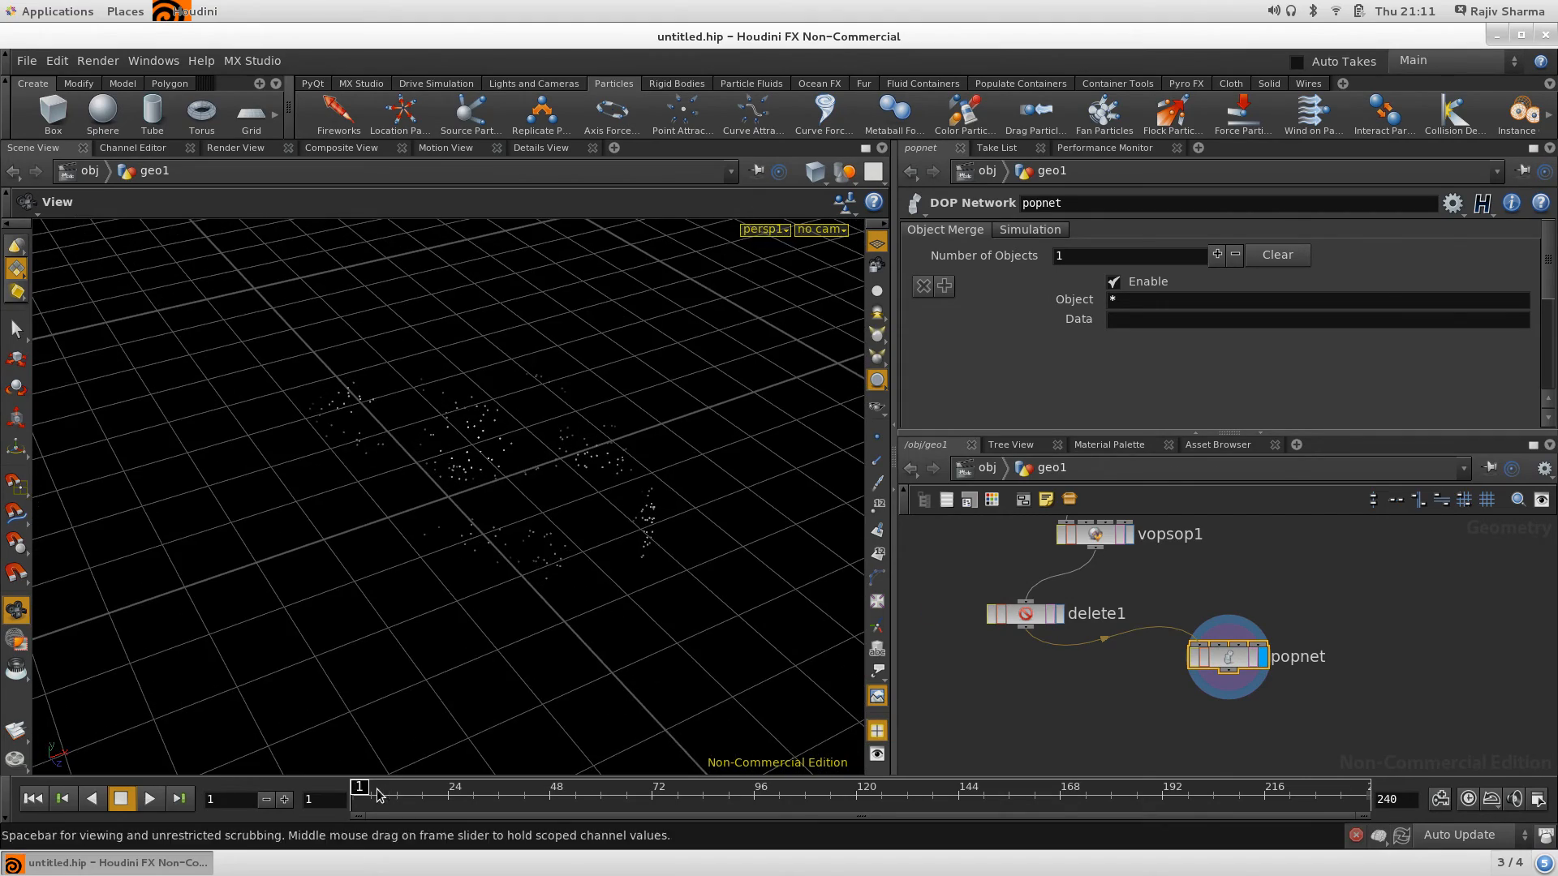
left_click_drag(365, 786, 499, 786)
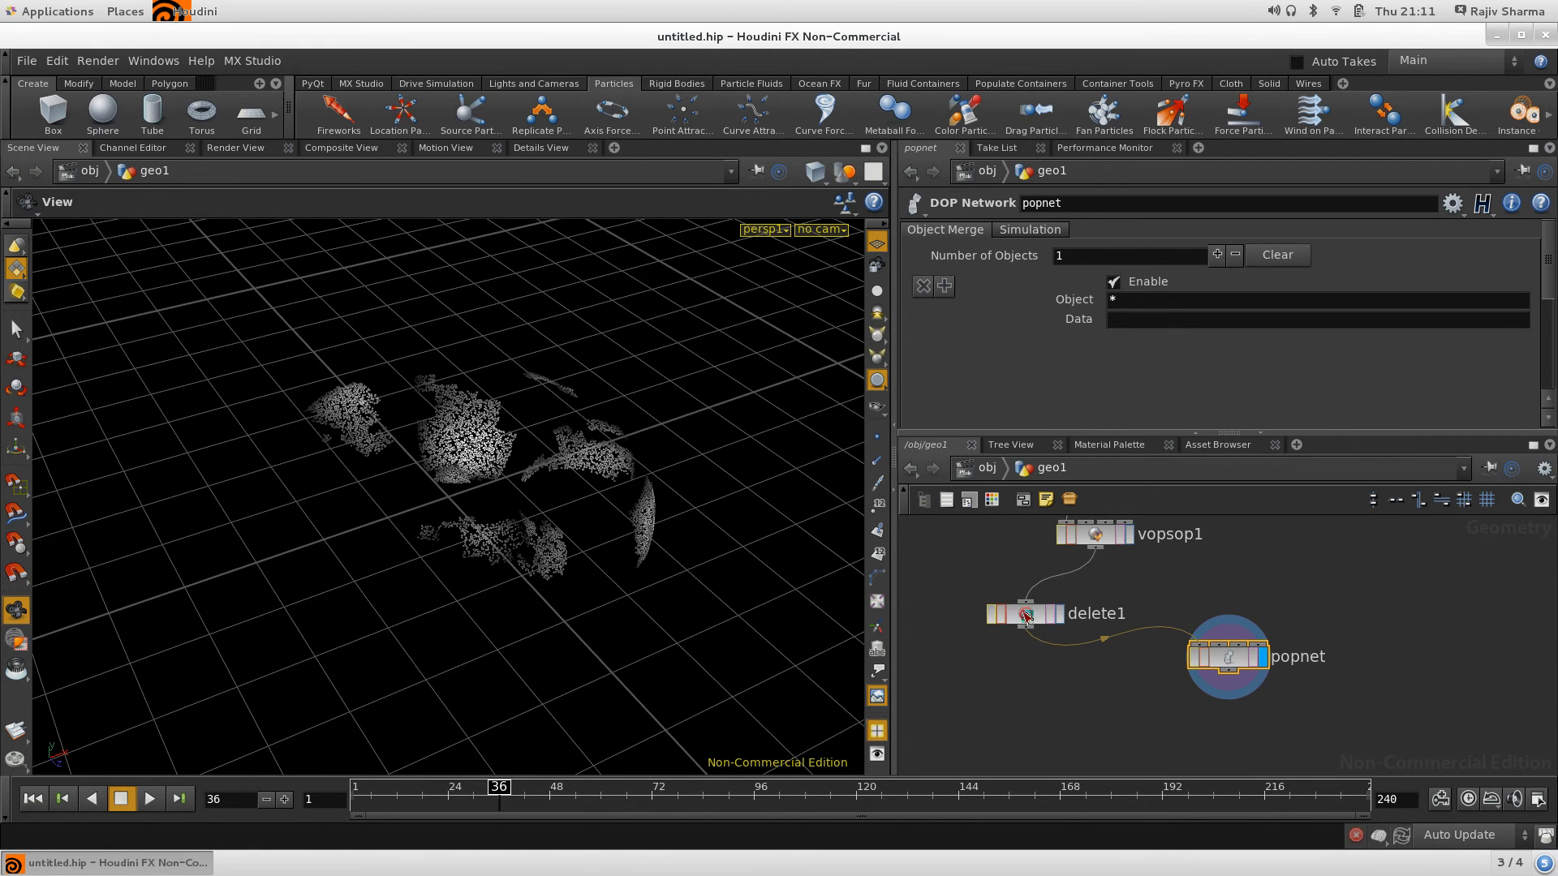
Pull delete1 out of the chain so that vopsop1 feeds popnet directly
left_click_drag(1005, 615, 966, 666)
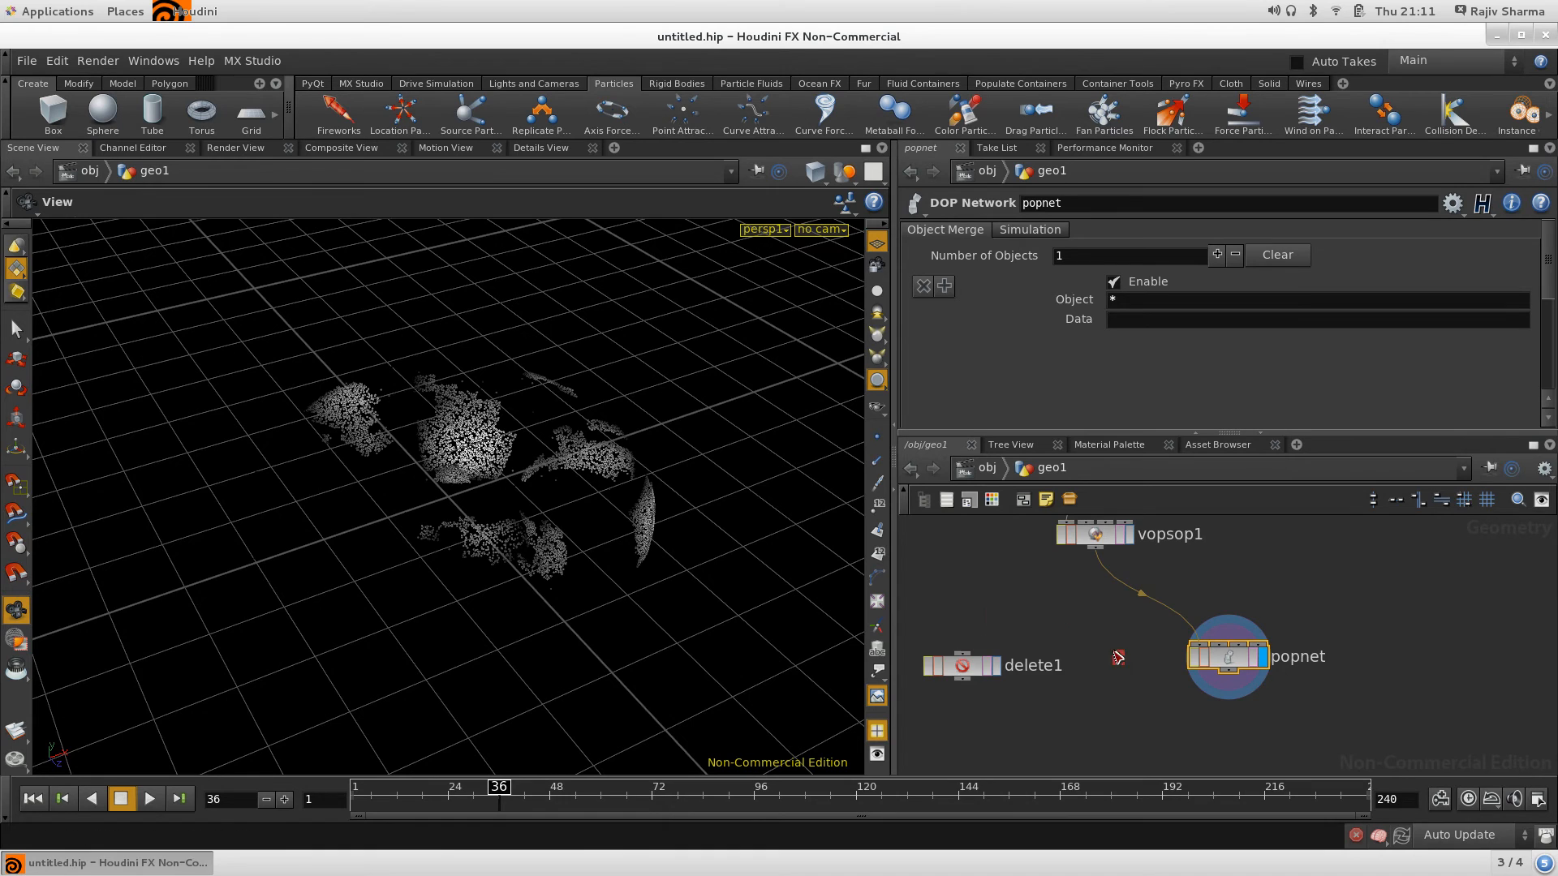
Preview the particles of popnet fed directly by vopsop1 by scrubbing the timeline to frame 62
left_click_drag(1230, 661, 1229, 658)
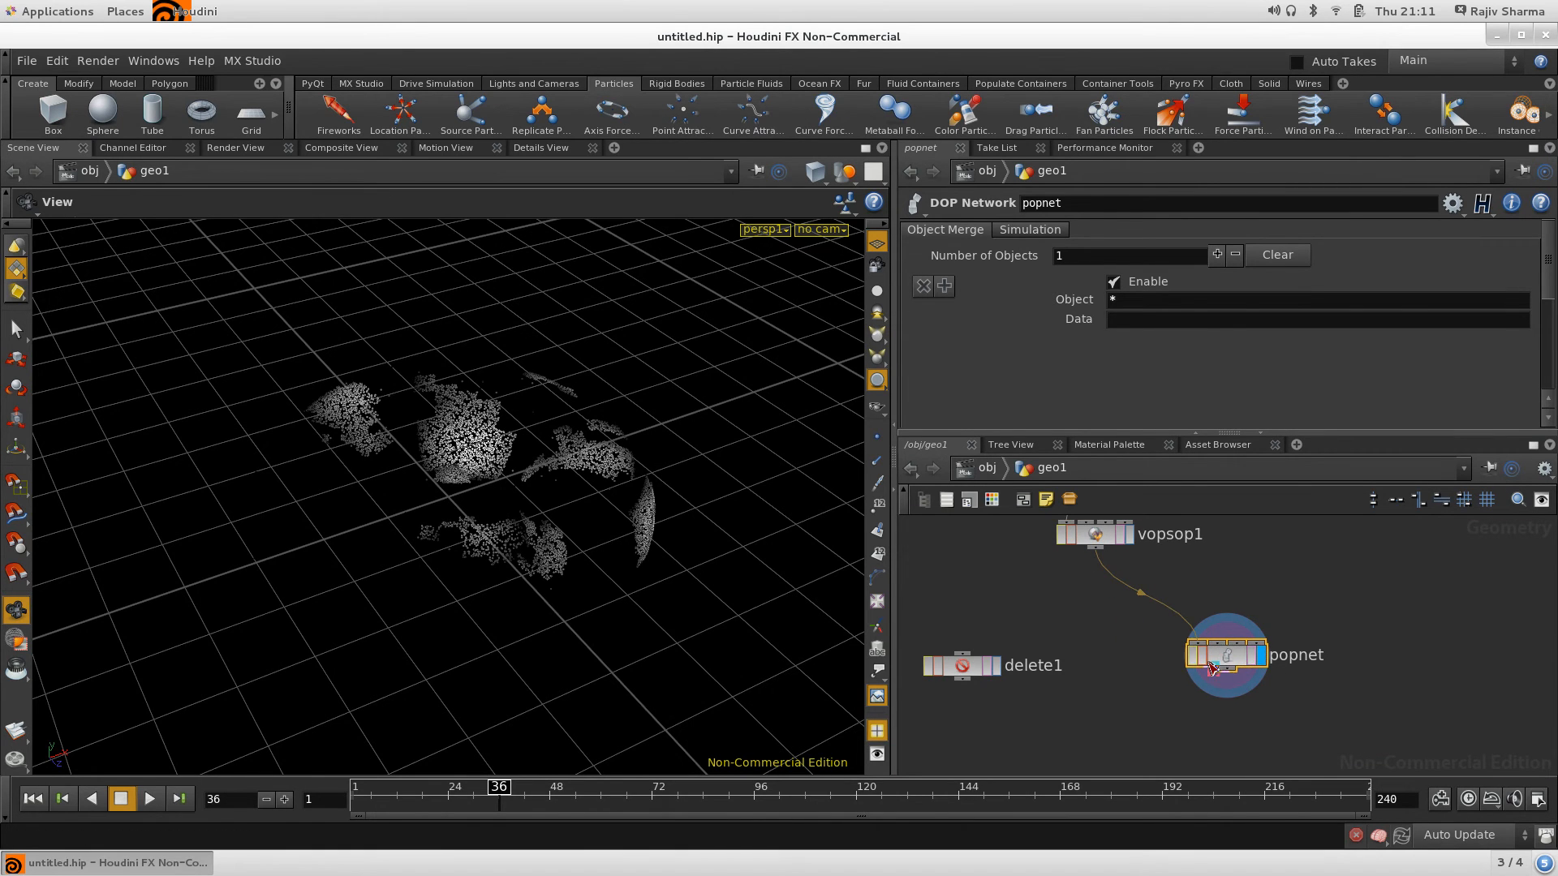
mouse_move(501, 795)
left_mouse_down()
mouse_move(191, 765)
mouse_move(610, 781)
left_mouse_up()
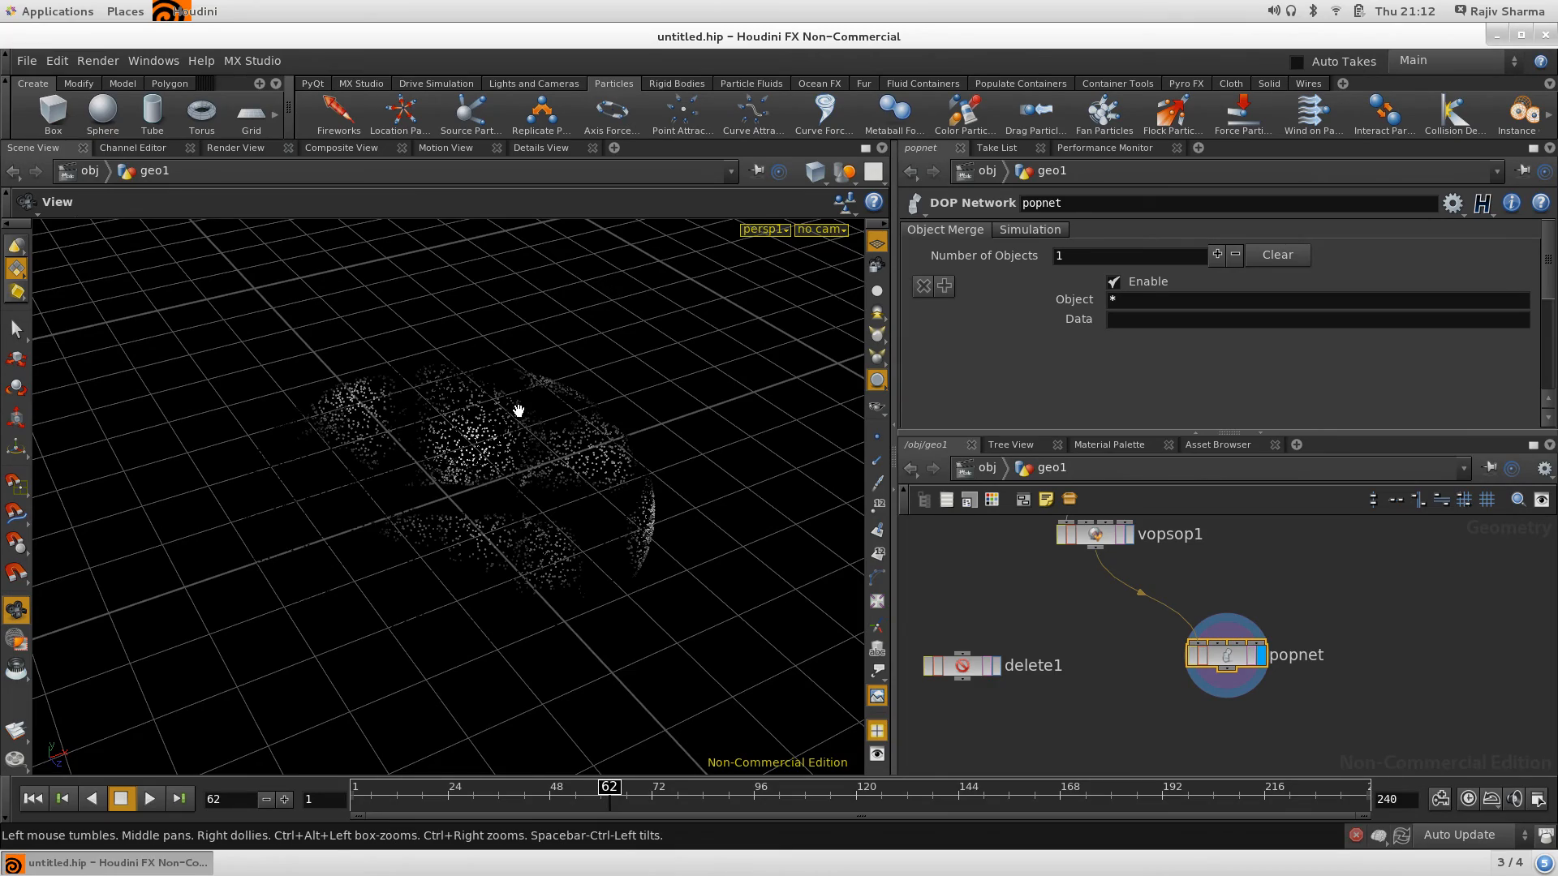
left_click_drag(518, 411, 417, 552)
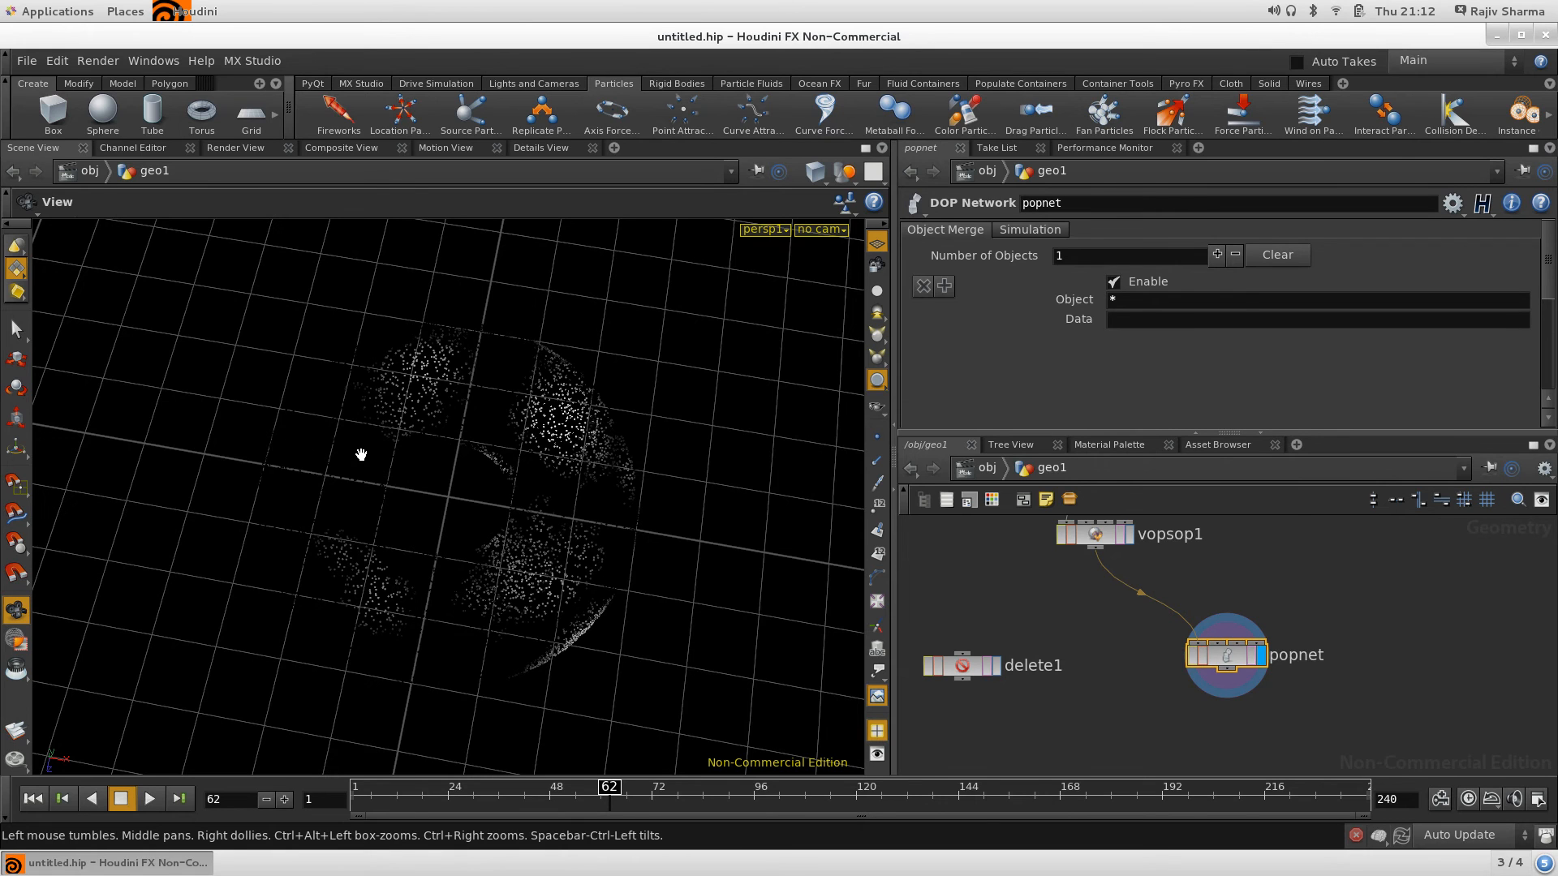
Switch the viewport background to the Light color scheme in the display options and close them
key("d")
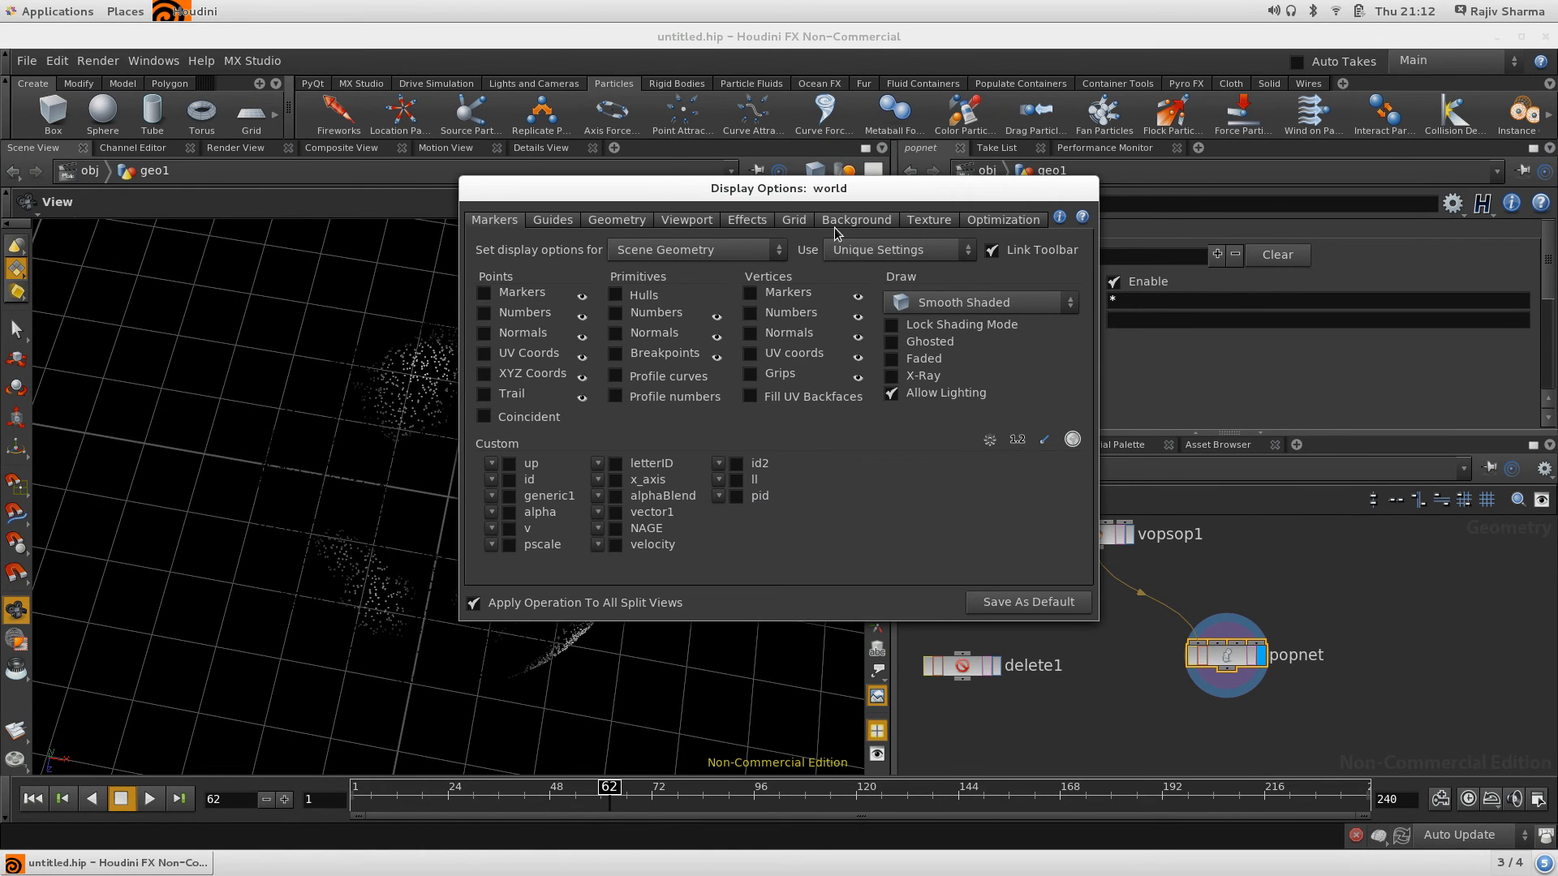
left_click(867, 227)
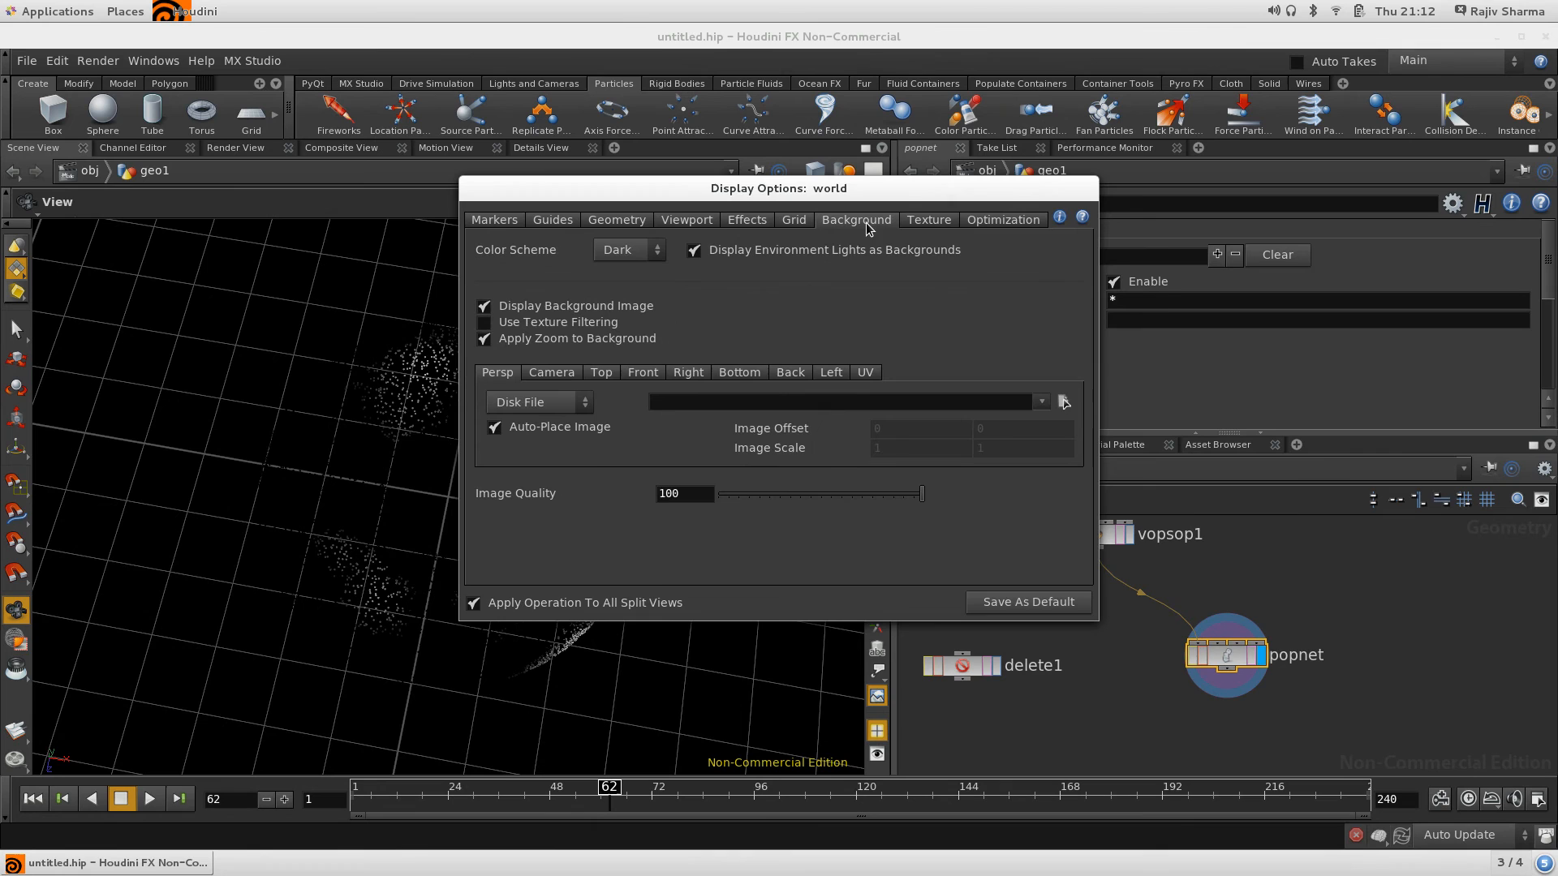
left_click(623, 254)
left_click(617, 270)
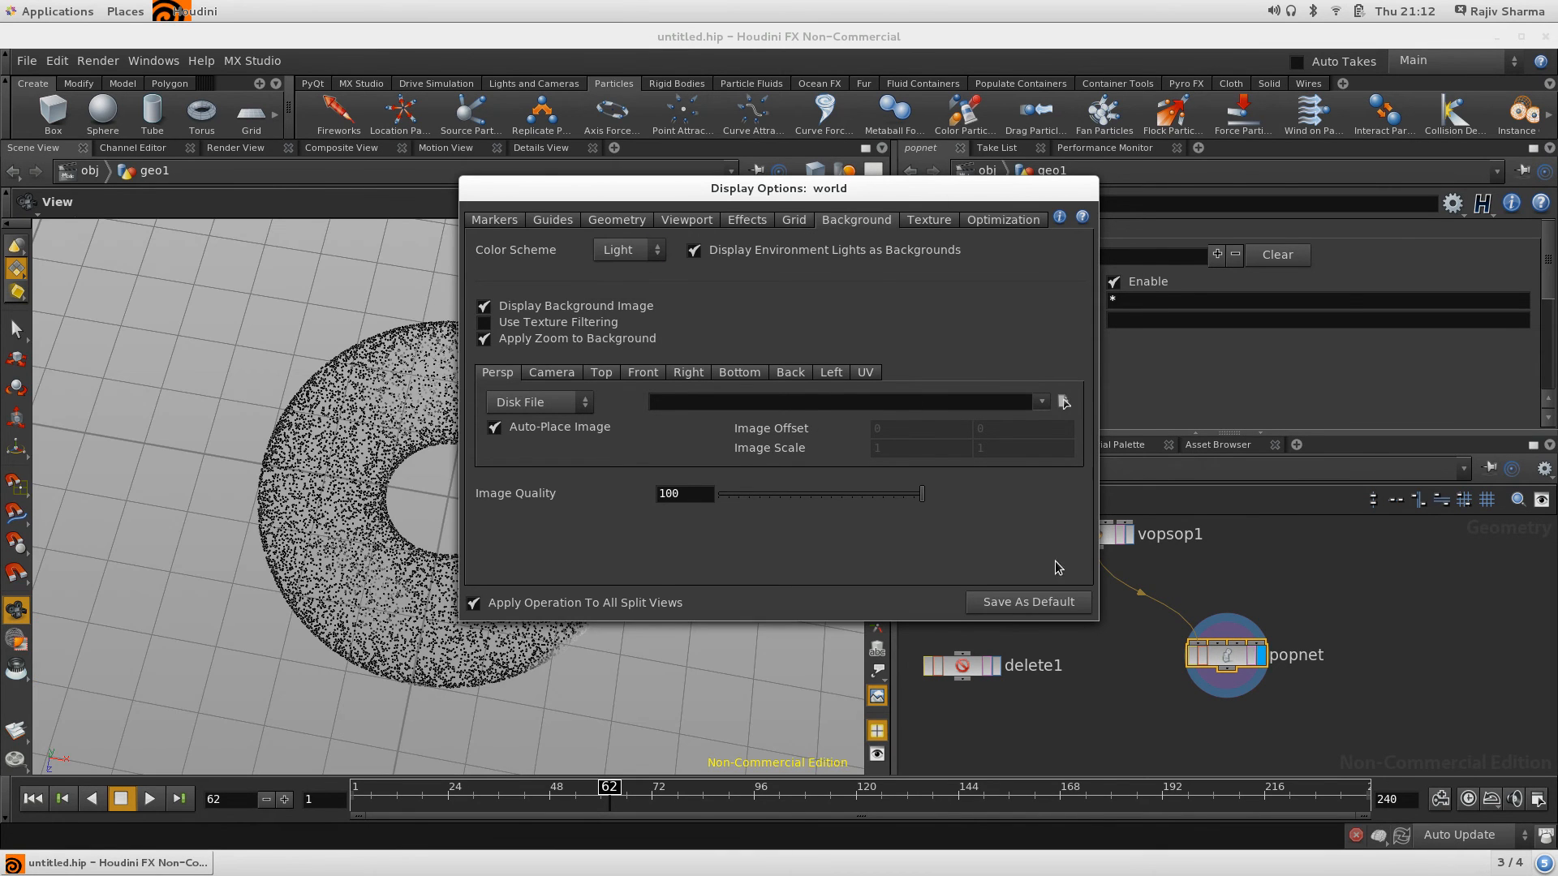
left_click_drag(806, 192, 1127, 149)
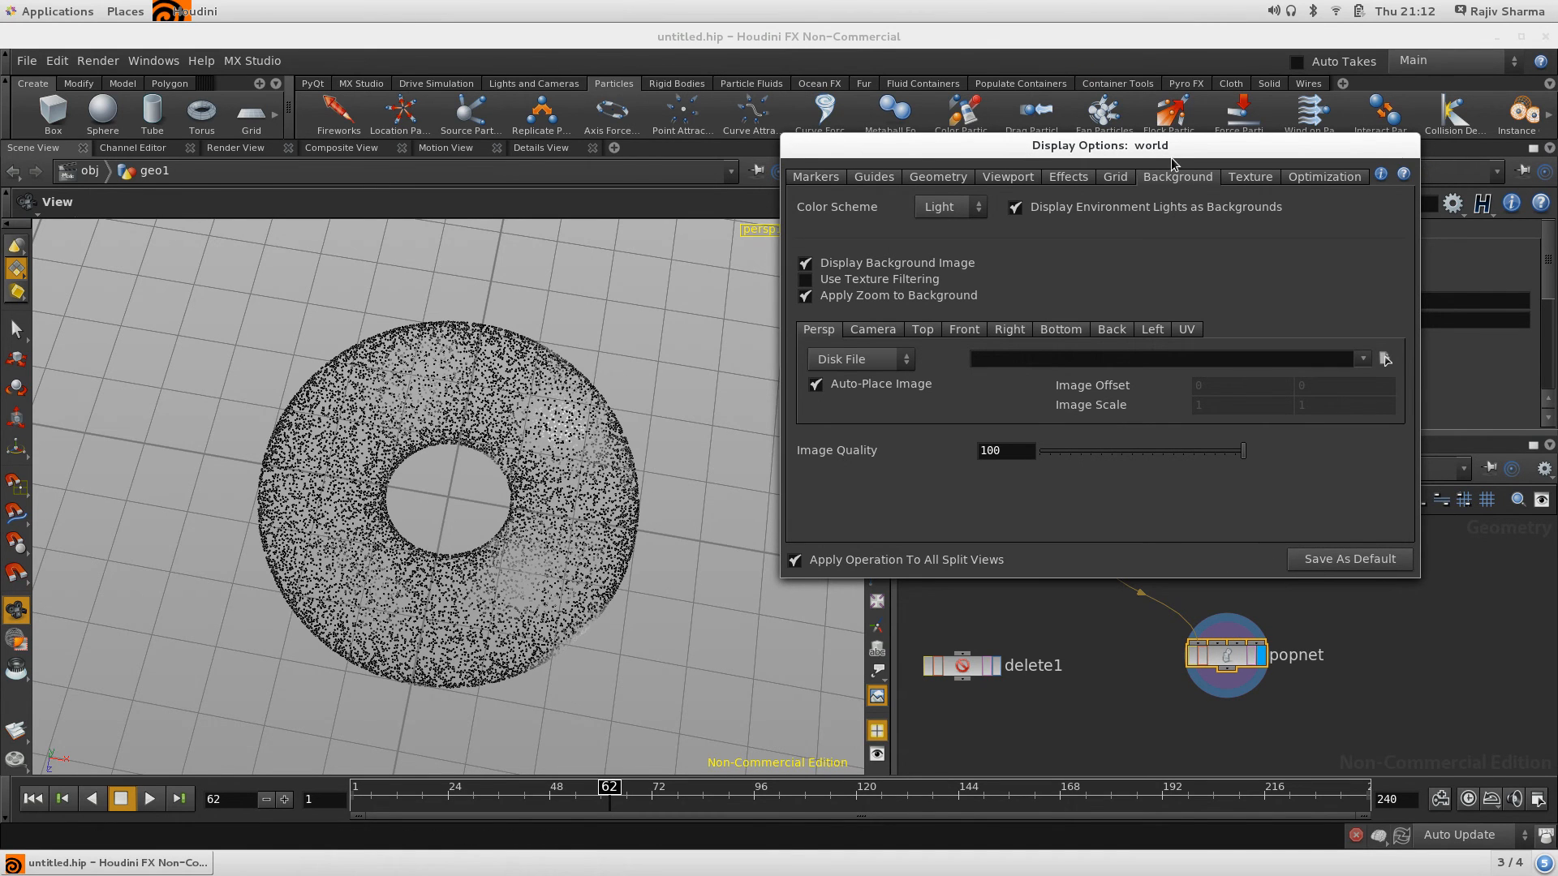
left_click_drag(1178, 154, 1022, 192)
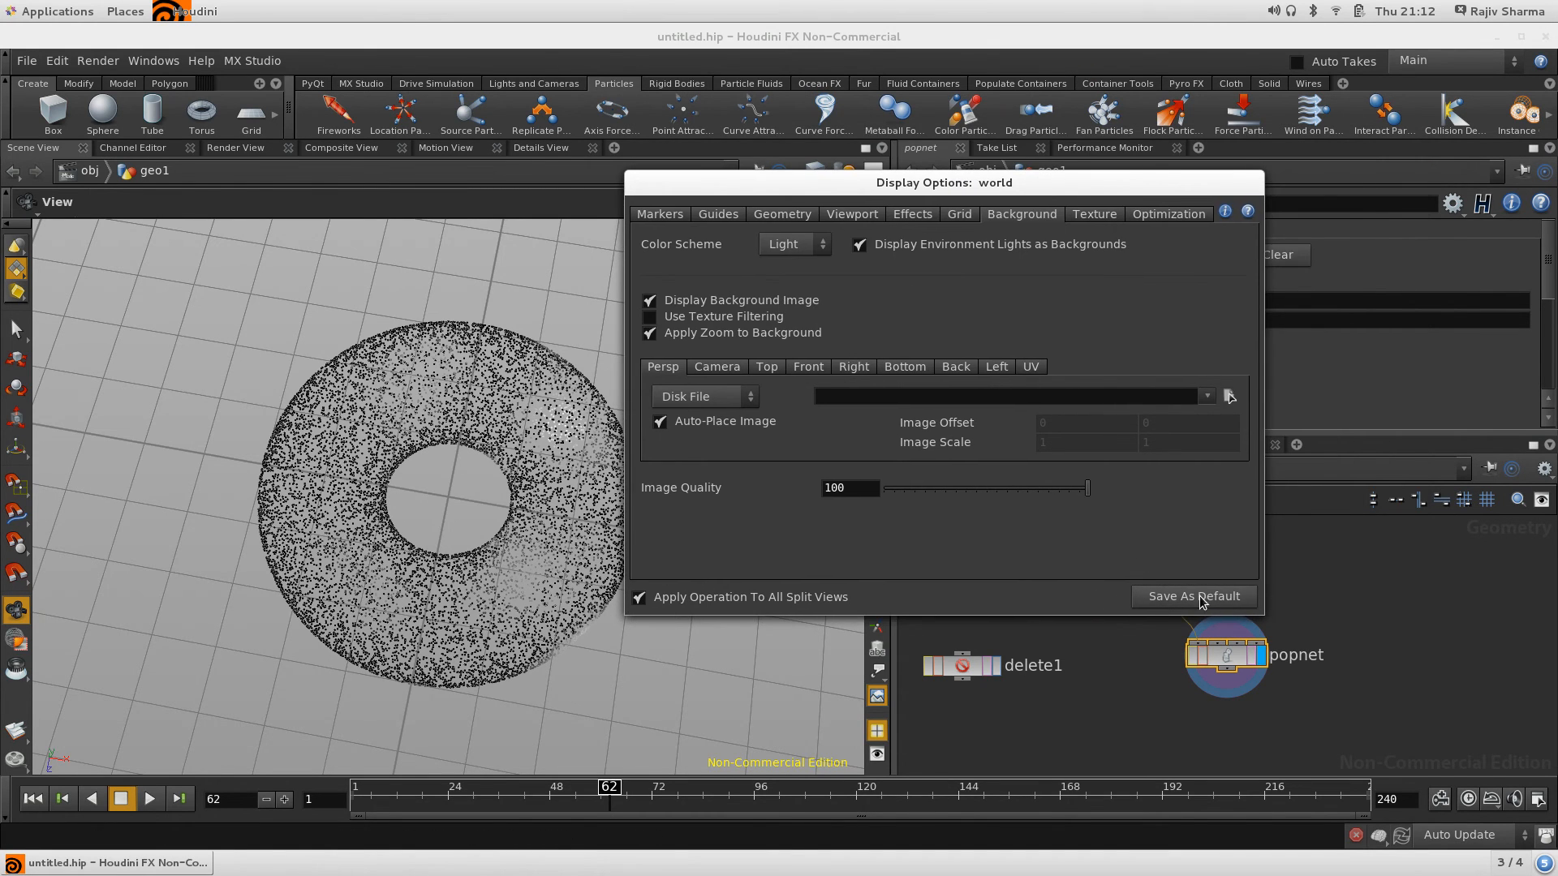
right_click(1054, 185)
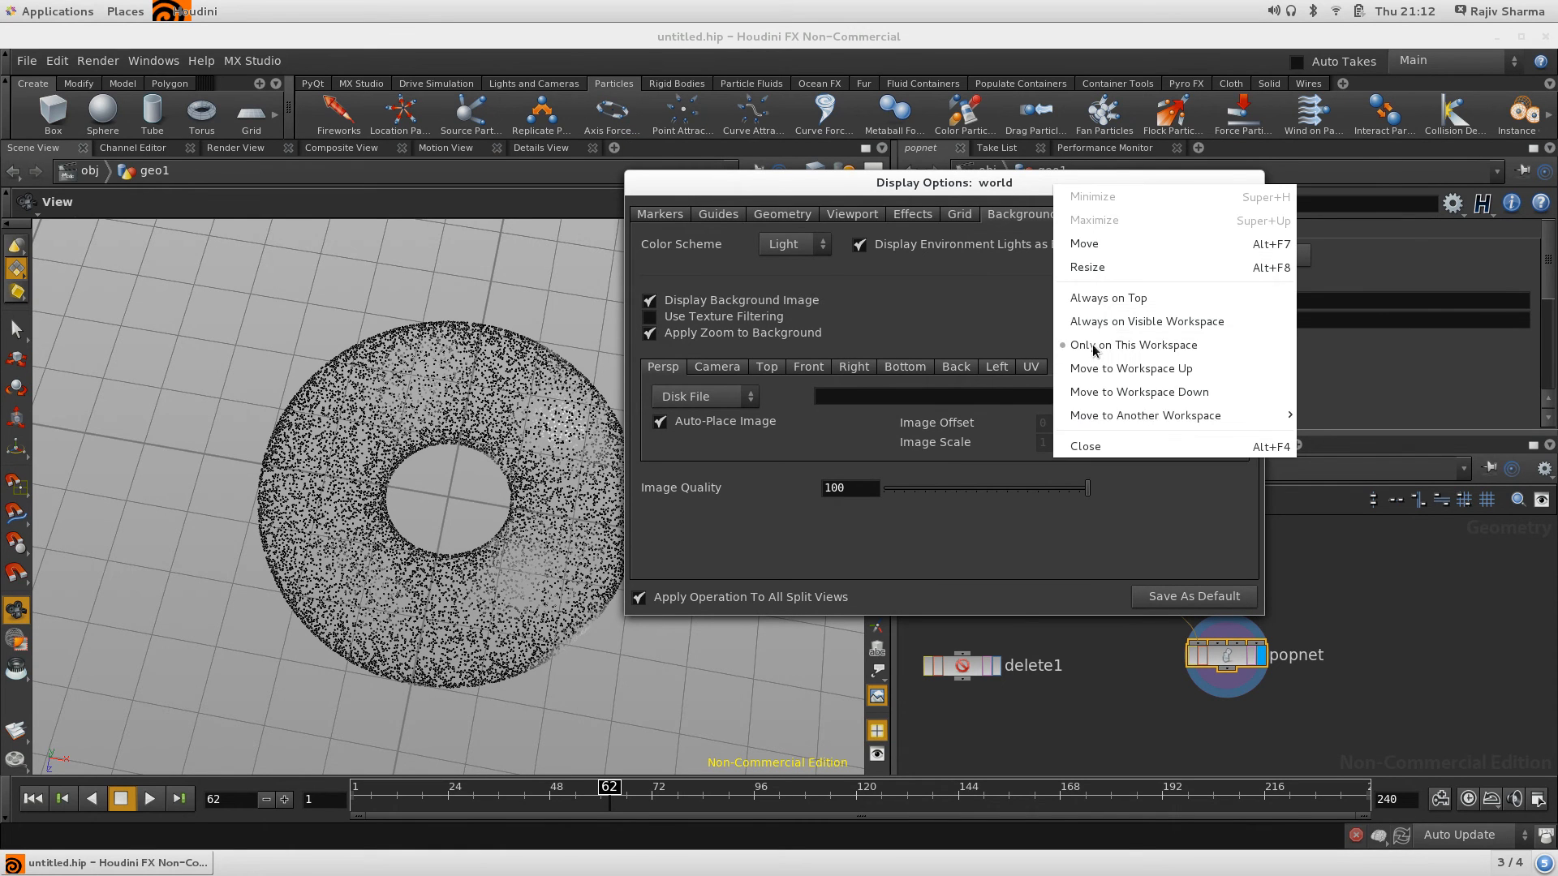
left_click(1160, 445)
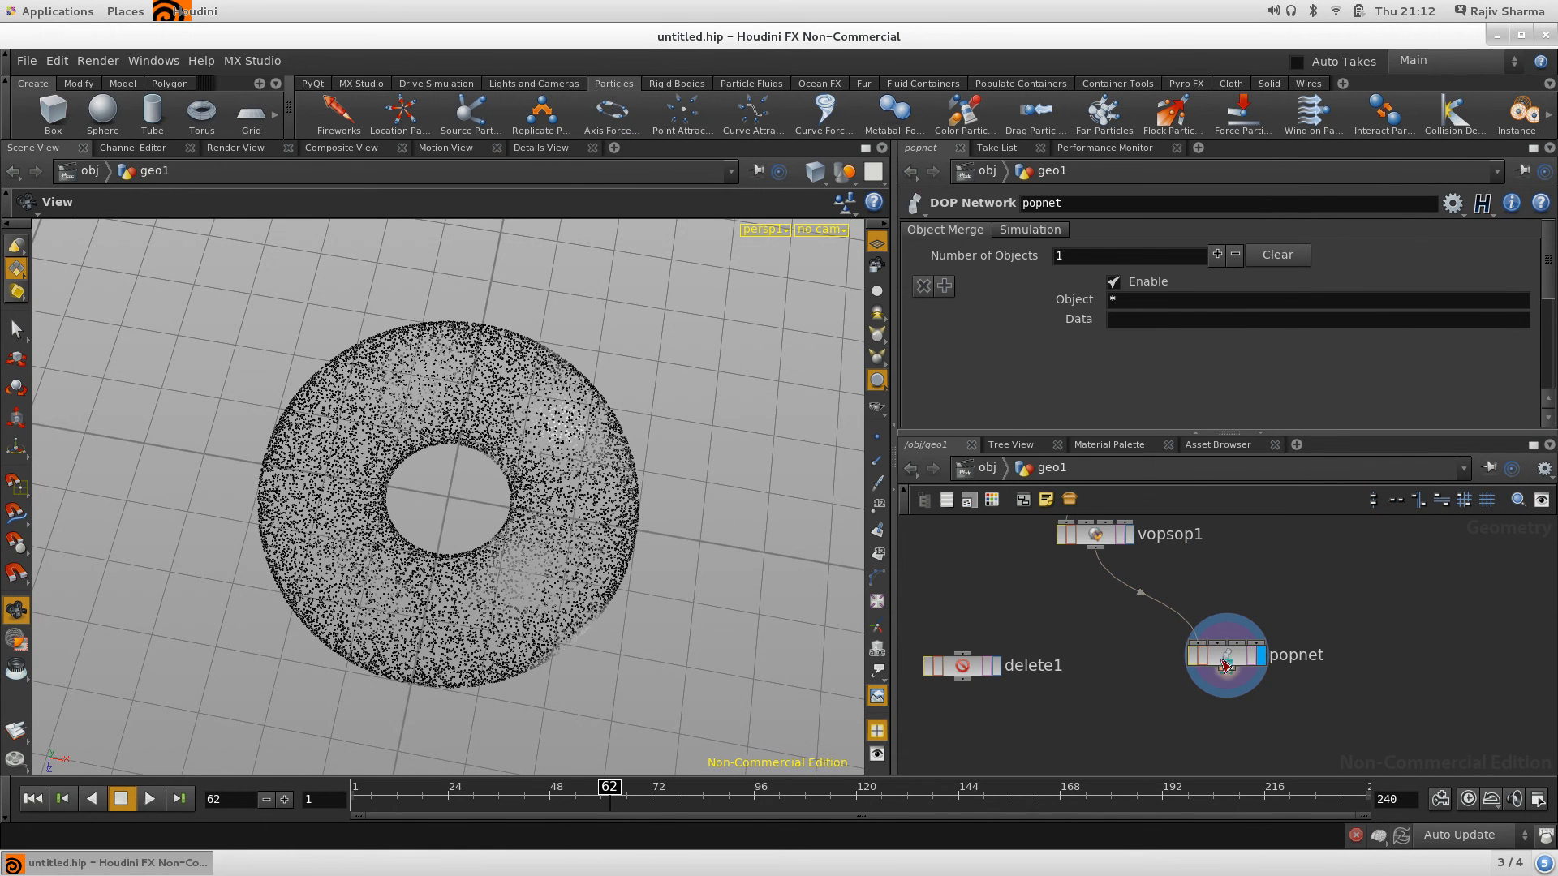
Inside popnet, set the Emission Attribute of source_first_input to Cd
double_click(1226, 656)
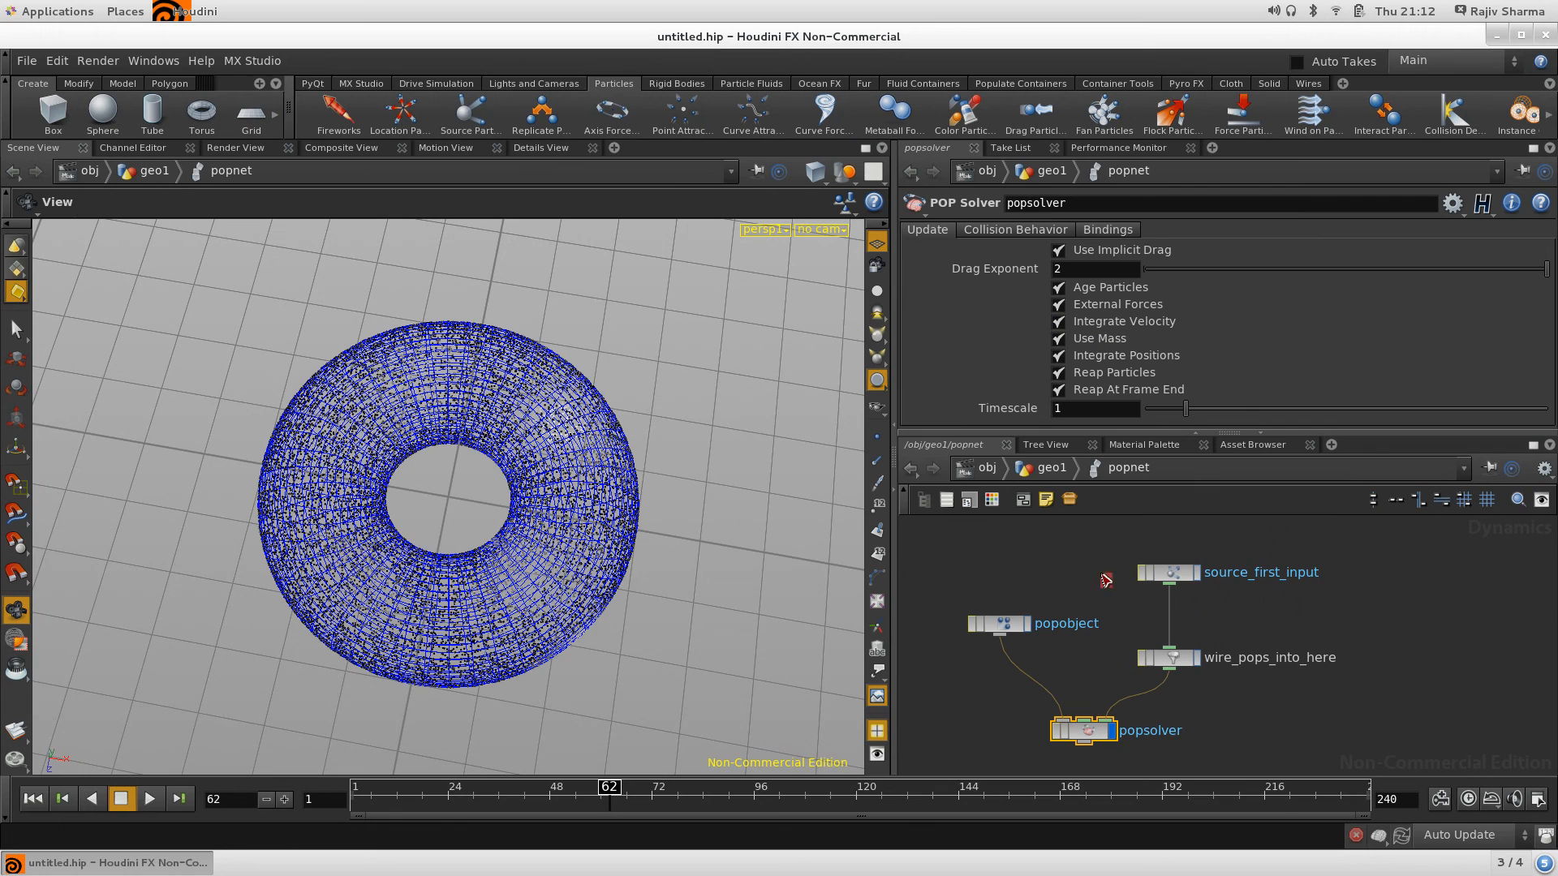
left_click(1176, 573)
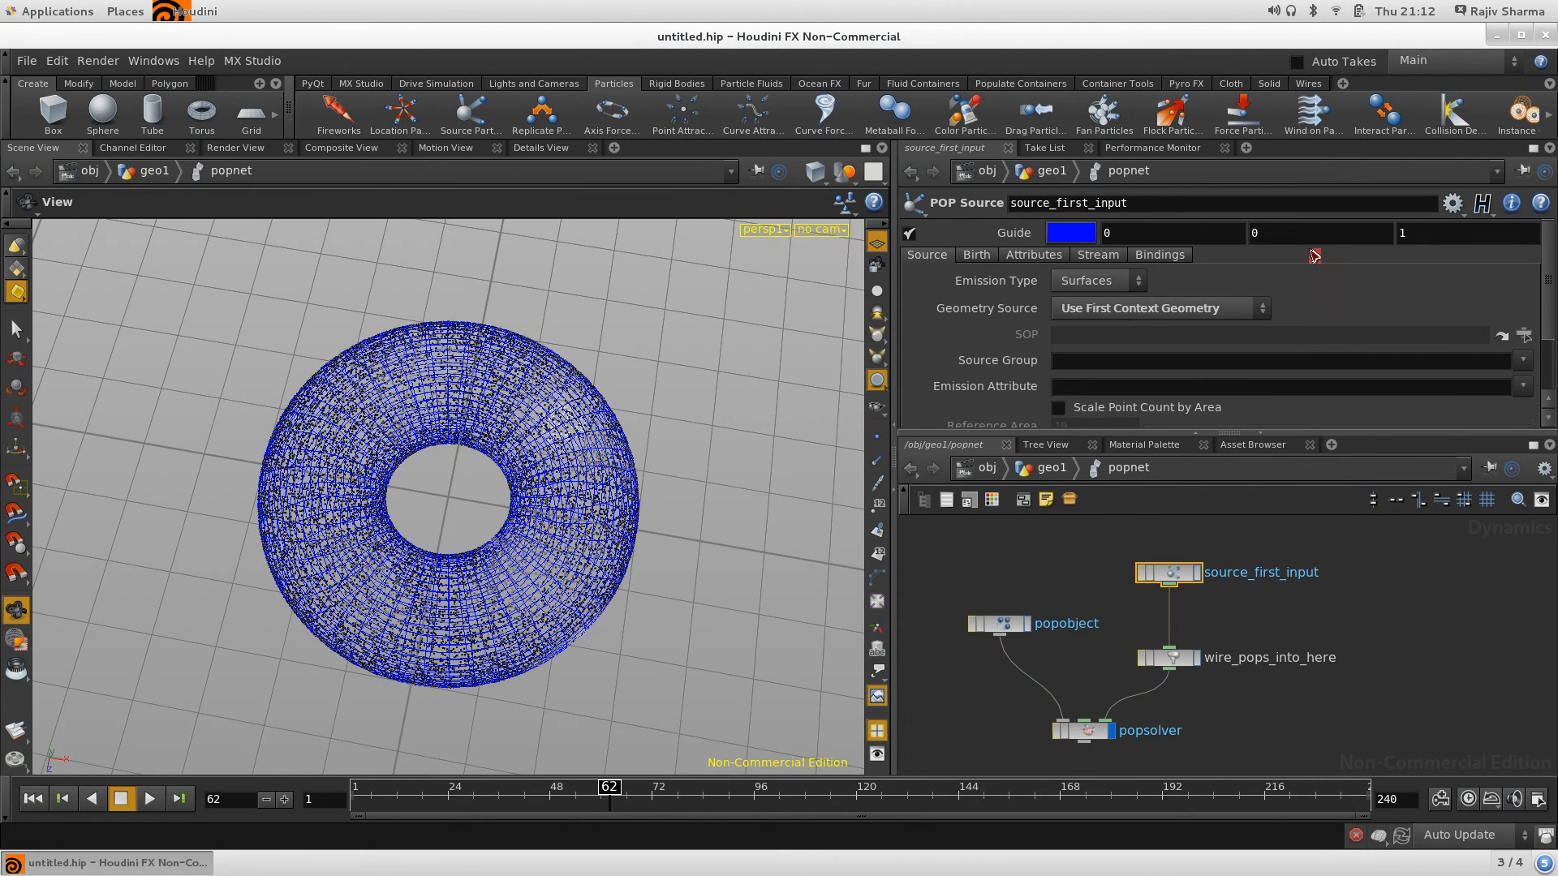
scroll(1304, 296, "down", 3)
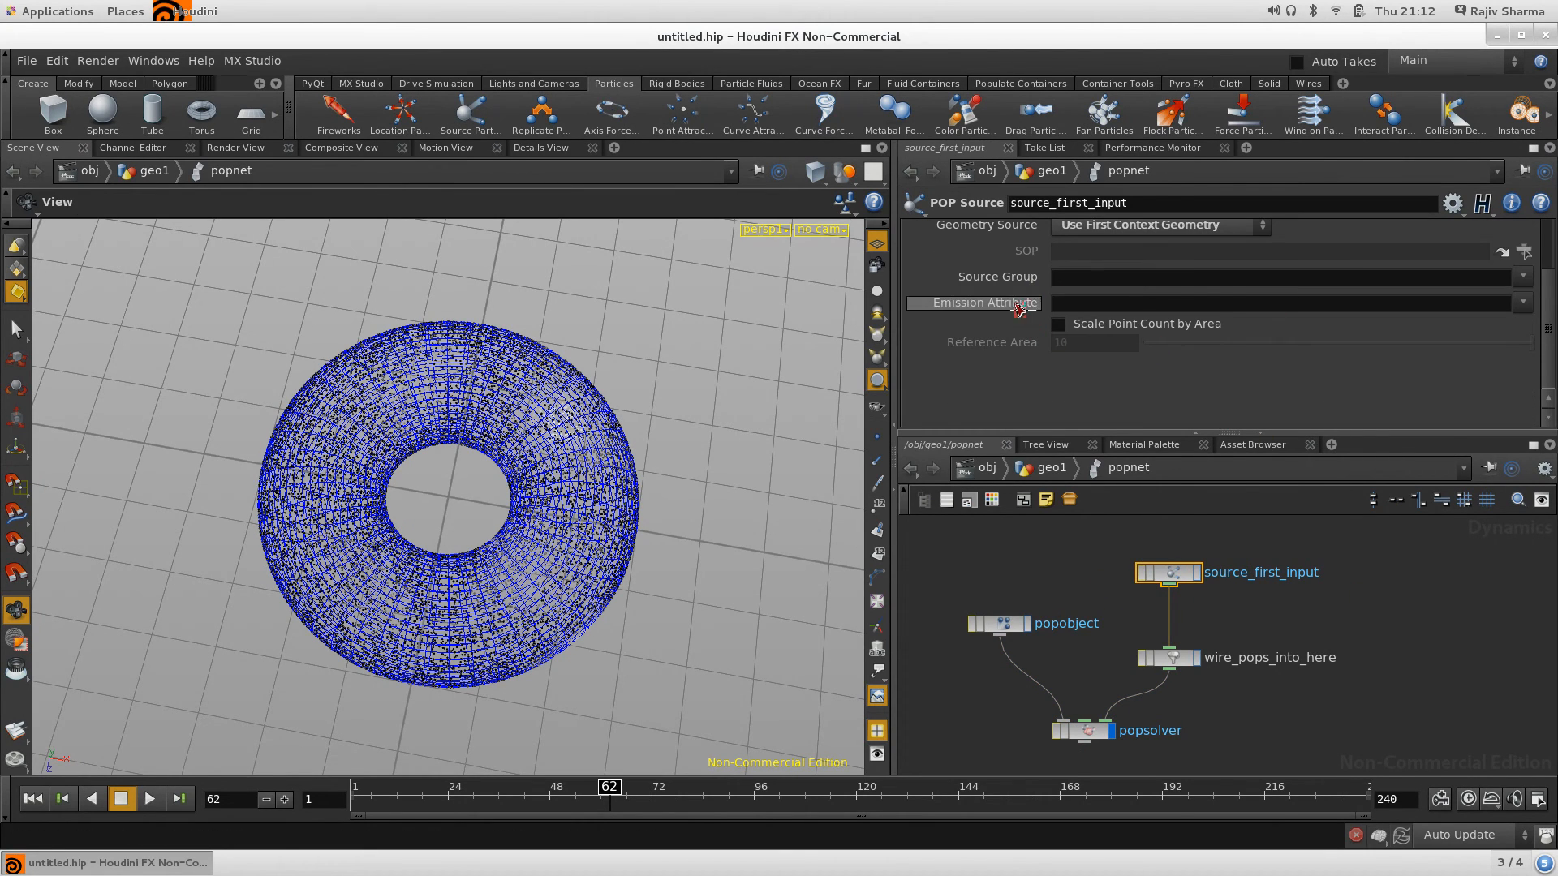
left_click(1523, 302)
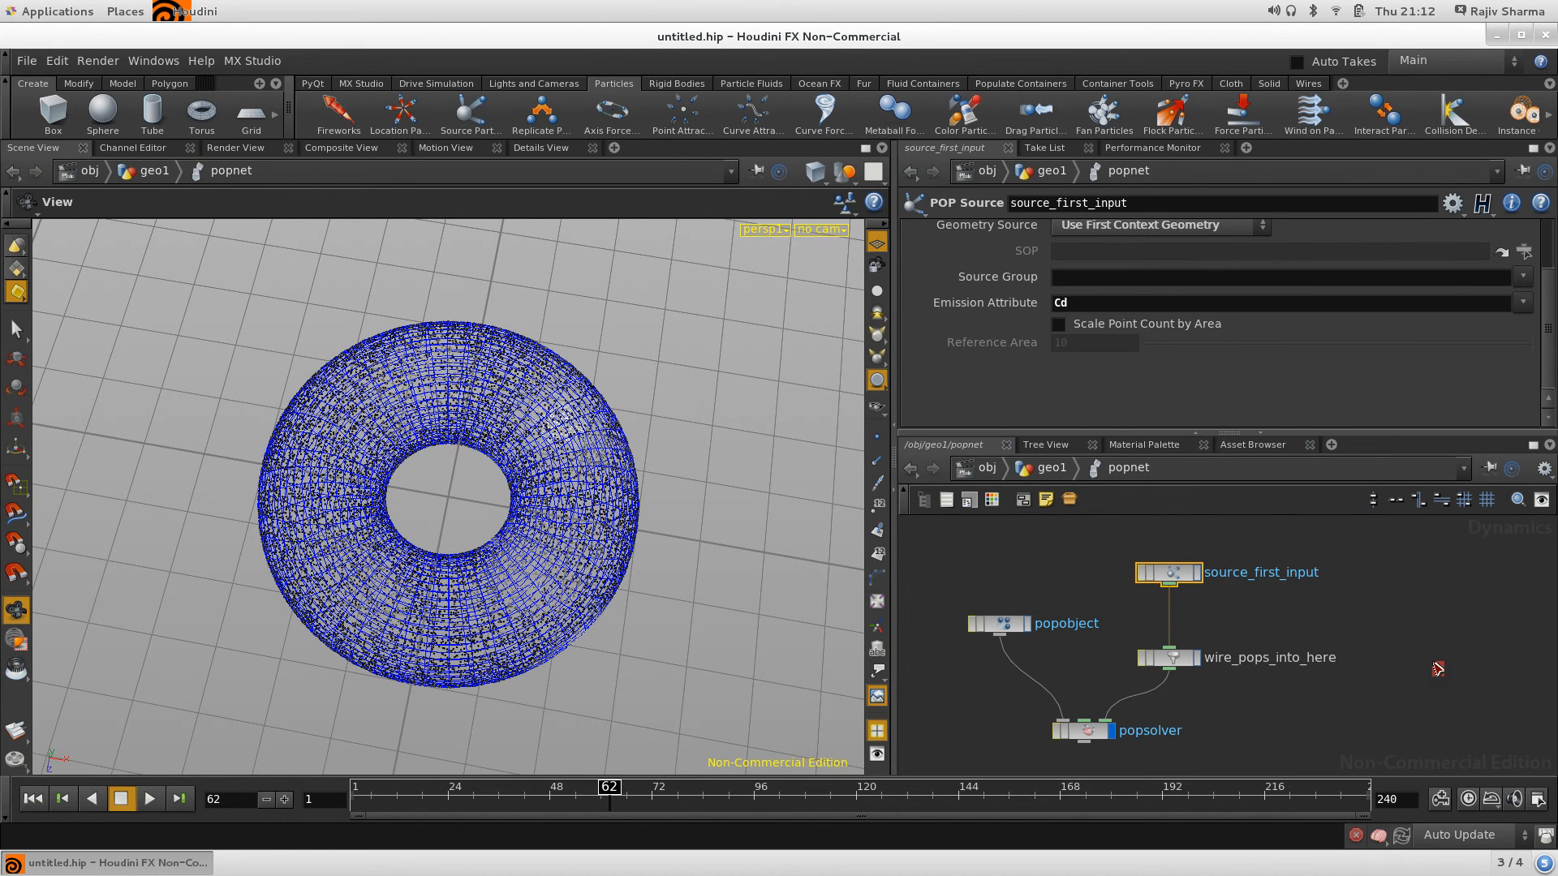
left_click(1436, 667)
Re-run the simulation to frame 65 and inspect the emission areas on the torus up close and from different angles
left_click_drag(372, 805, 300, 800)
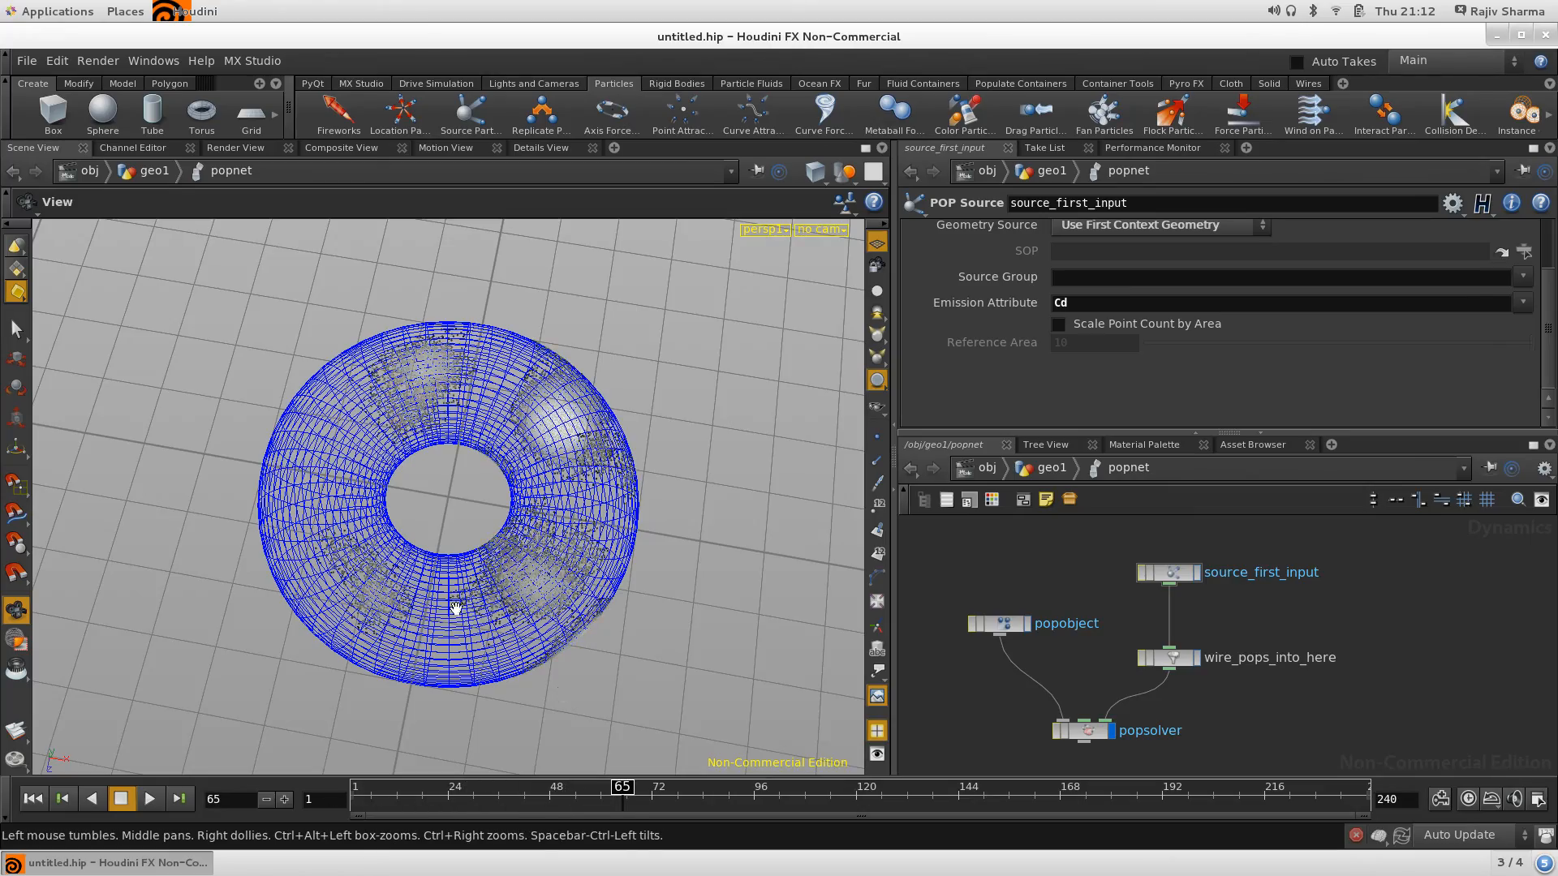
right_click_drag(419, 586, 842, 591)
left_click_drag(413, 590, 485, 530)
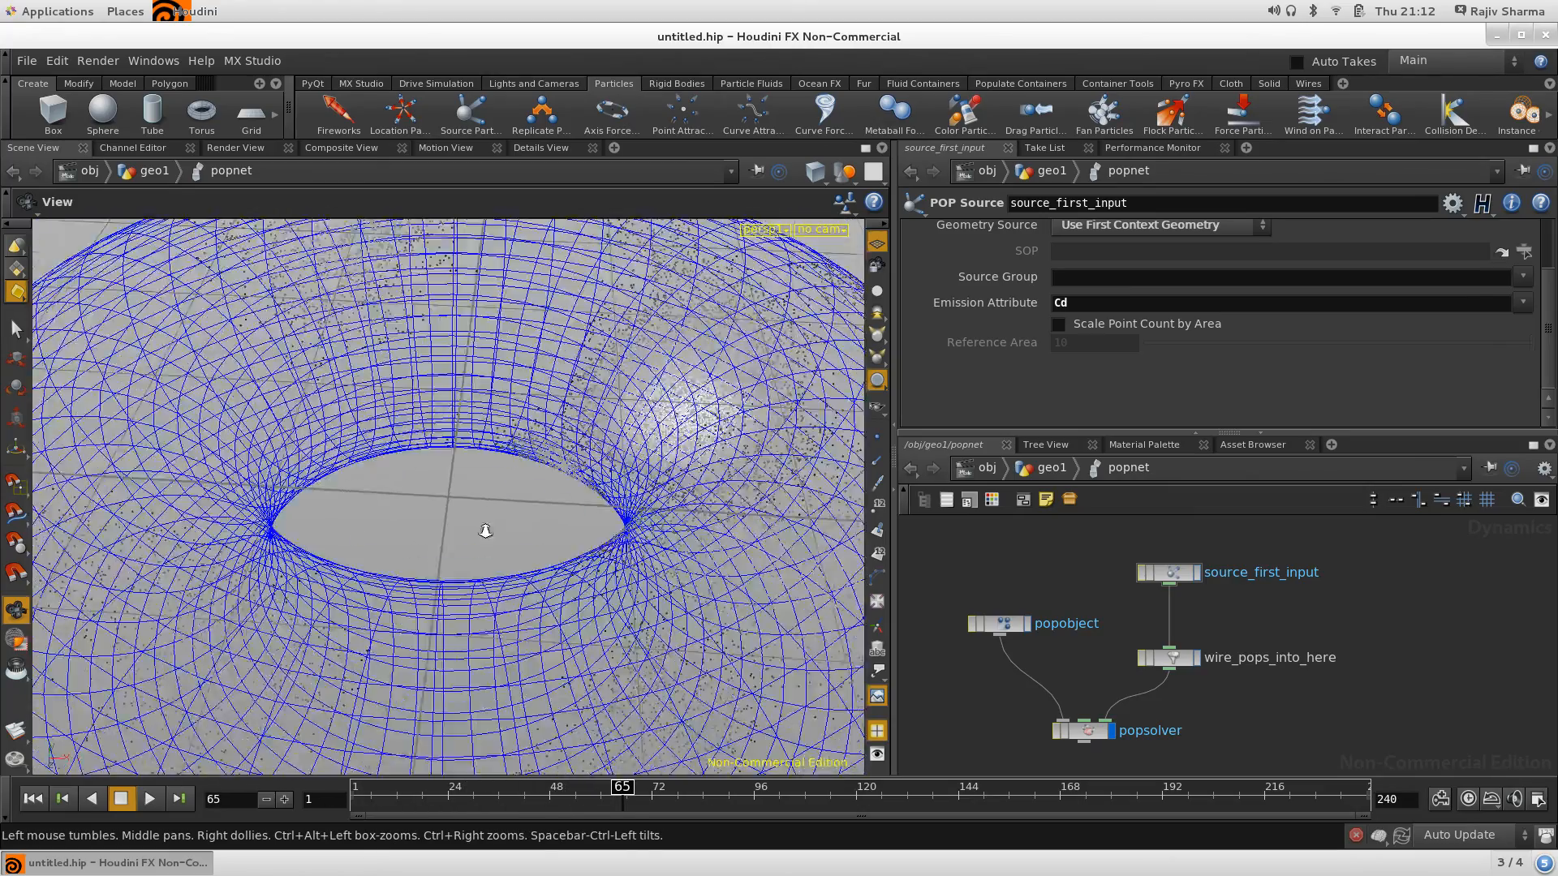
right_click_drag(485, 530, 185, 581)
left_click_drag(340, 555, 275, 560)
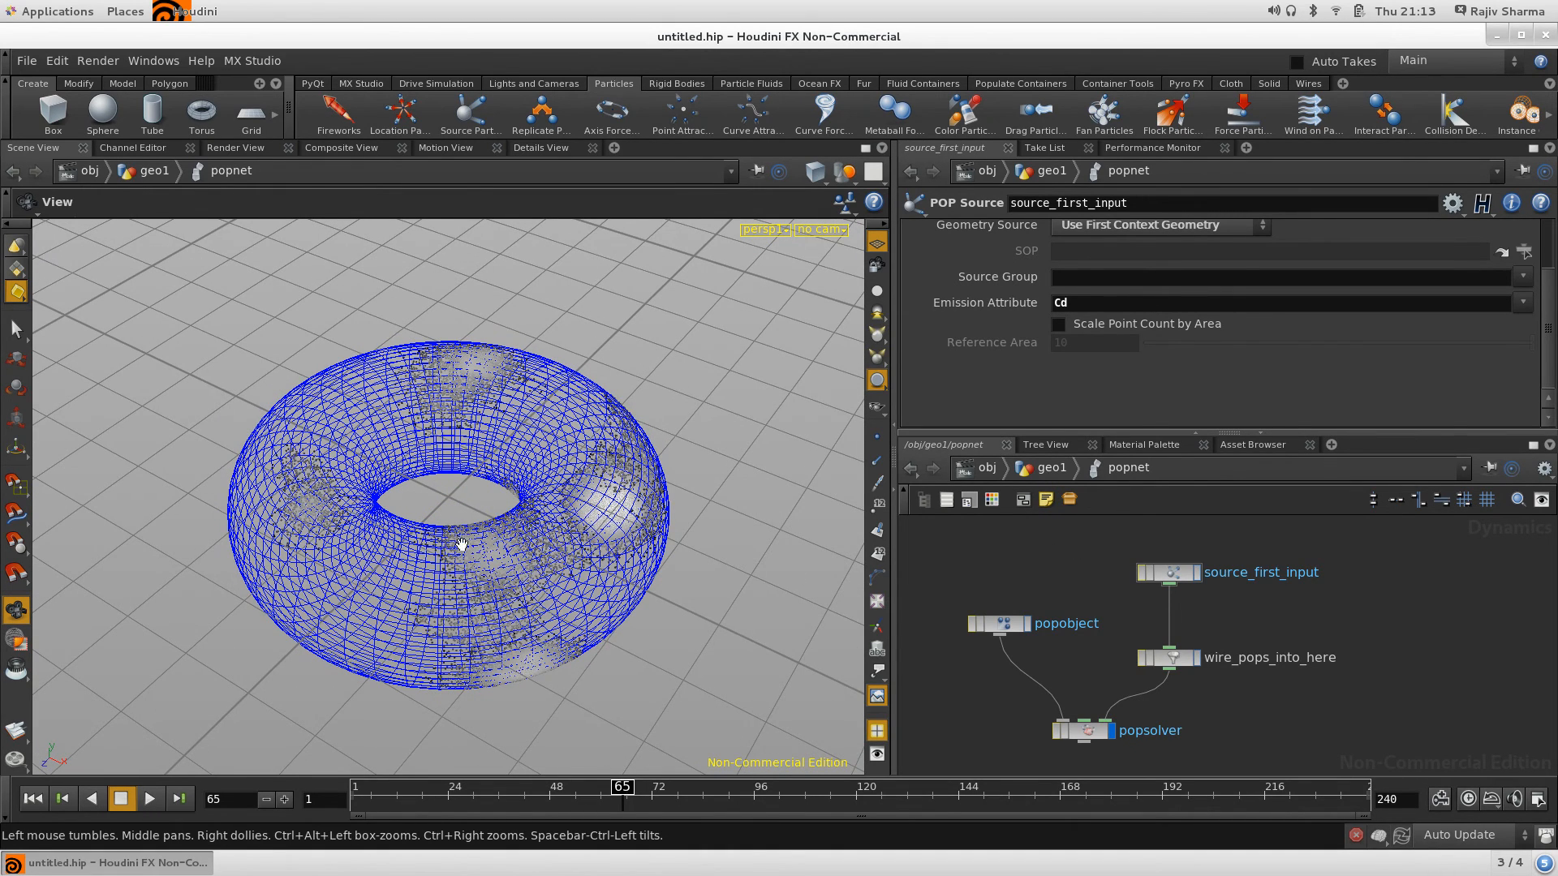
Turn off the guide display of source_first_input and preview the emitted particles up to frame 116
scroll(1095, 578, "up", 4)
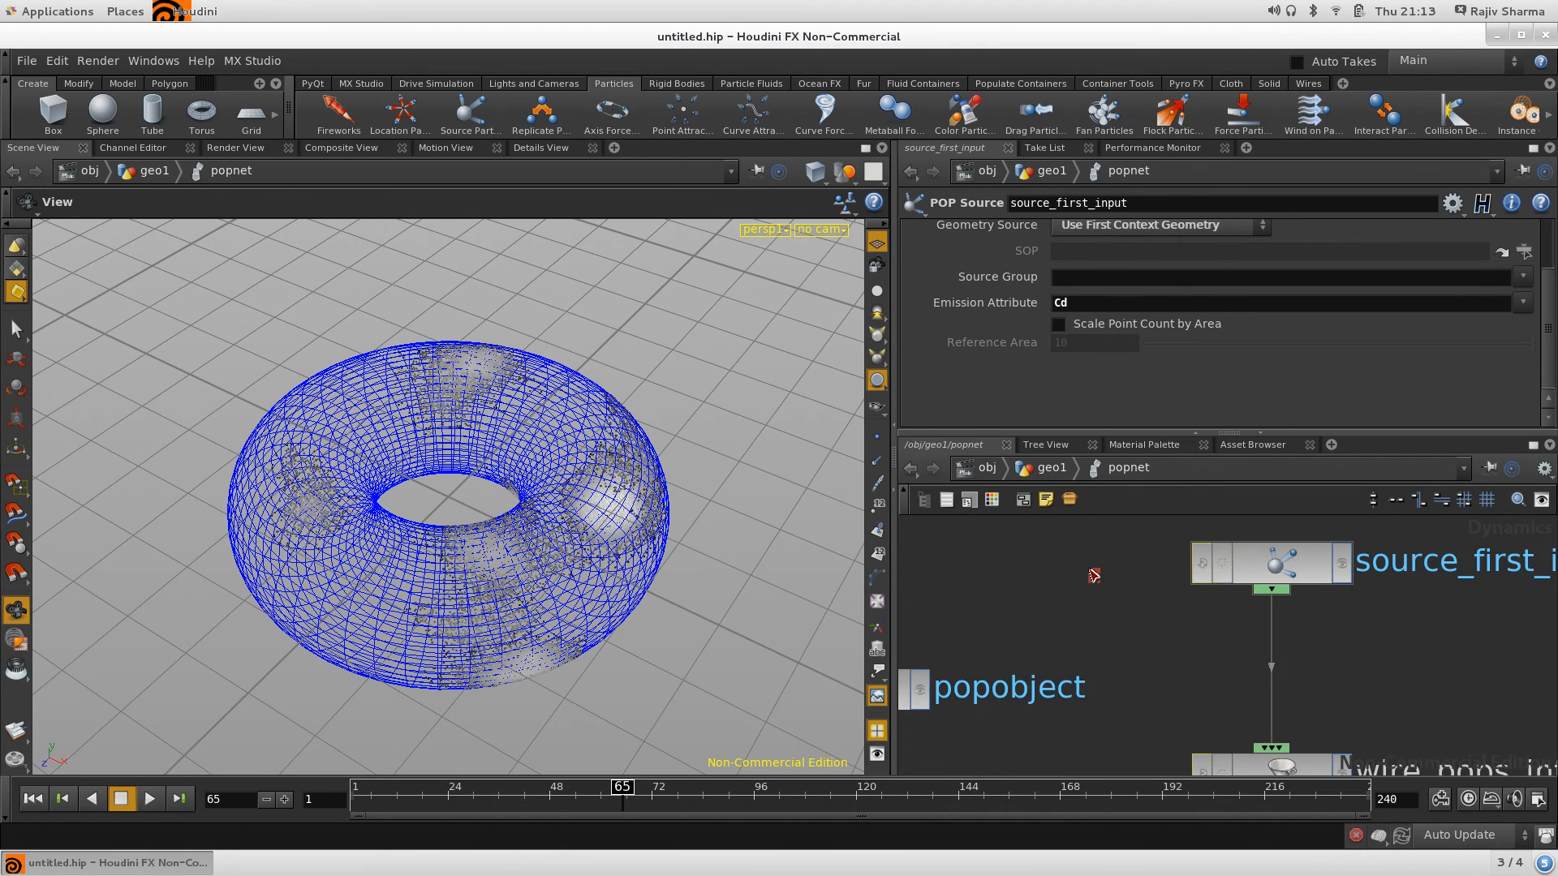
scroll(1095, 577, "down", 4)
scroll(1084, 305, "up", 3)
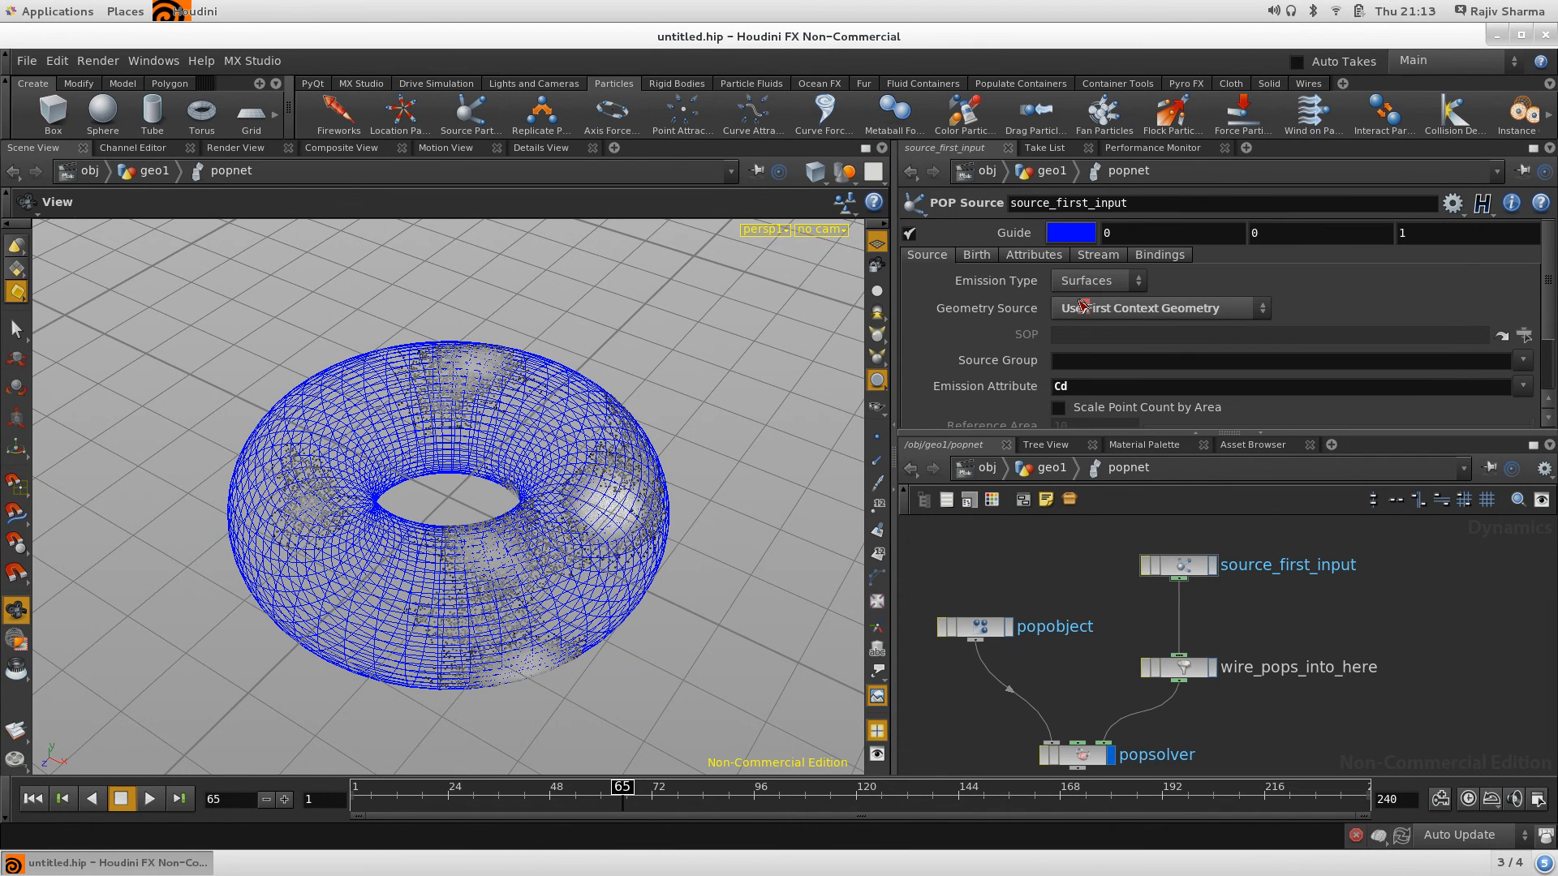
left_click(909, 235)
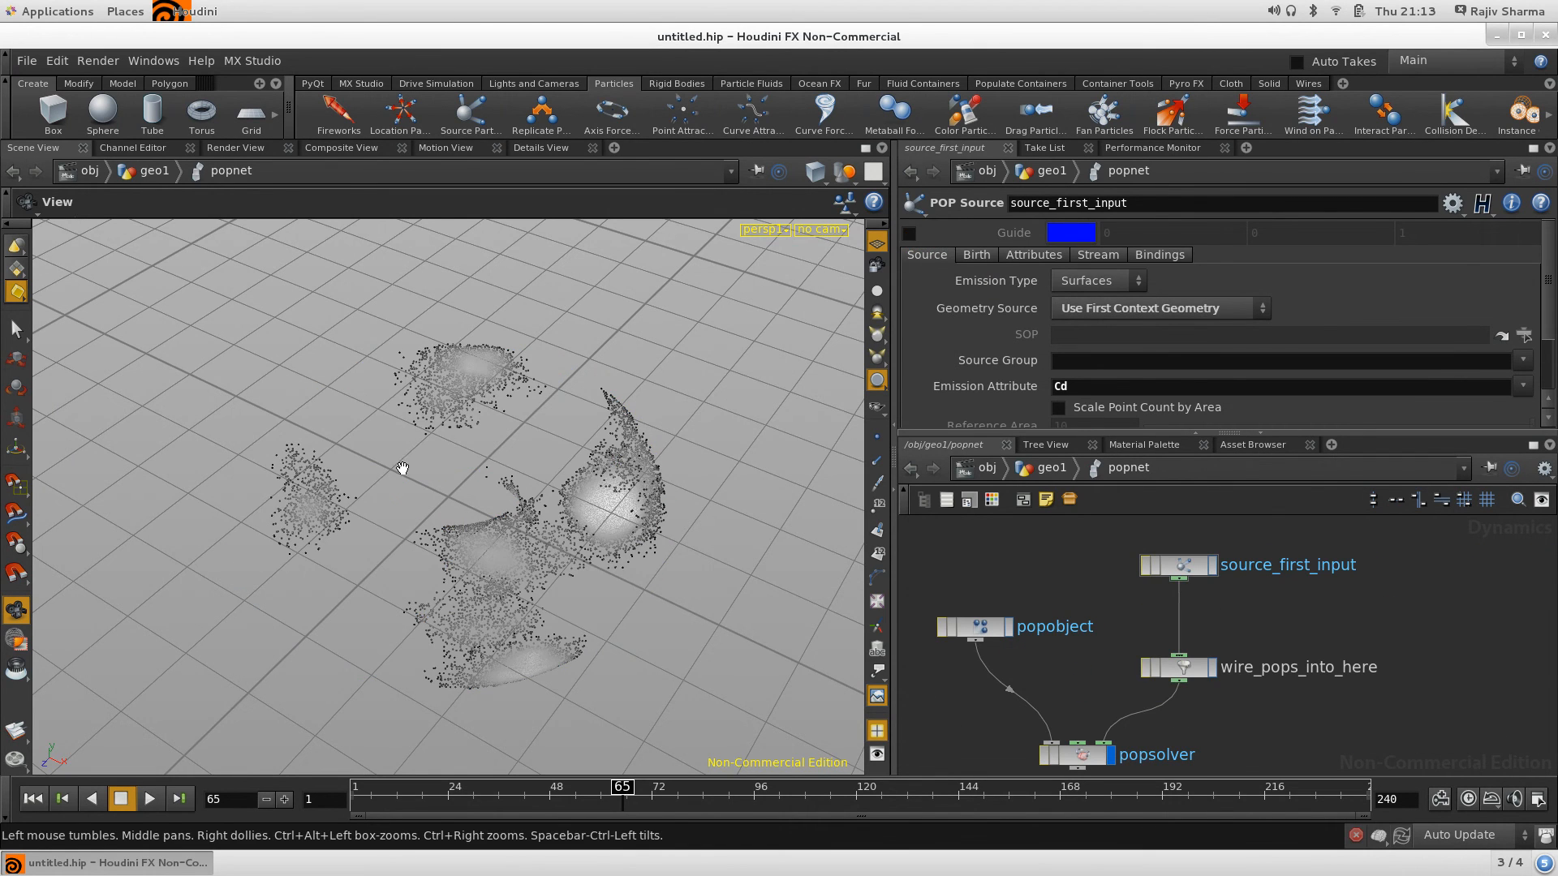
left_click_drag(416, 460, 455, 503)
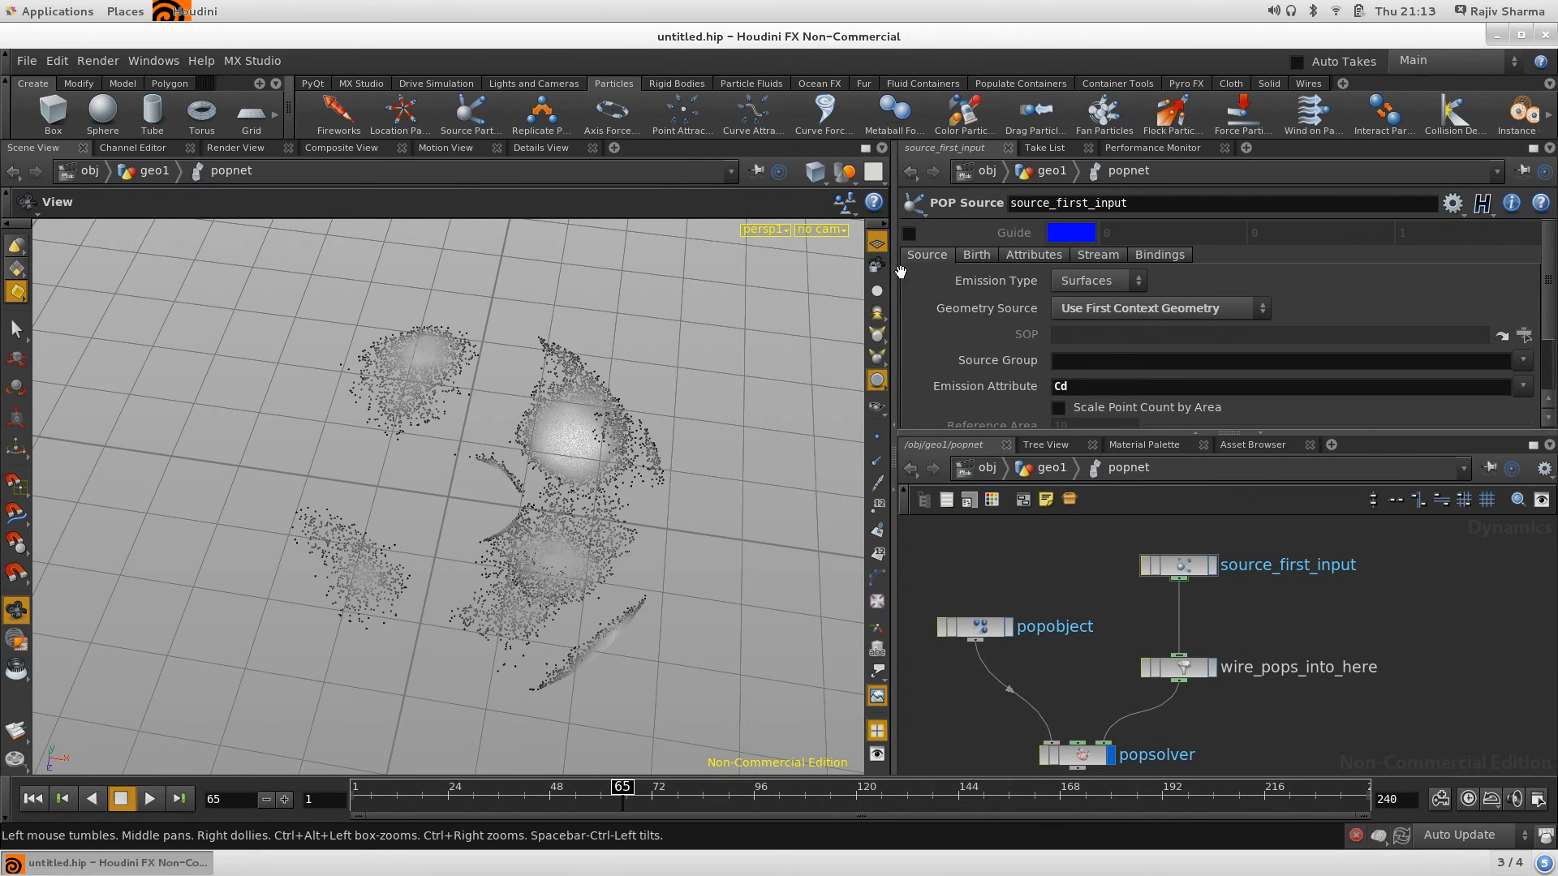
left_click(909, 233)
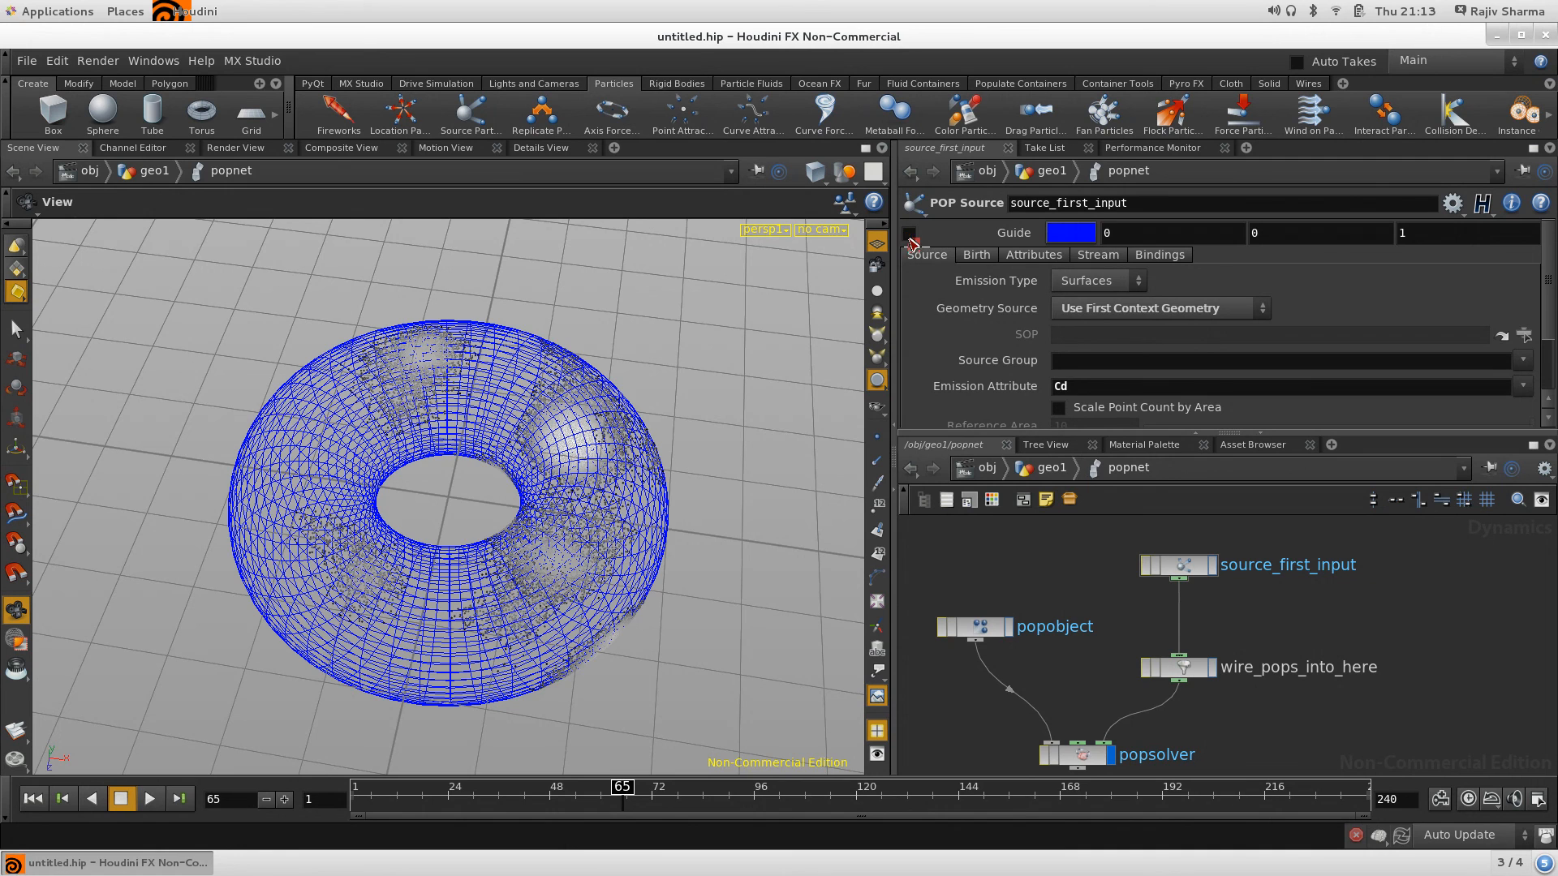
left_click(908, 233)
left_click_drag(357, 791, 838, 791)
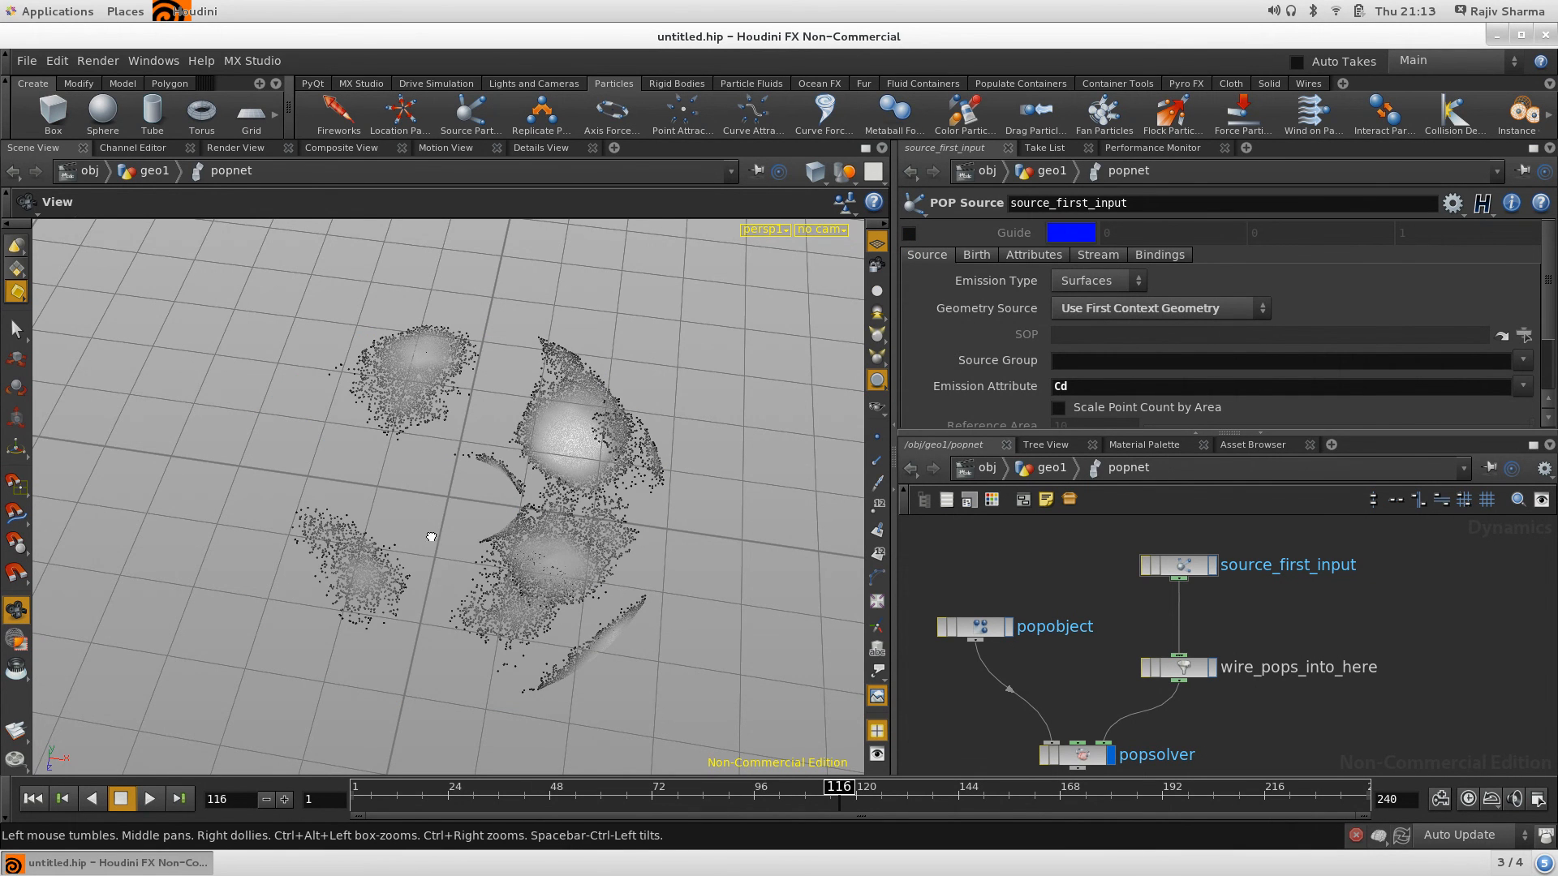
left_click_drag(431, 539, 705, 532)
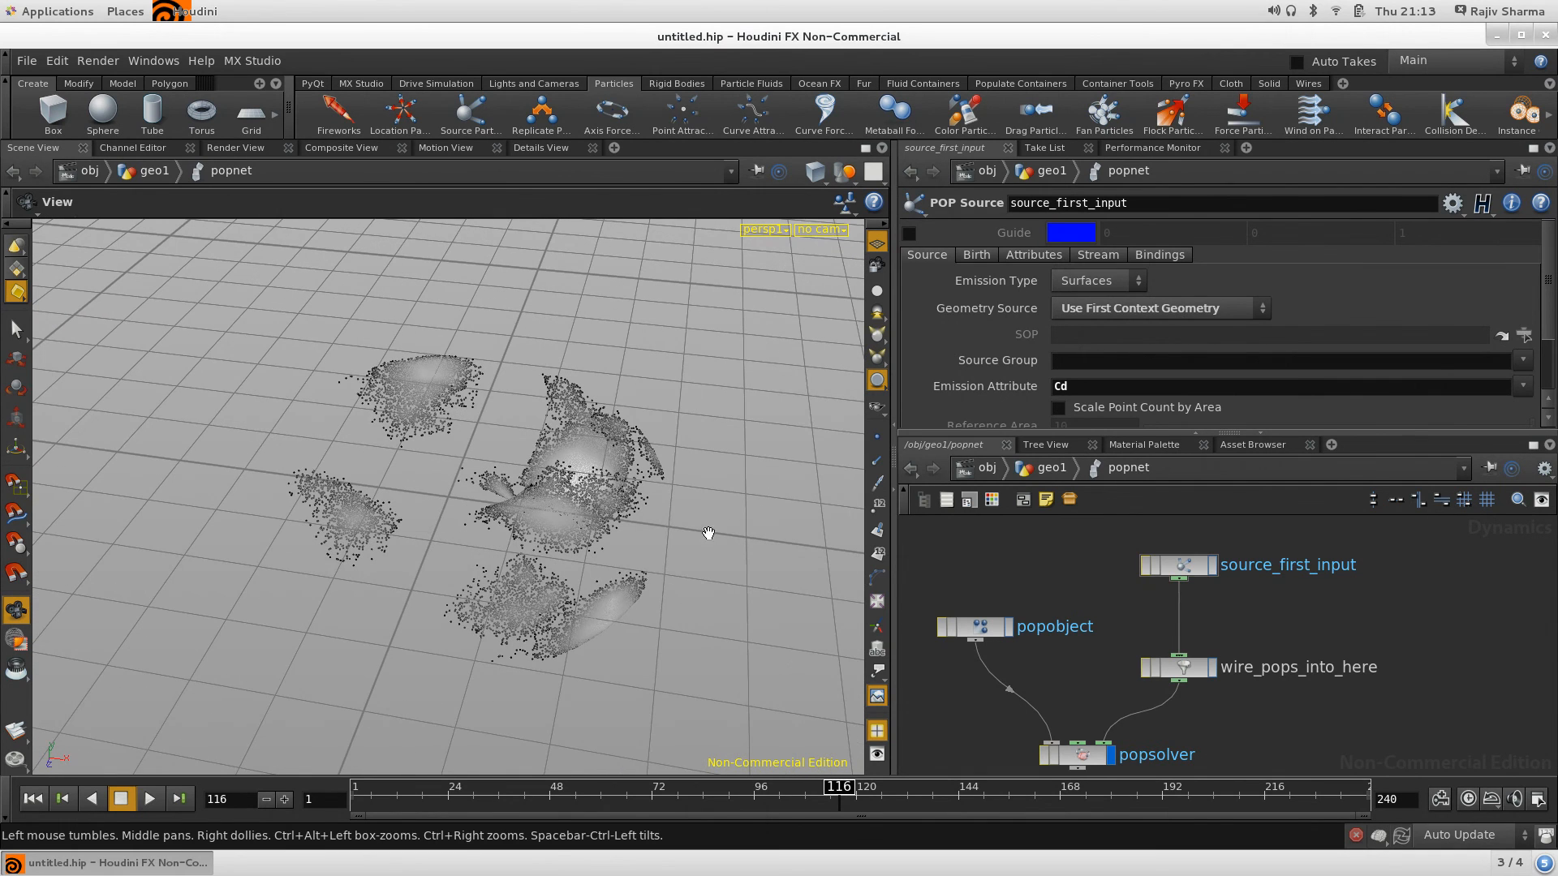
Go up to the obj level, enlarge the network editor and deselect geo1
left_click(987, 467)
left_click_drag(1039, 432, 1041, 339)
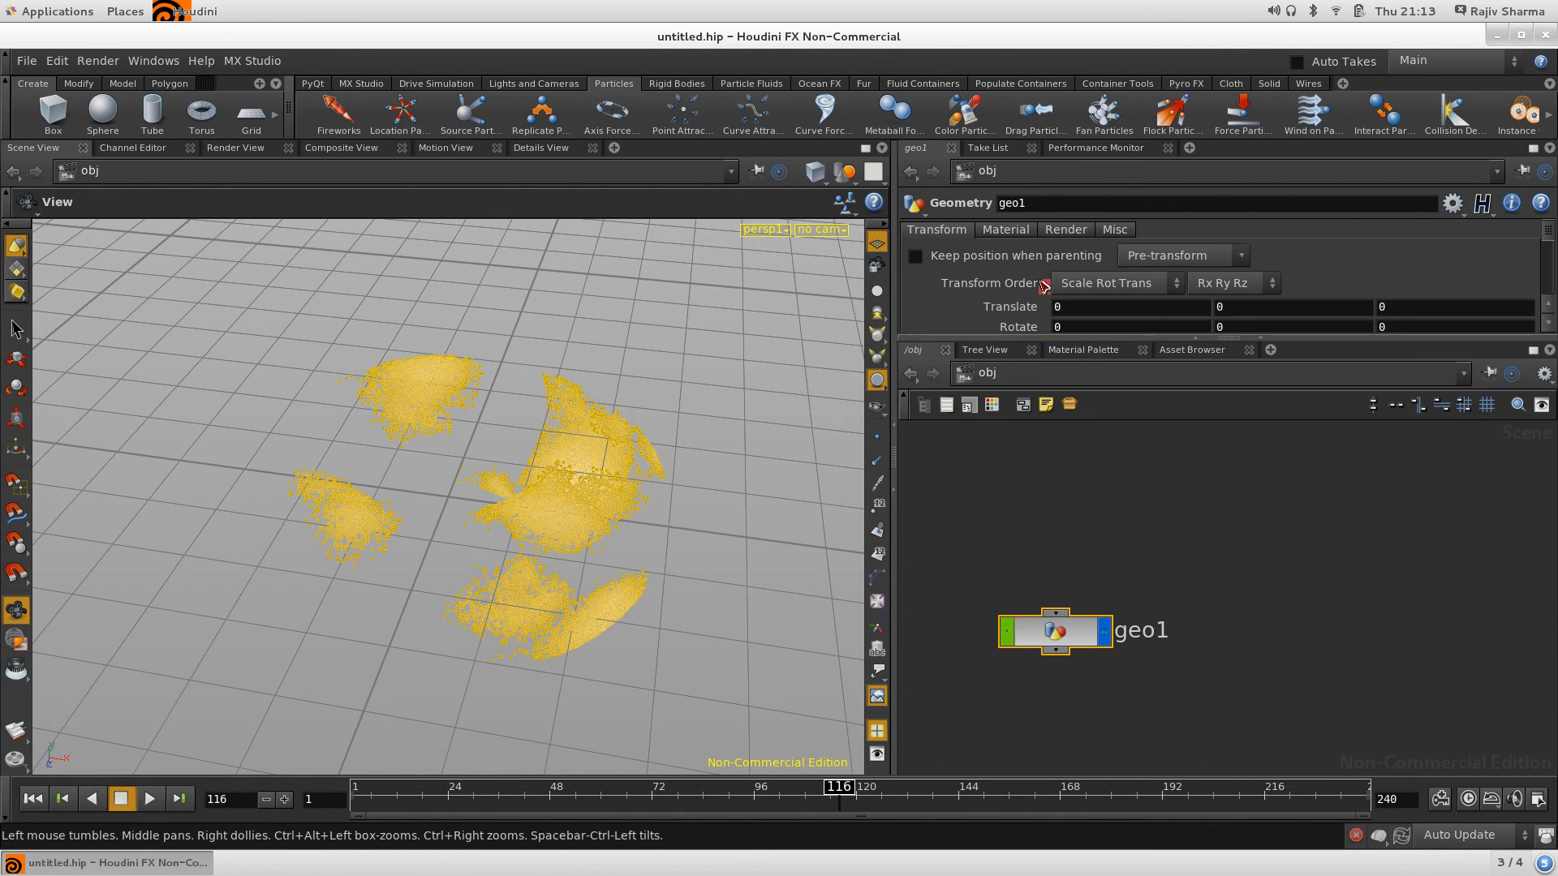
left_click(1178, 536)
left_click(999, 376)
left_click(1324, 487)
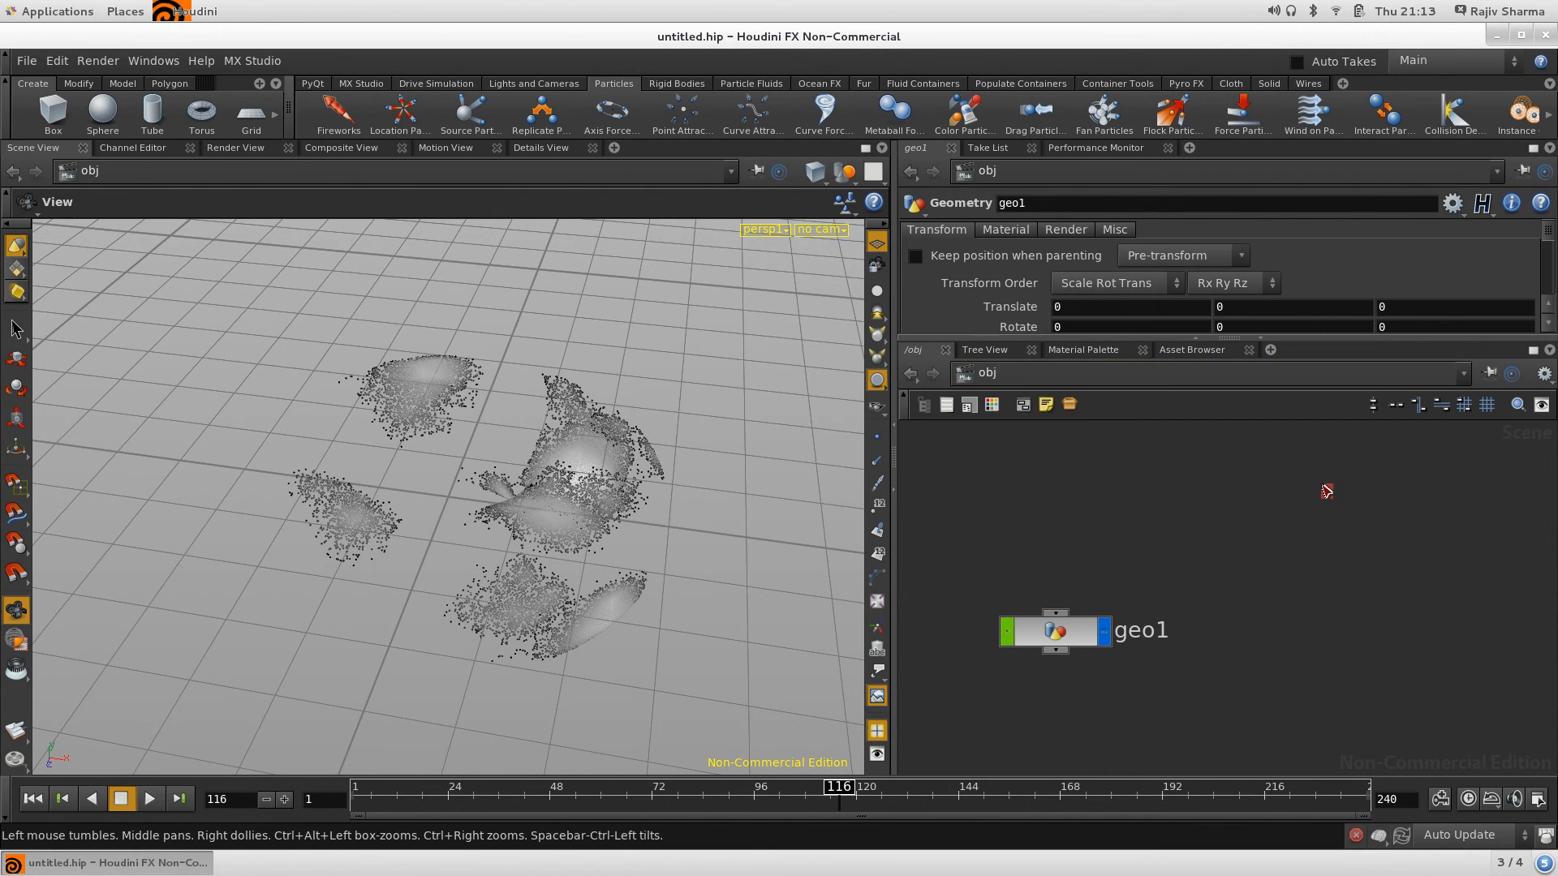